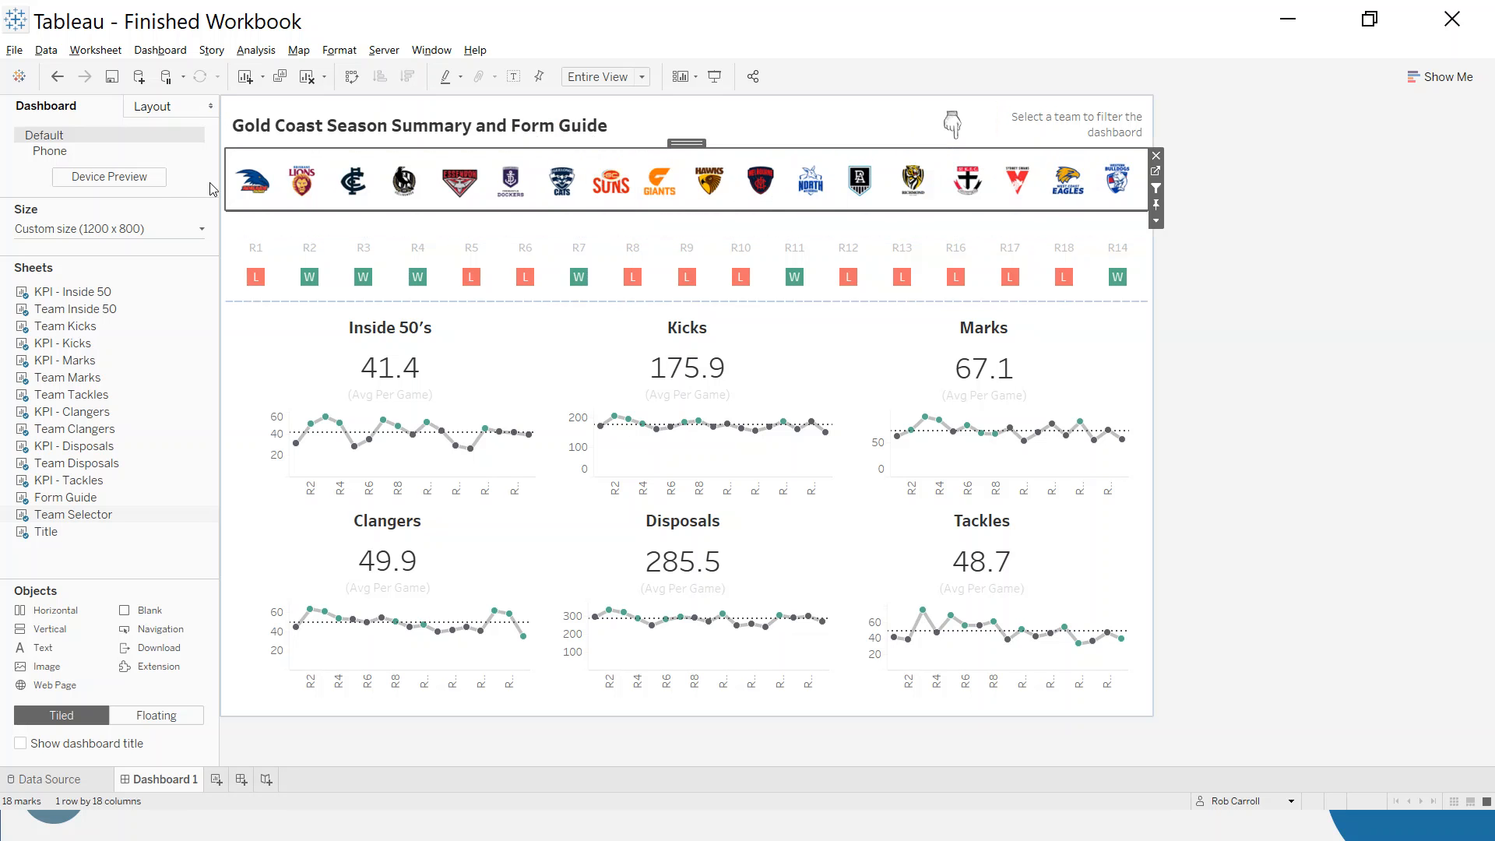
- Switch to the Book3 workbook, add a new worksheet and place the Team field on Columns
click(45, 668)
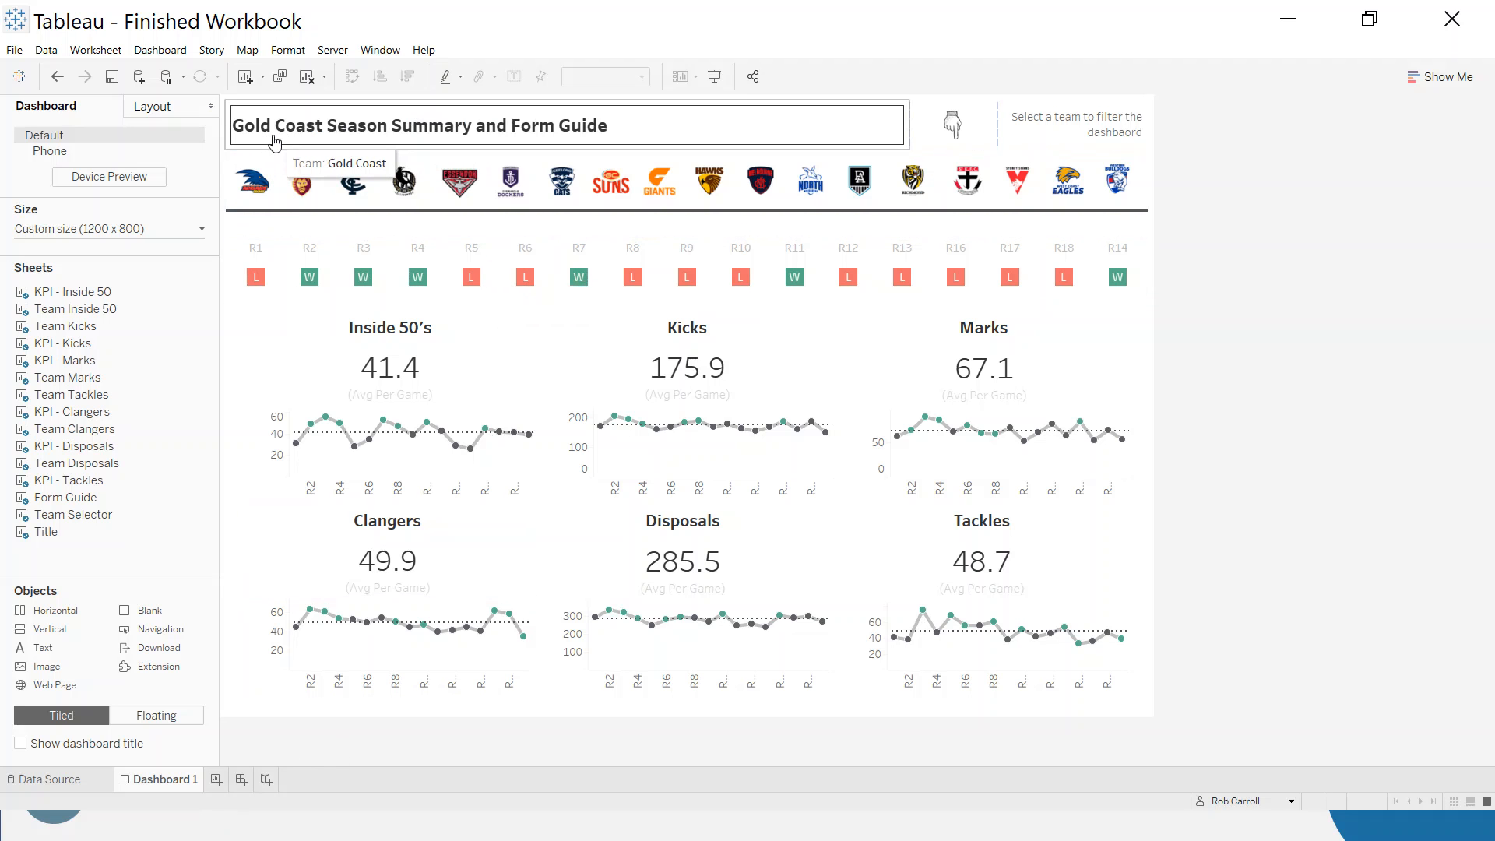
key(alt+Tab)
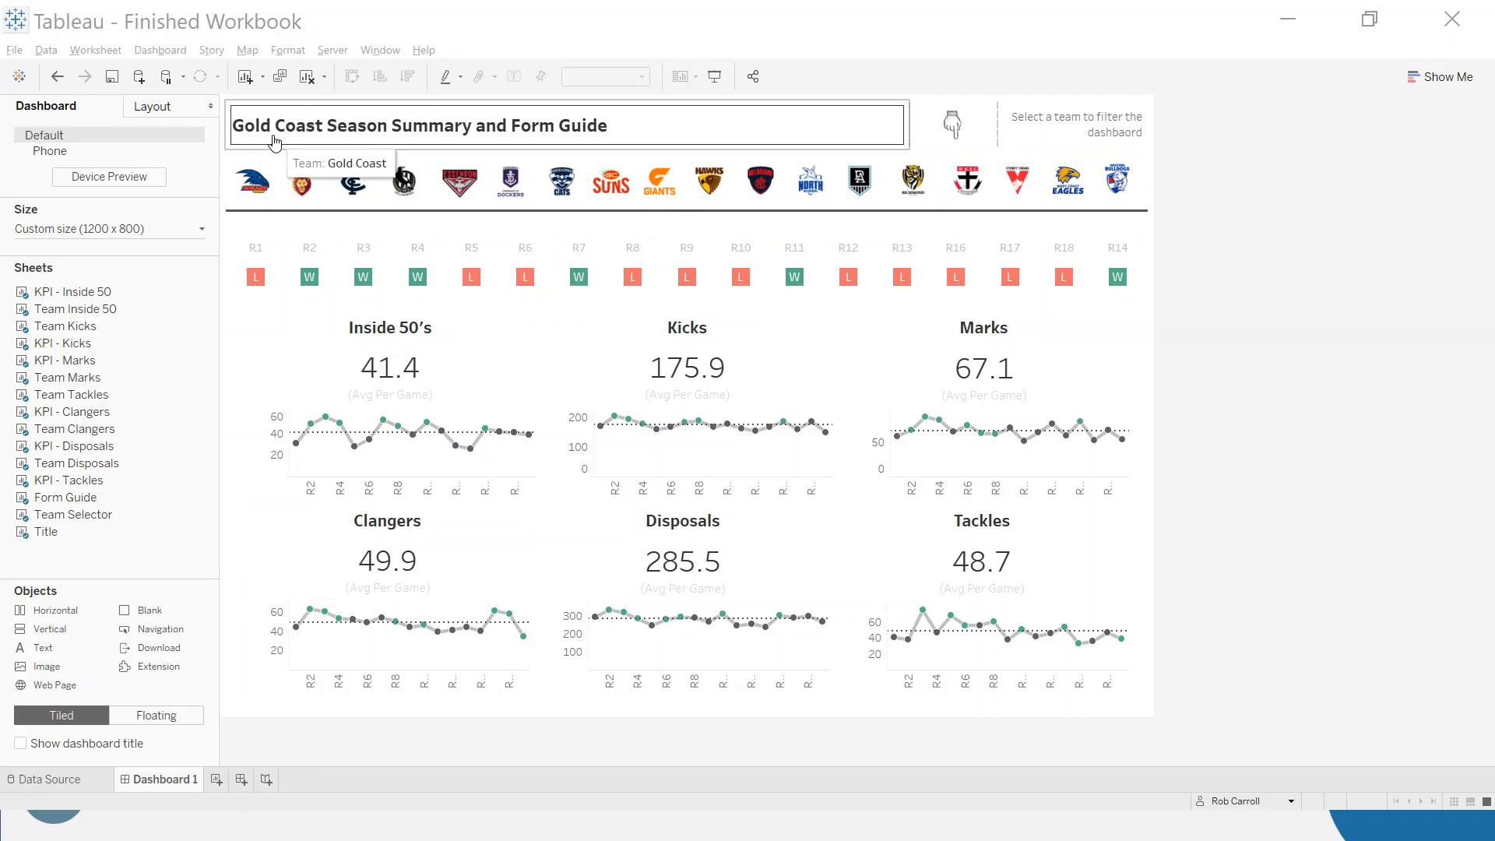
key(alt+Tab)
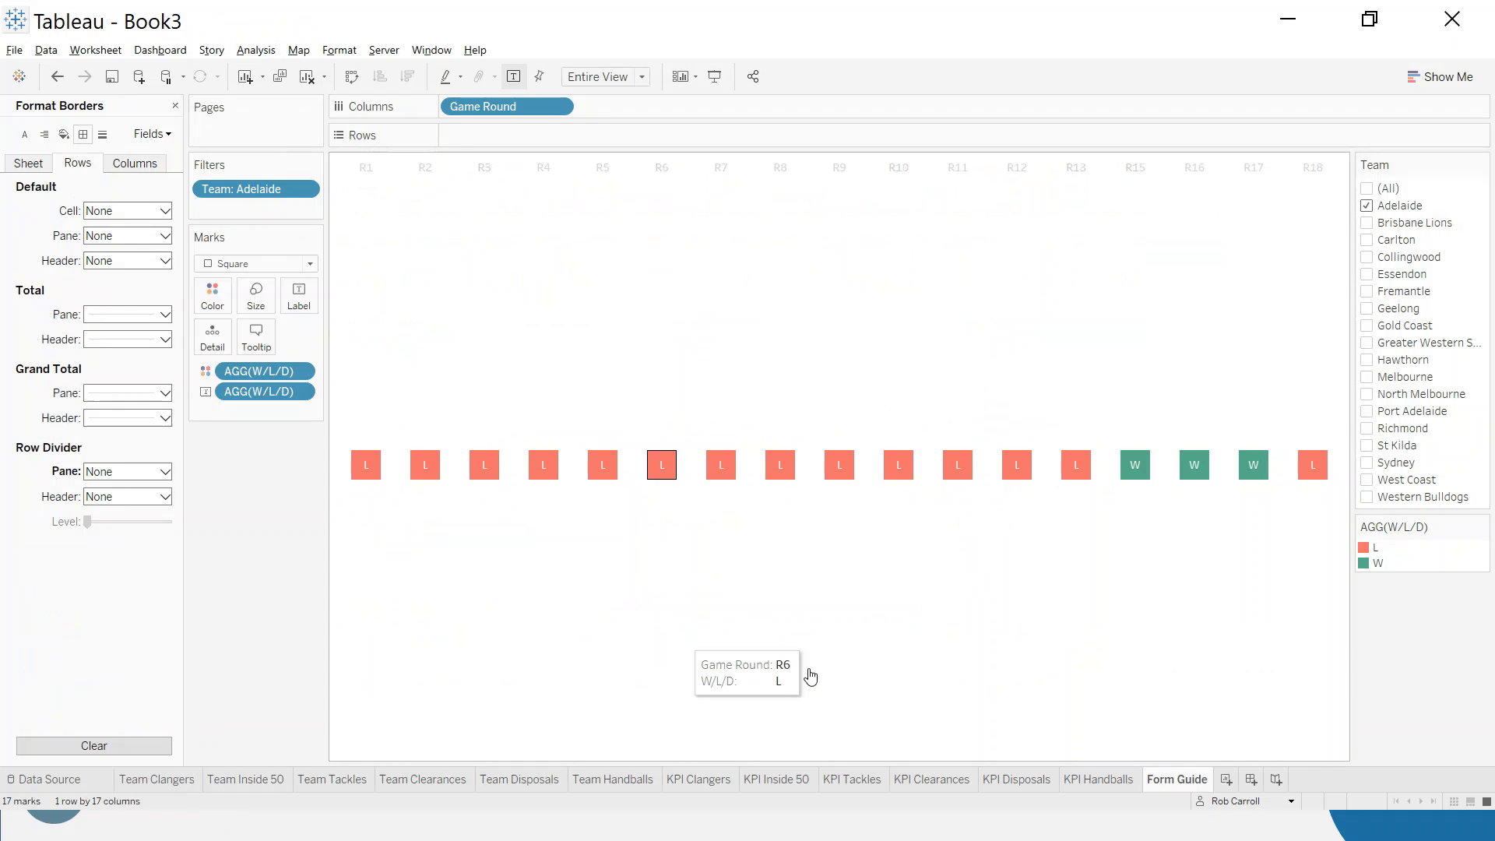
click(1226, 779)
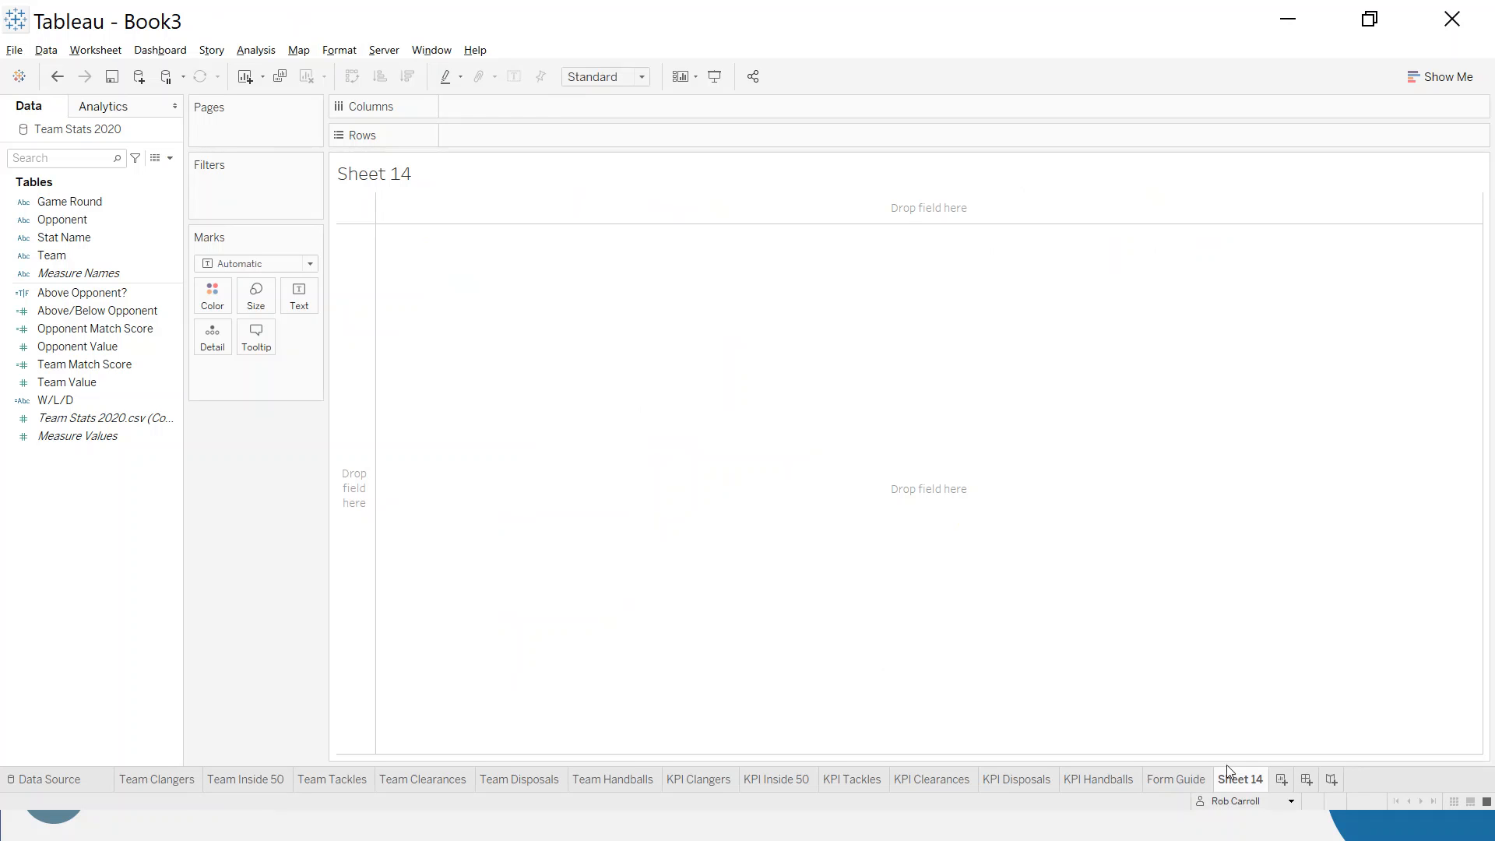
click(54, 334)
click(52, 256)
drag(51, 256, 537, 119)
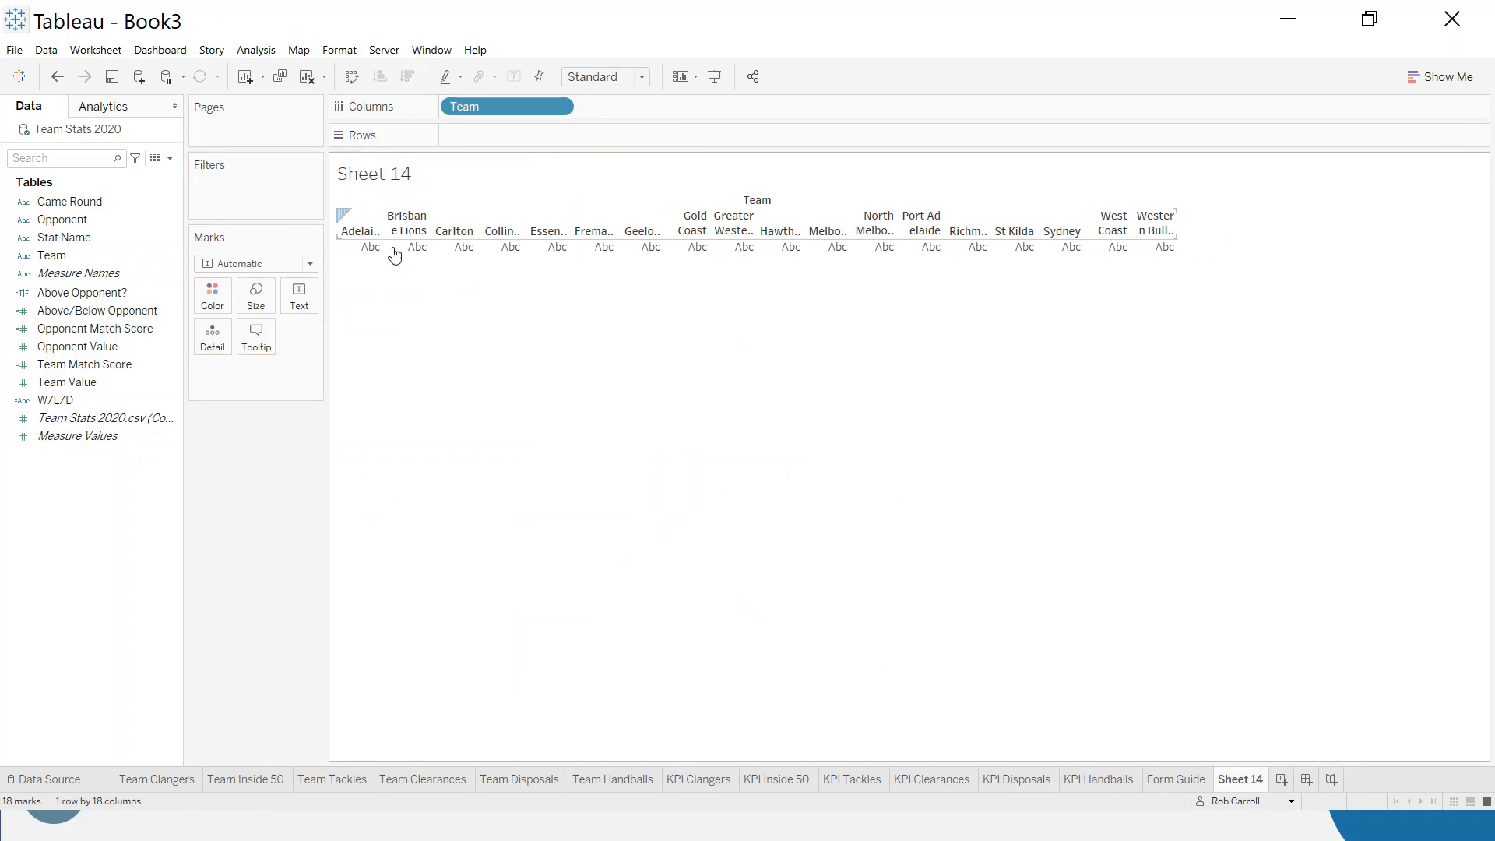
- Change the mark type to Shape and assign the Team field to Shape
click(310, 264)
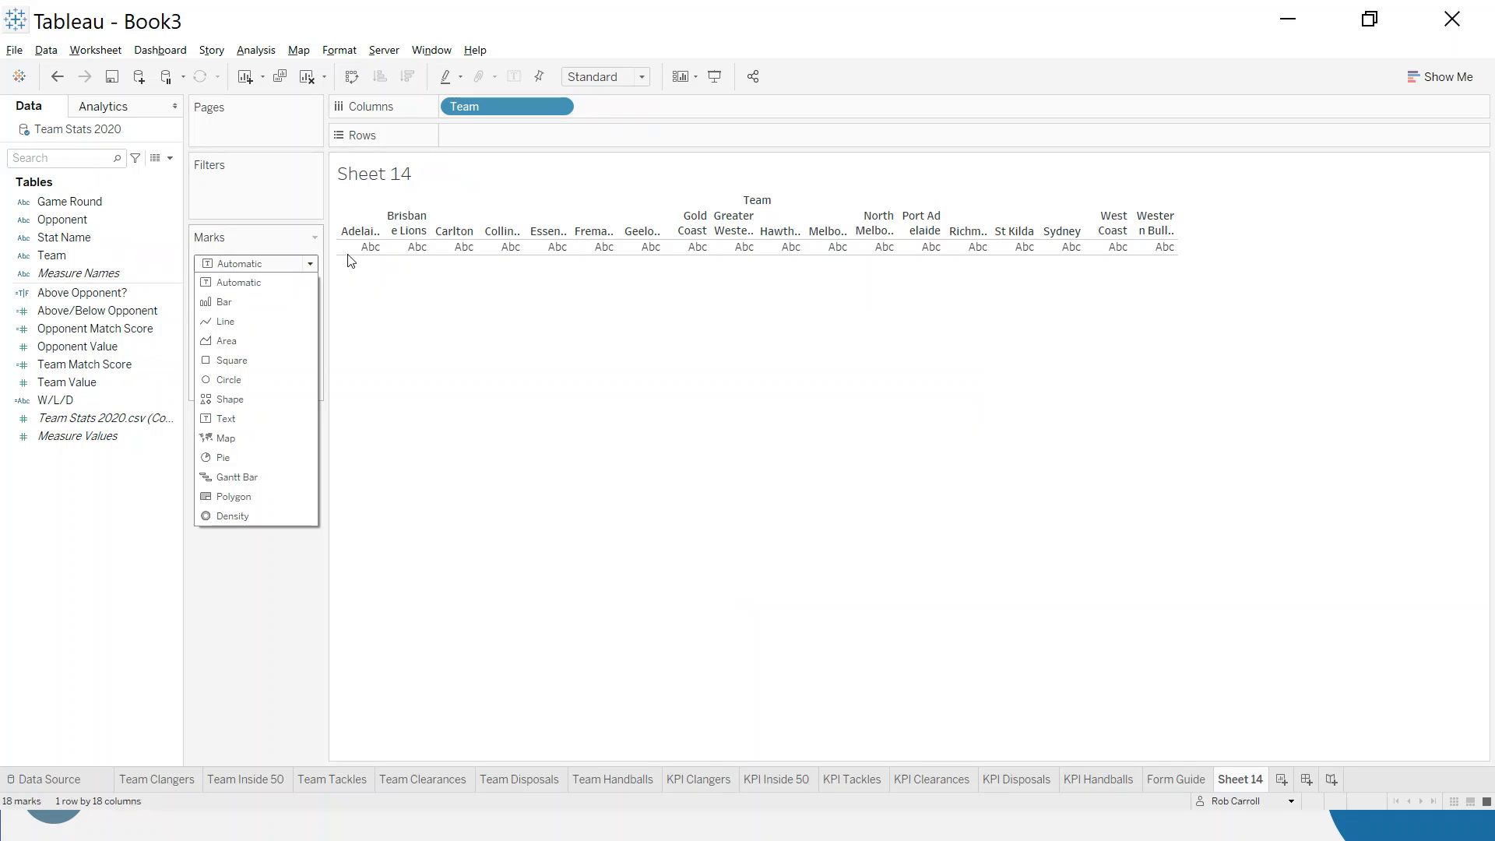
click(240, 398)
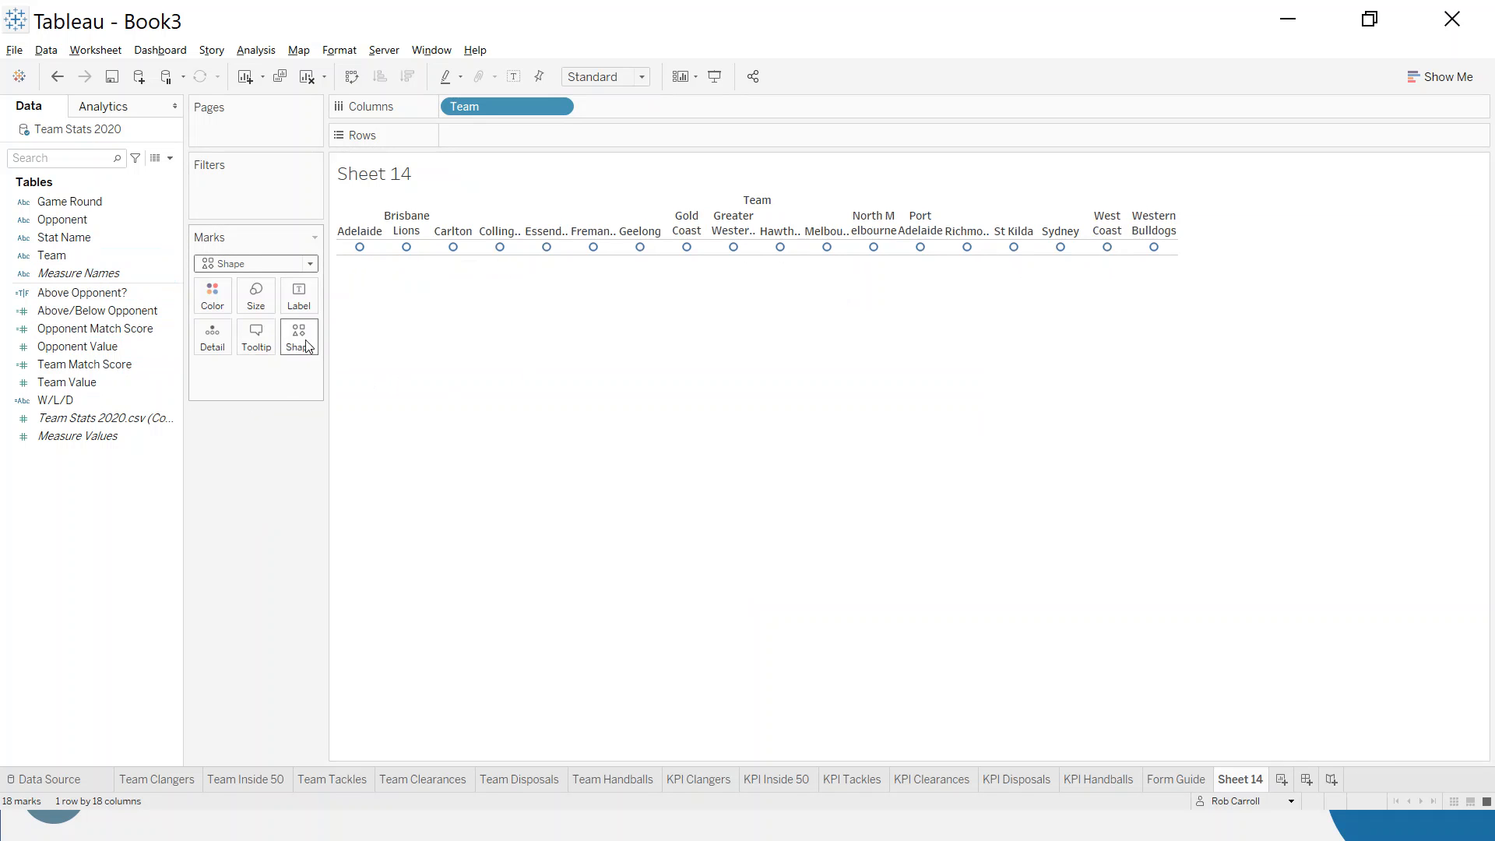
drag(52, 256, 299, 347)
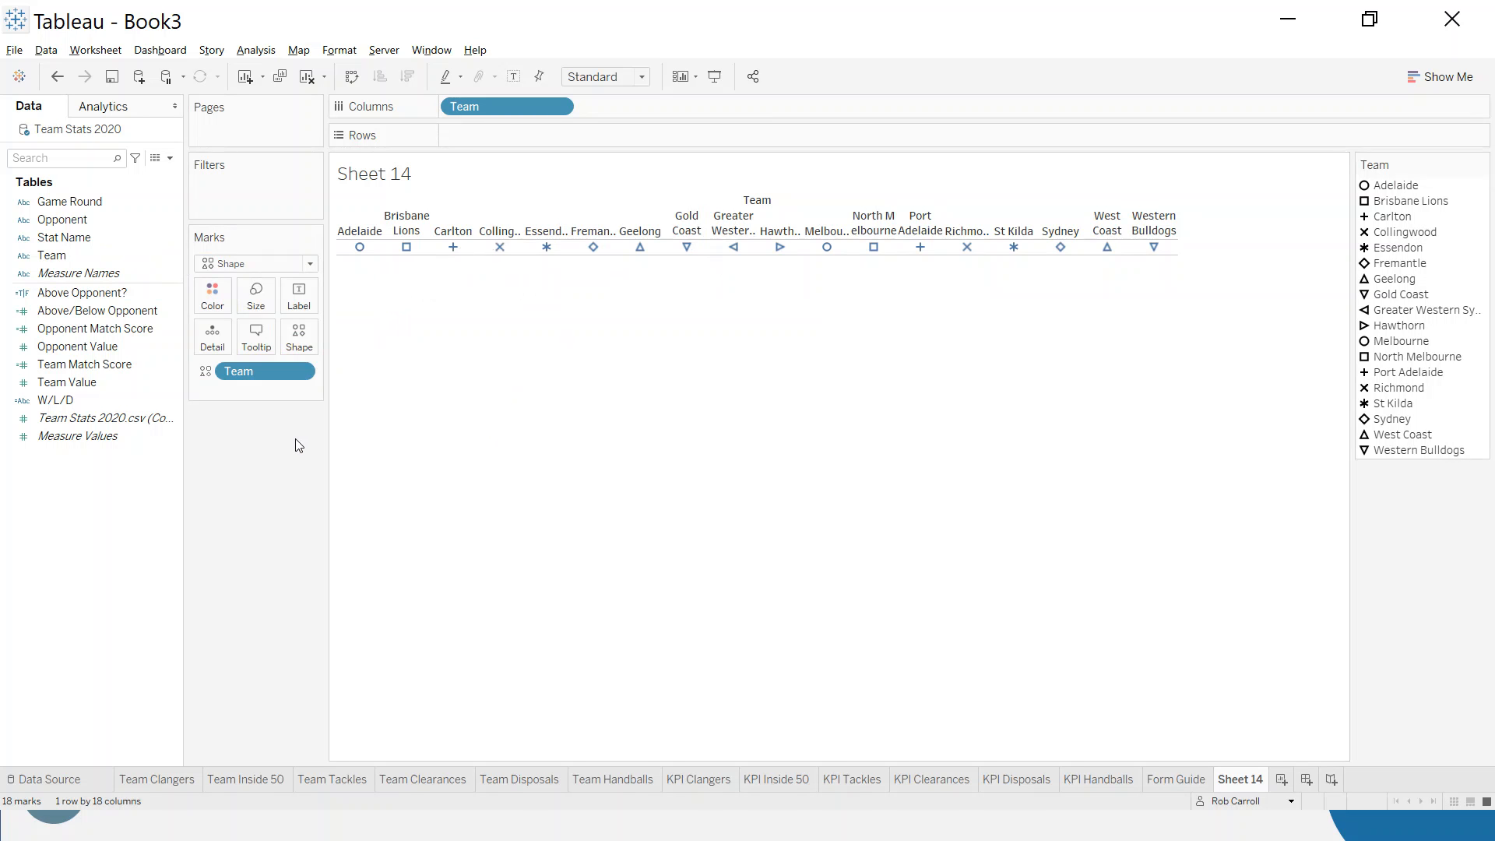
- Assign the AFL shape palette to all Team values and apply it to the sheet
click(299, 336)
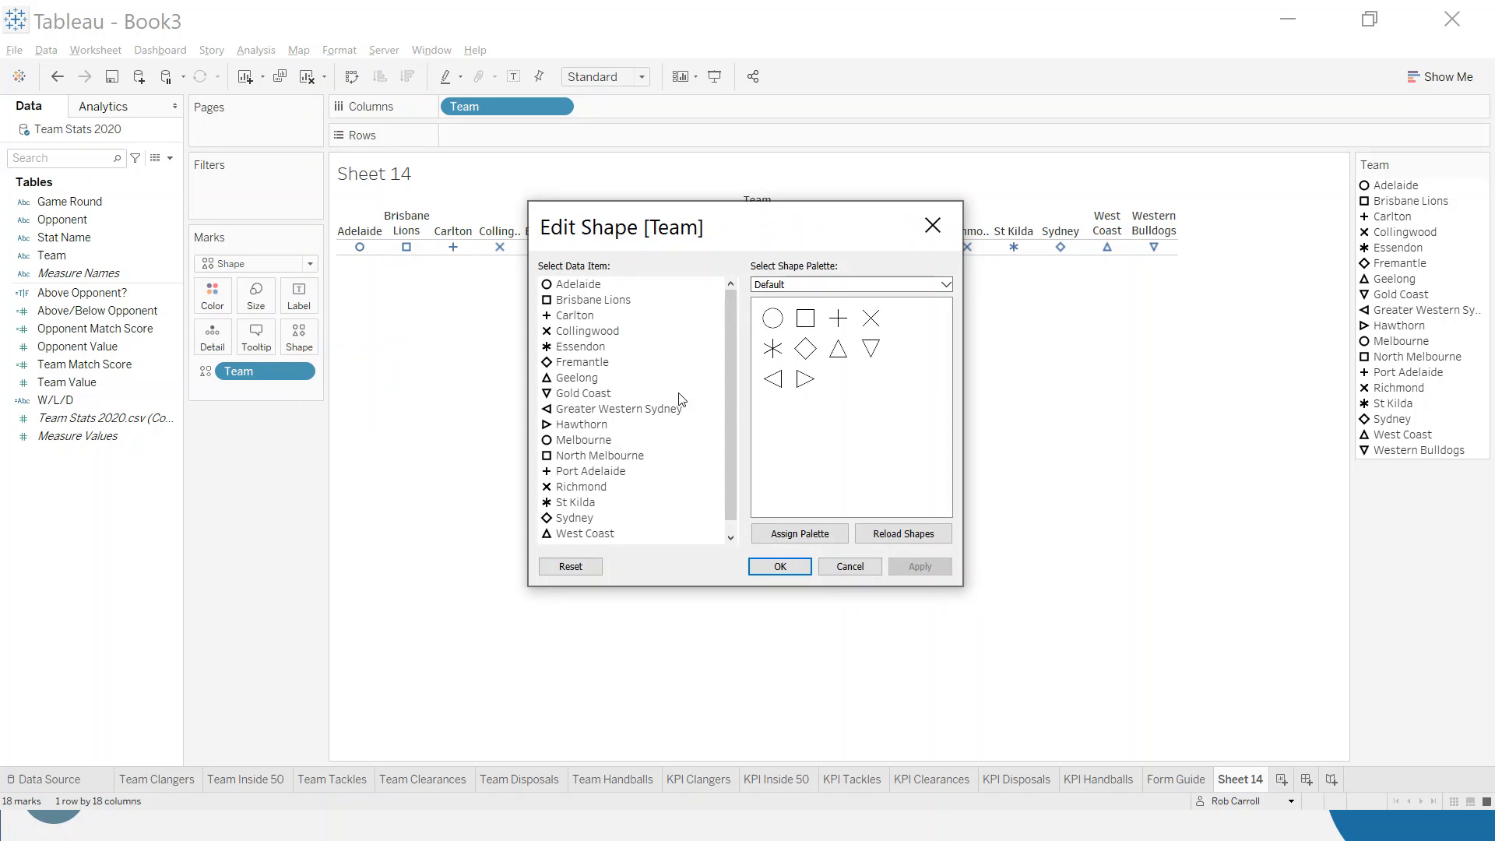
click(816, 285)
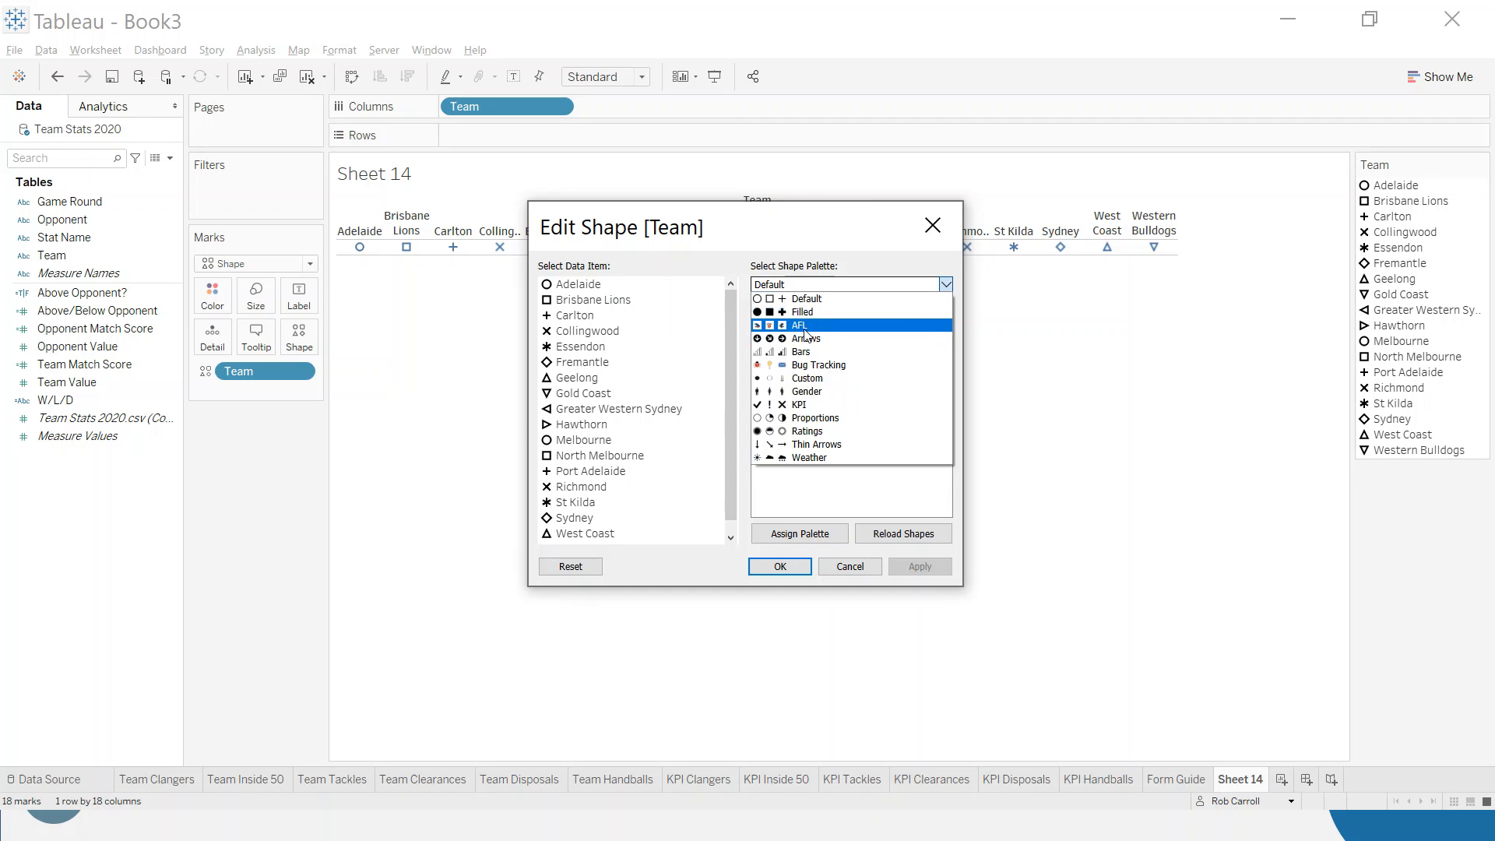
click(810, 299)
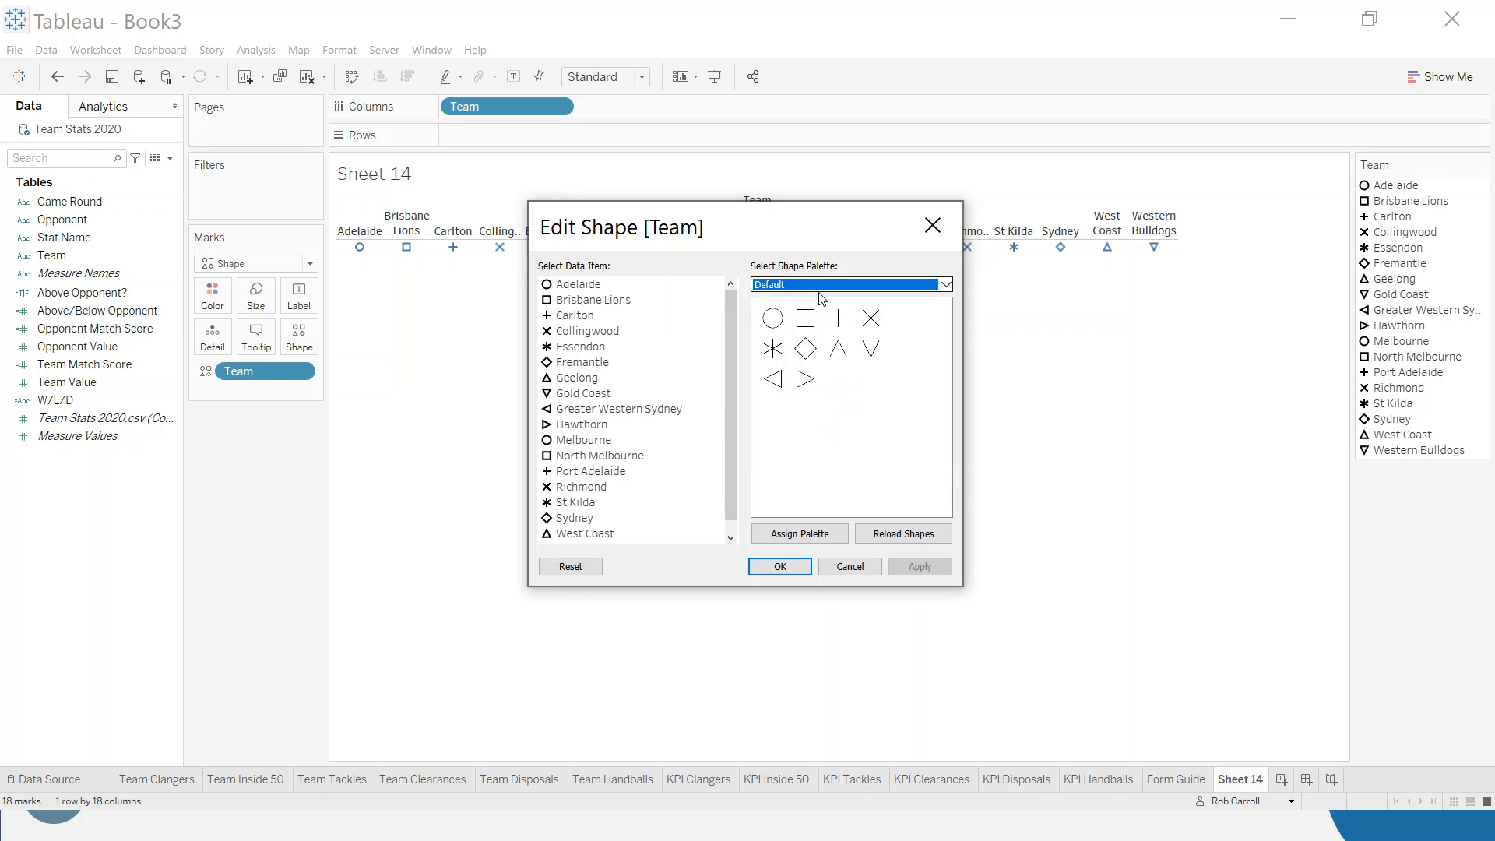
click(835, 285)
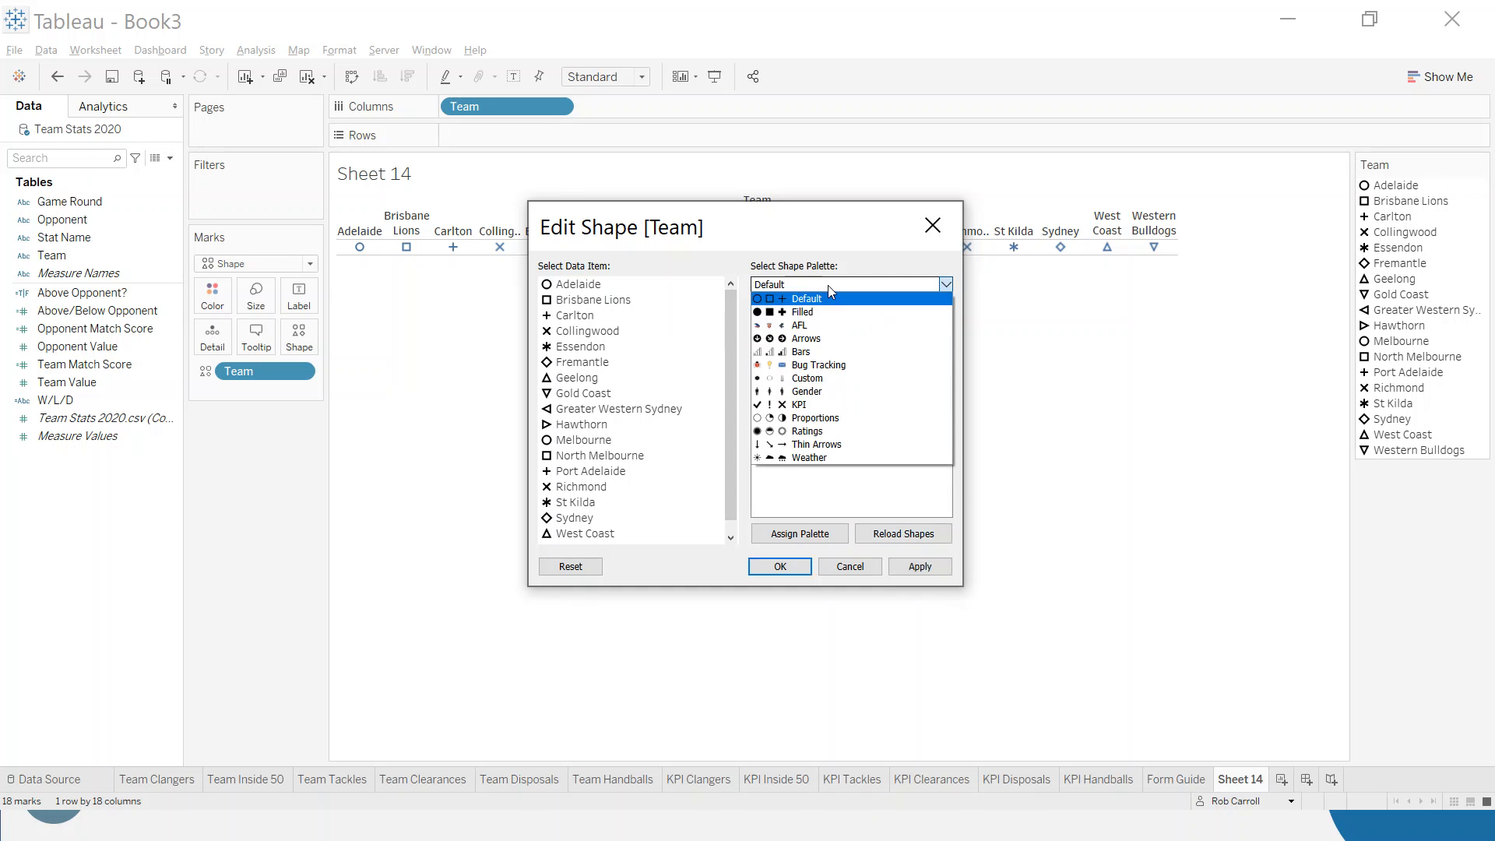
click(800, 326)
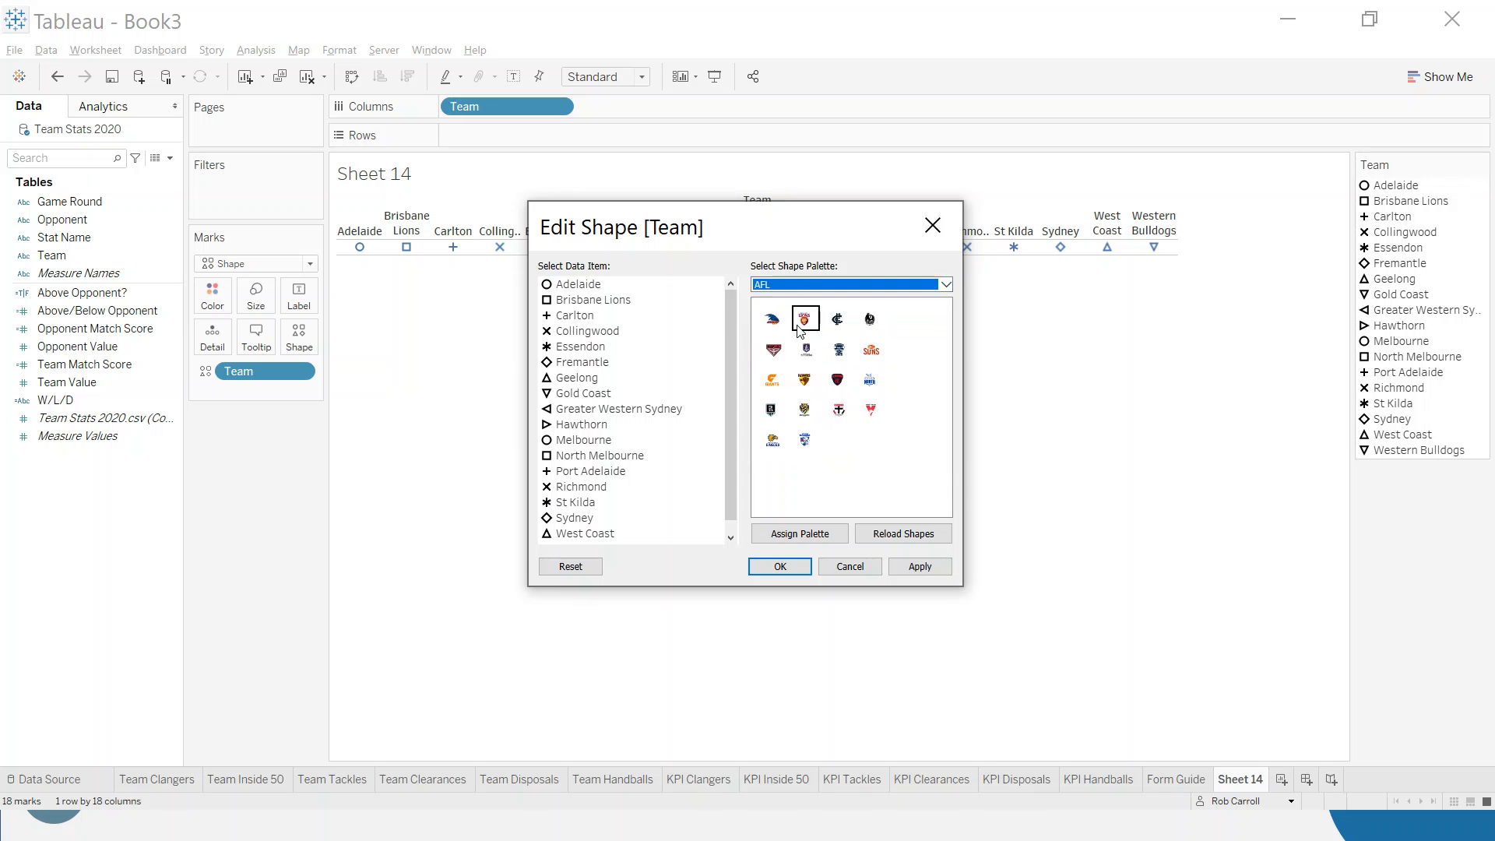
click(811, 536)
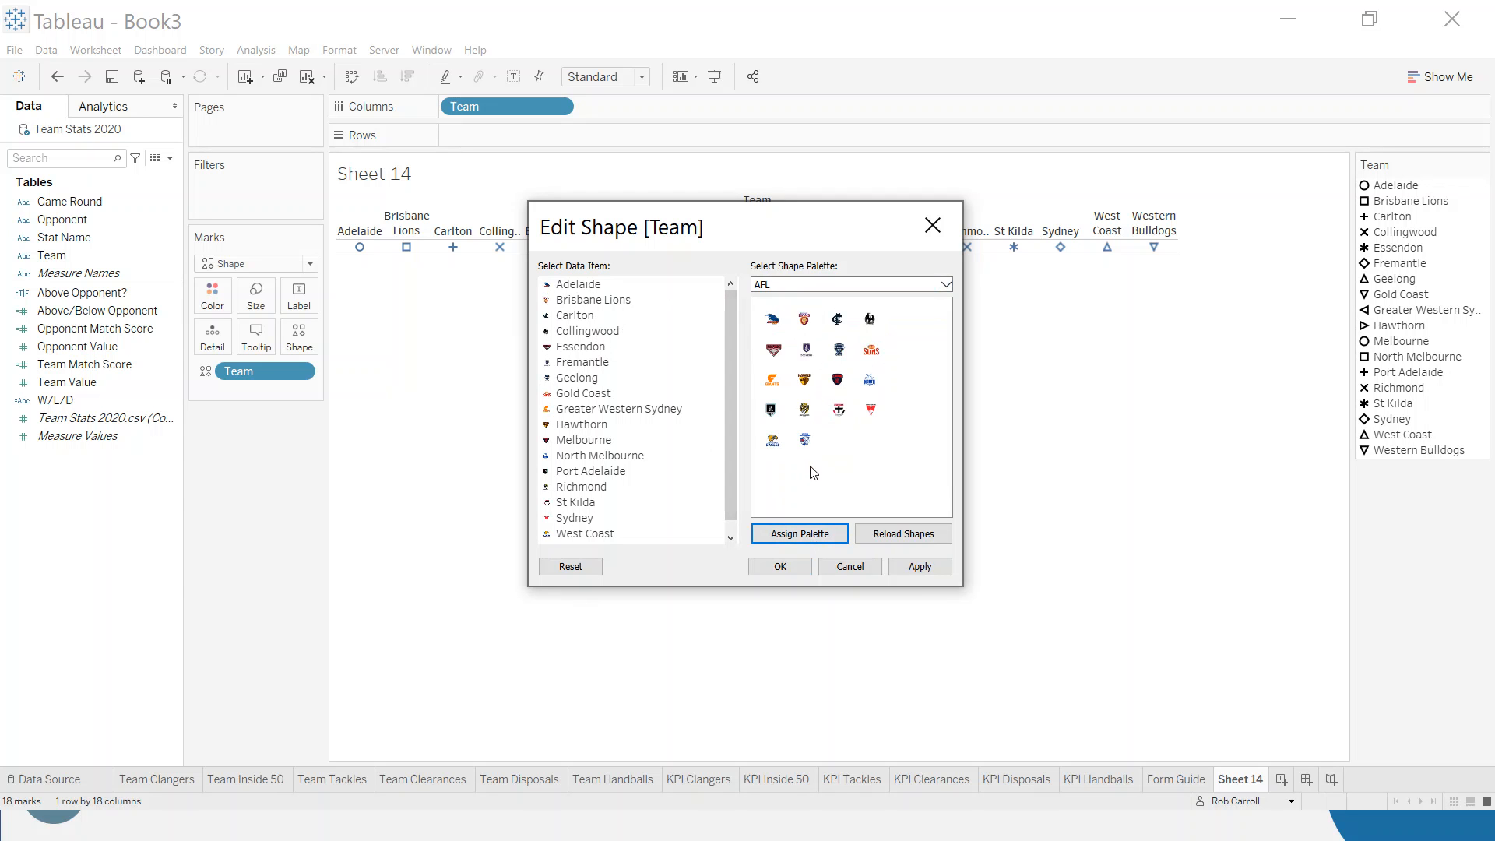
scroll(639, 468, down, 1)
scroll(604, 387, up, 1)
click(584, 352)
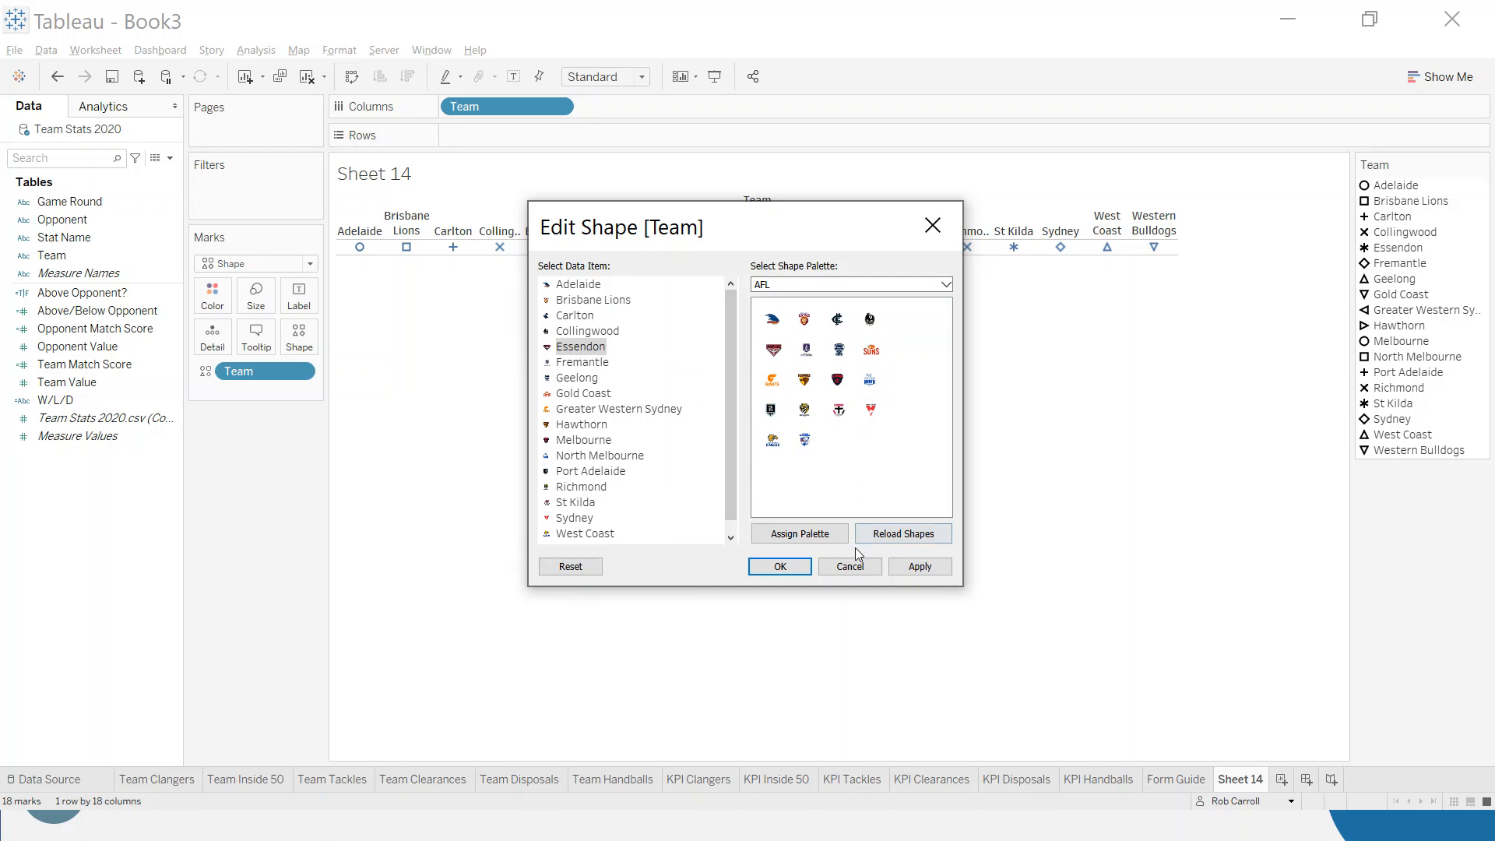
click(784, 567)
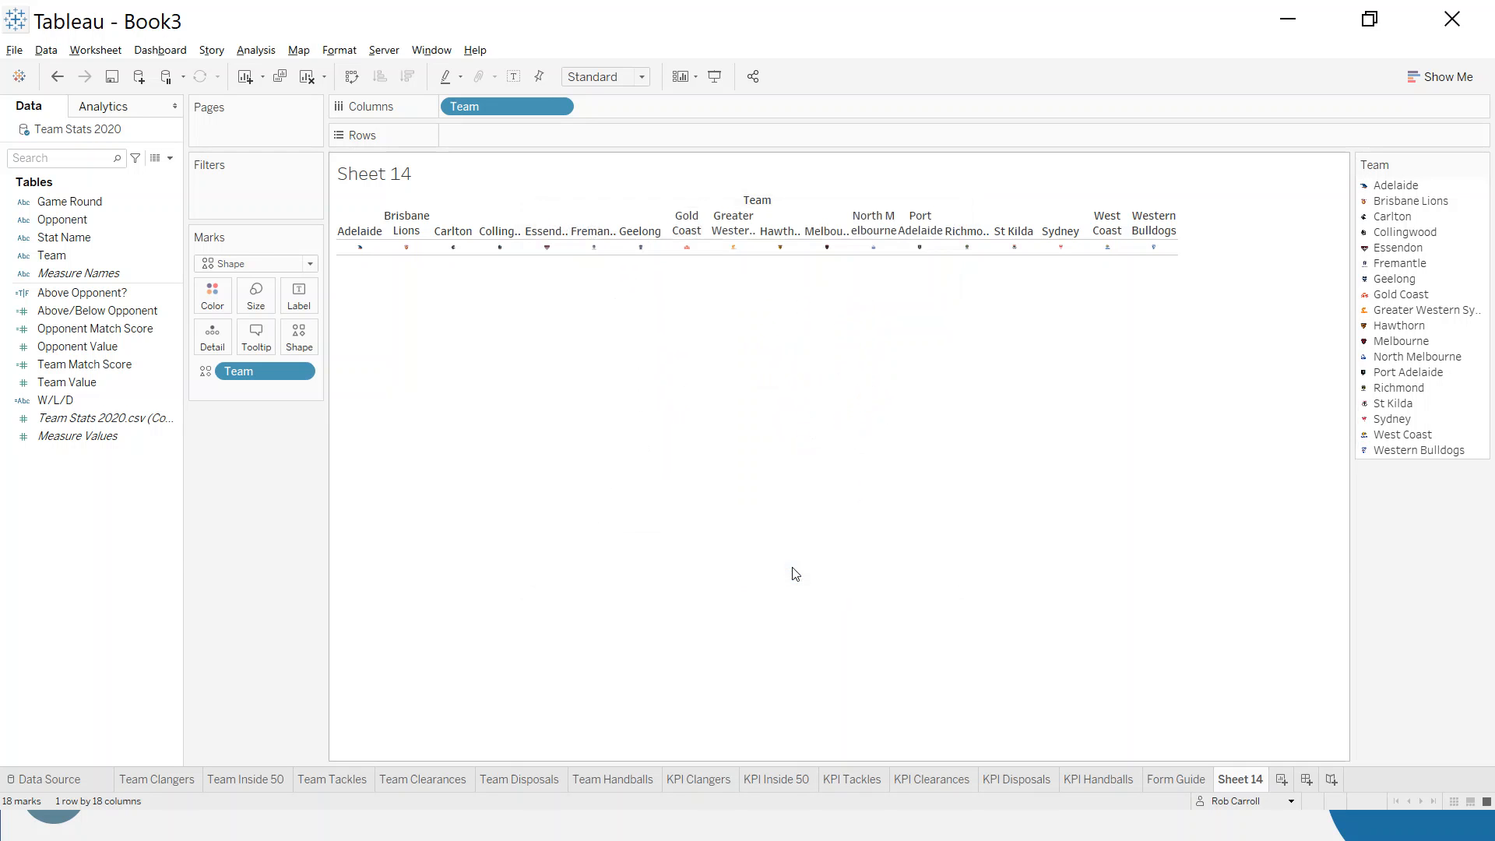
- Fit the sheet to Entire View and enlarge the team crest marks to slightly above the middle size
click(641, 77)
click(609, 138)
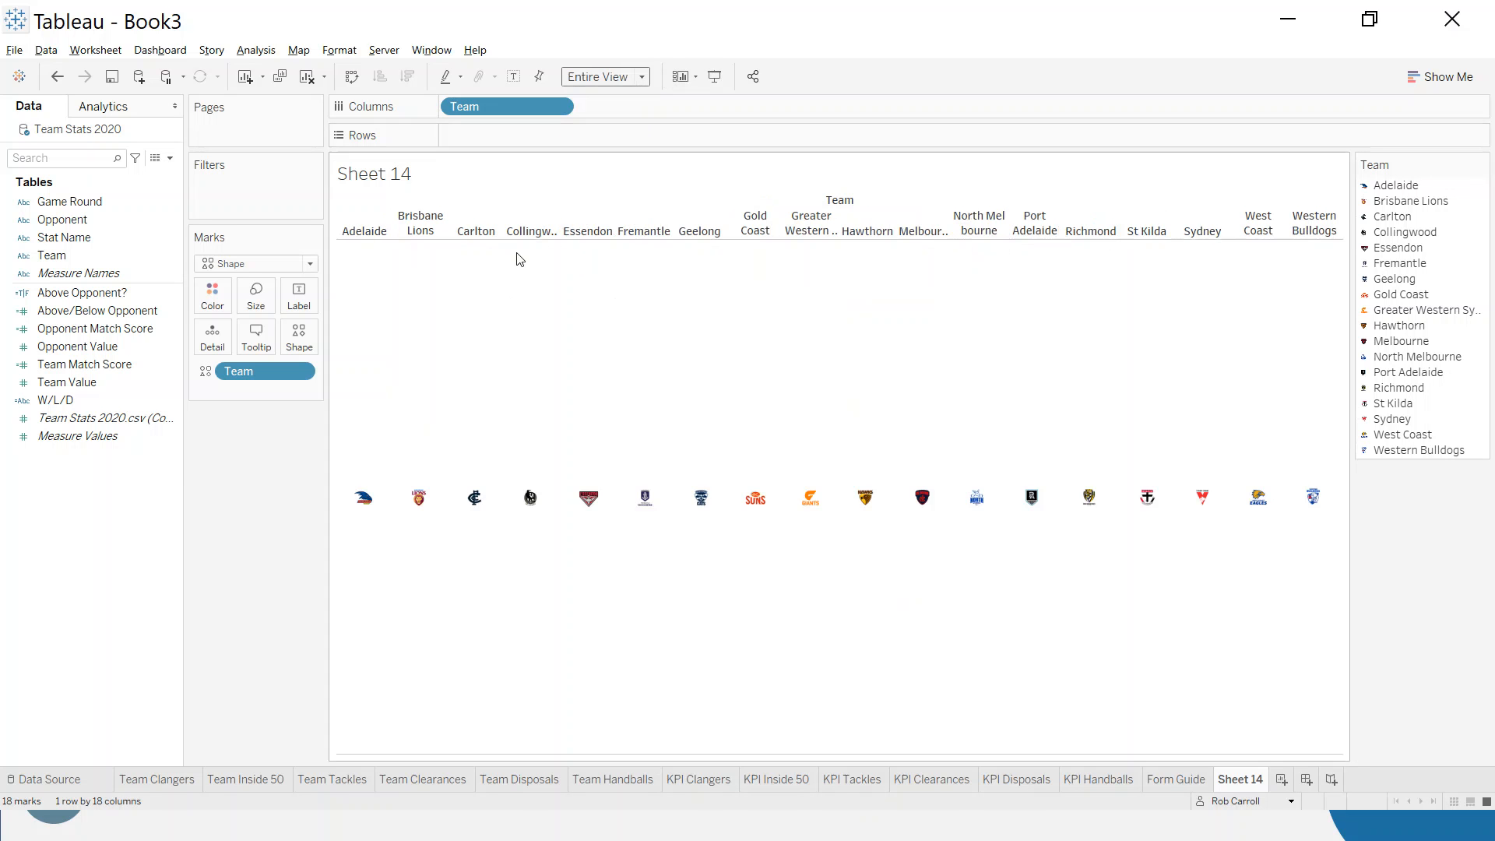
click(255, 296)
drag(313, 346, 320, 347)
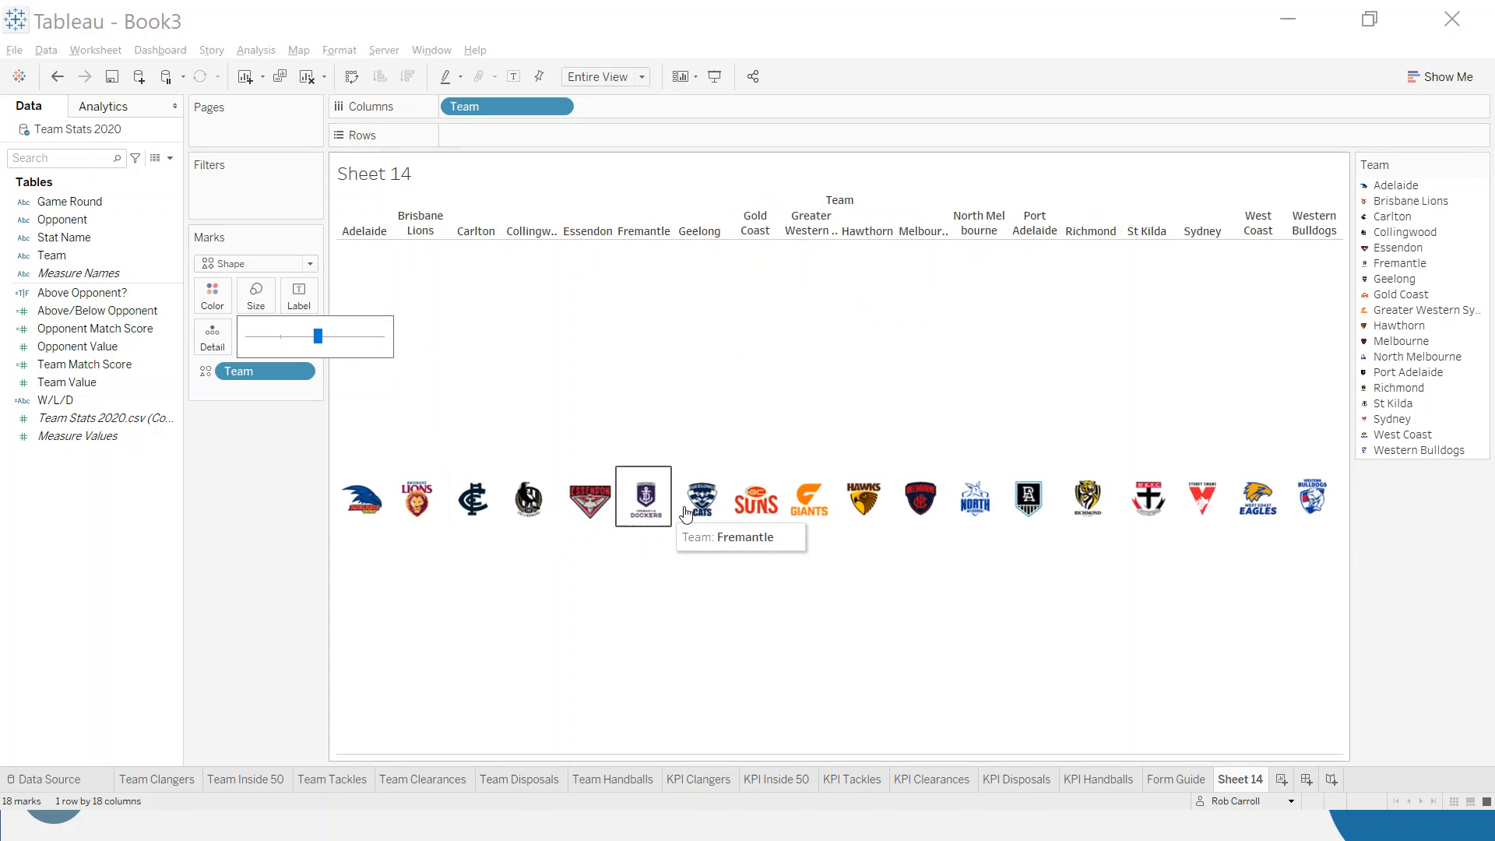
- Hide the Team column header and set the row divider's pane border to None
click(559, 105)
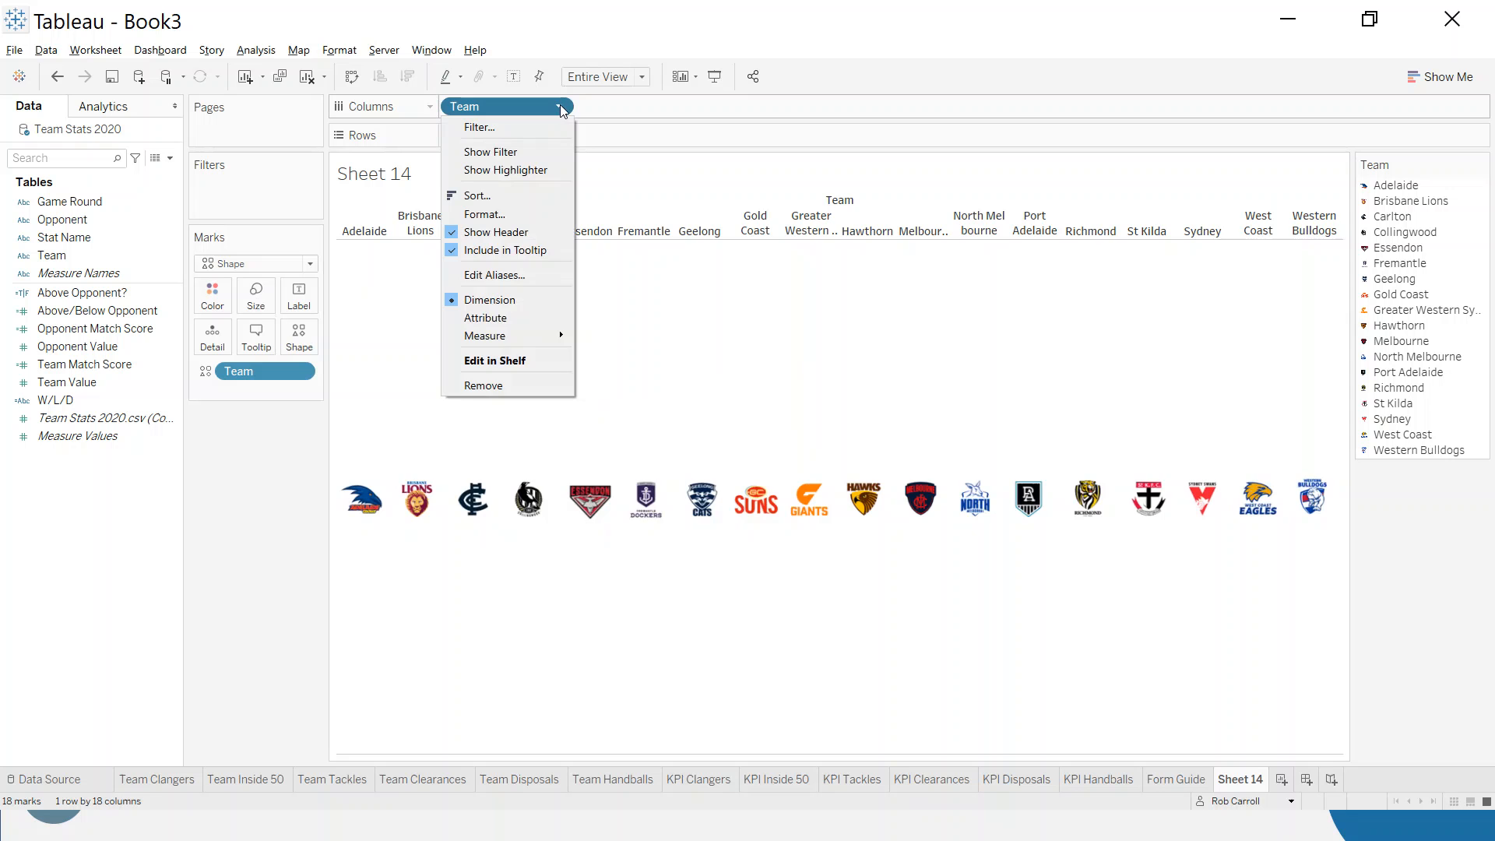
click(521, 234)
right_click(532, 253)
click(600, 352)
click(84, 136)
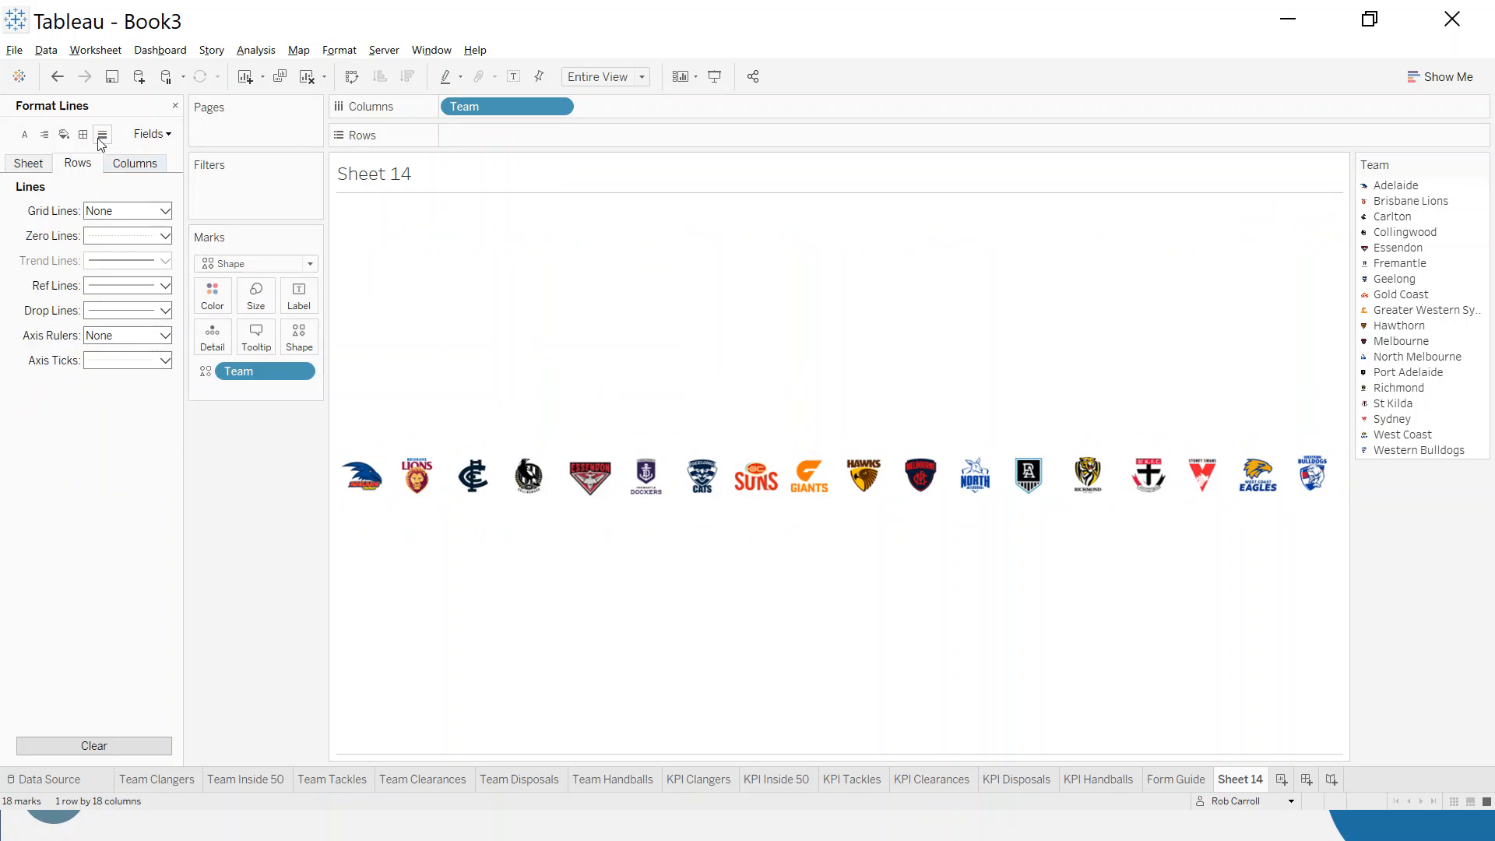
click(84, 135)
click(129, 471)
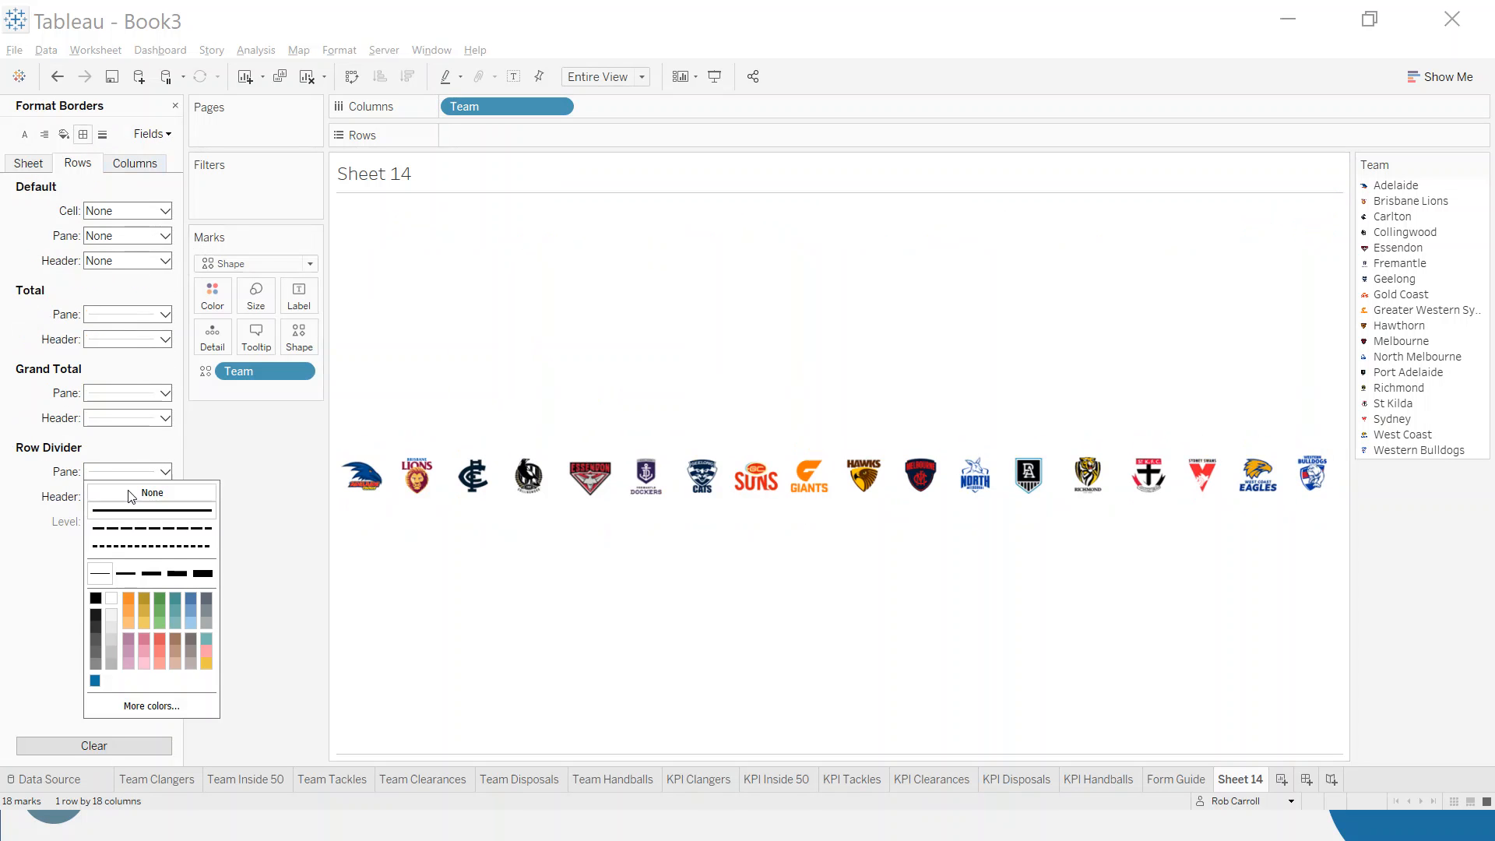
click(132, 499)
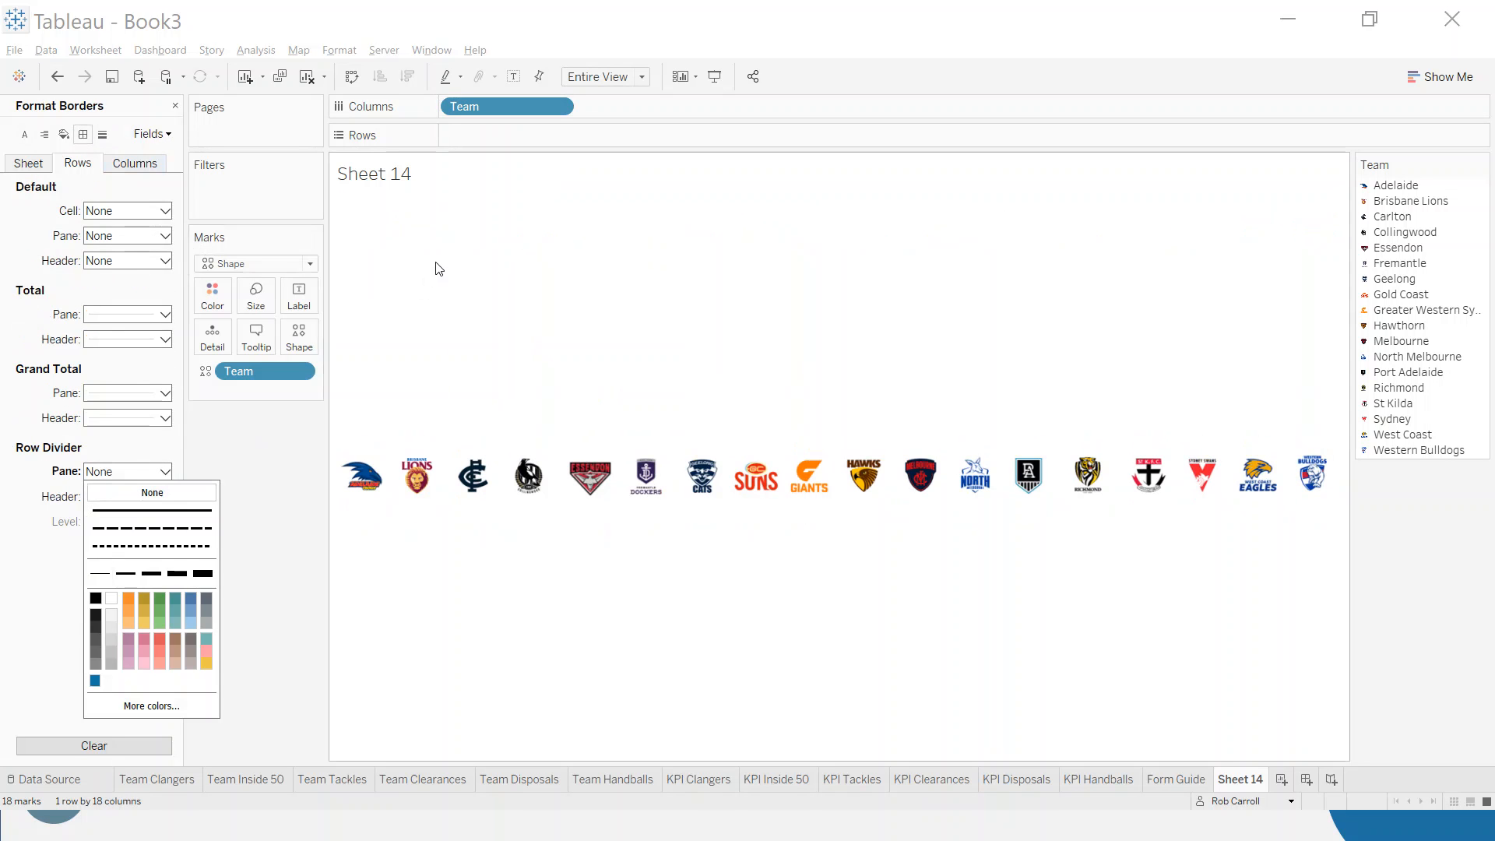
- Hide the sheet's title and rename the worksheet as Team Crest Select
right_click(381, 172)
click(421, 211)
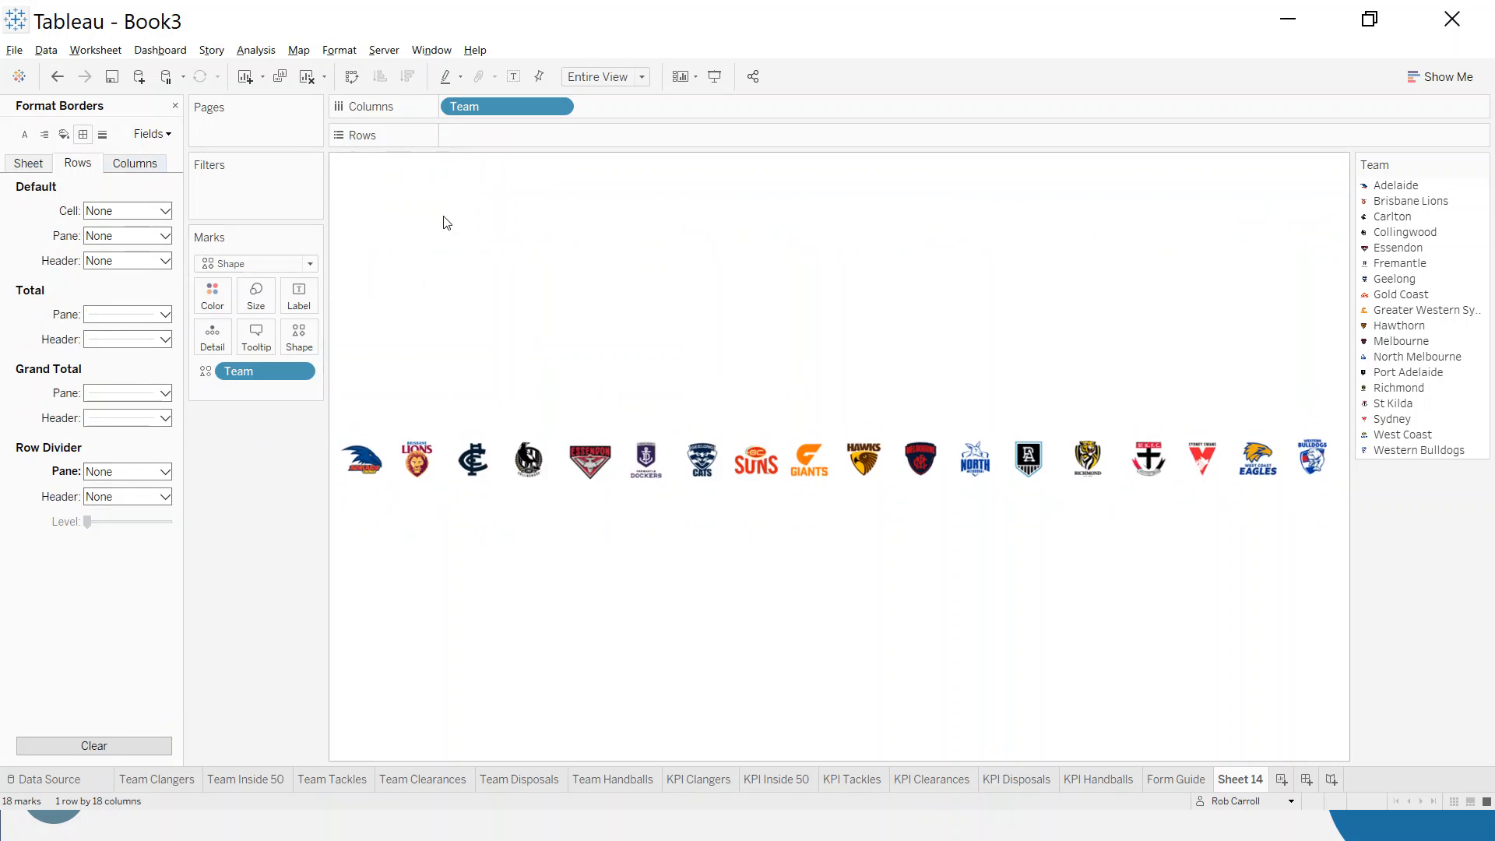
double_click(1244, 779)
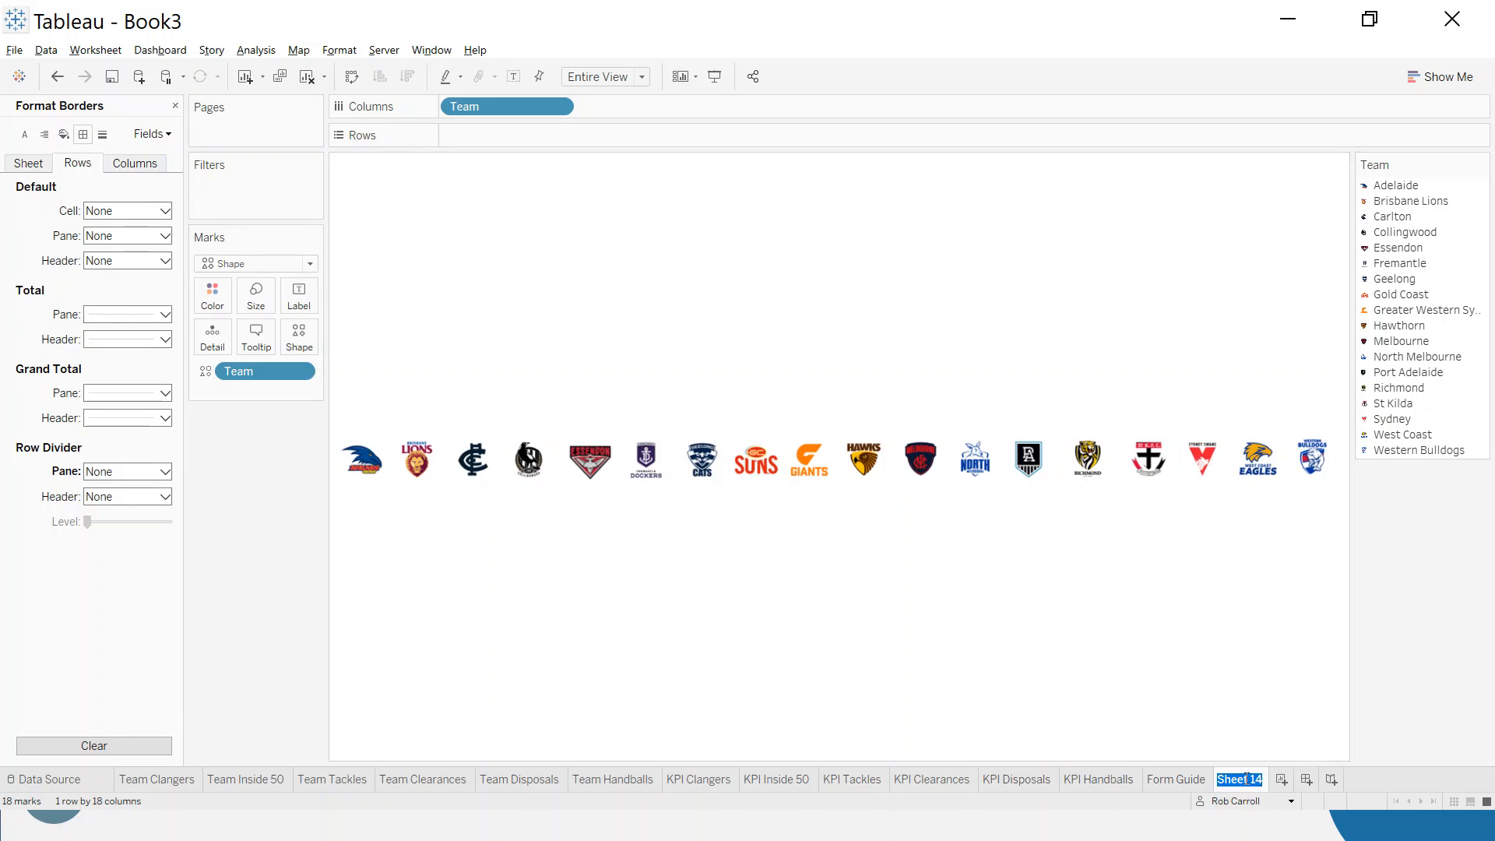
text(Team Cre)
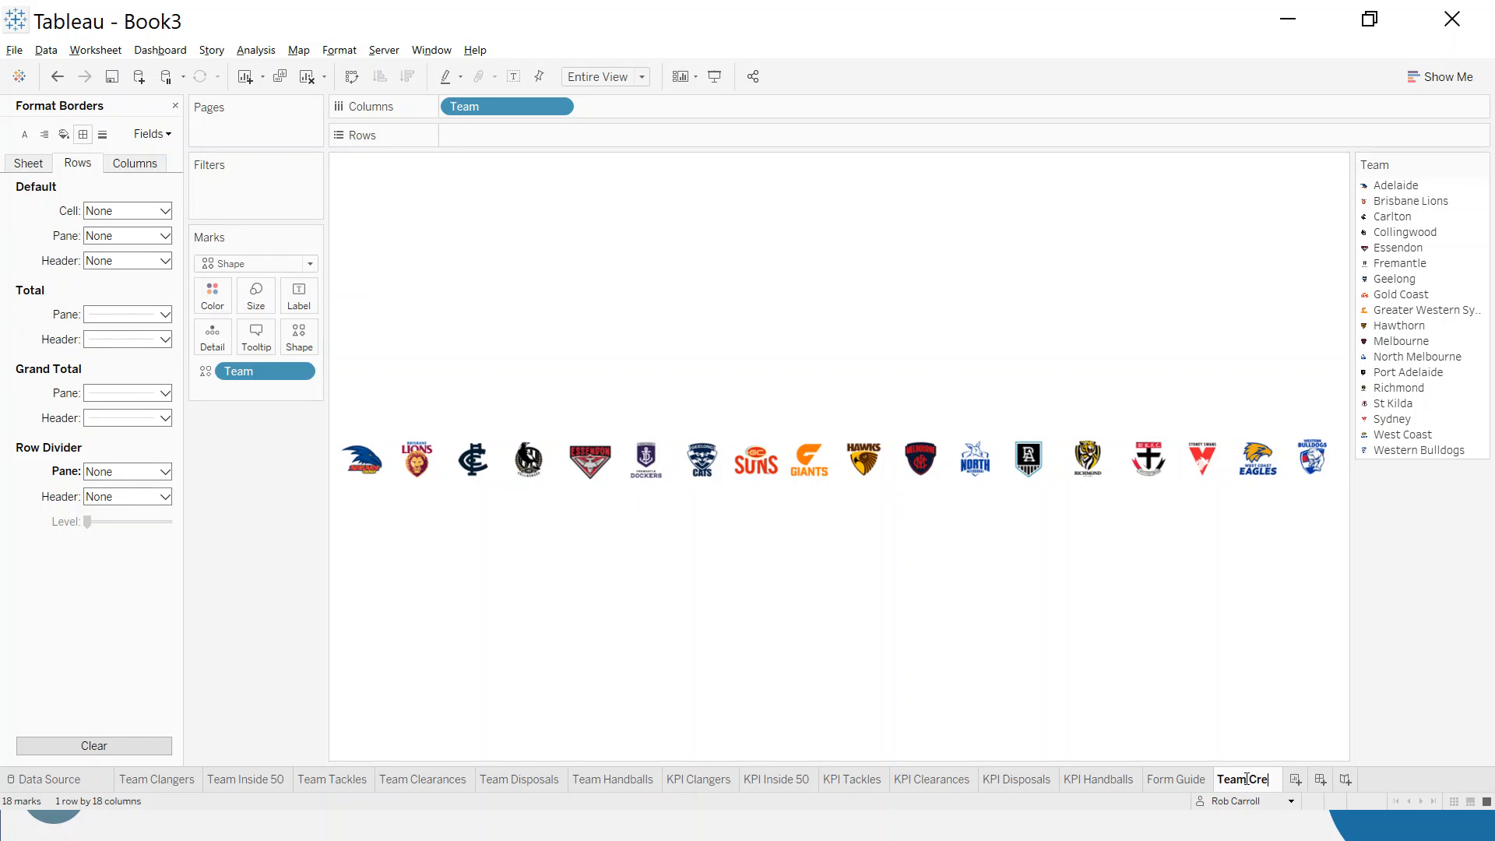
text(st Select)
key(Return)
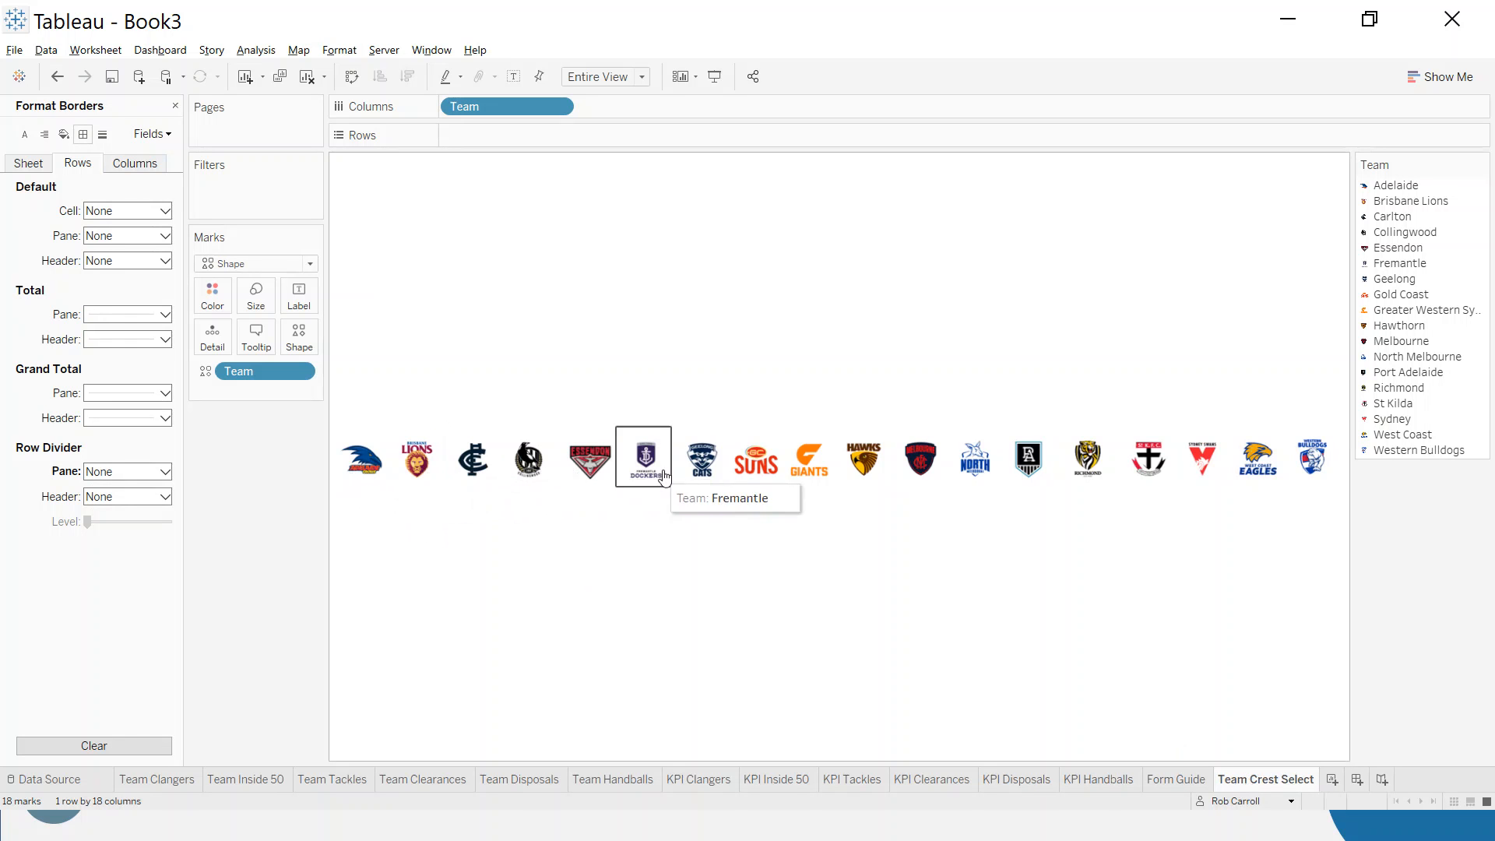
- Turn off tooltips, command buttons and selection by category for the team crest marks
click(256, 336)
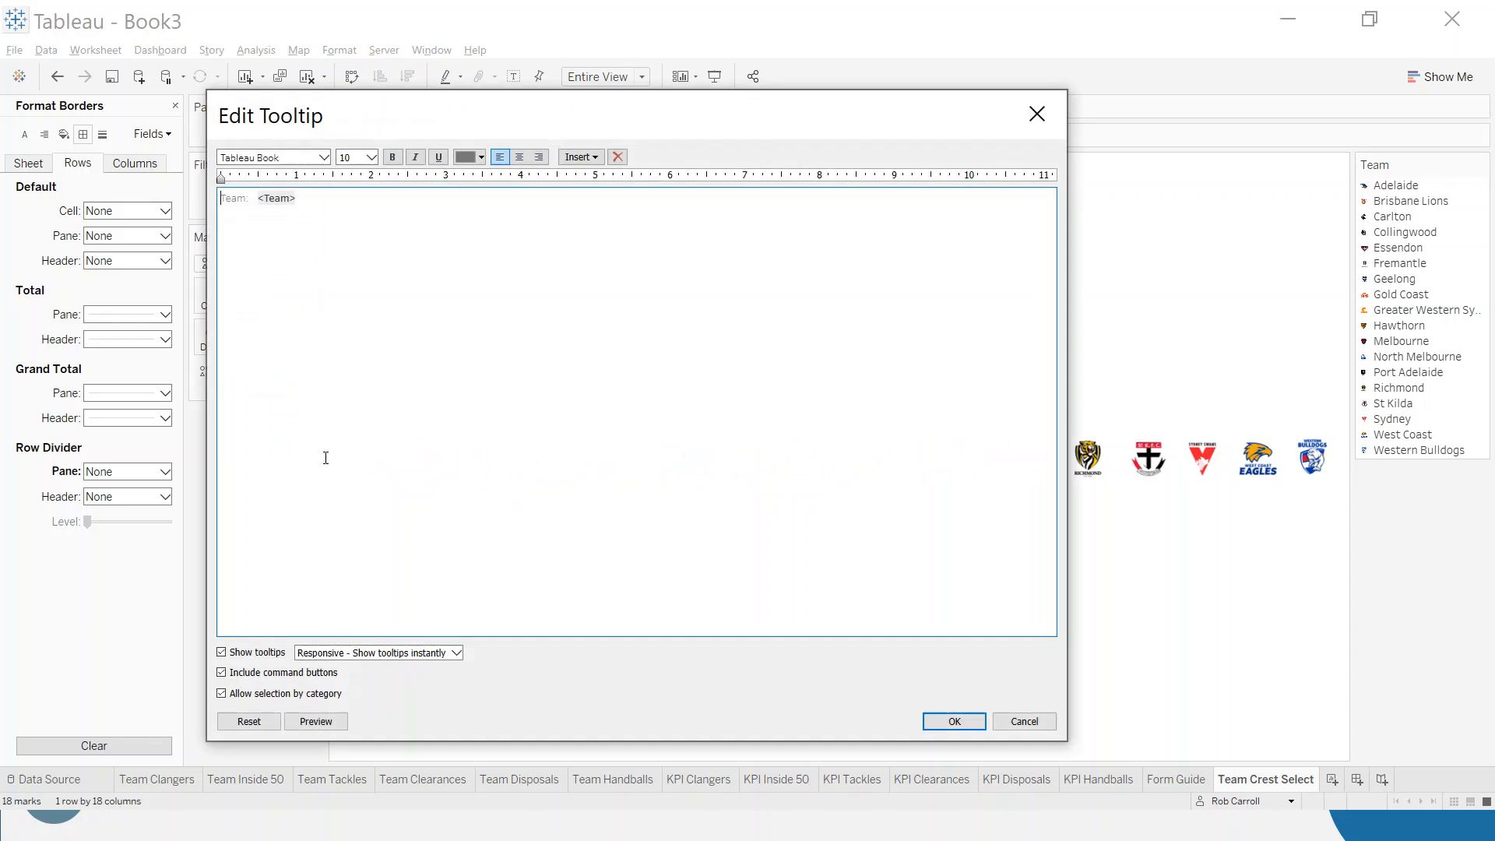
click(222, 653)
click(222, 672)
click(222, 693)
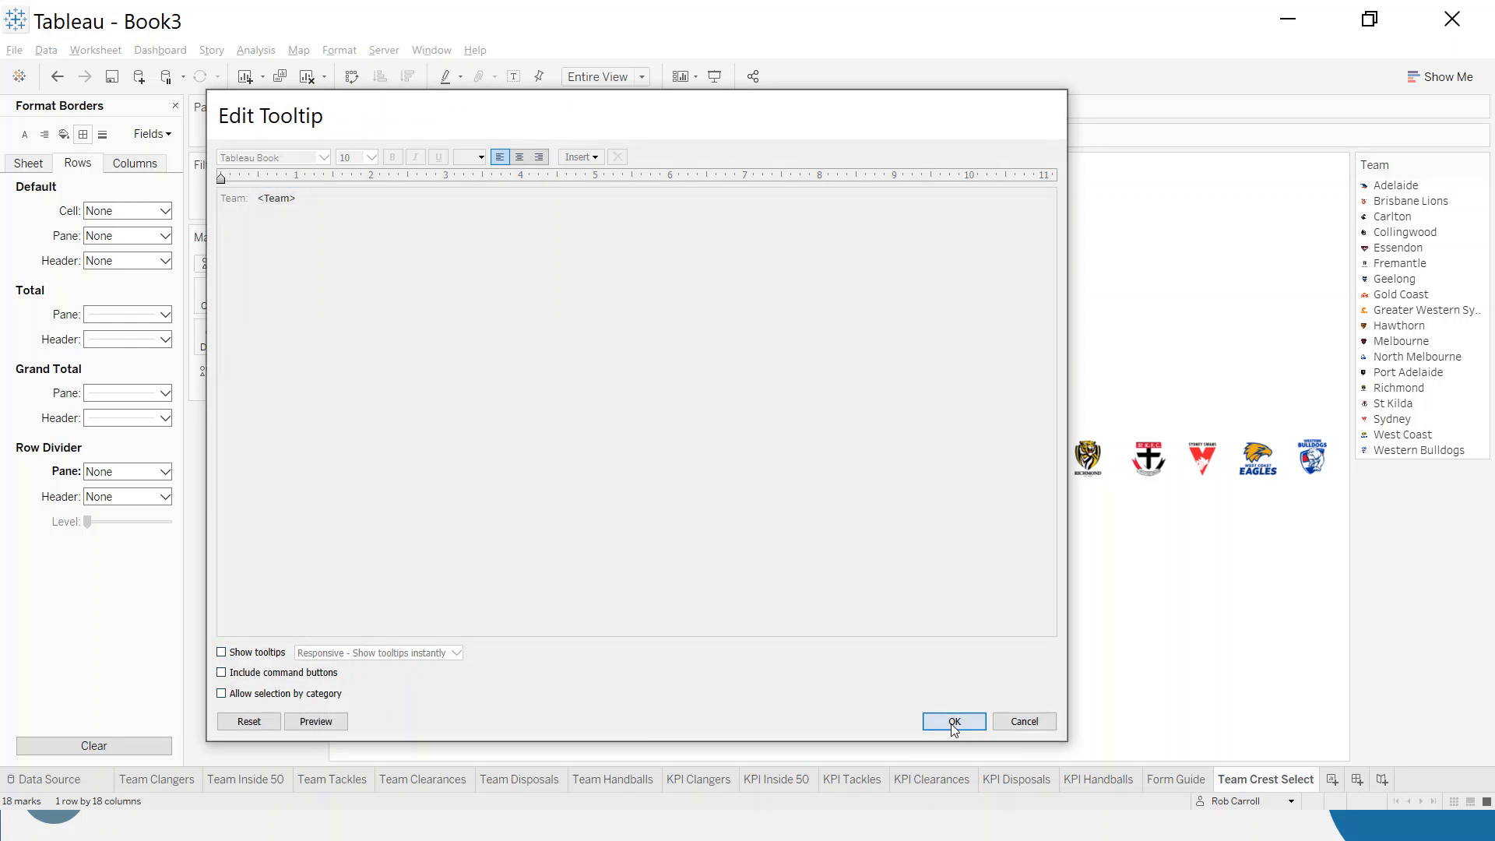
click(956, 721)
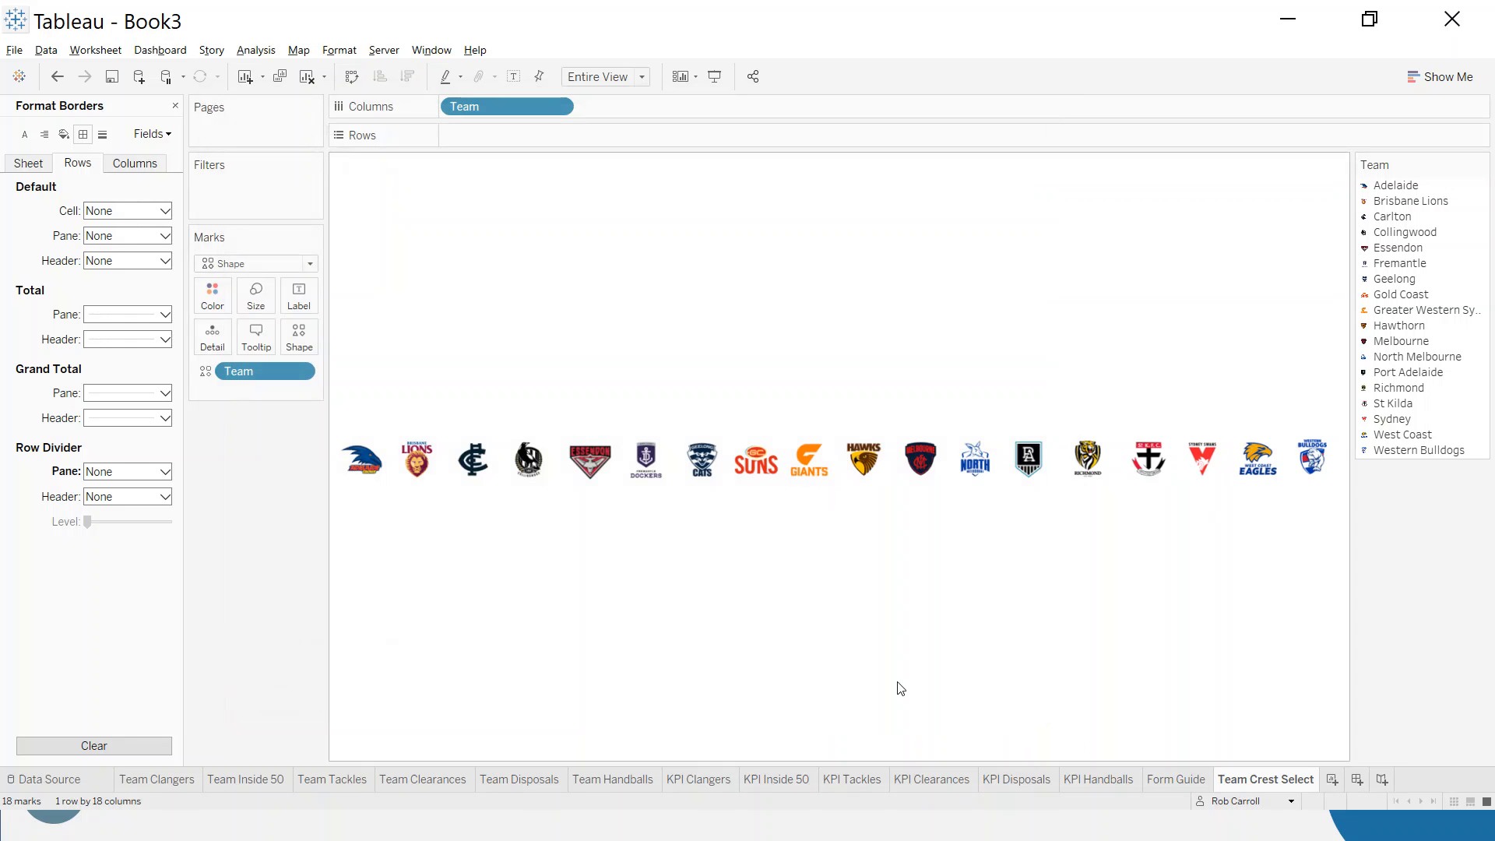
- Add another new worksheet and name it Dash Title
click(1332, 780)
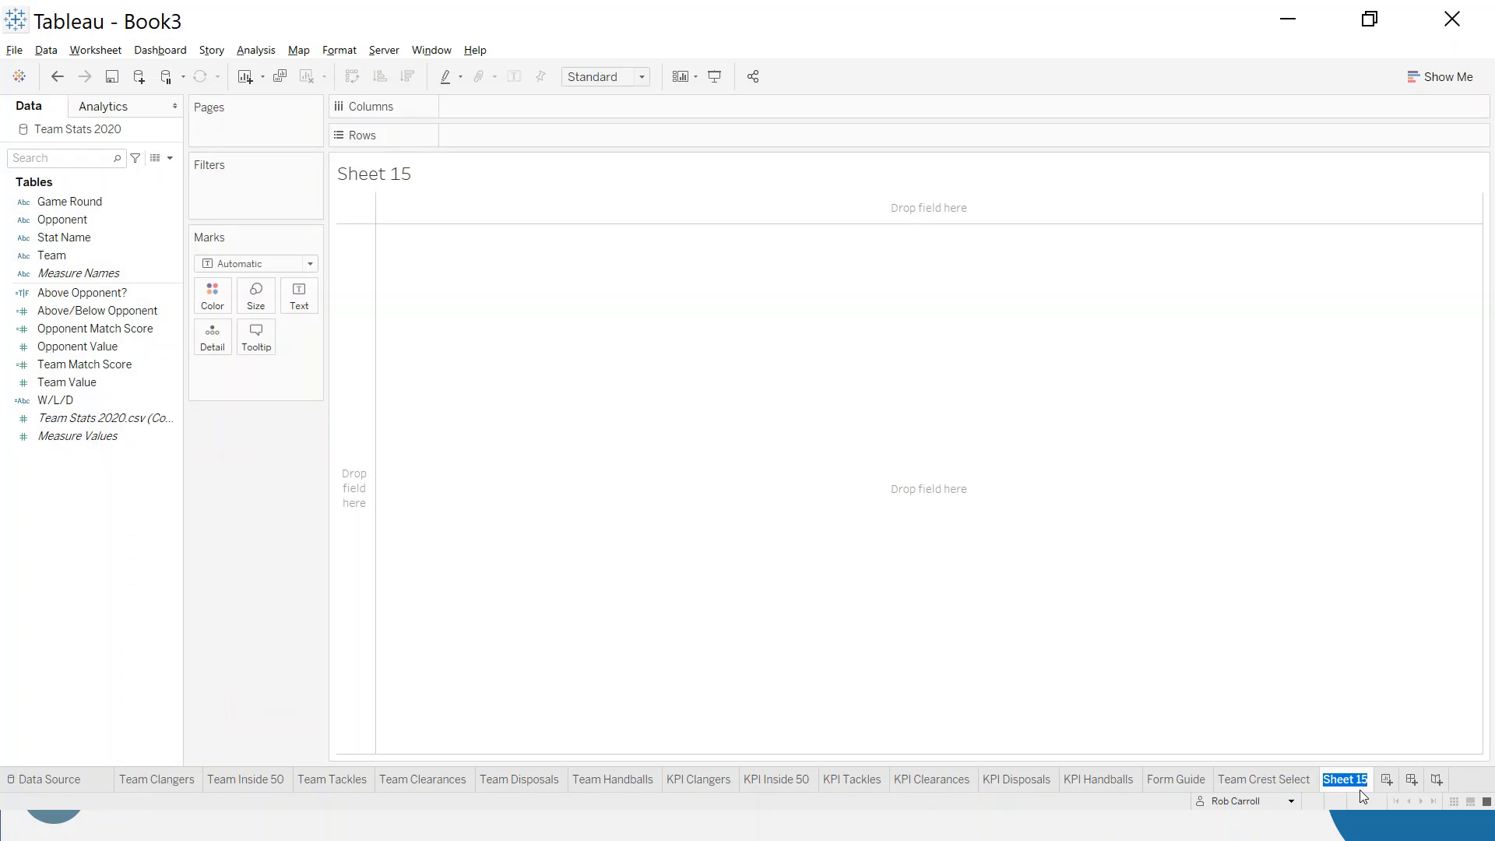
text(Dash Title)
key(Return)
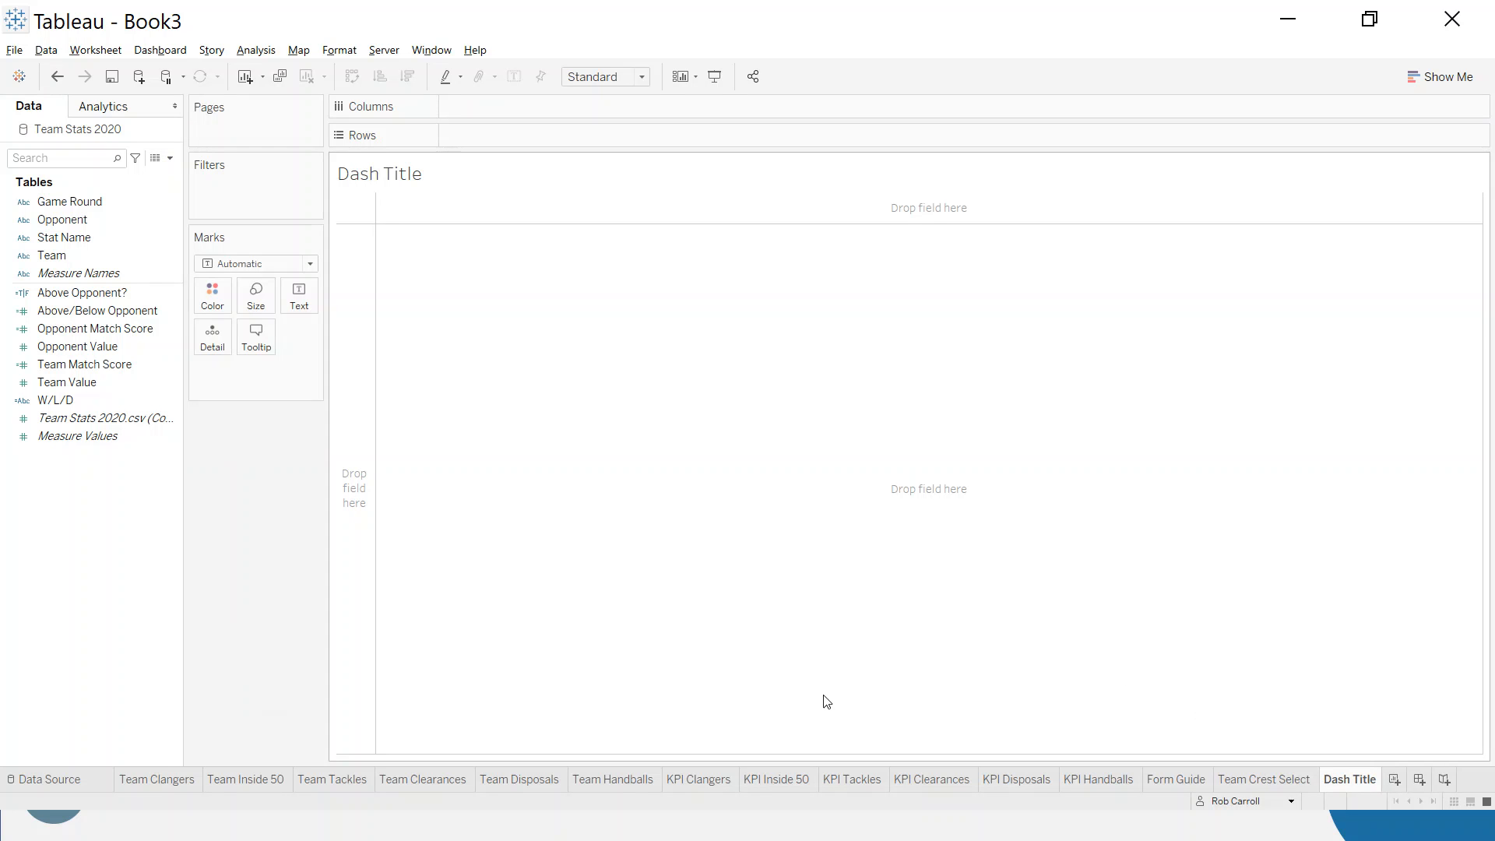
- Filter the Dash Title sheet by Team, keeping only Adelaide
drag(55, 258, 251, 204)
click(602, 293)
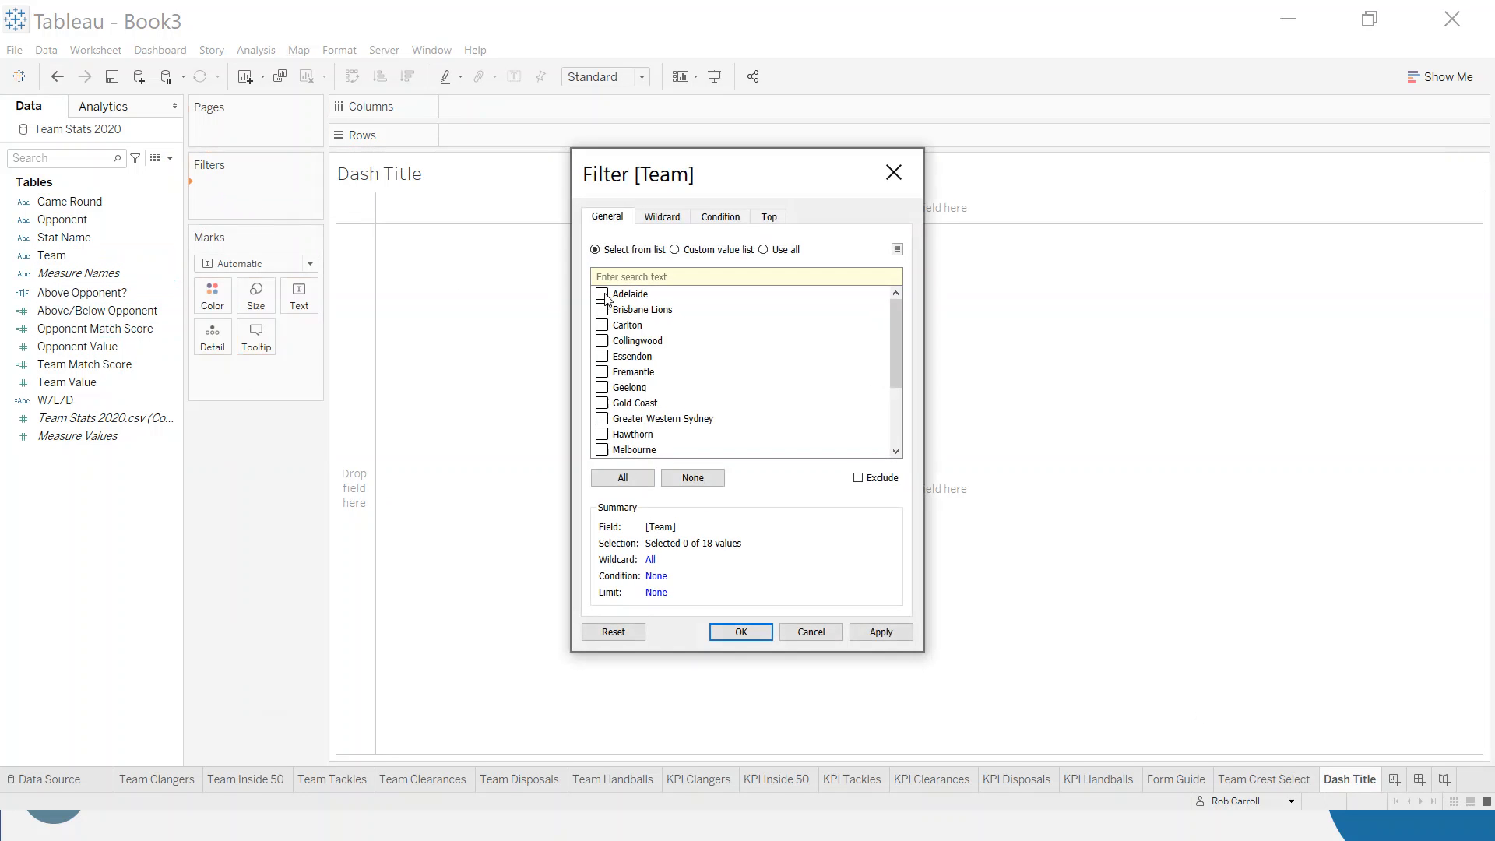
click(741, 632)
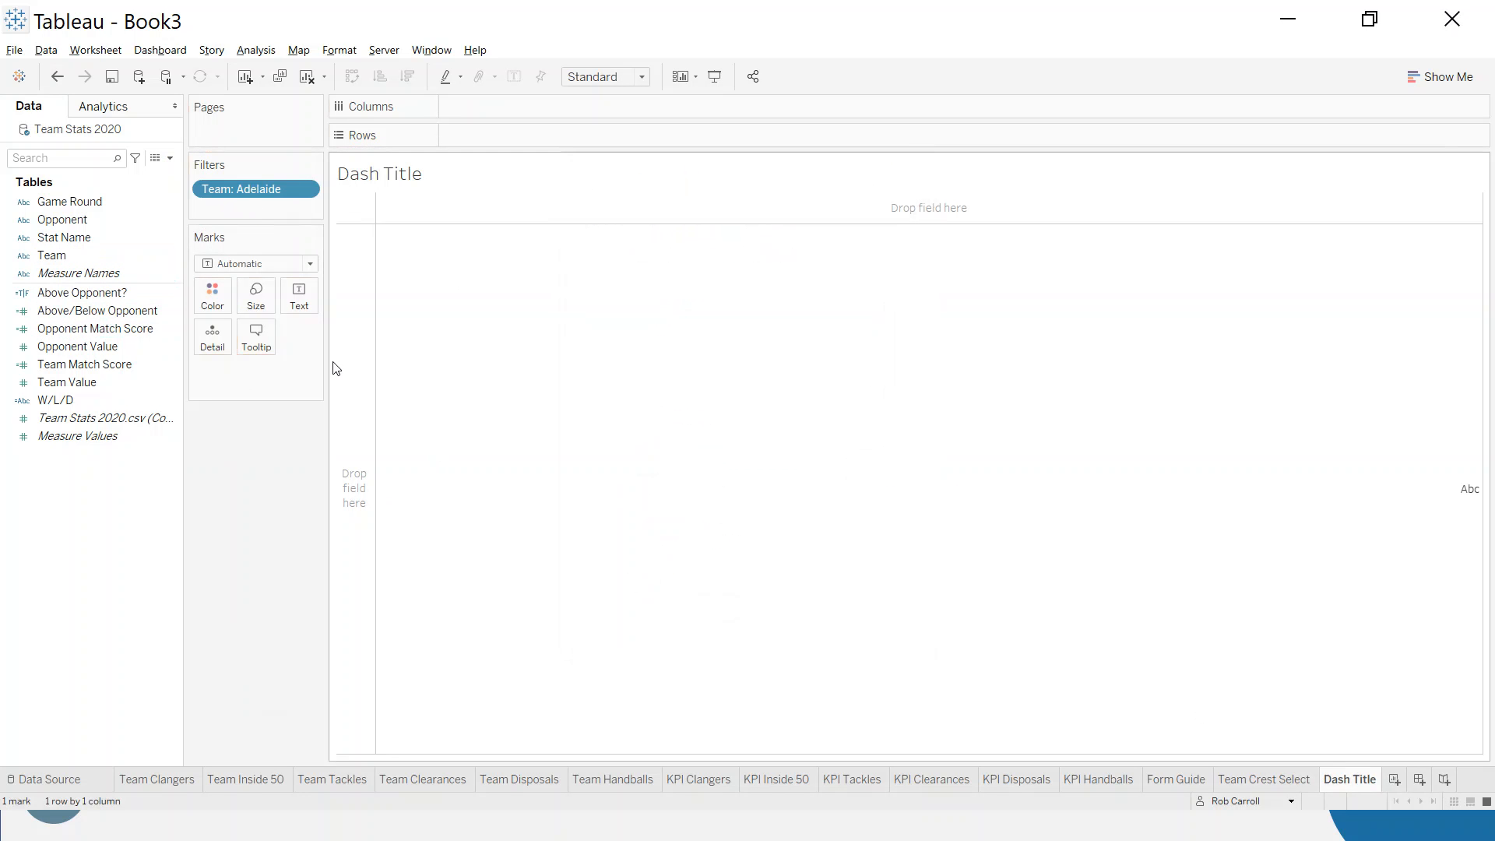
- Show Team as text on the Dash Title sheet and fit the sheet to Entire View
drag(52, 256, 297, 304)
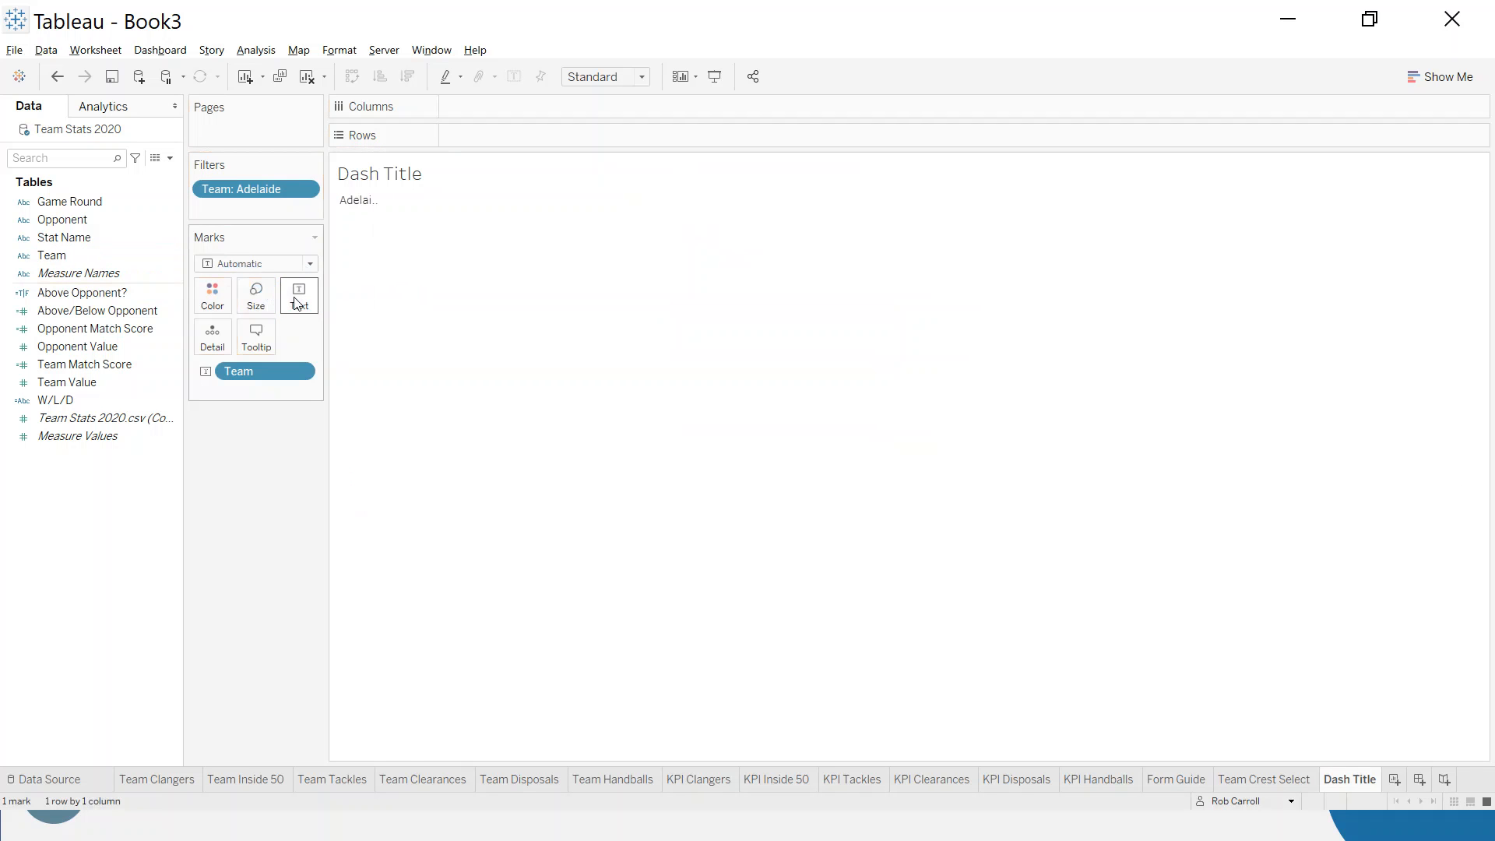
click(642, 76)
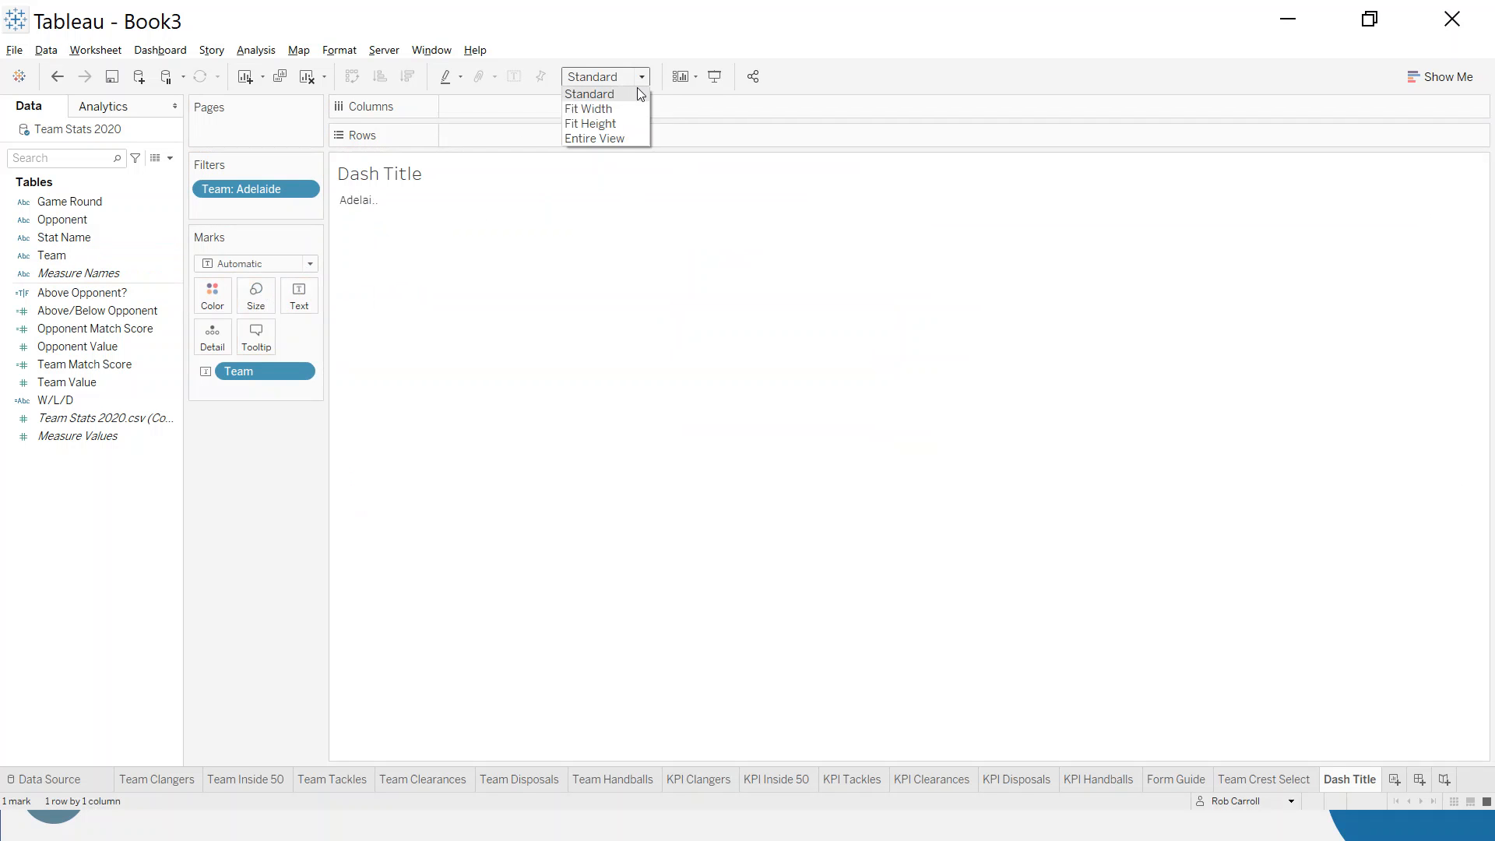
click(626, 138)
- Set the alignment of the Team text to Middle Left
click(297, 294)
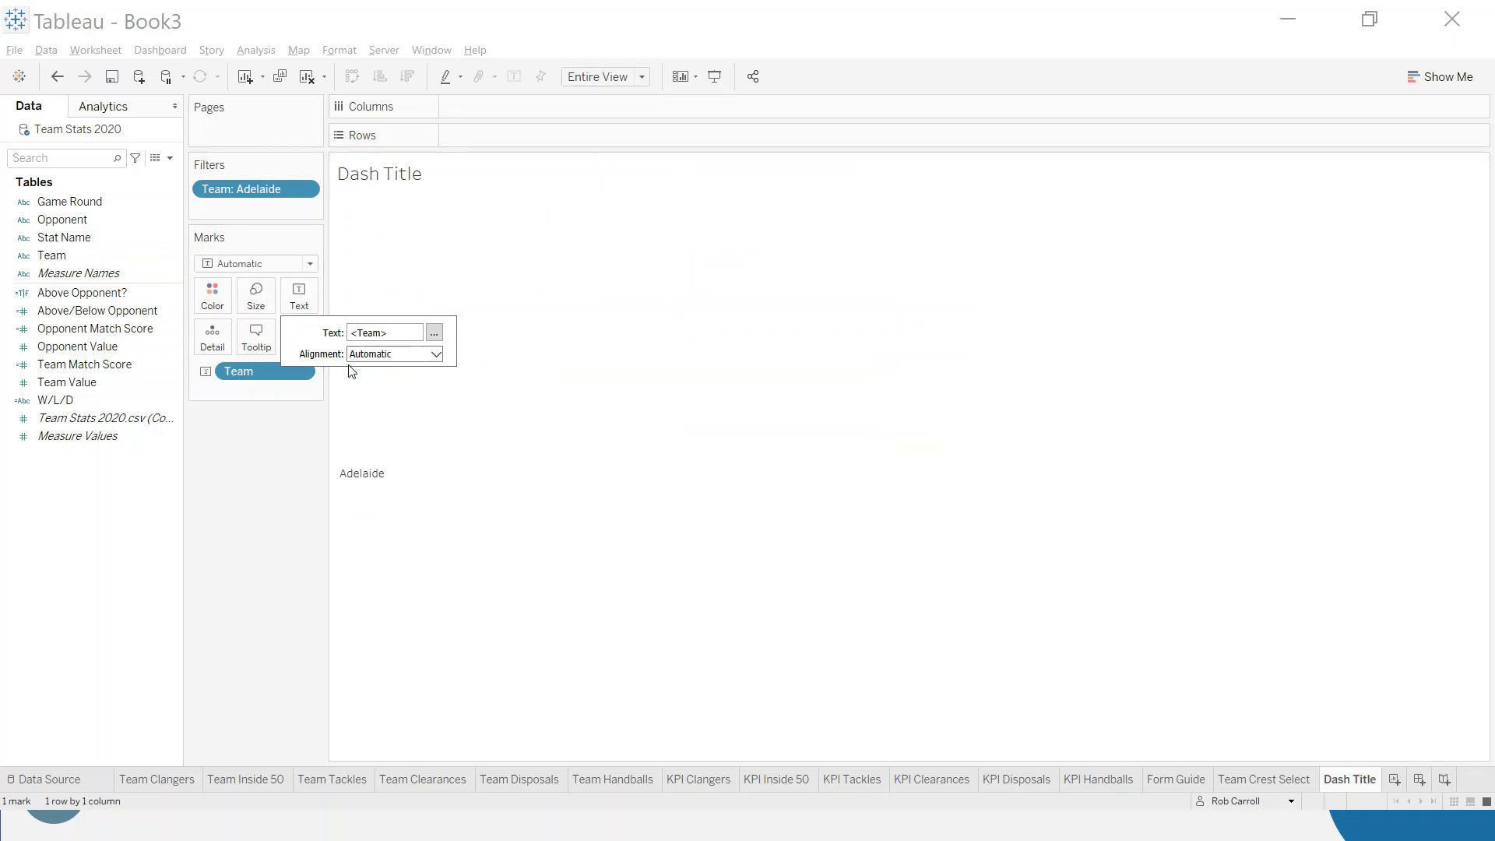
click(387, 358)
click(372, 418)
click(377, 355)
click(390, 487)
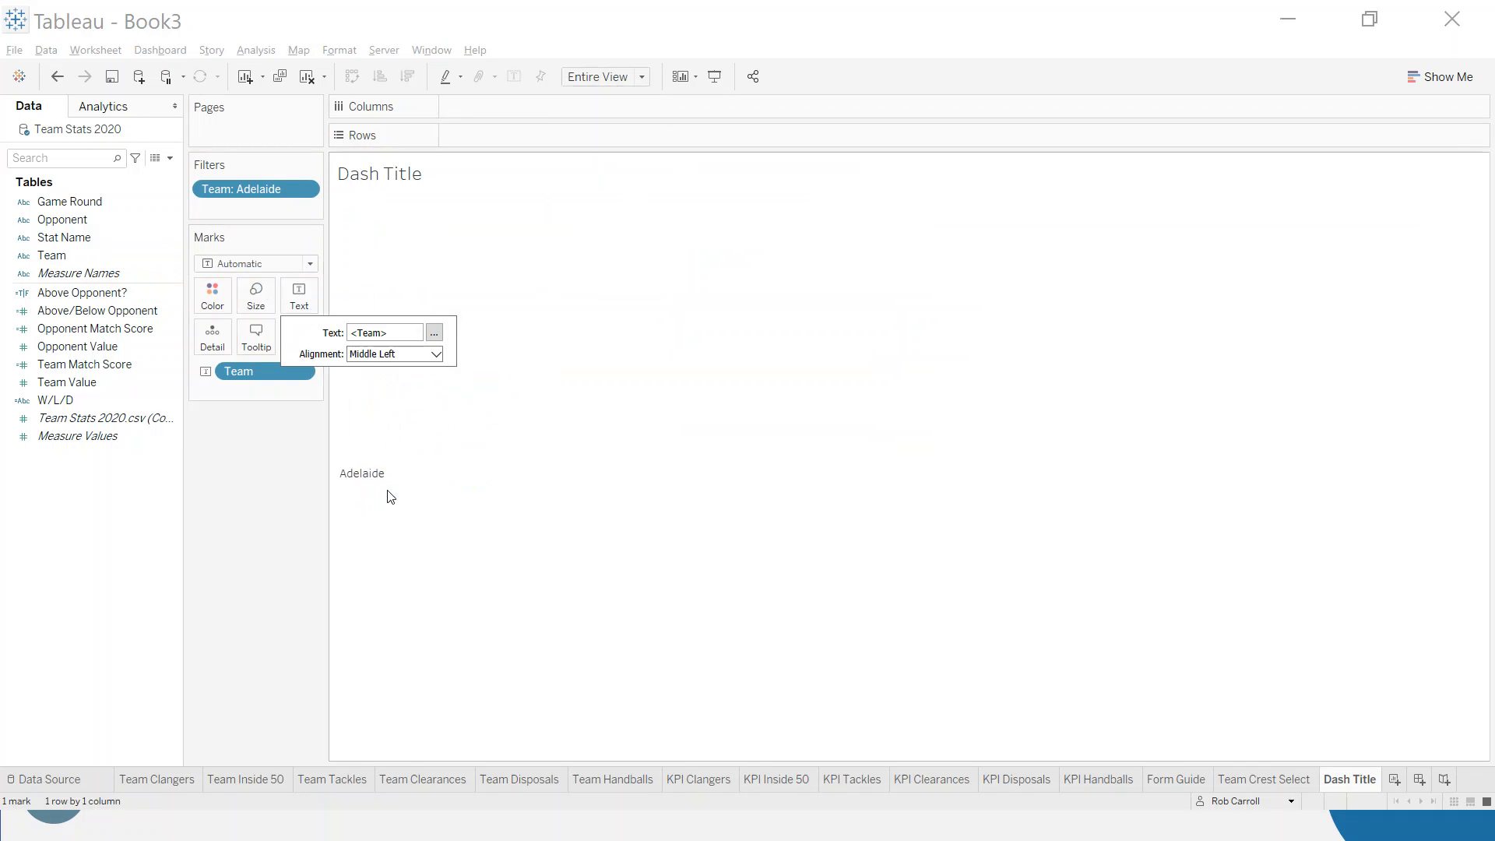
- Extend the label text to read "<Team> Season Stats and Form Guide"
click(299, 295)
click(434, 334)
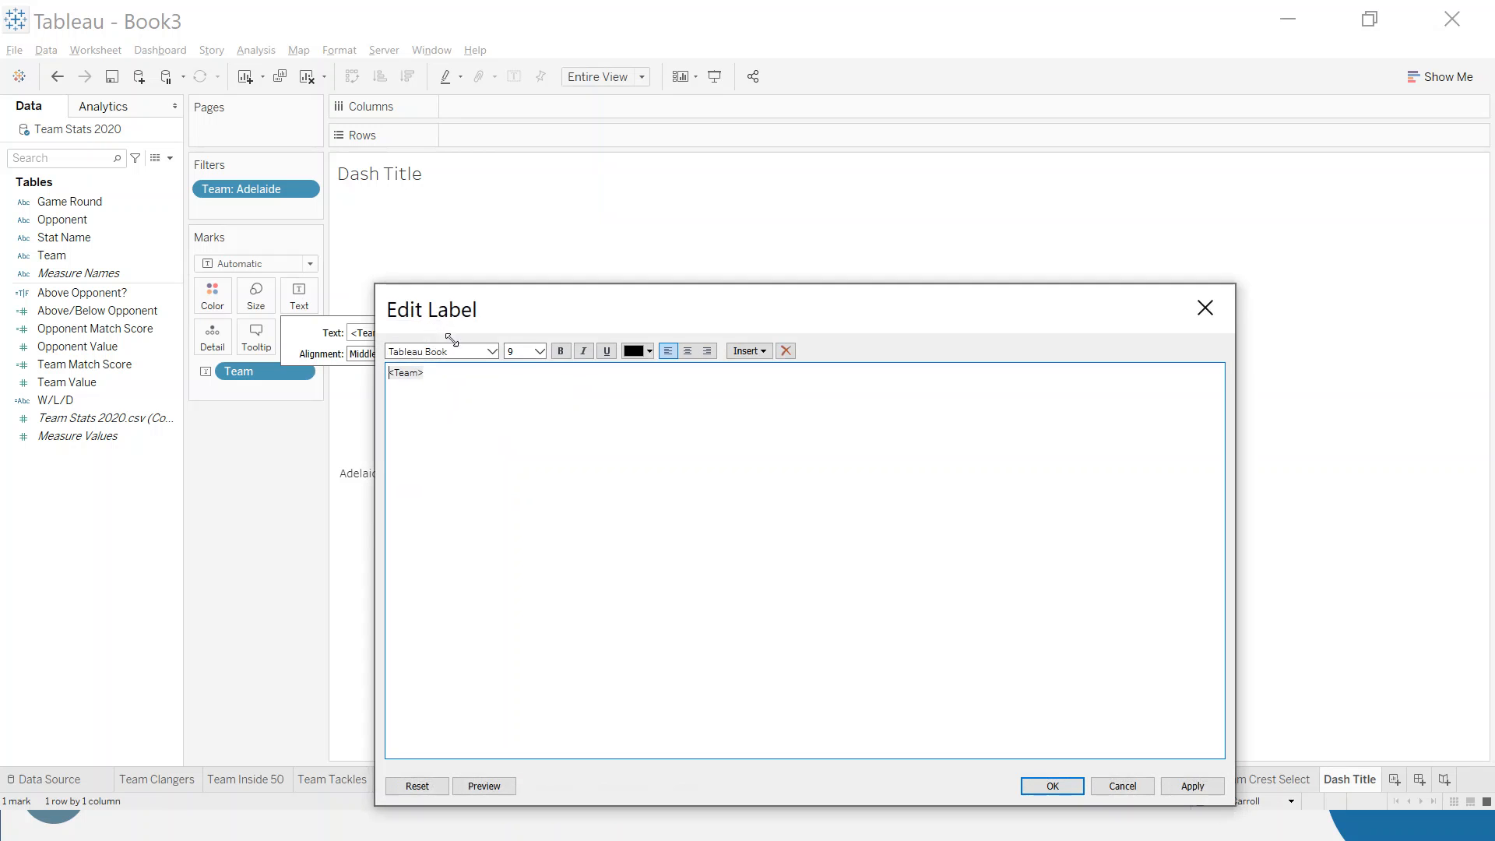
drag(450, 377, 388, 374)
click(469, 376)
- Format the whole label in Tableau Bold at size 22 and apply it
key(ctrl+a)
click(541, 354)
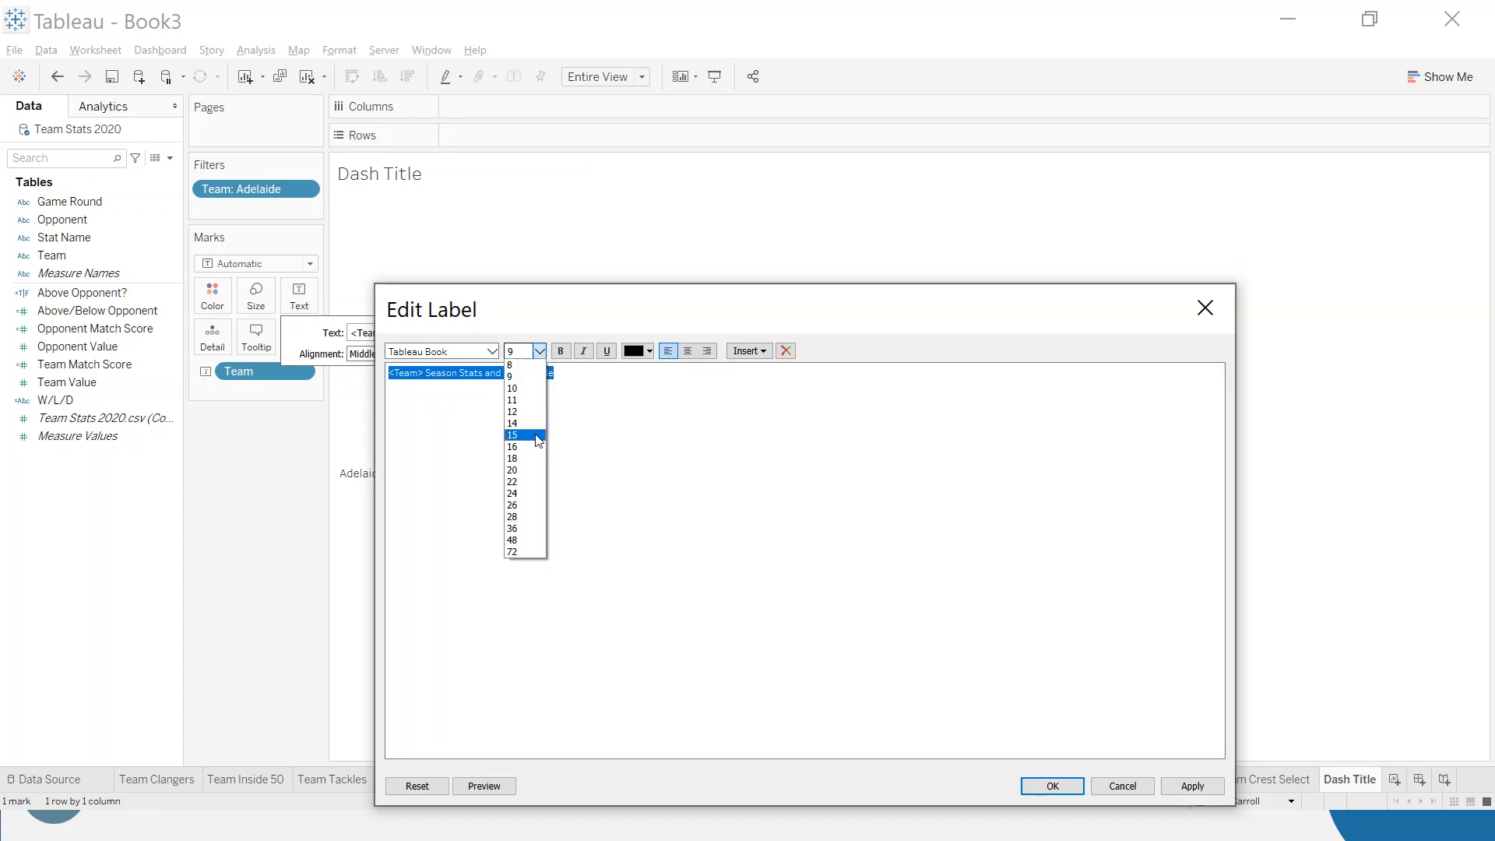
click(537, 482)
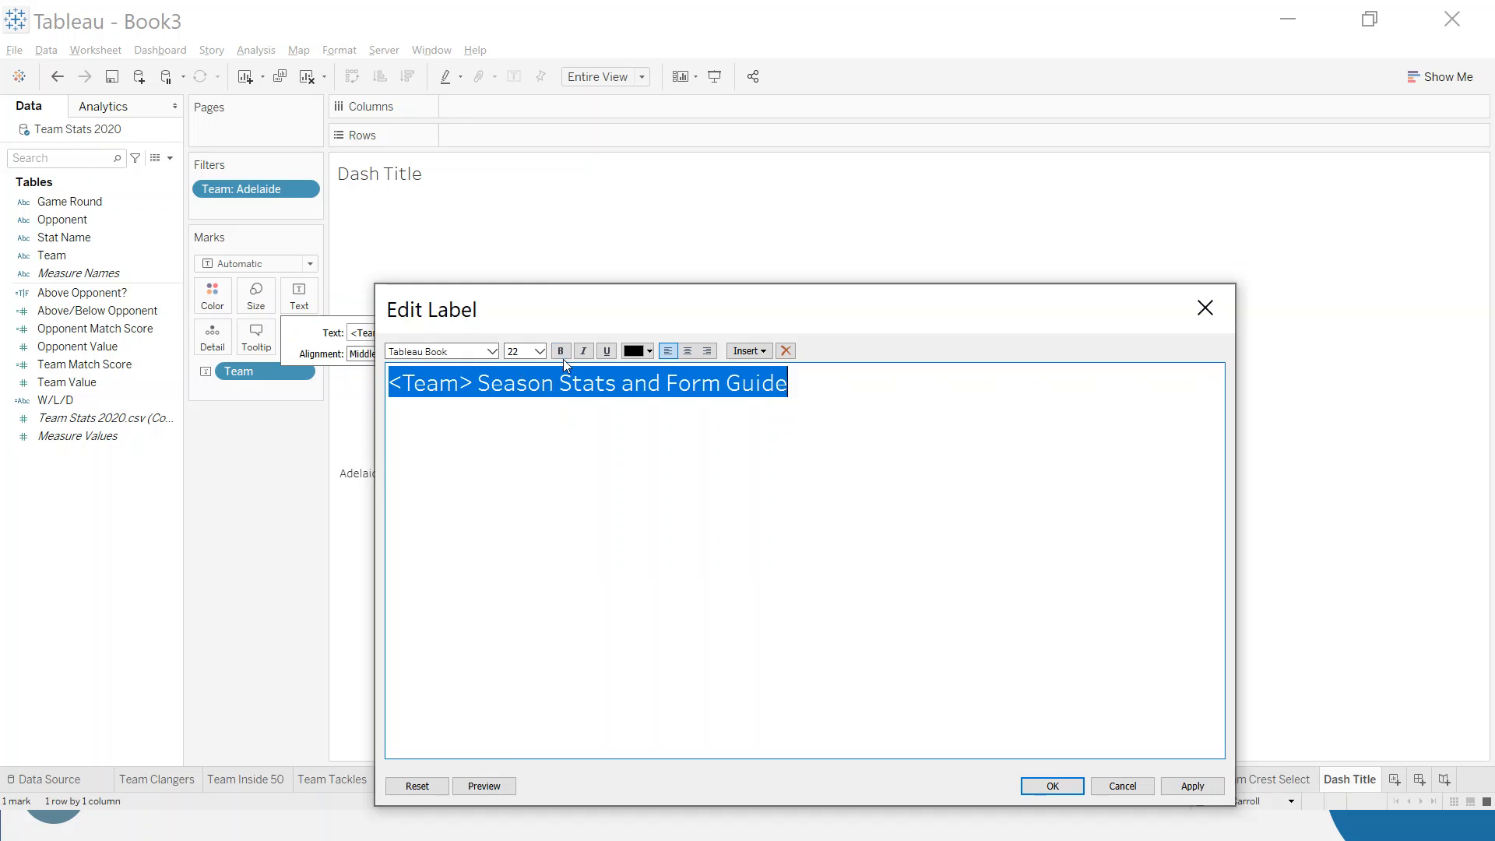
click(492, 351)
click(421, 365)
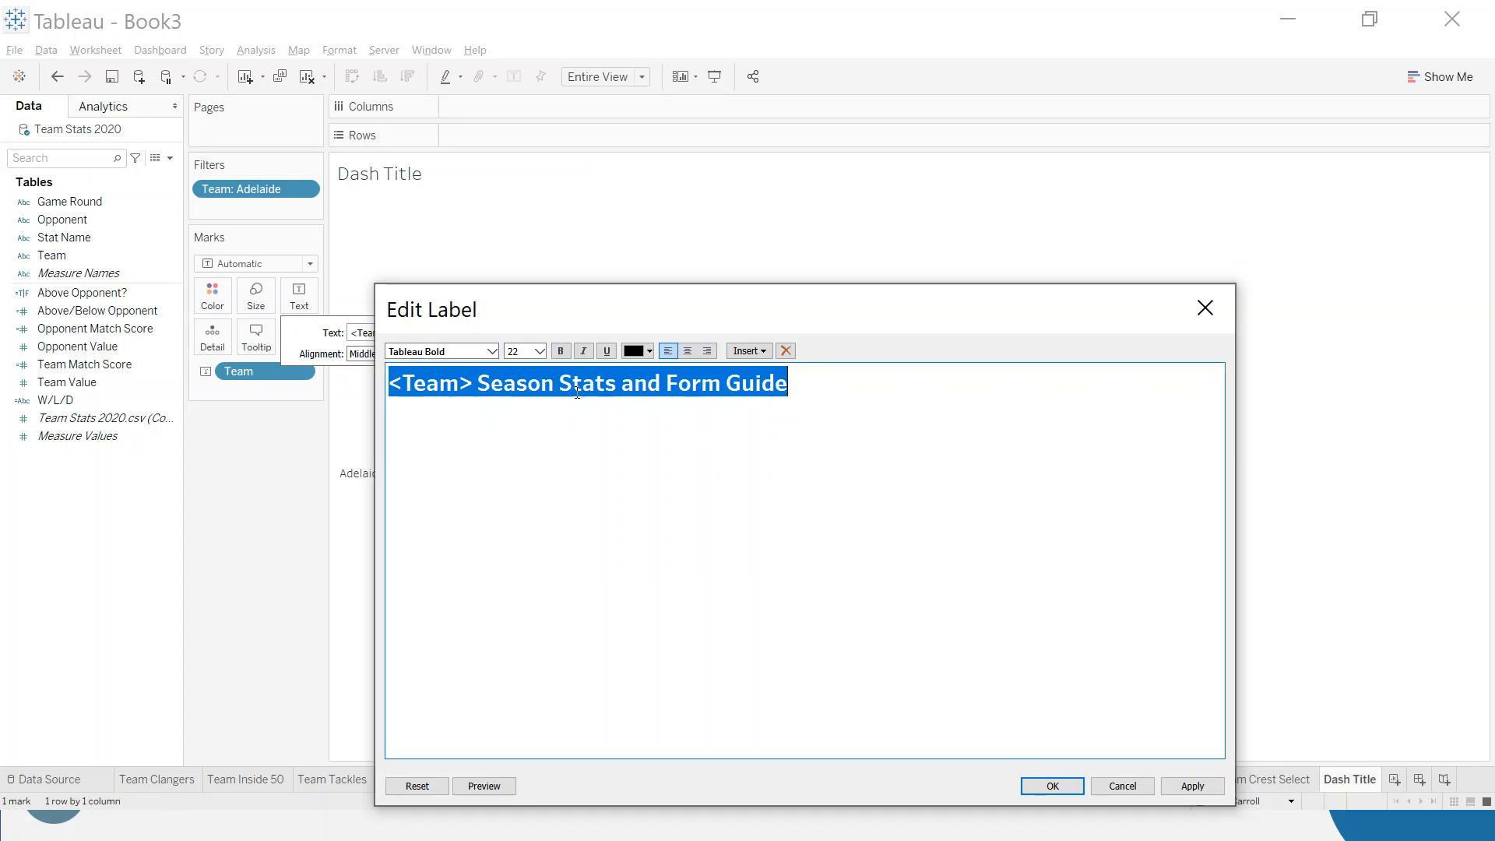
click(810, 400)
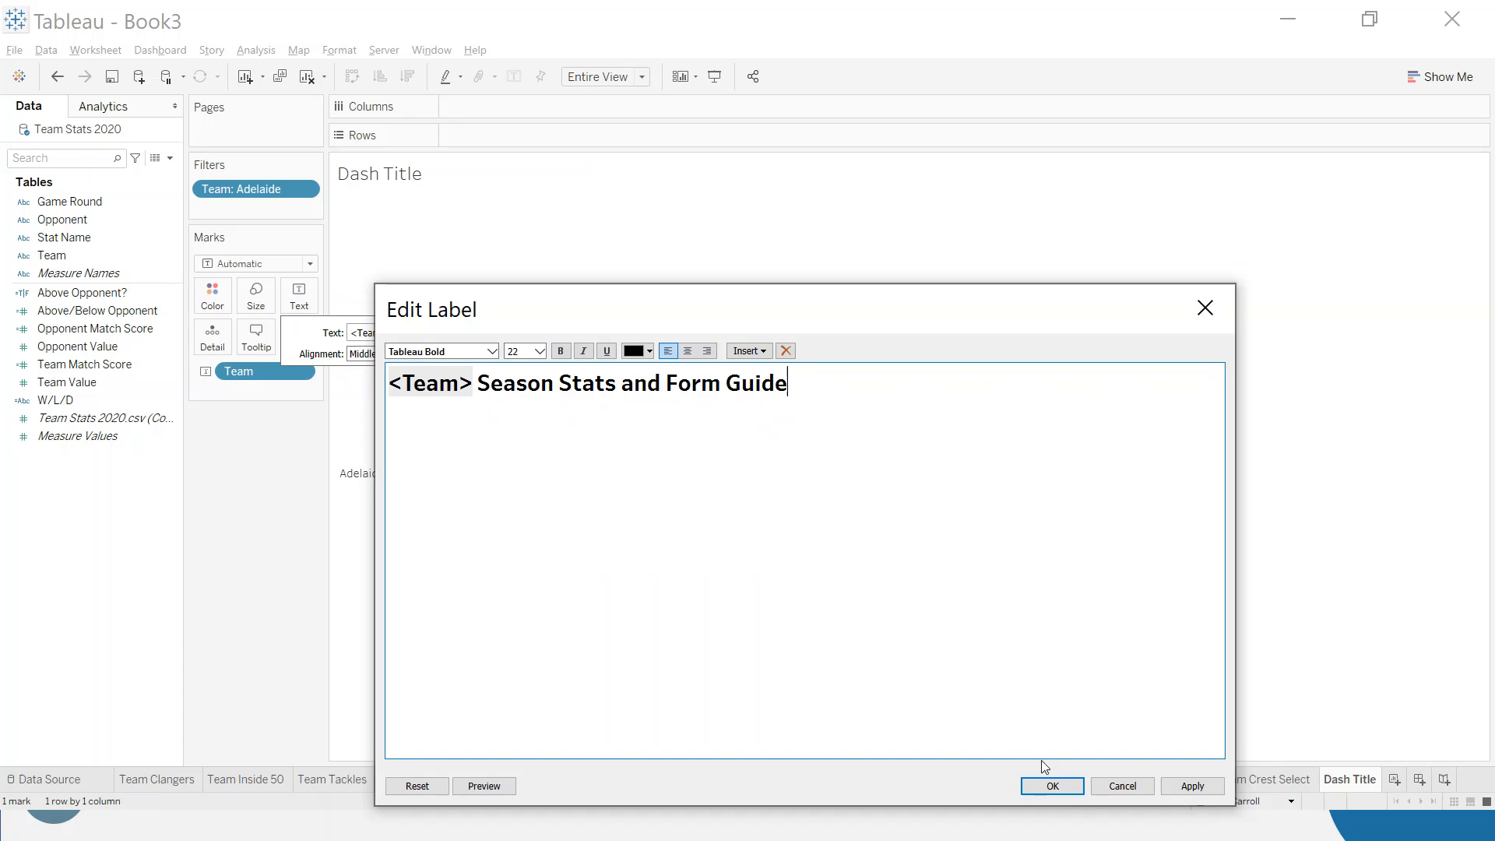
click(1050, 786)
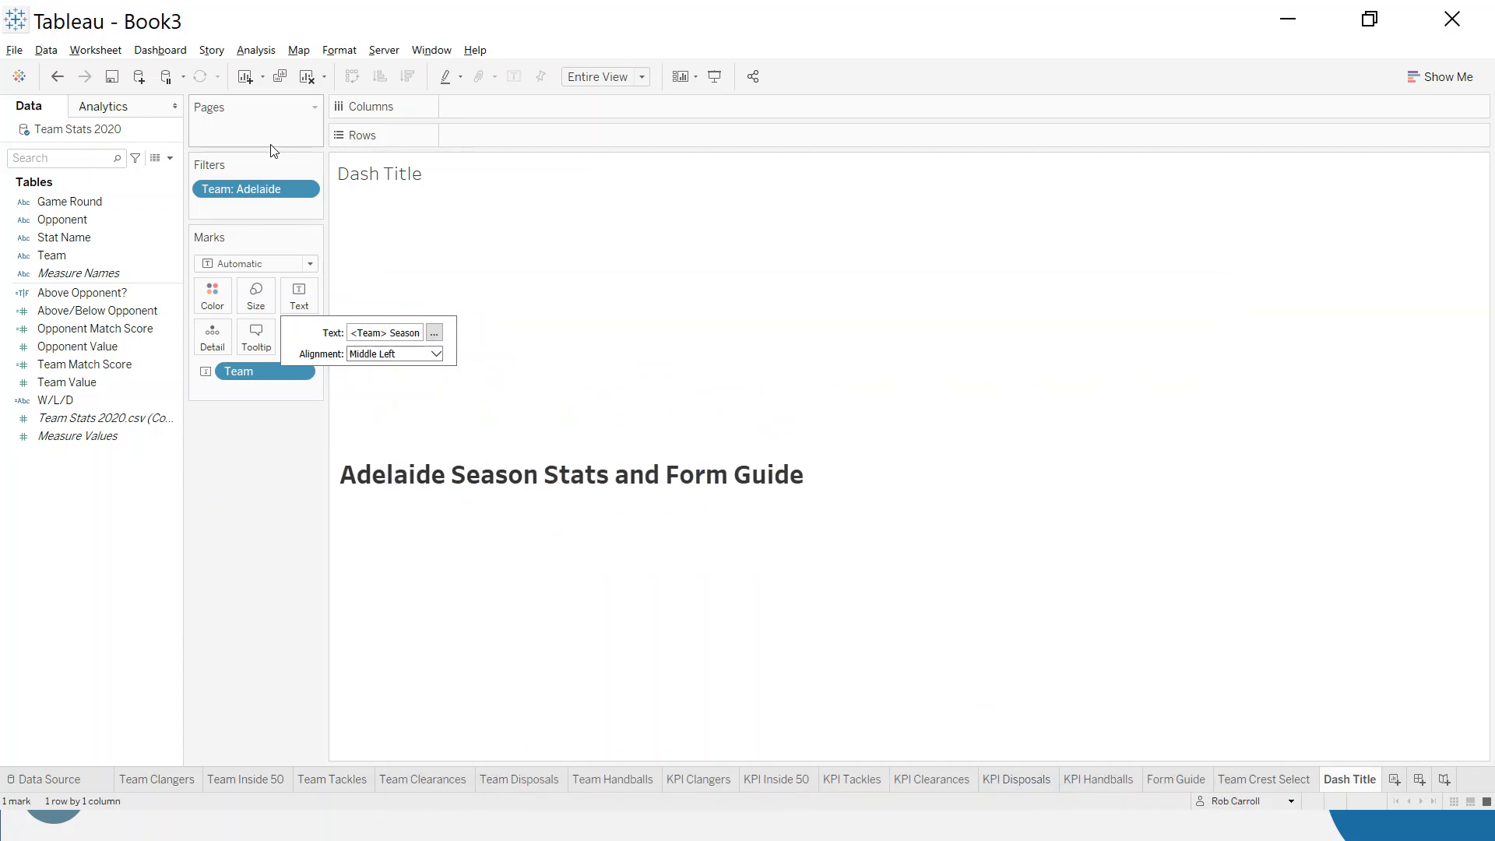
- Show the Team filter on Dash Title and switch its selection from Adelaide to Brisbane Lions
right_click(248, 191)
click(273, 221)
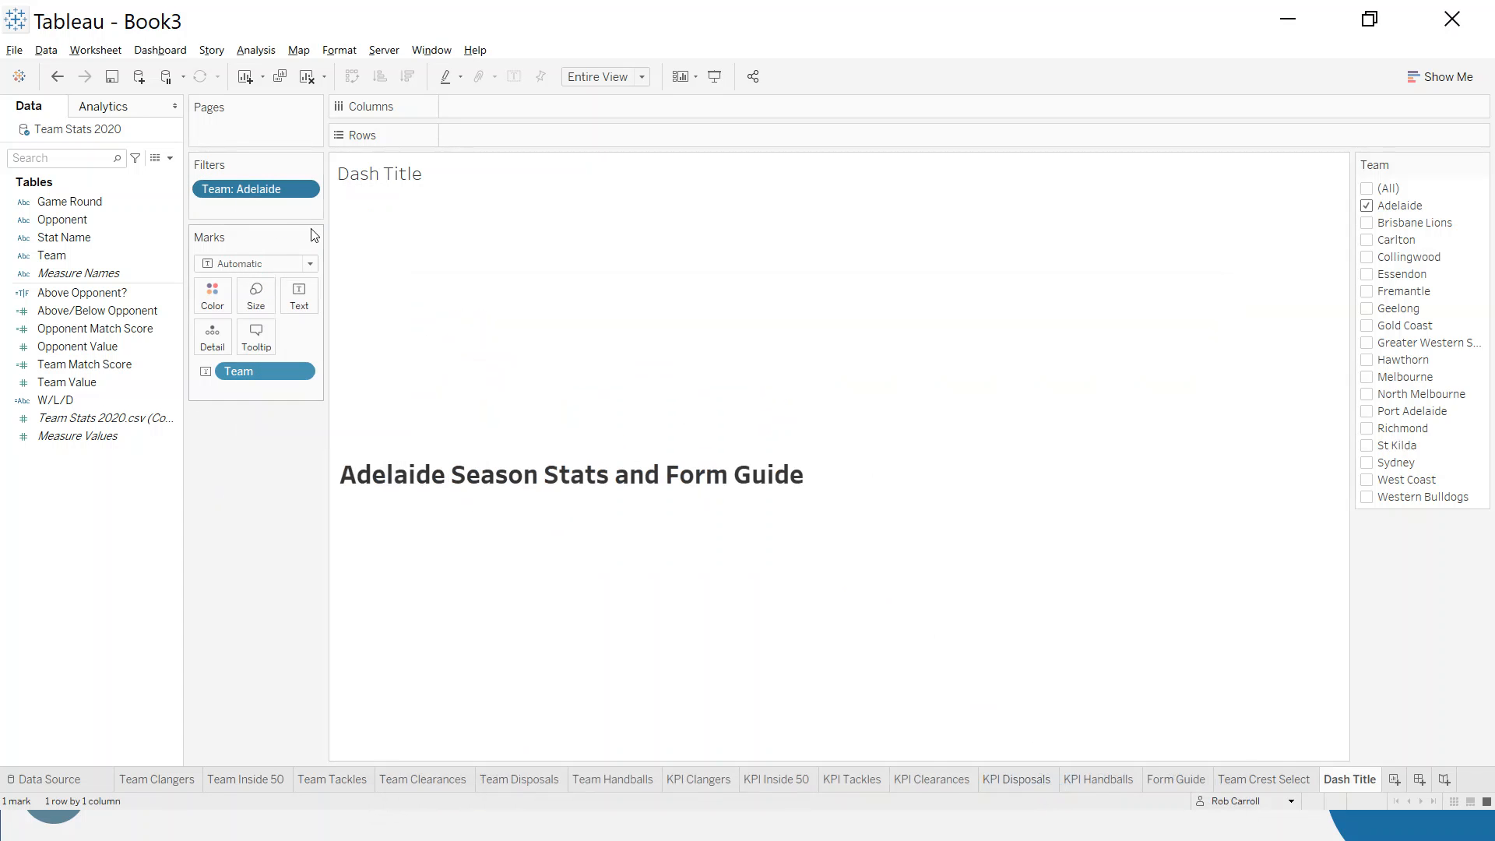
click(1366, 206)
click(1367, 223)
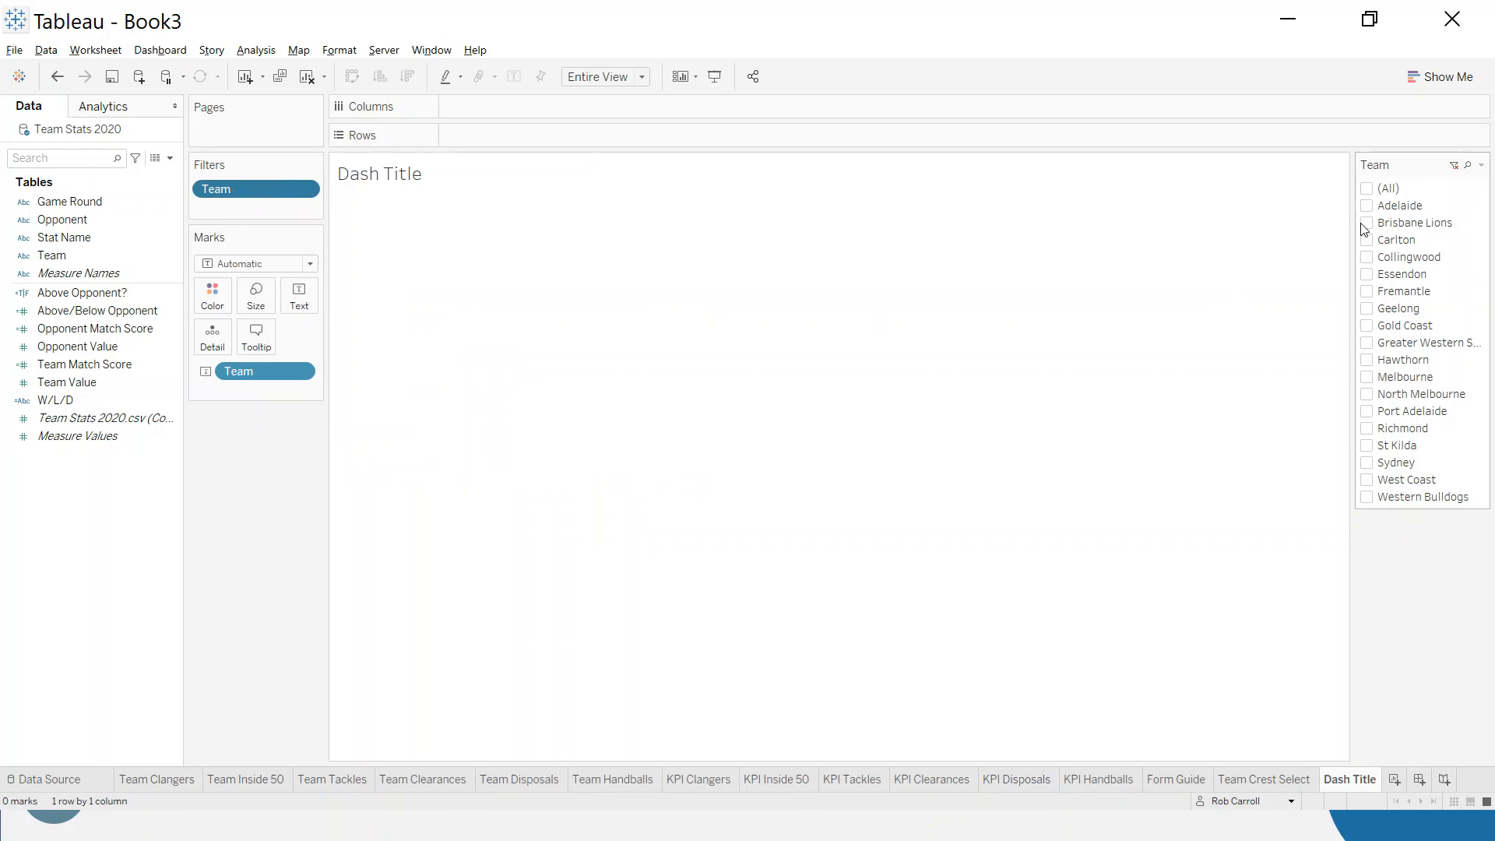
mouse_move(500, 484)
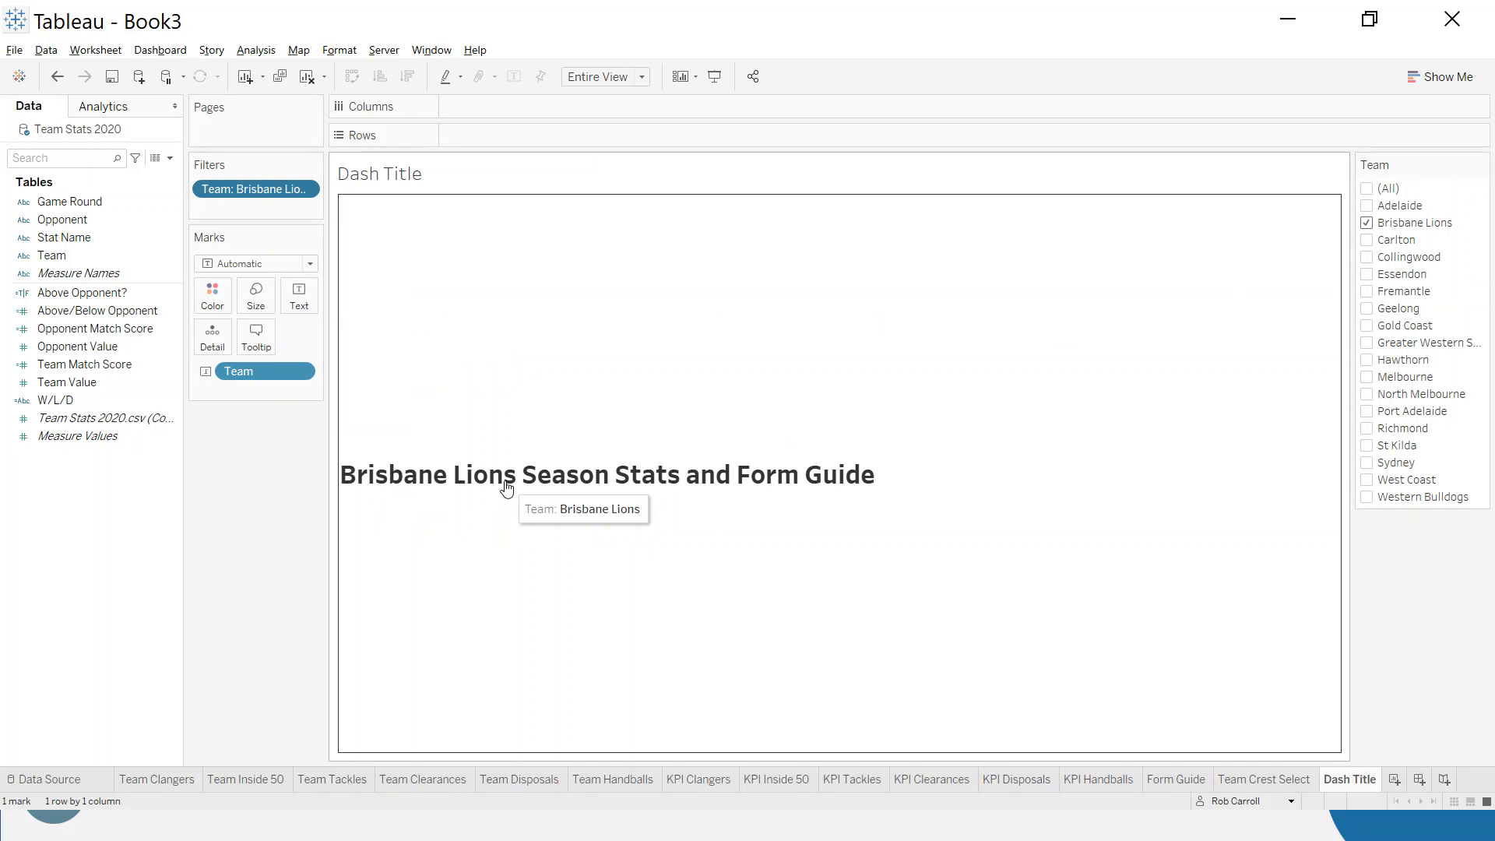
- Underline the <Team> field in the Dash Title label, leaving the remaining text plain
click(299, 296)
click(446, 337)
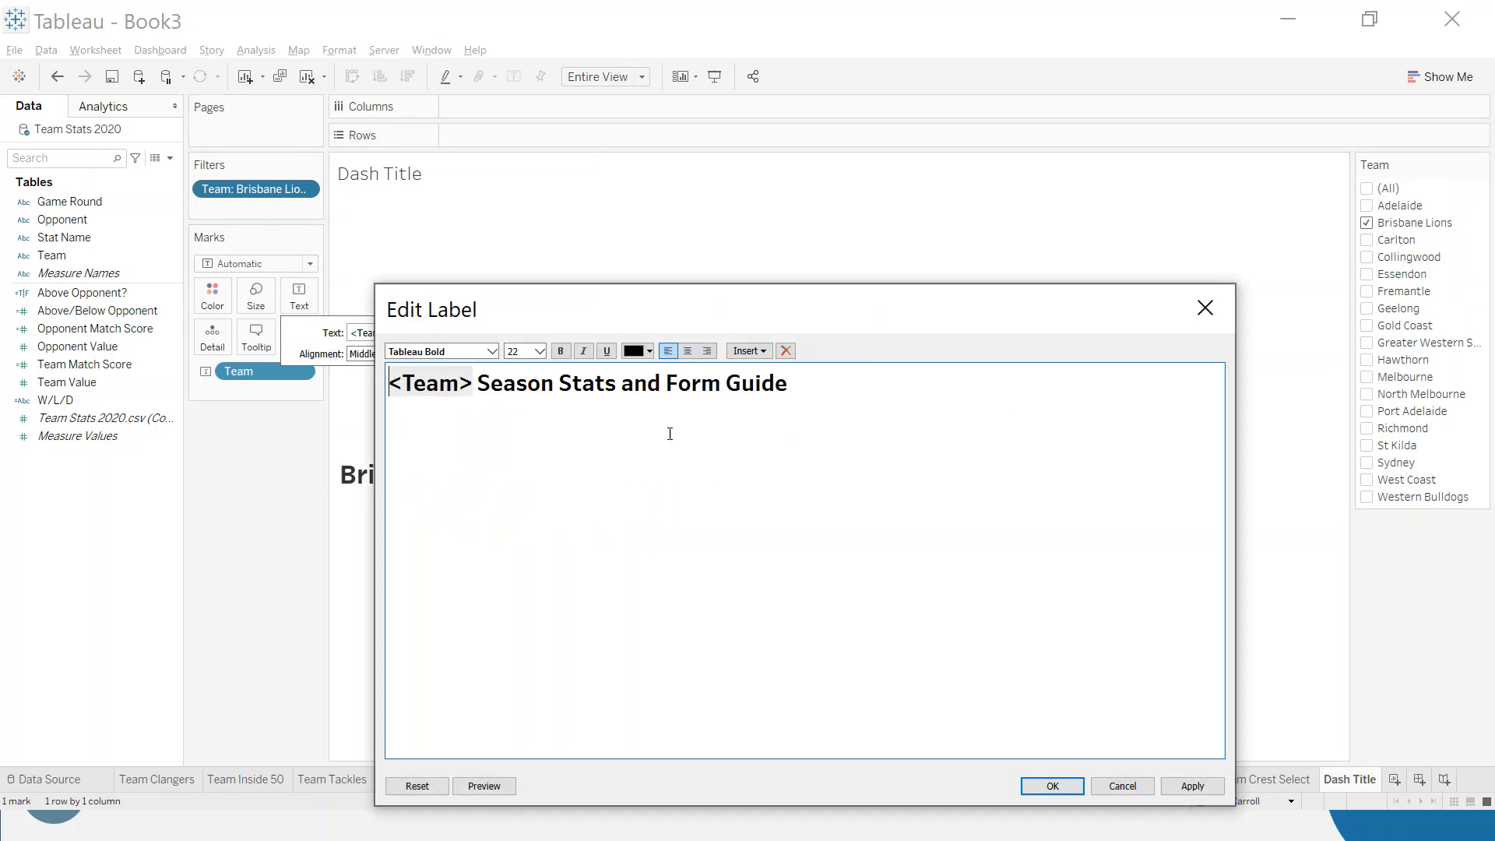
double_click(459, 383)
click(607, 350)
click(1052, 786)
click(804, 646)
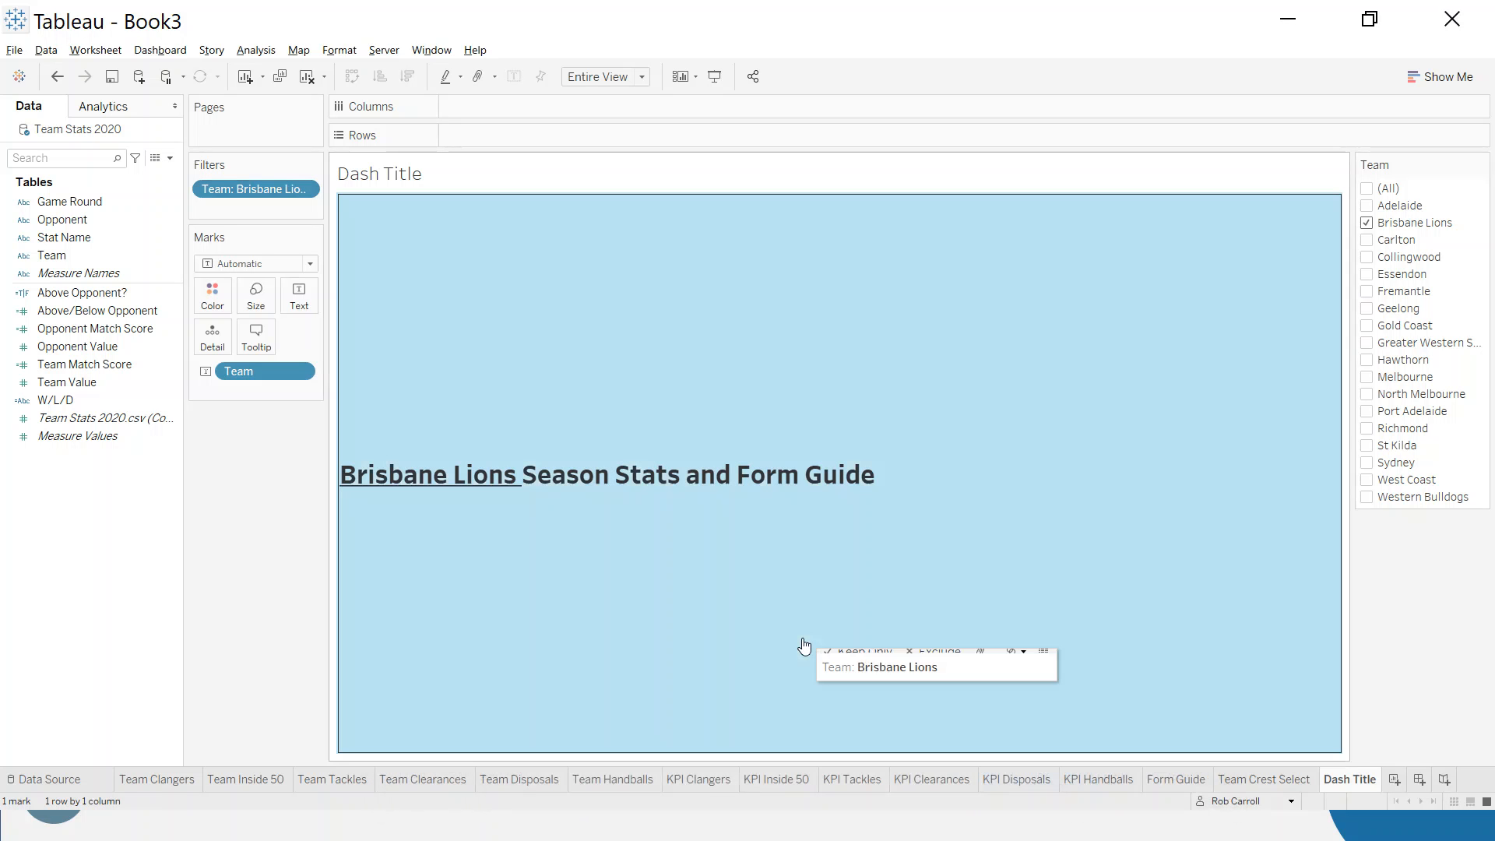
click(379, 586)
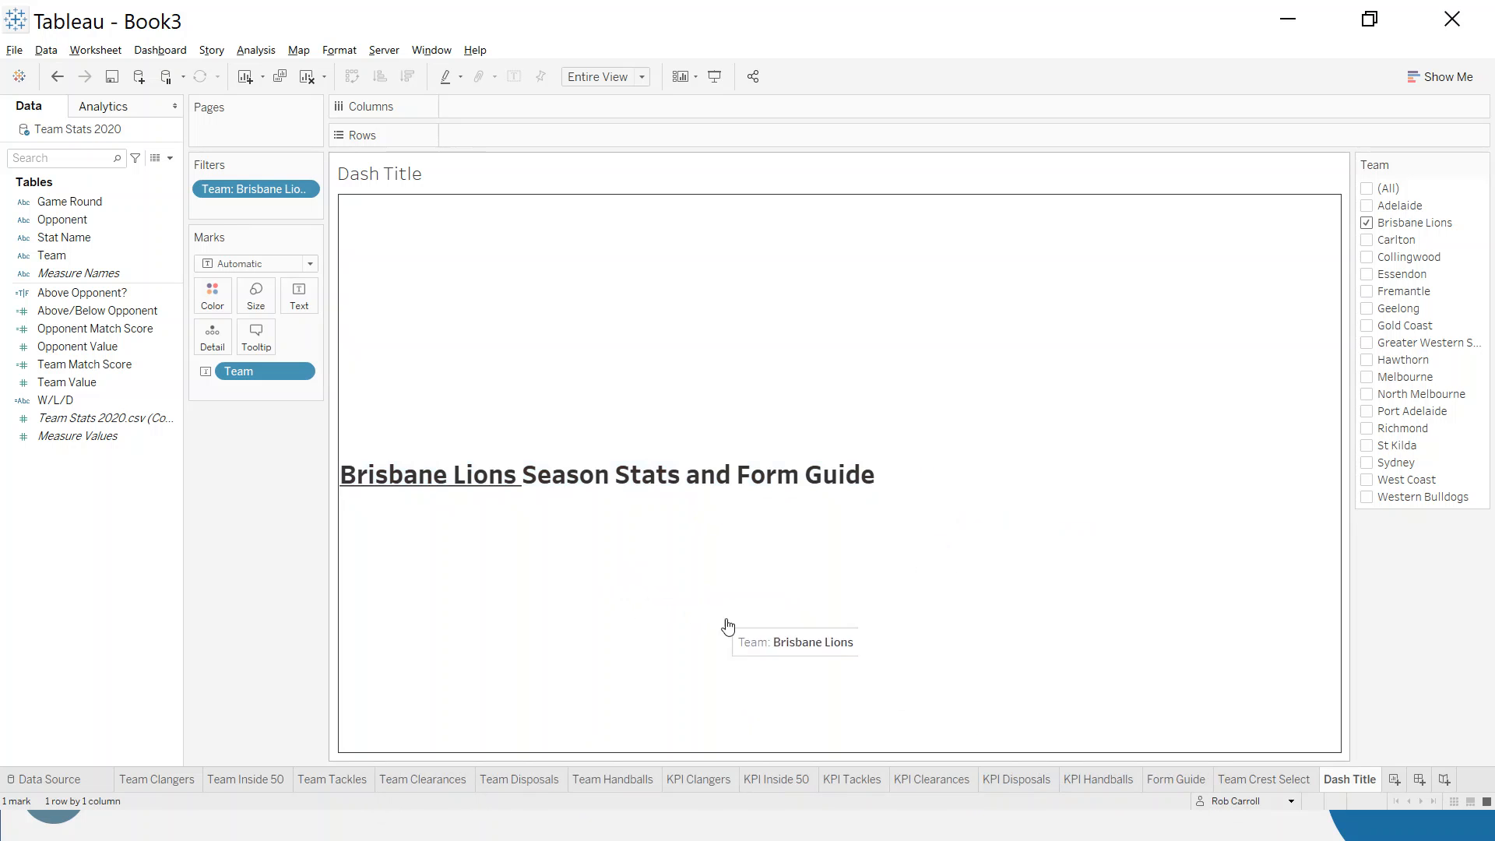
- Show the Team filter on the KPI Handballs worksheet
click(1266, 784)
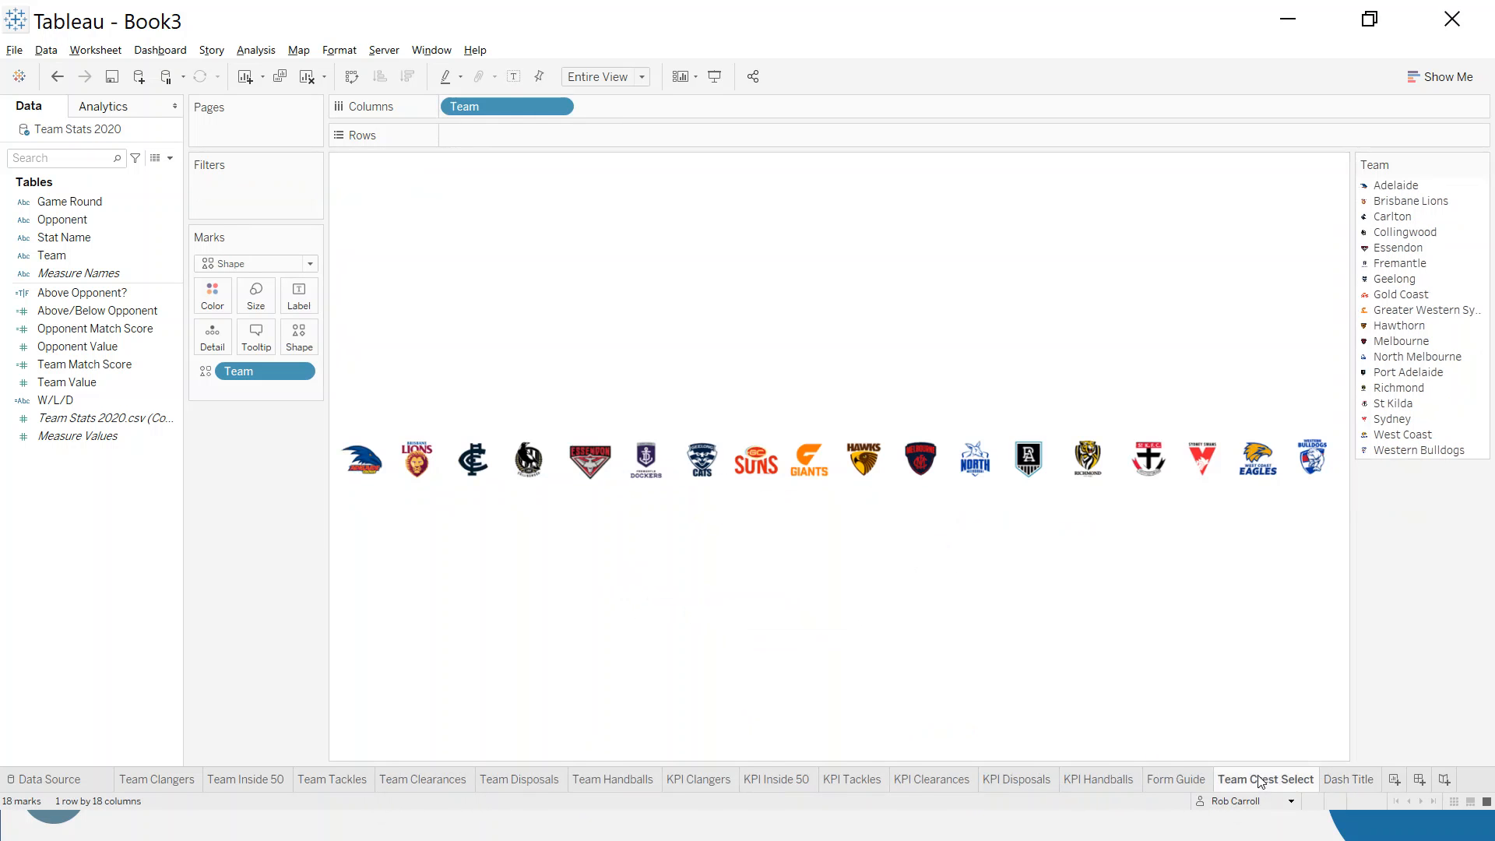
click(1333, 778)
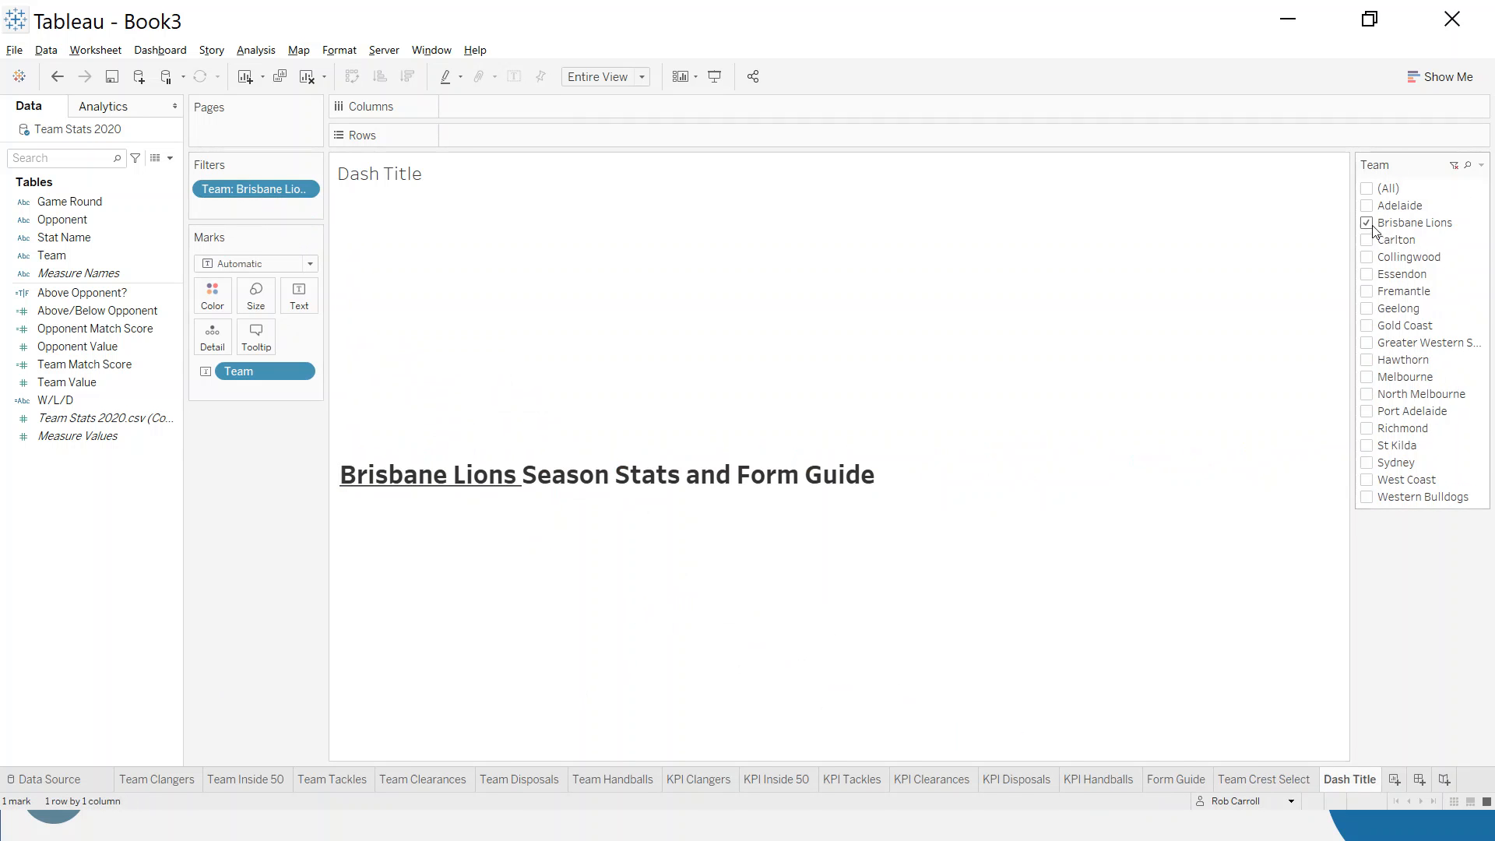
click(1081, 780)
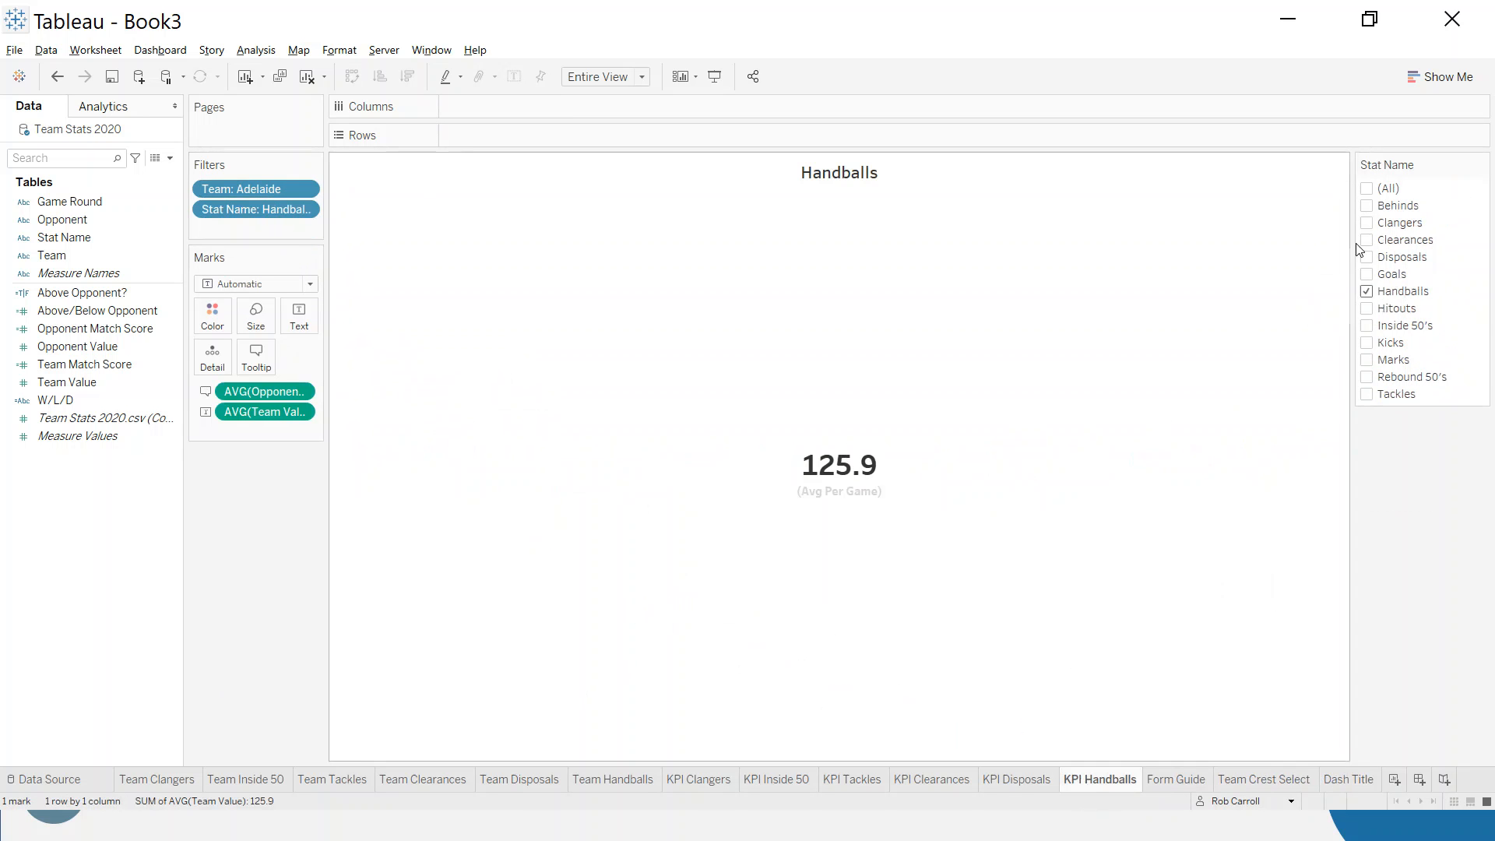
right_click(240, 190)
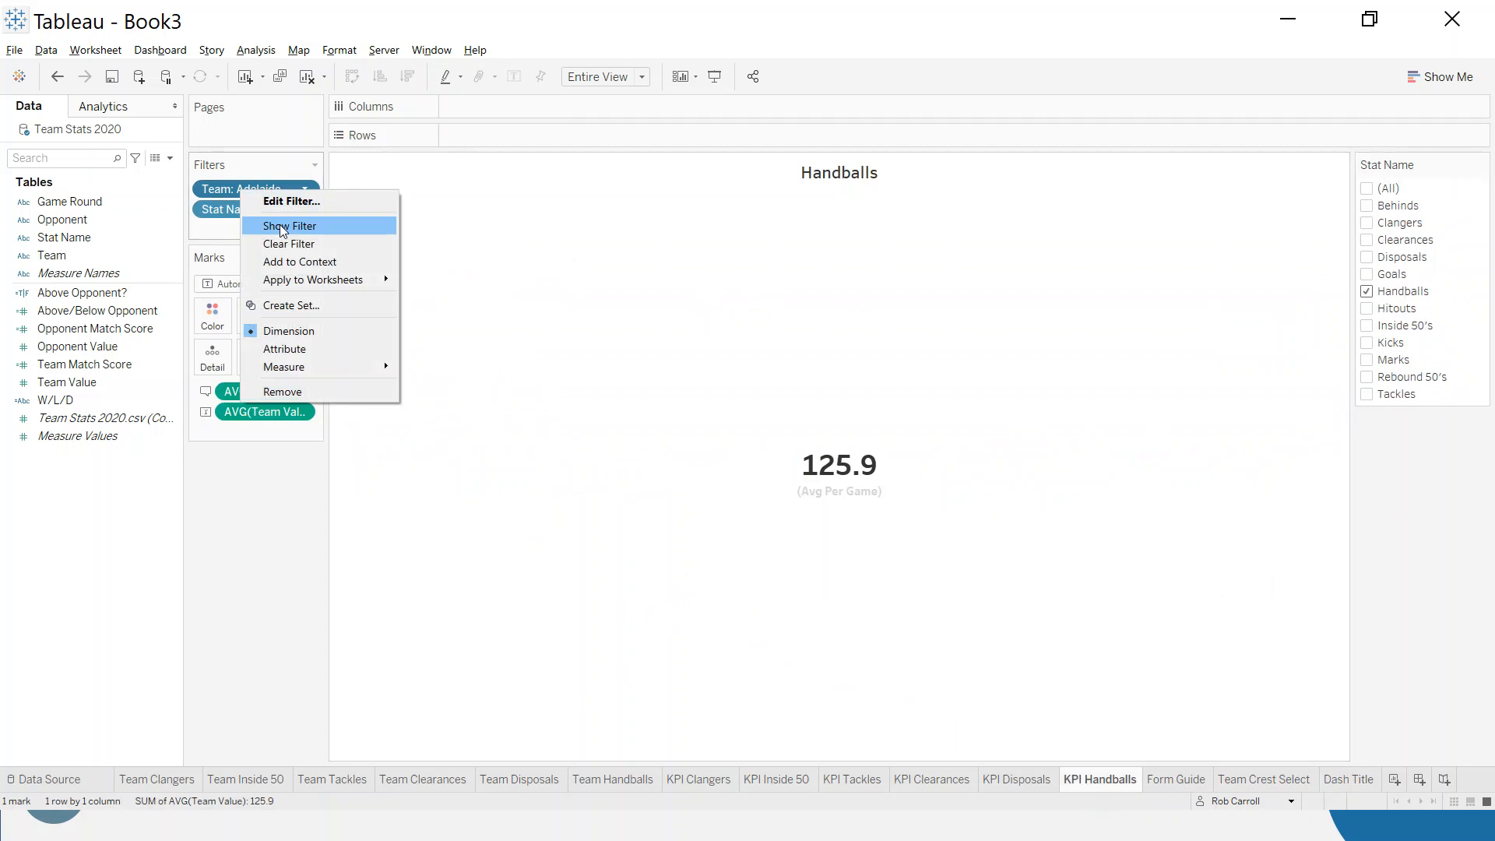
click(311, 225)
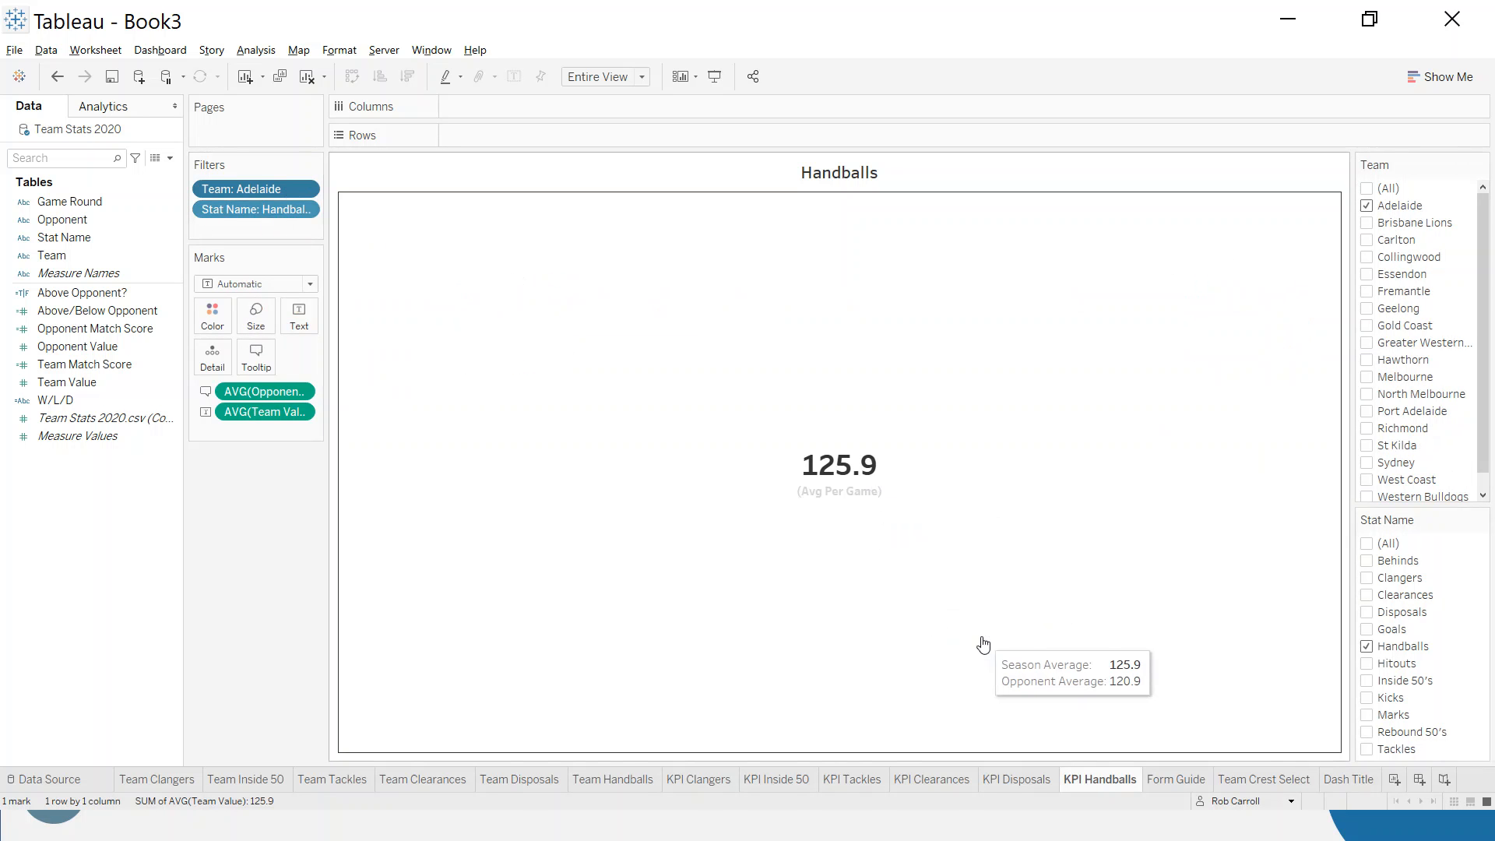
- Apply the Dash Title sheet's Team filter to all worksheets except Team Crest Select
click(1336, 781)
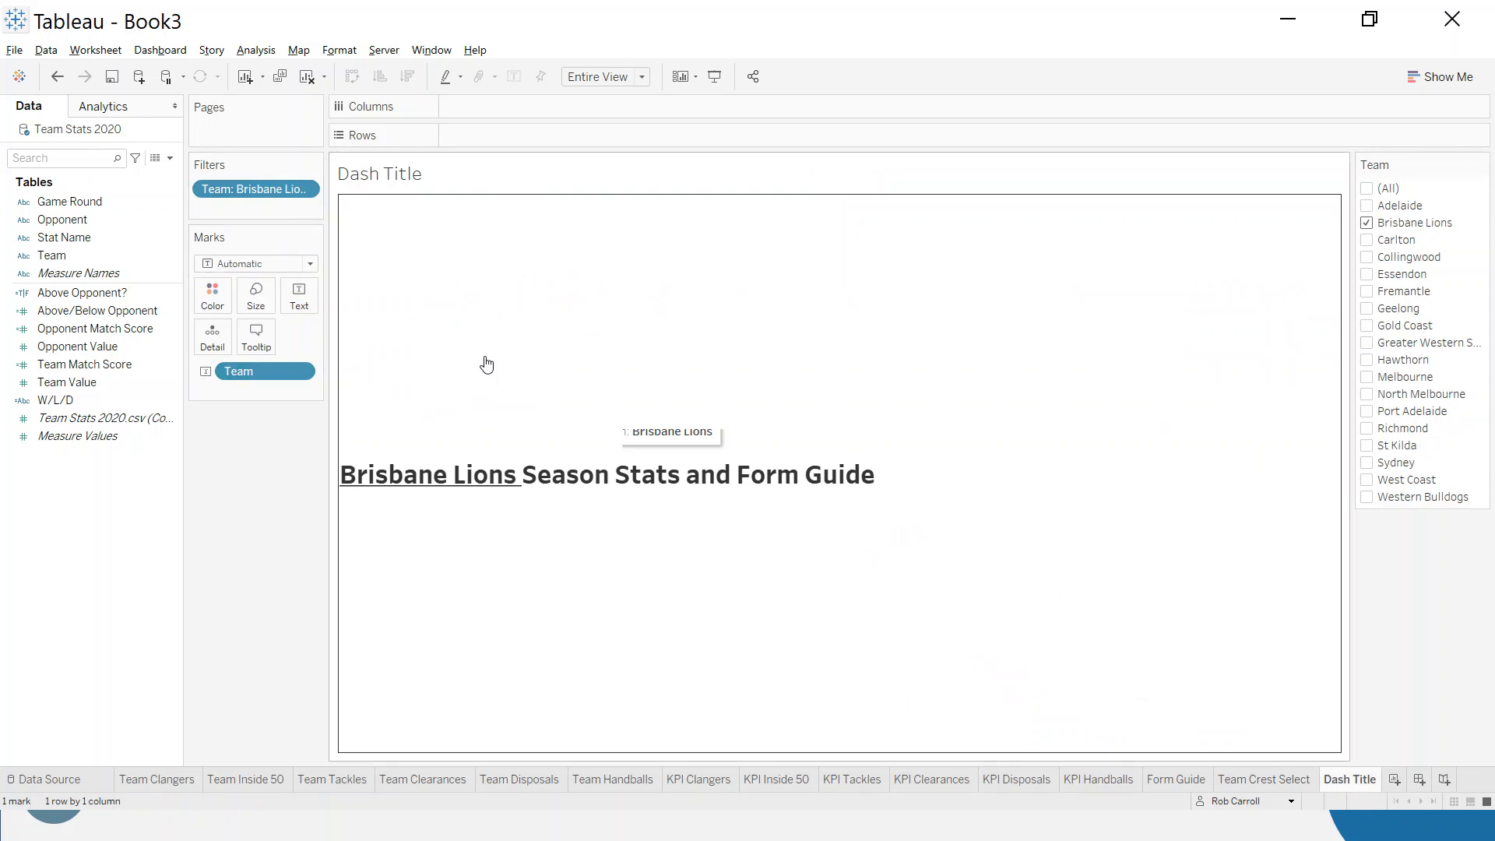
click(303, 190)
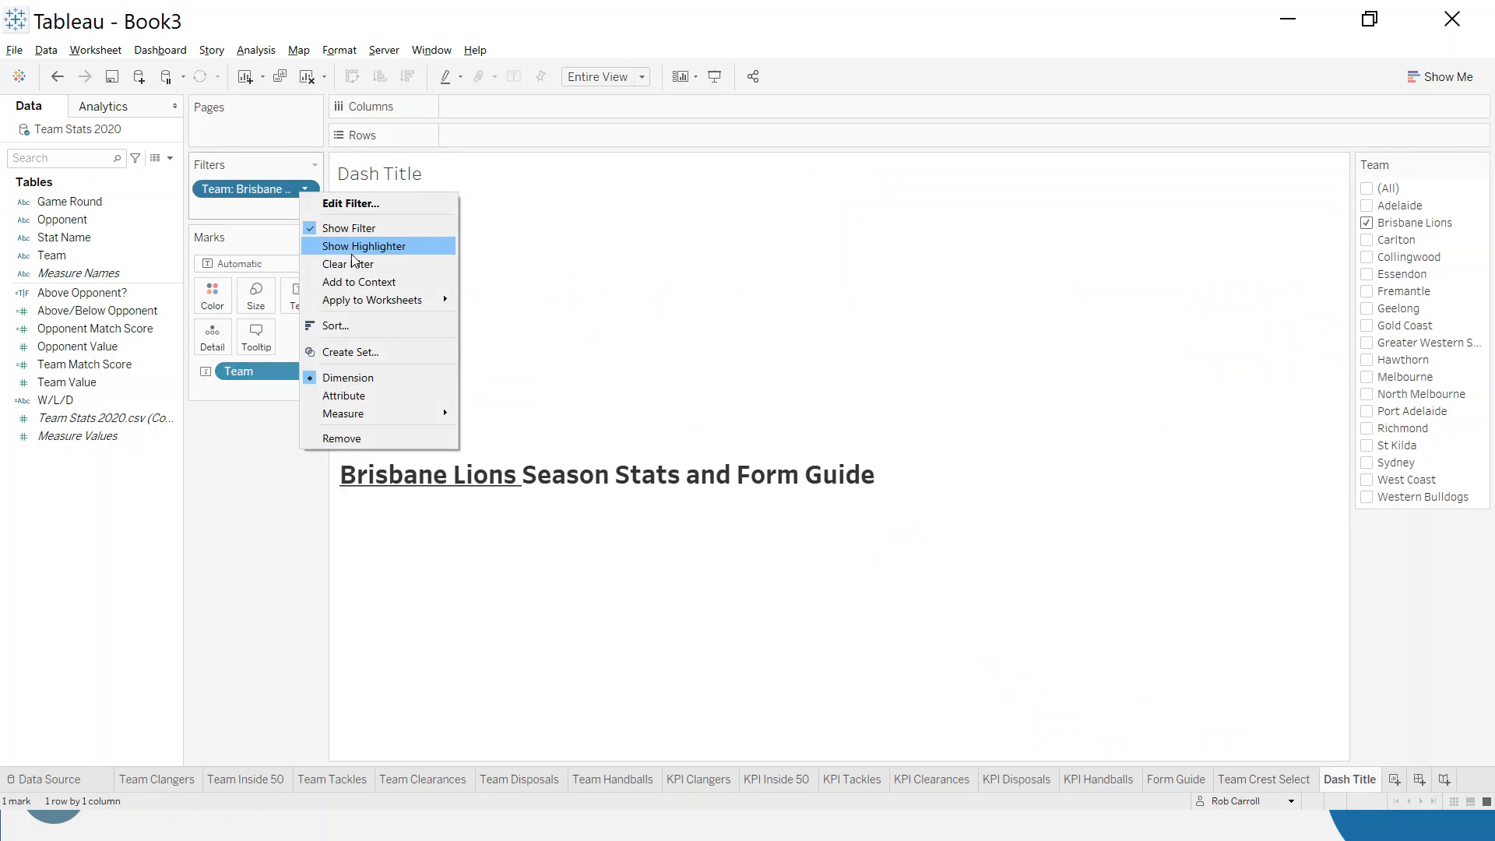
mouse_move(369, 304)
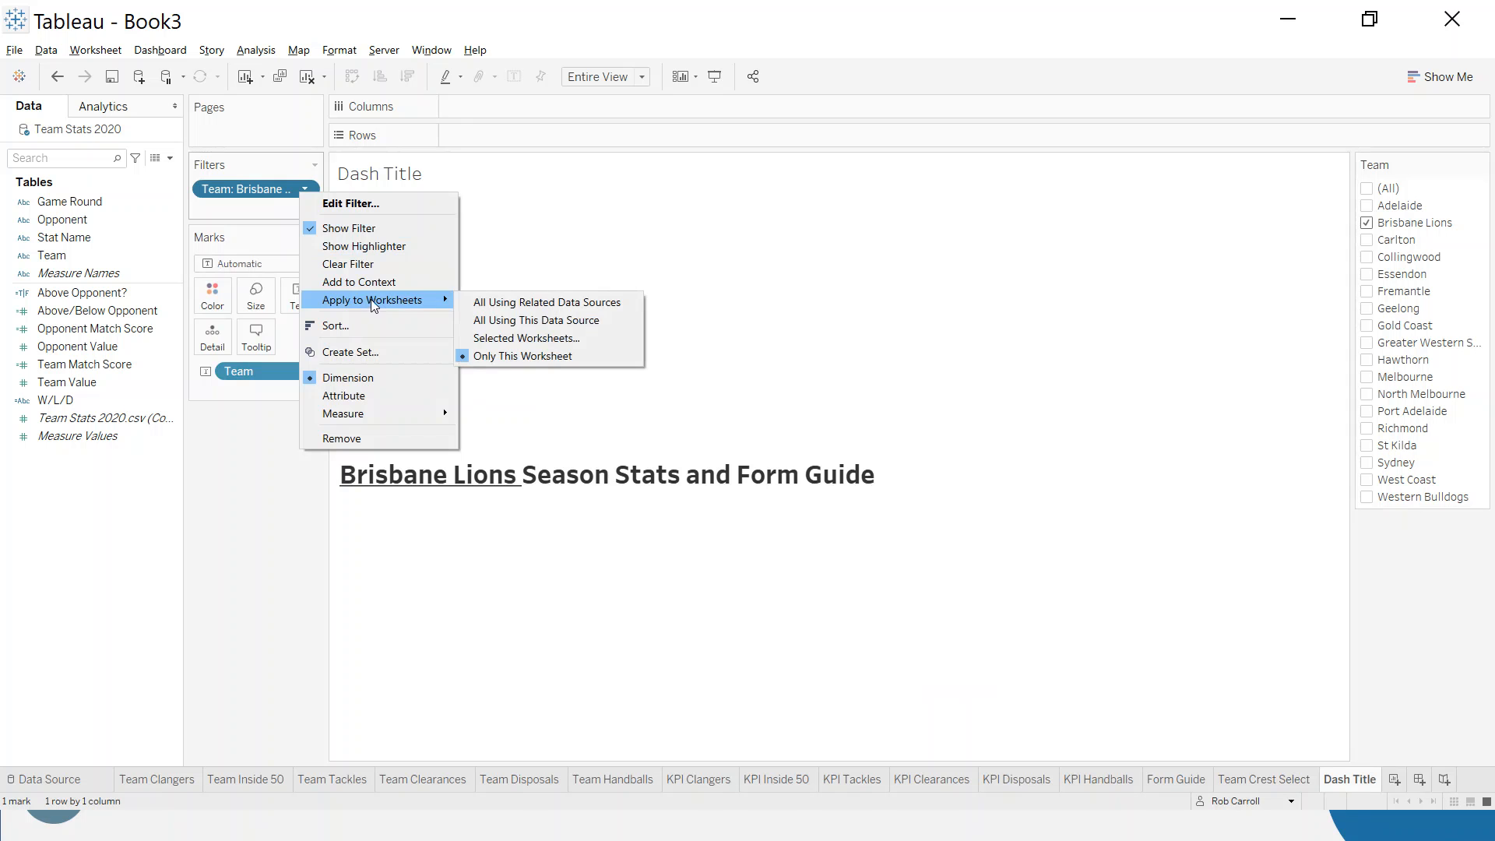
click(565, 337)
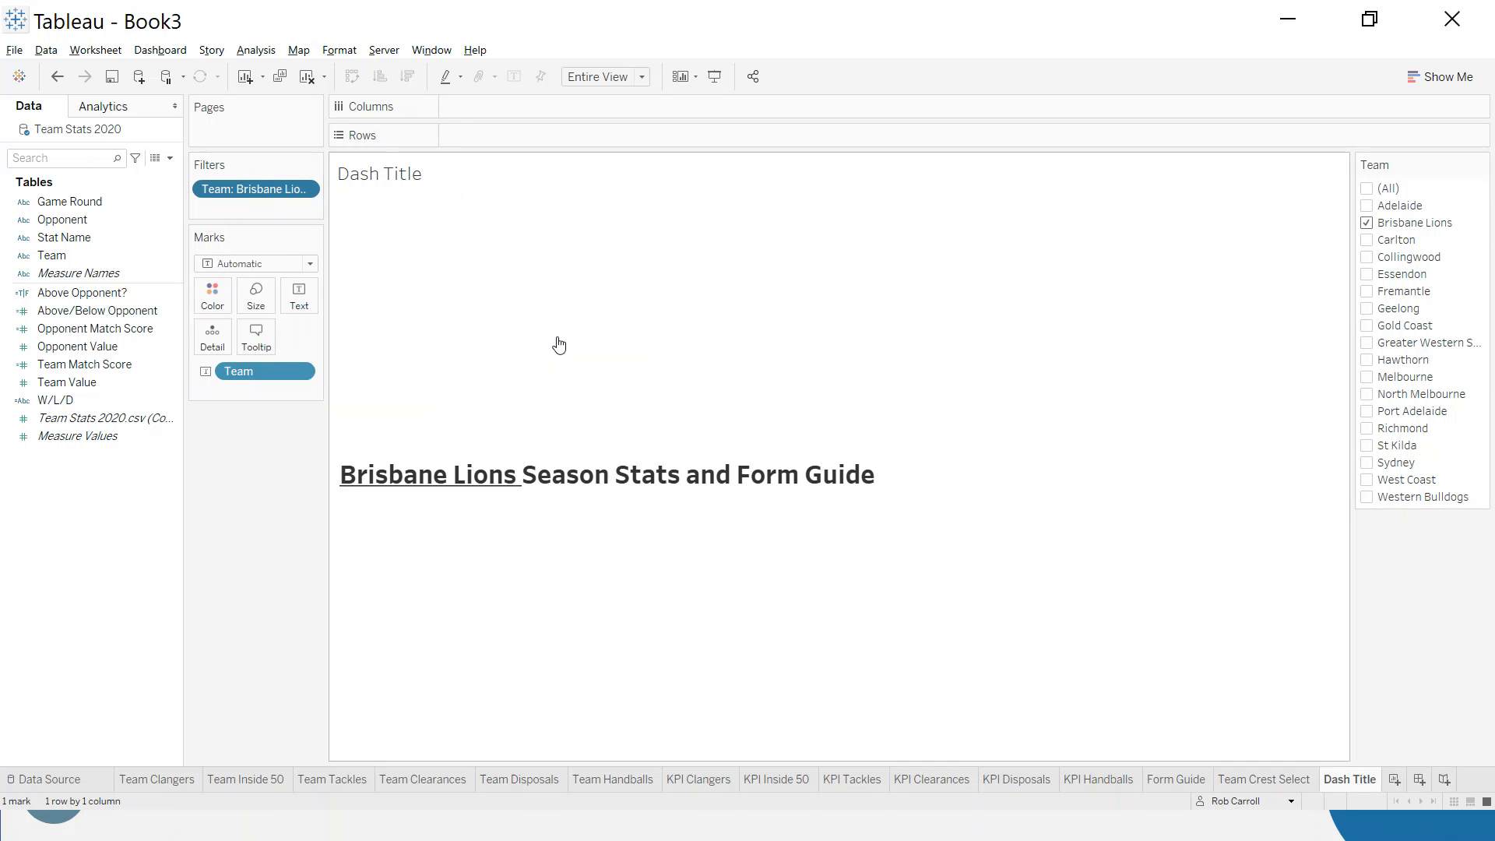
click(581, 539)
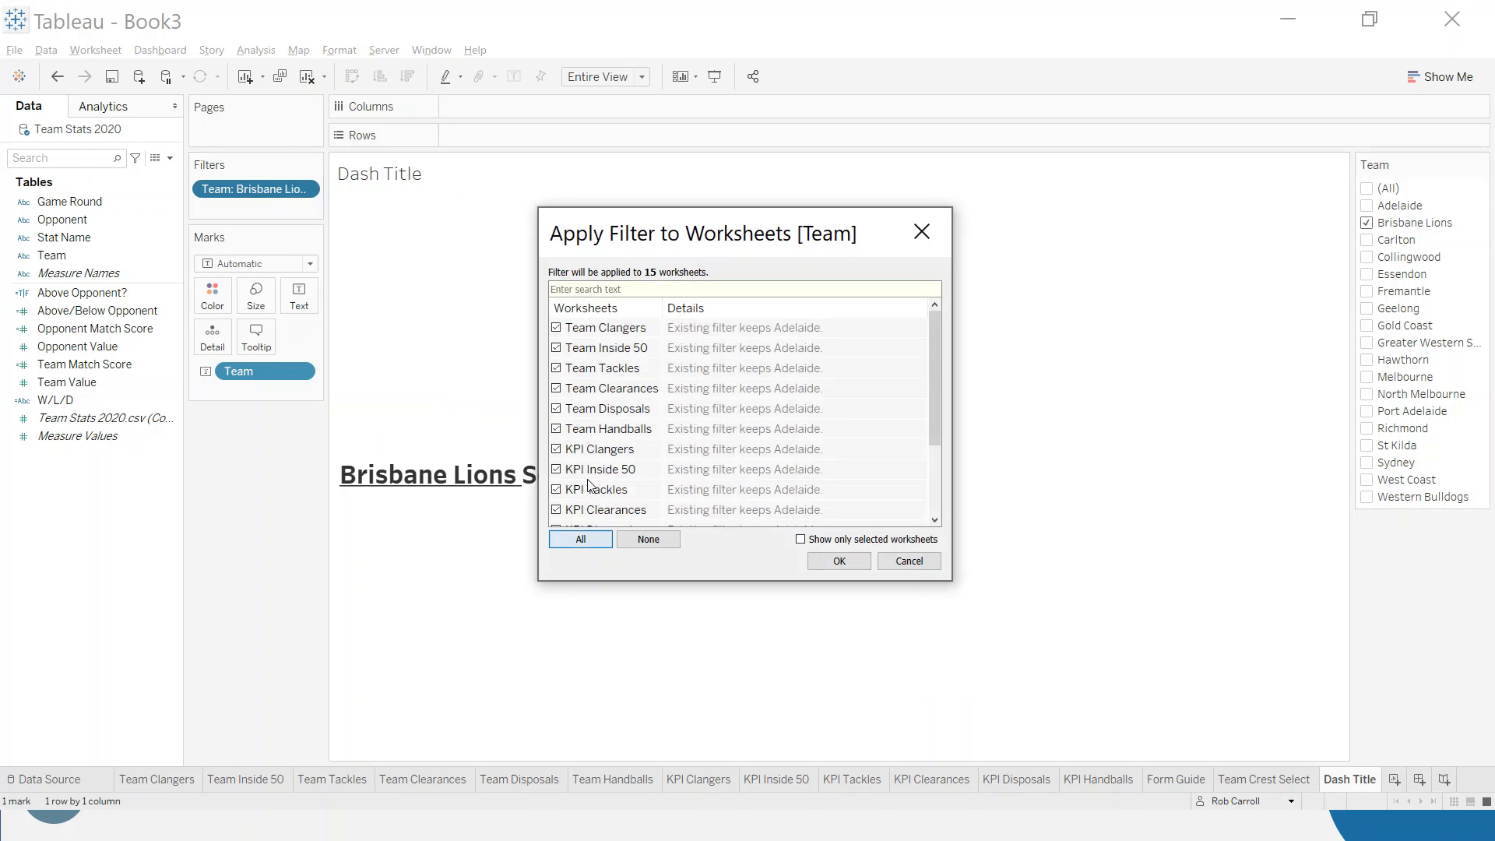
scroll(596, 421, down, 2)
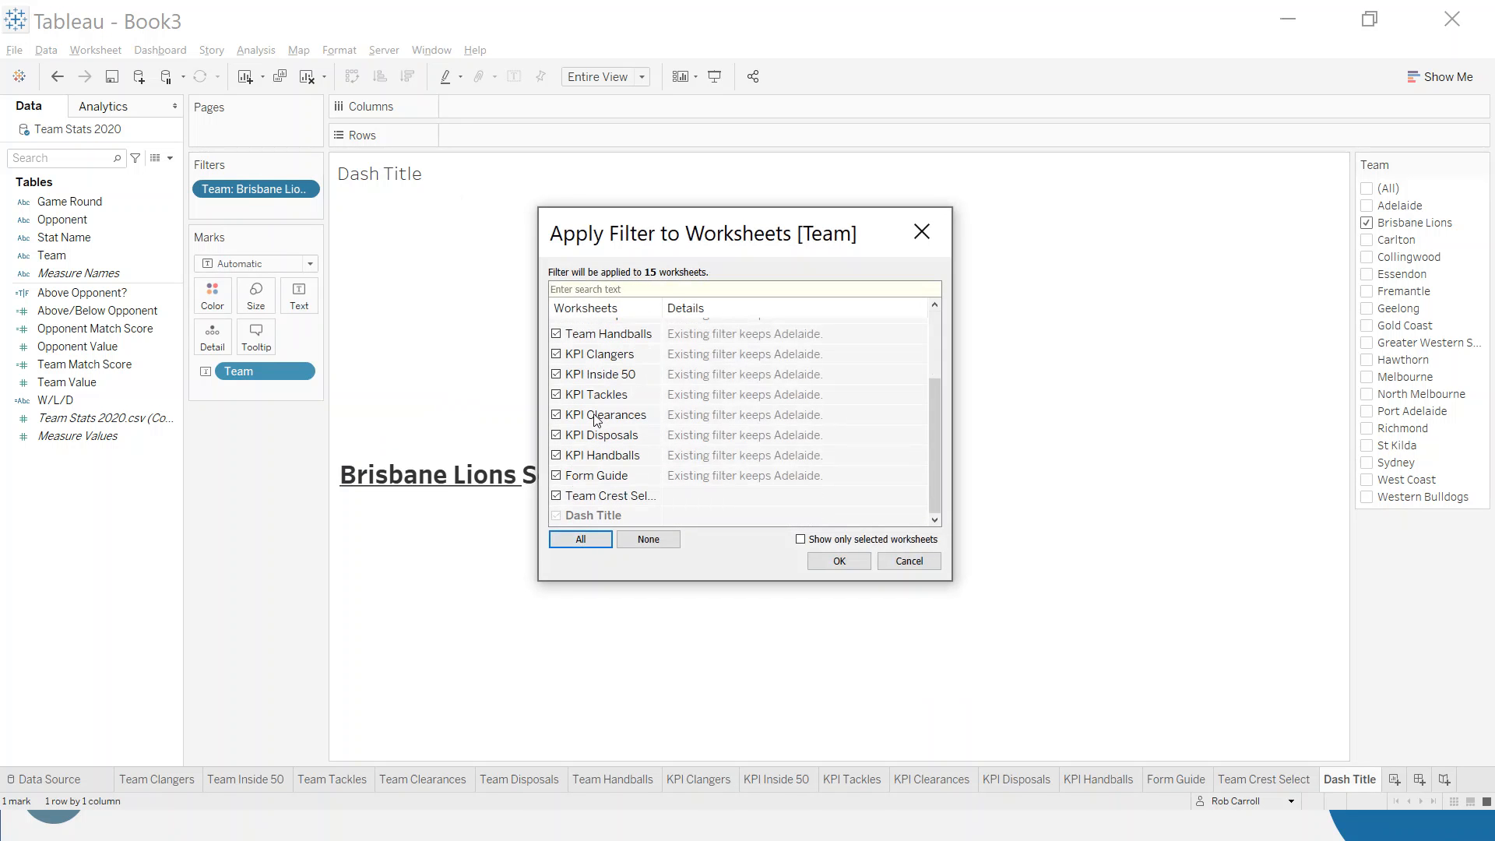
click(556, 496)
click(840, 560)
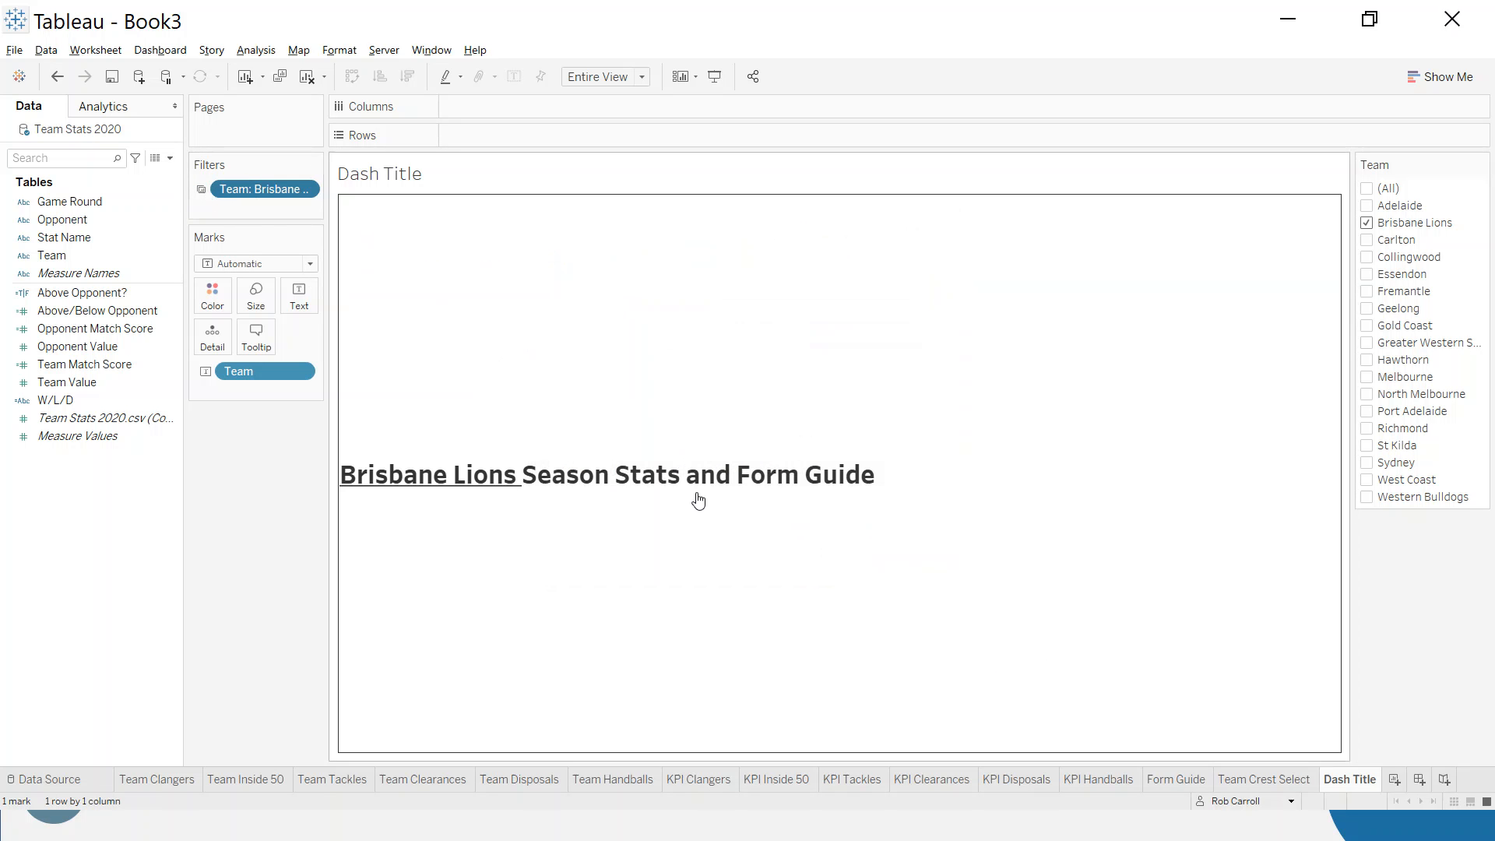
- Switch the shared Team filter to Carlton on Dash Title and check it against the KPI Disposals, KPI Handballs and Team Crest Select sheets
click(1015, 780)
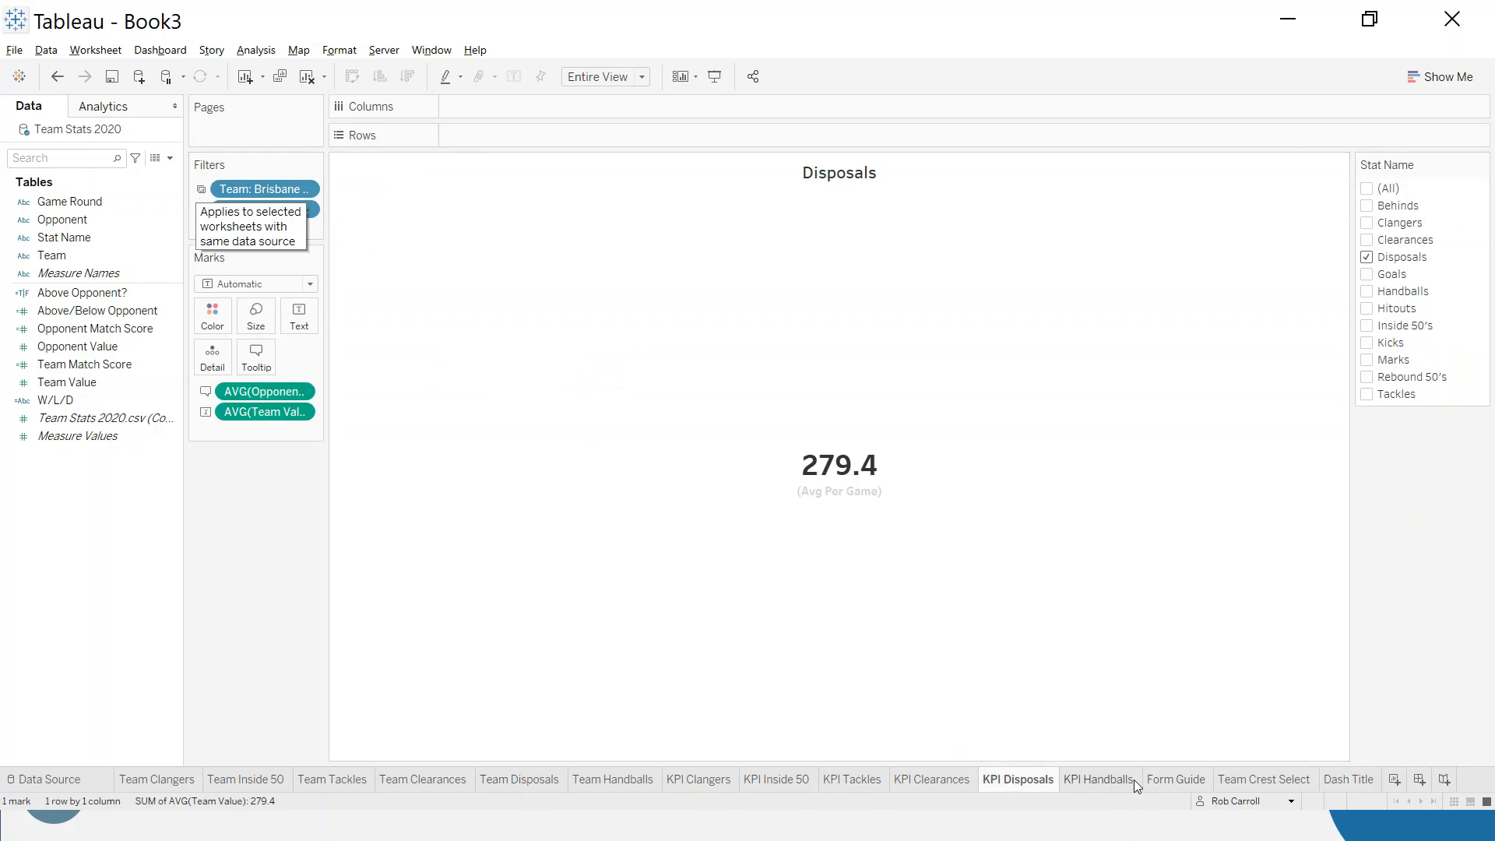
click(1348, 779)
click(1370, 240)
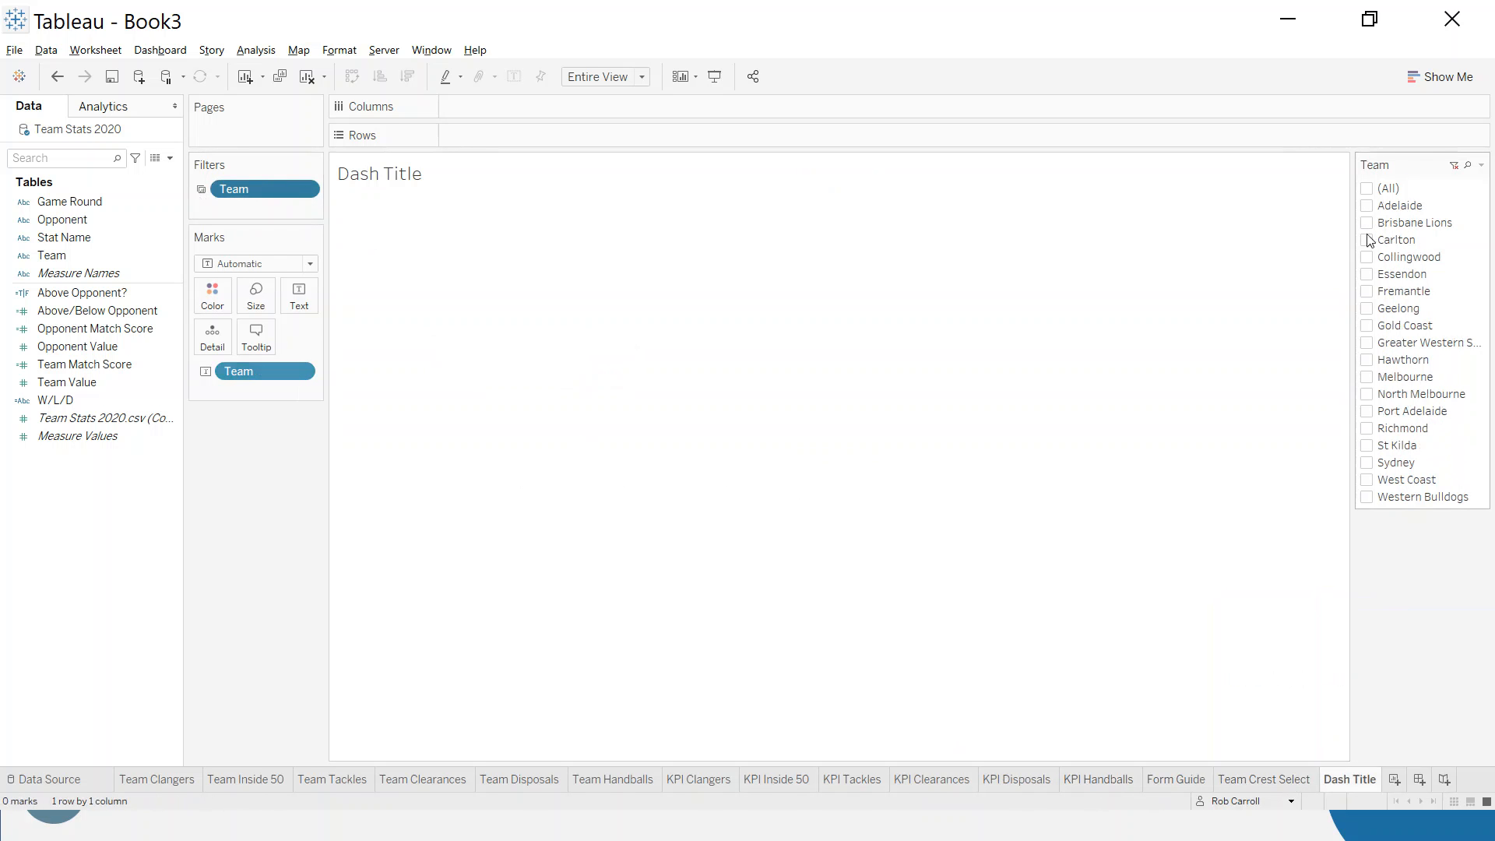
click(1079, 781)
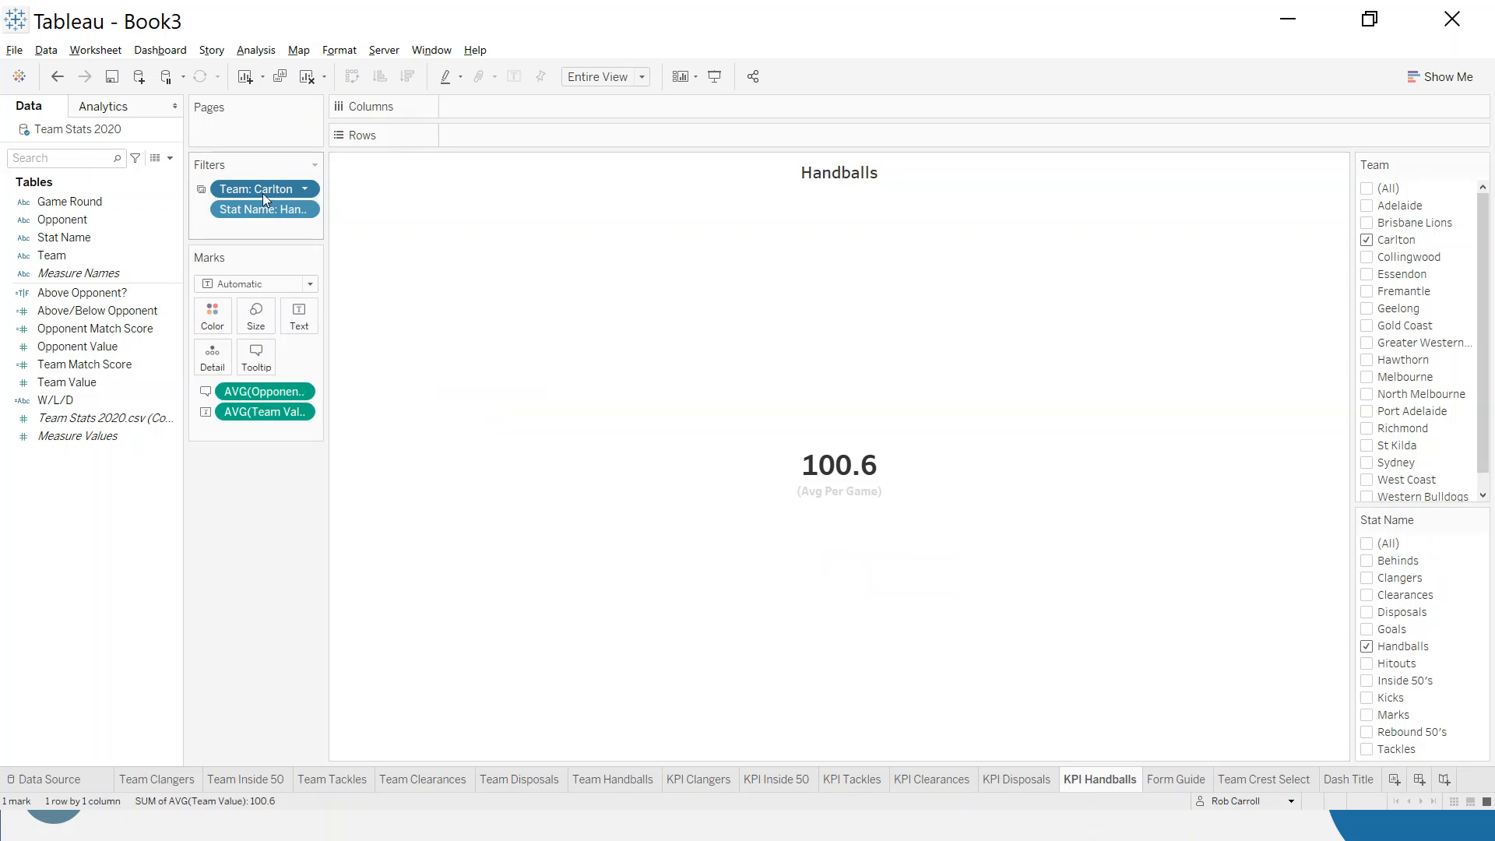
click(1265, 779)
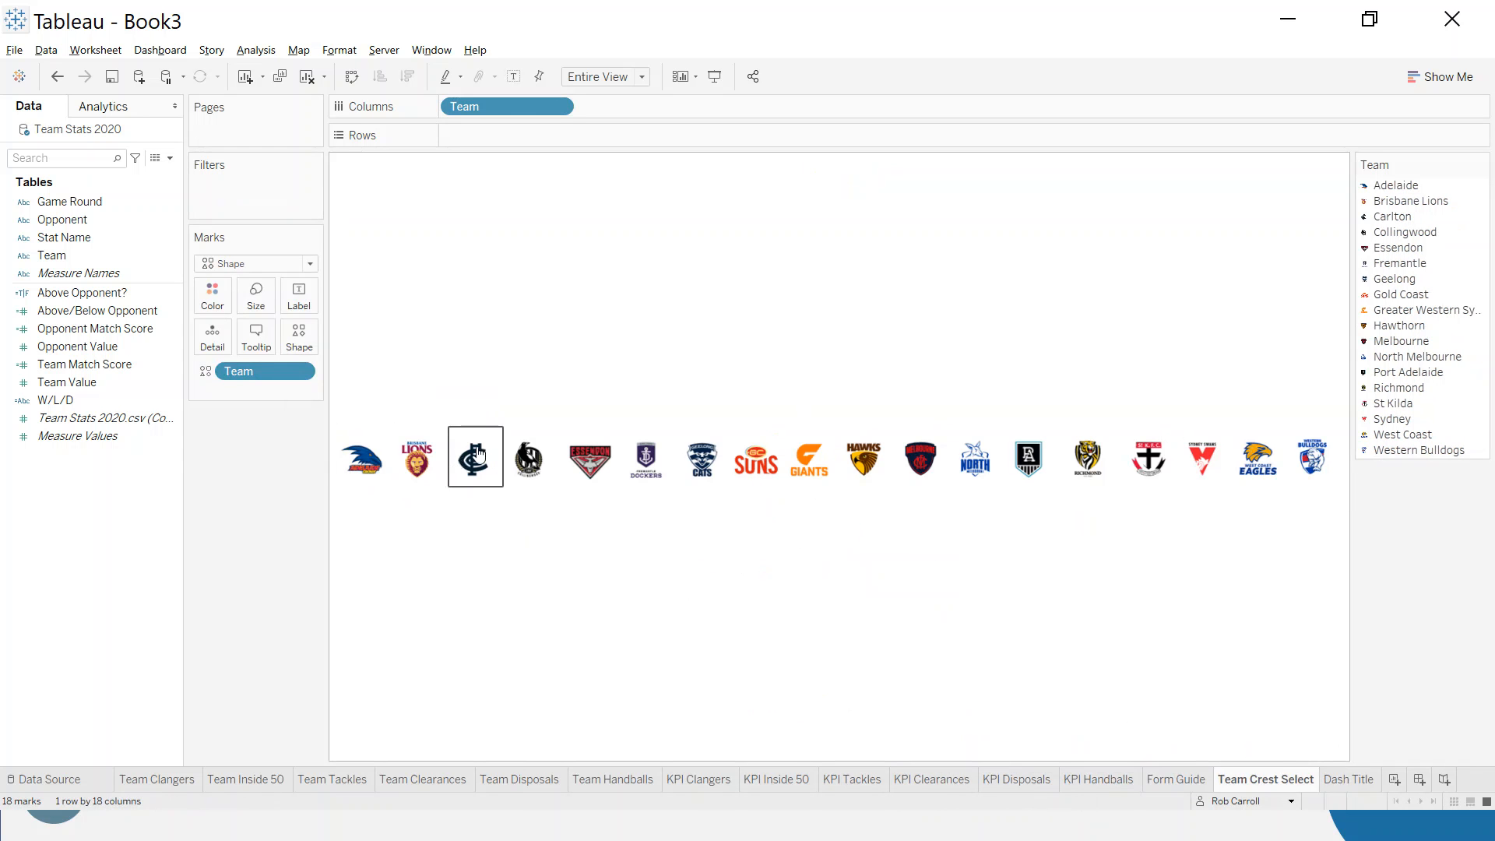
- Add a new dashboard to the workbook
click(1347, 780)
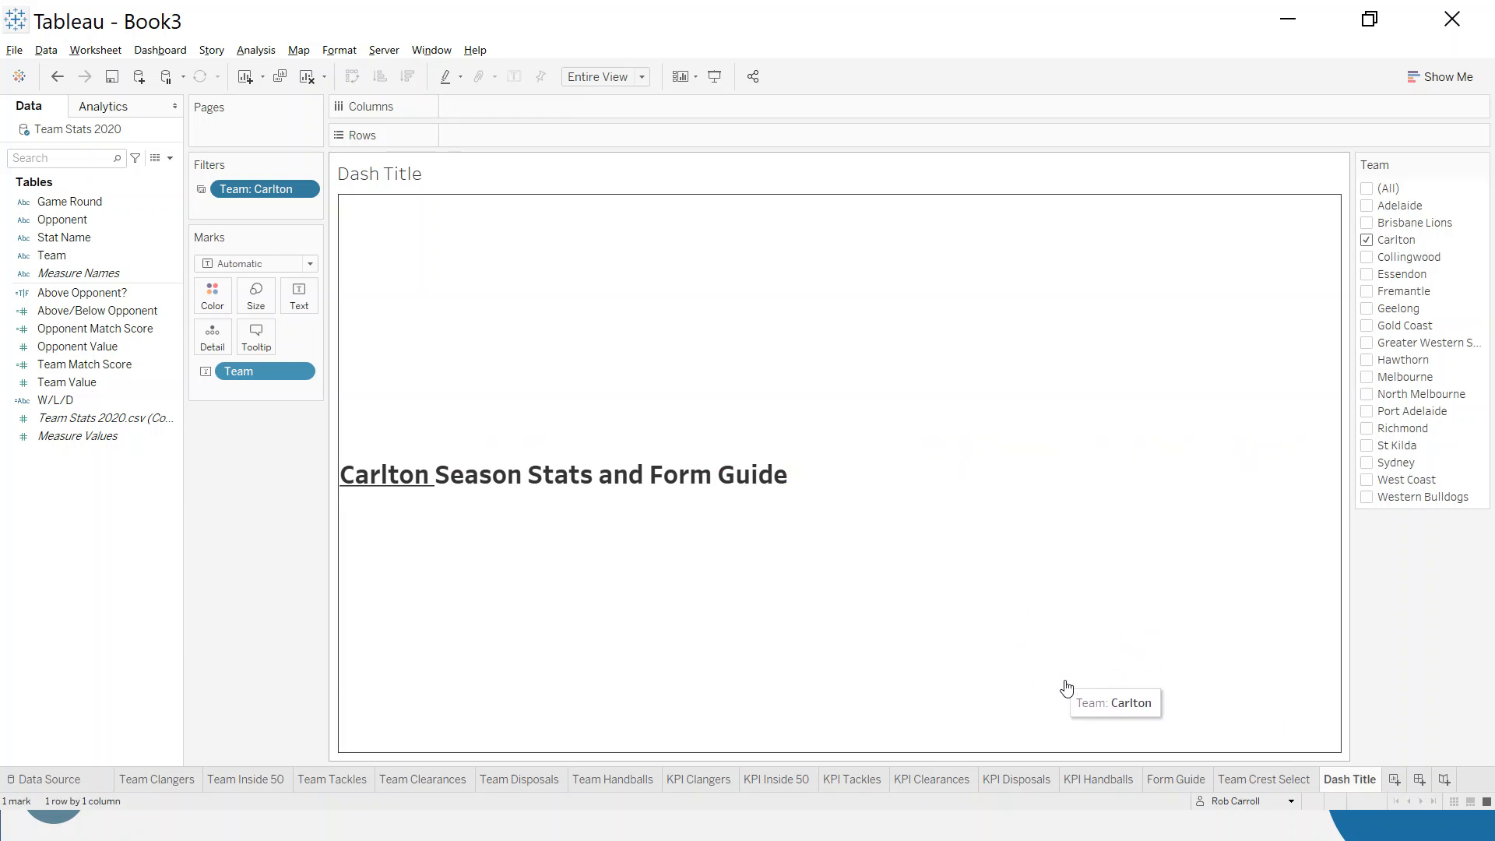
click(1420, 780)
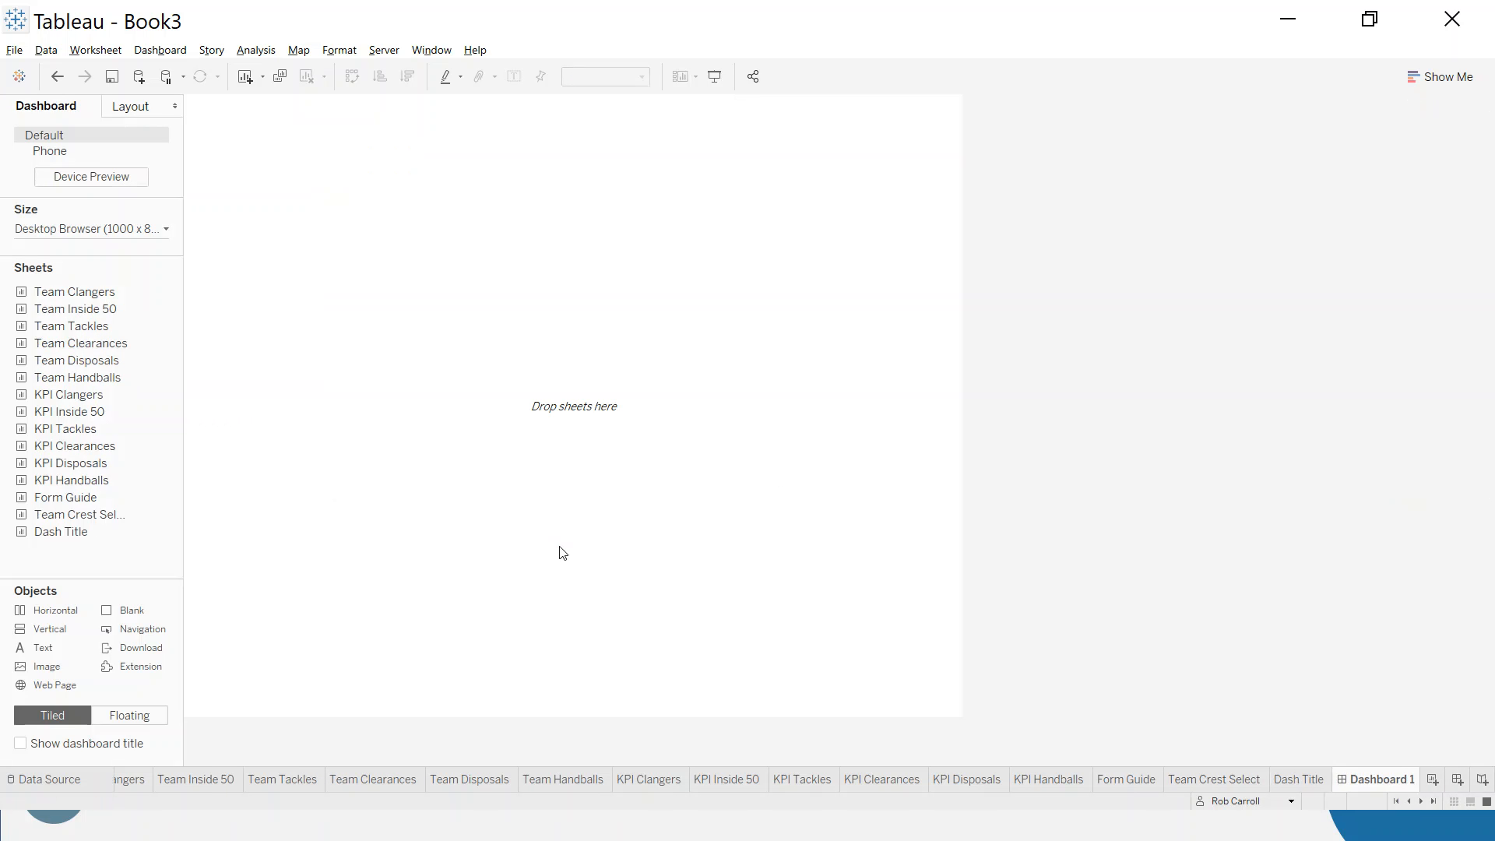
- Check the finished workbook's dashboard for reference and set this dashboard's custom fixed width to 1200 px
key(alt+Tab)
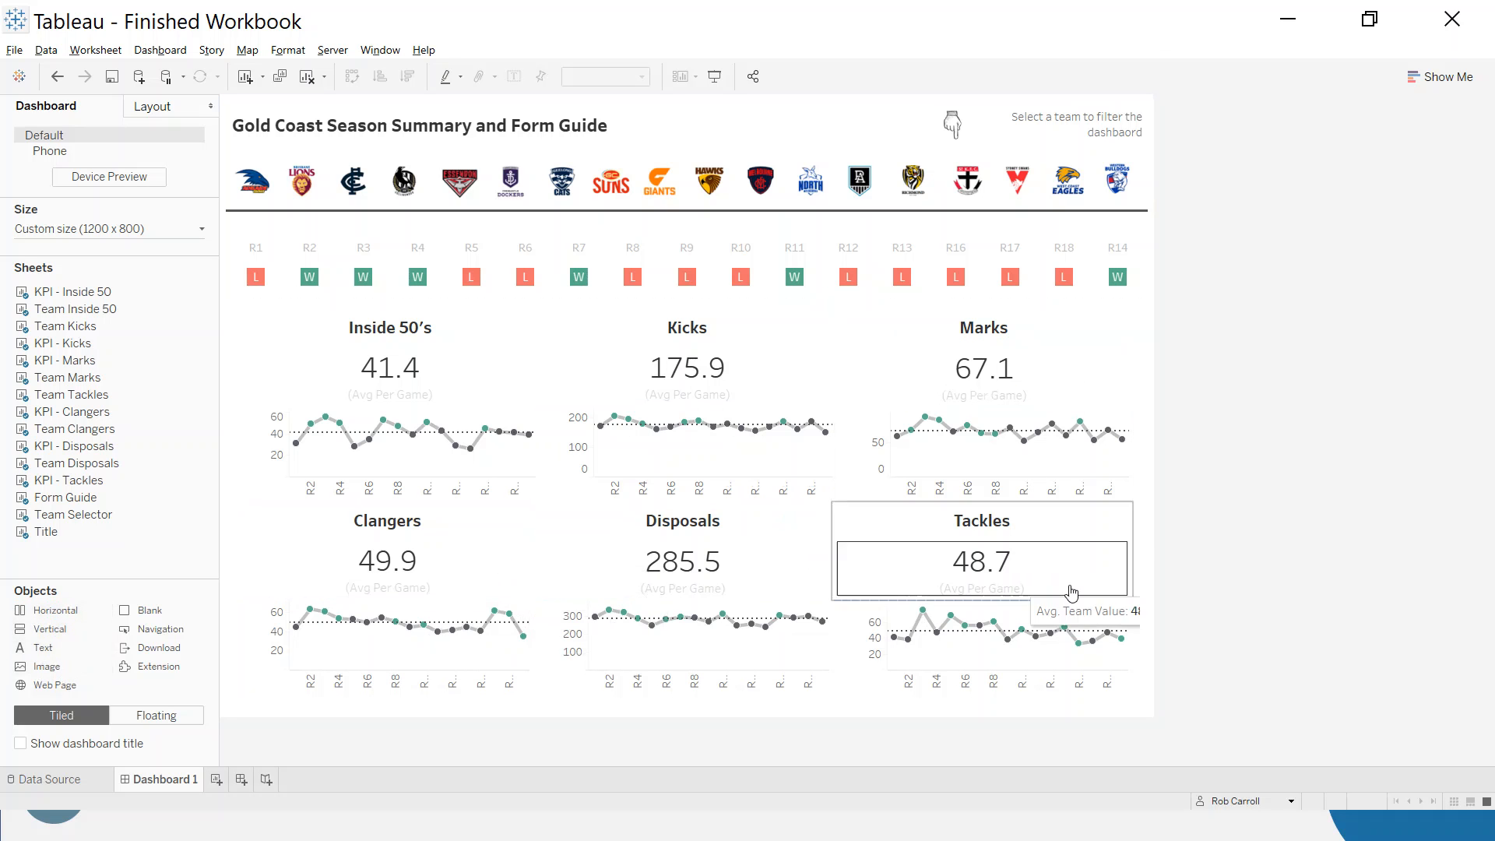
key(alt+Tab)
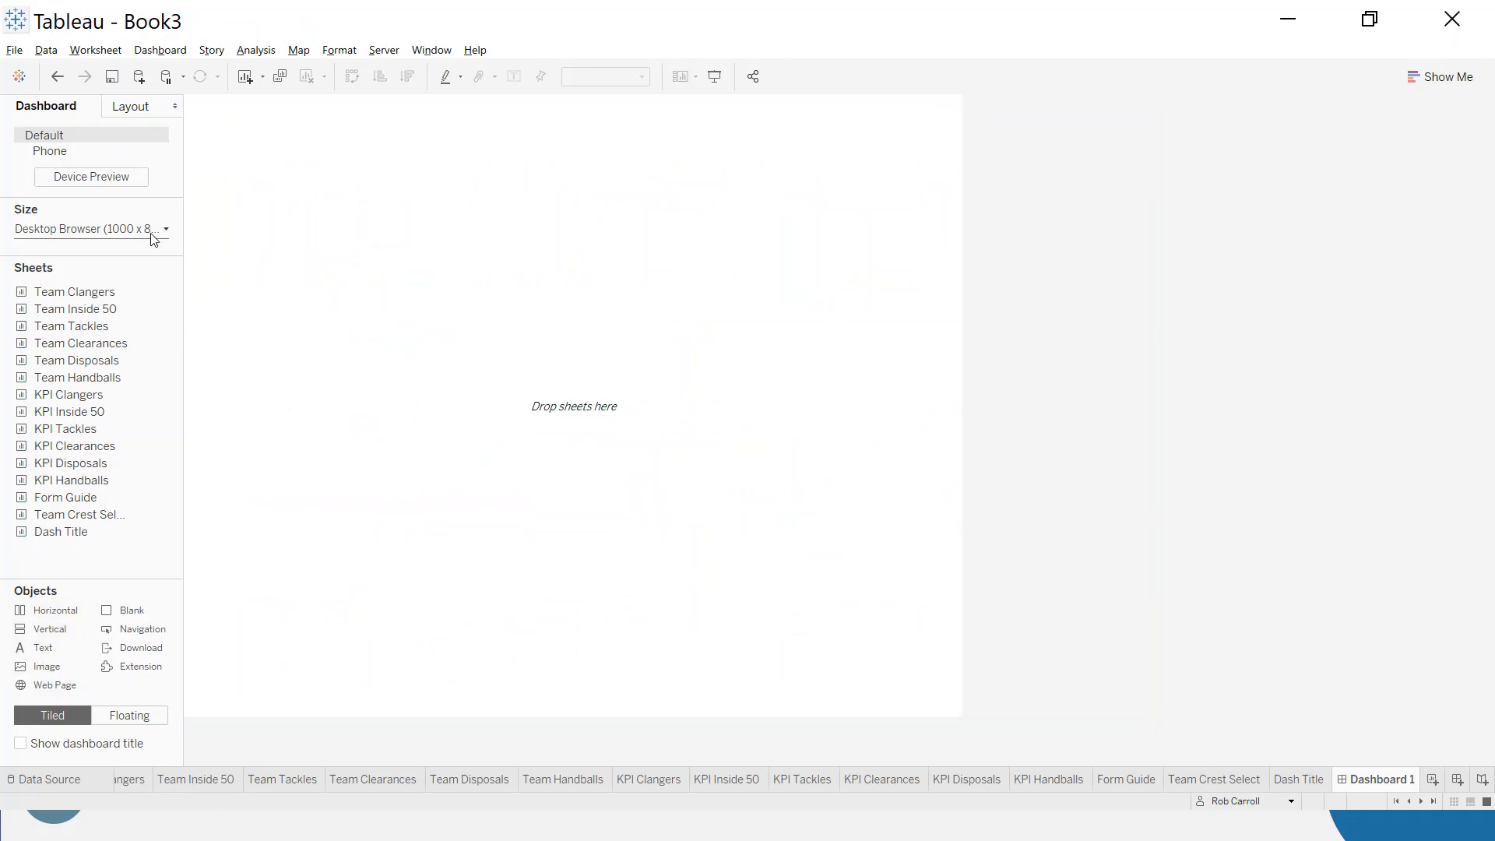
click(165, 232)
click(88, 326)
click(88, 326)
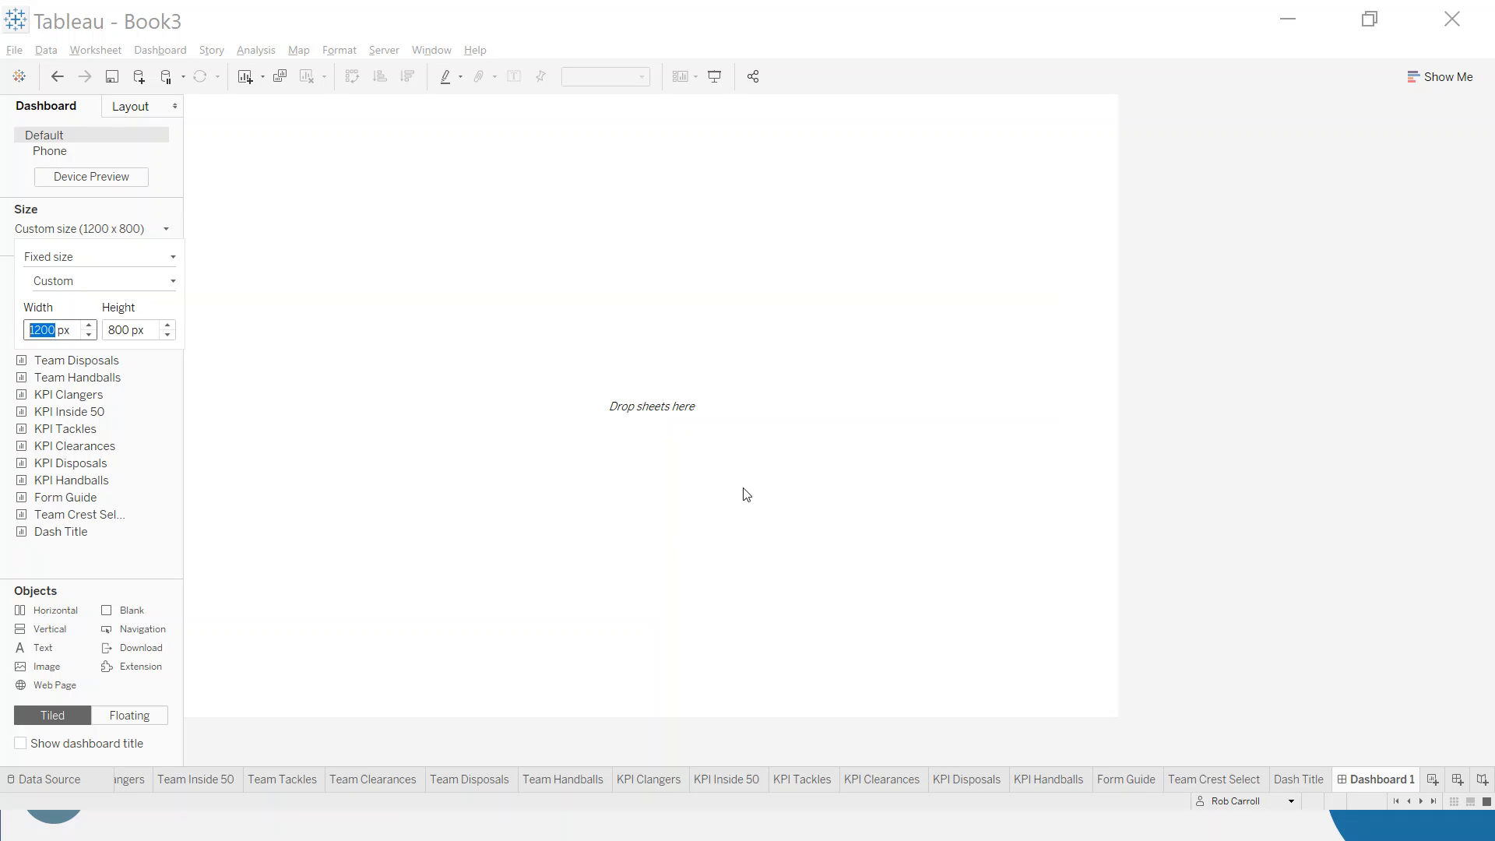
click(770, 518)
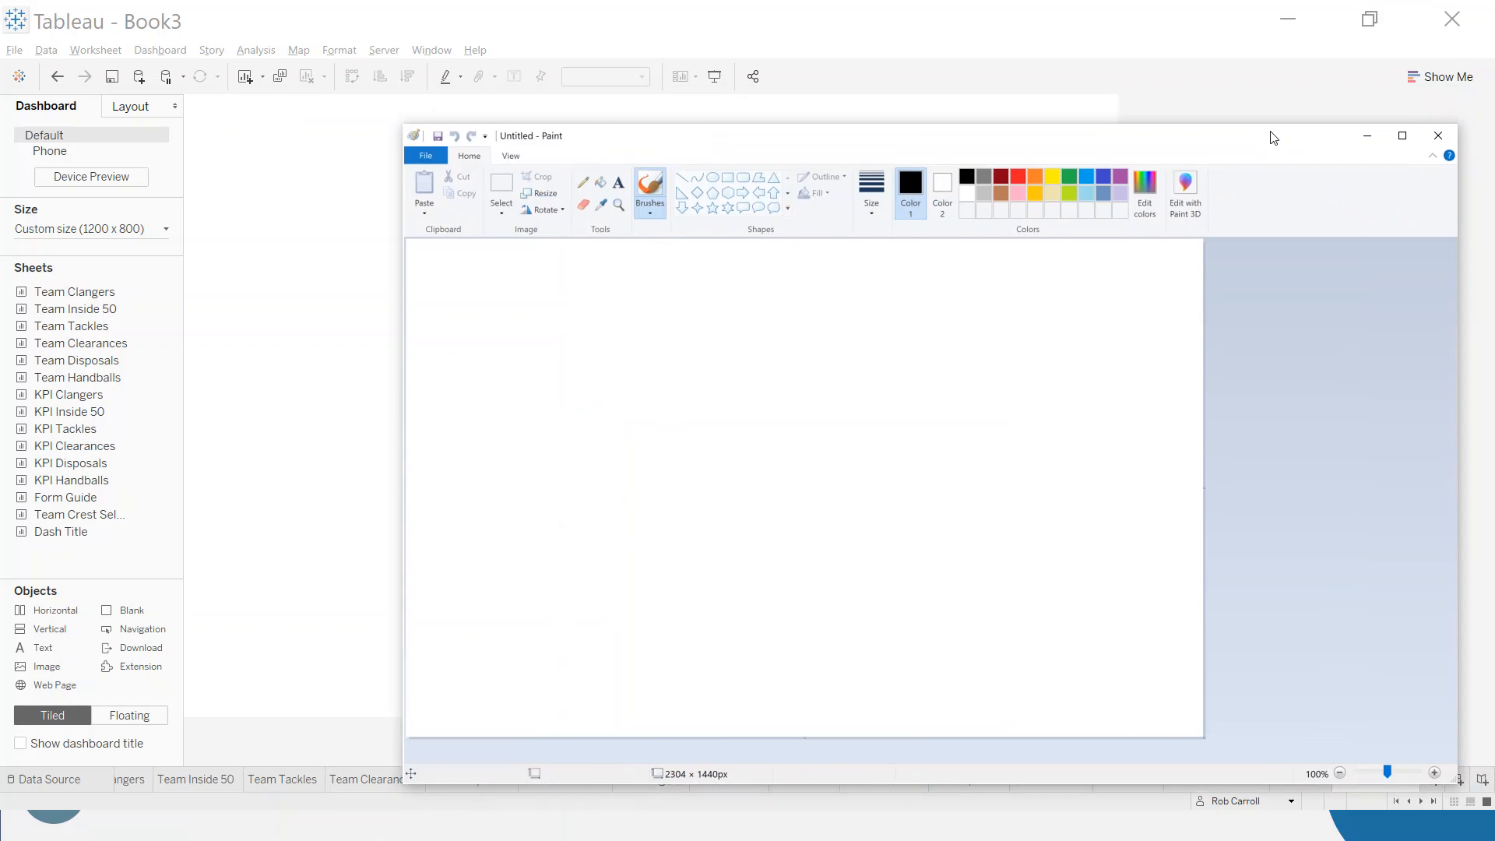
- In Paint, sketch the dashboard layout as a rectangle about 1663 × 1174 px with three horizontal dividers and a short vertical divider in the top row
drag(1268, 137, 1135, 137)
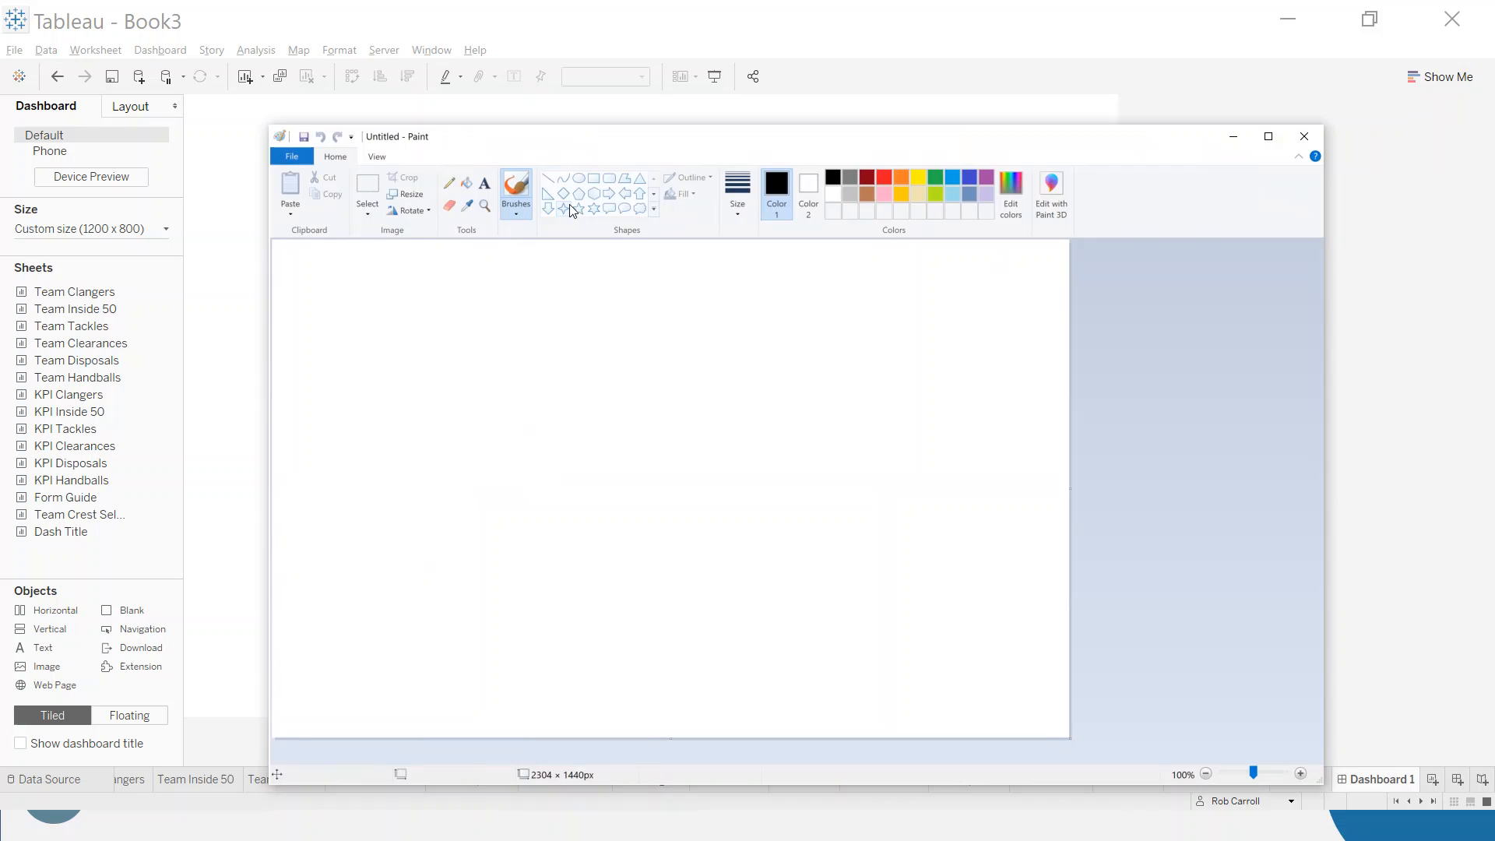
click(593, 177)
mouse_move(387, 288)
mouse_down()
mouse_move(604, 457)
mouse_move(918, 625)
mouse_move(963, 695)
mouse_up()
click(548, 179)
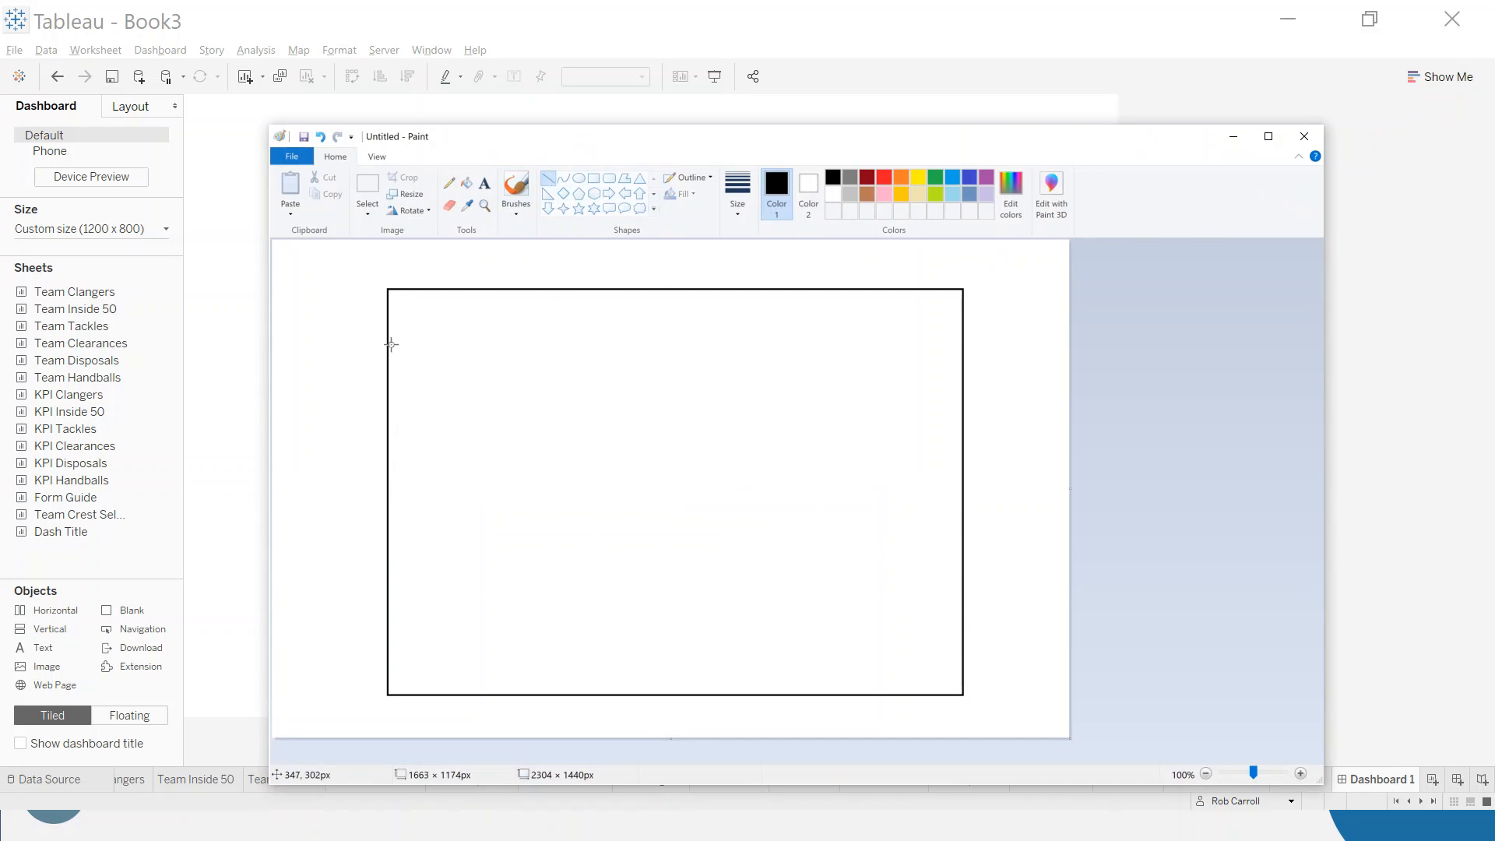
drag(389, 333, 961, 333)
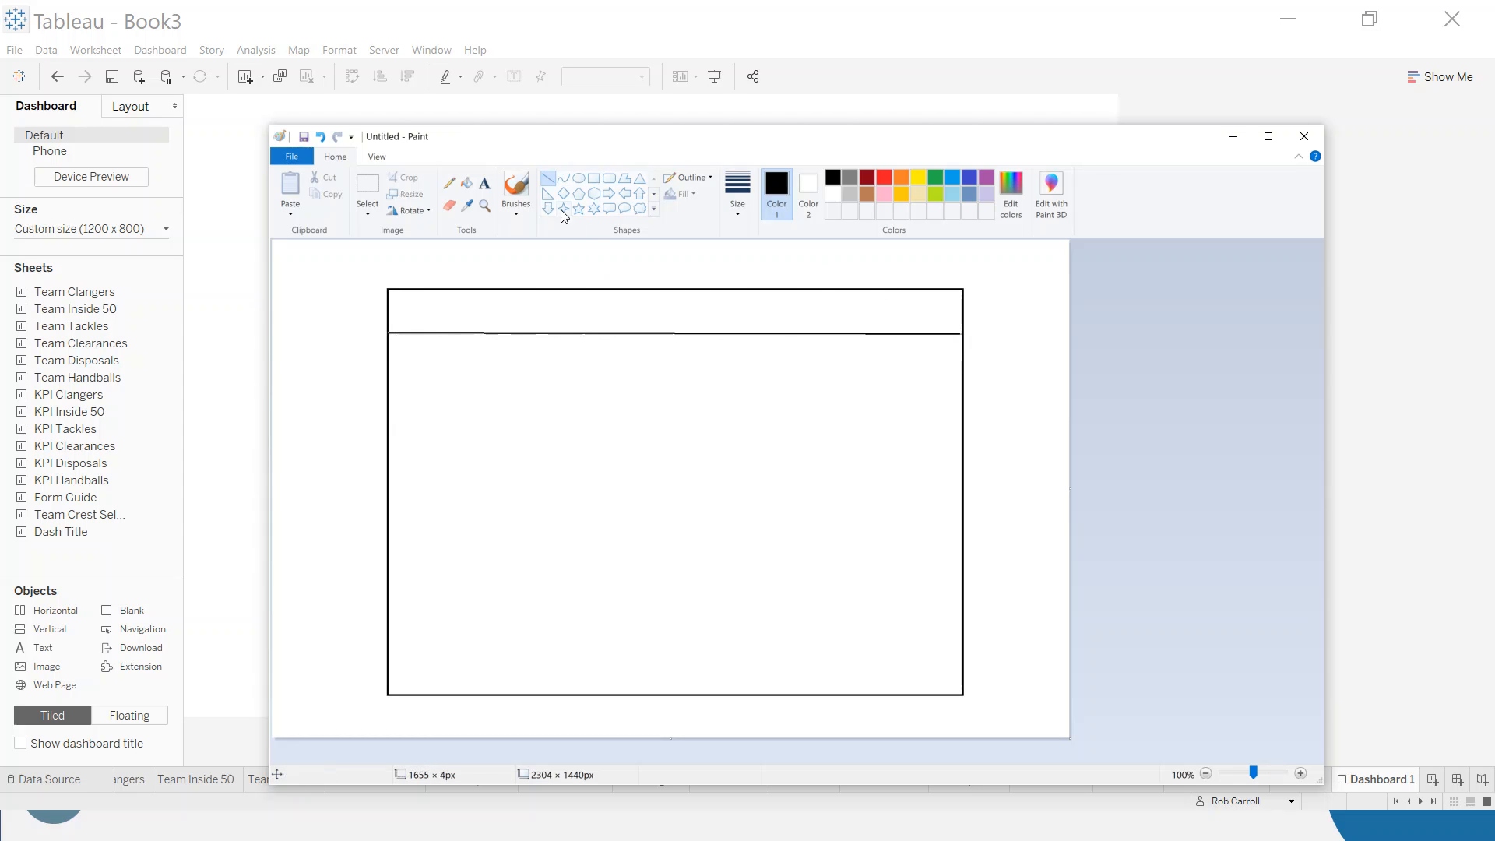
drag(820, 292, 820, 333)
drag(389, 376, 963, 372)
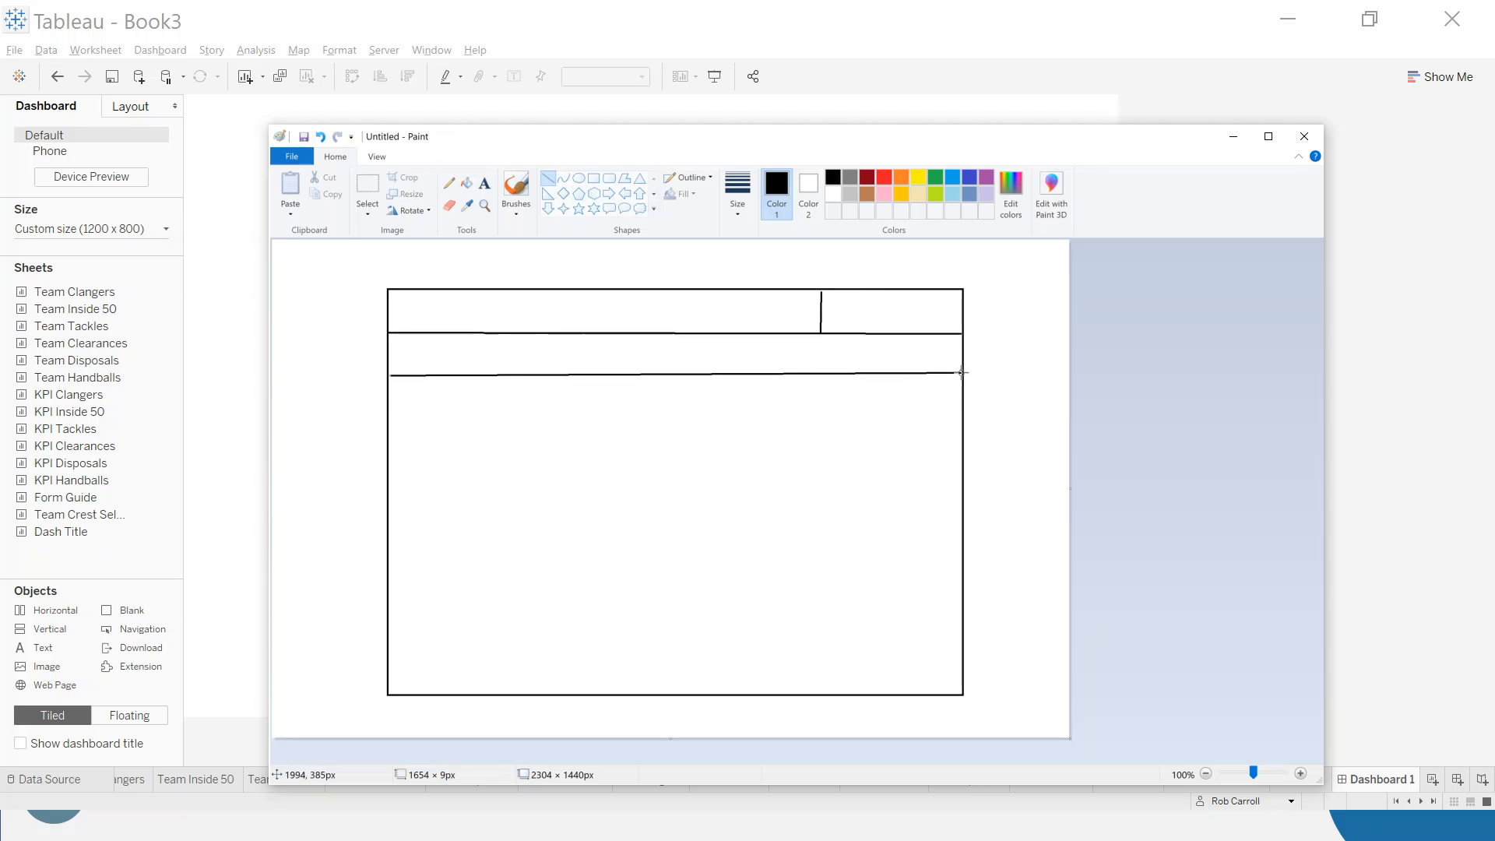
drag(387, 441, 963, 443)
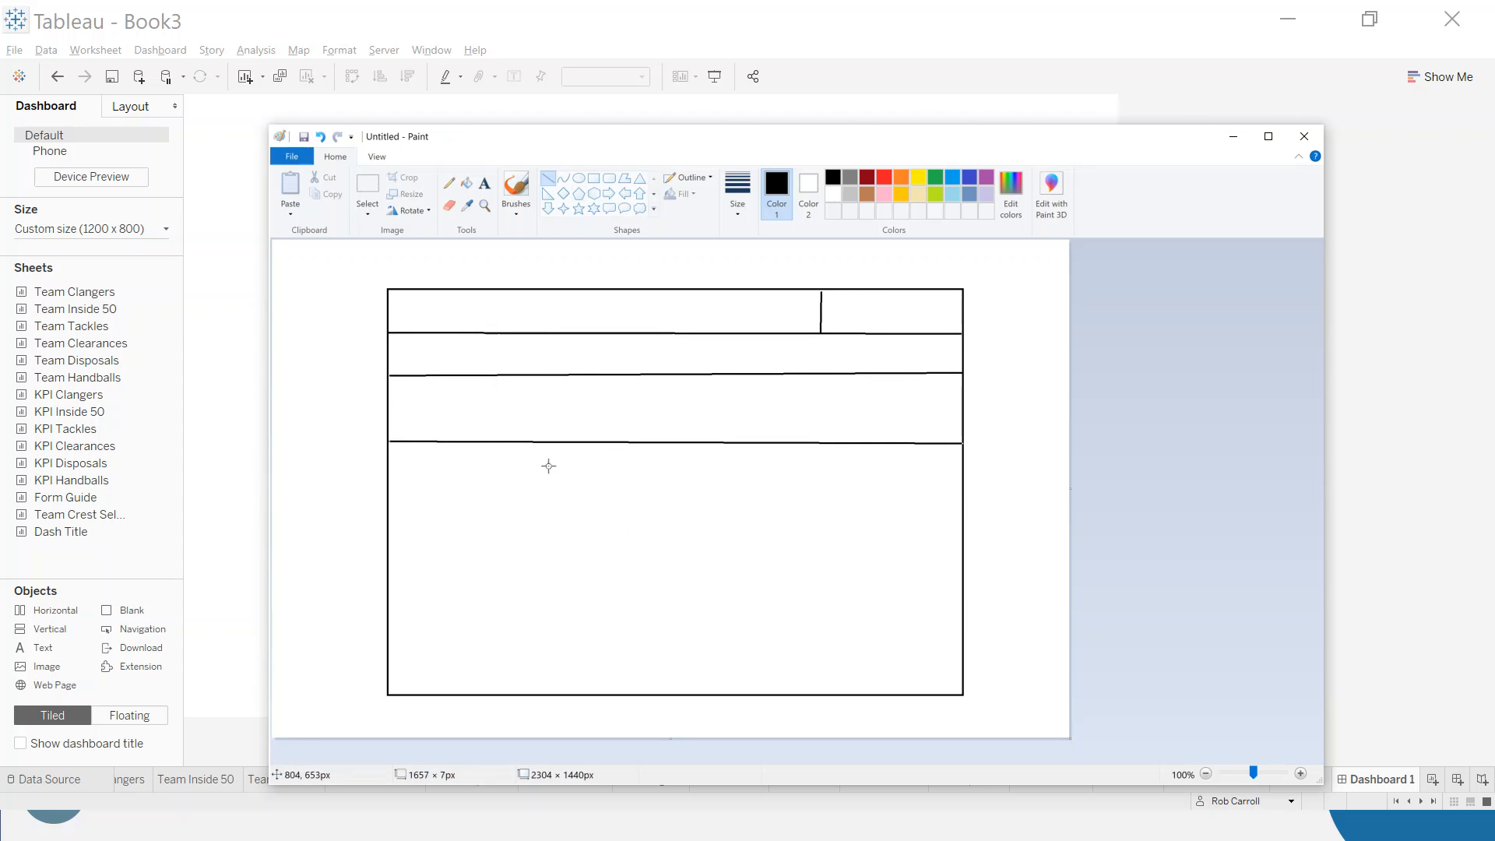
- Divide the lower area of the layout sketch into two rows and three columns, and return to the Tableau dashboard
drag(390, 579, 960, 580)
mouse_move(496, 452)
mouse_down()
mouse_move(507, 657)
mouse_move(487, 694)
mouse_move(501, 689)
mouse_up()
mouse_move(762, 458)
mouse_down()
mouse_move(741, 668)
mouse_move(768, 688)
mouse_up()
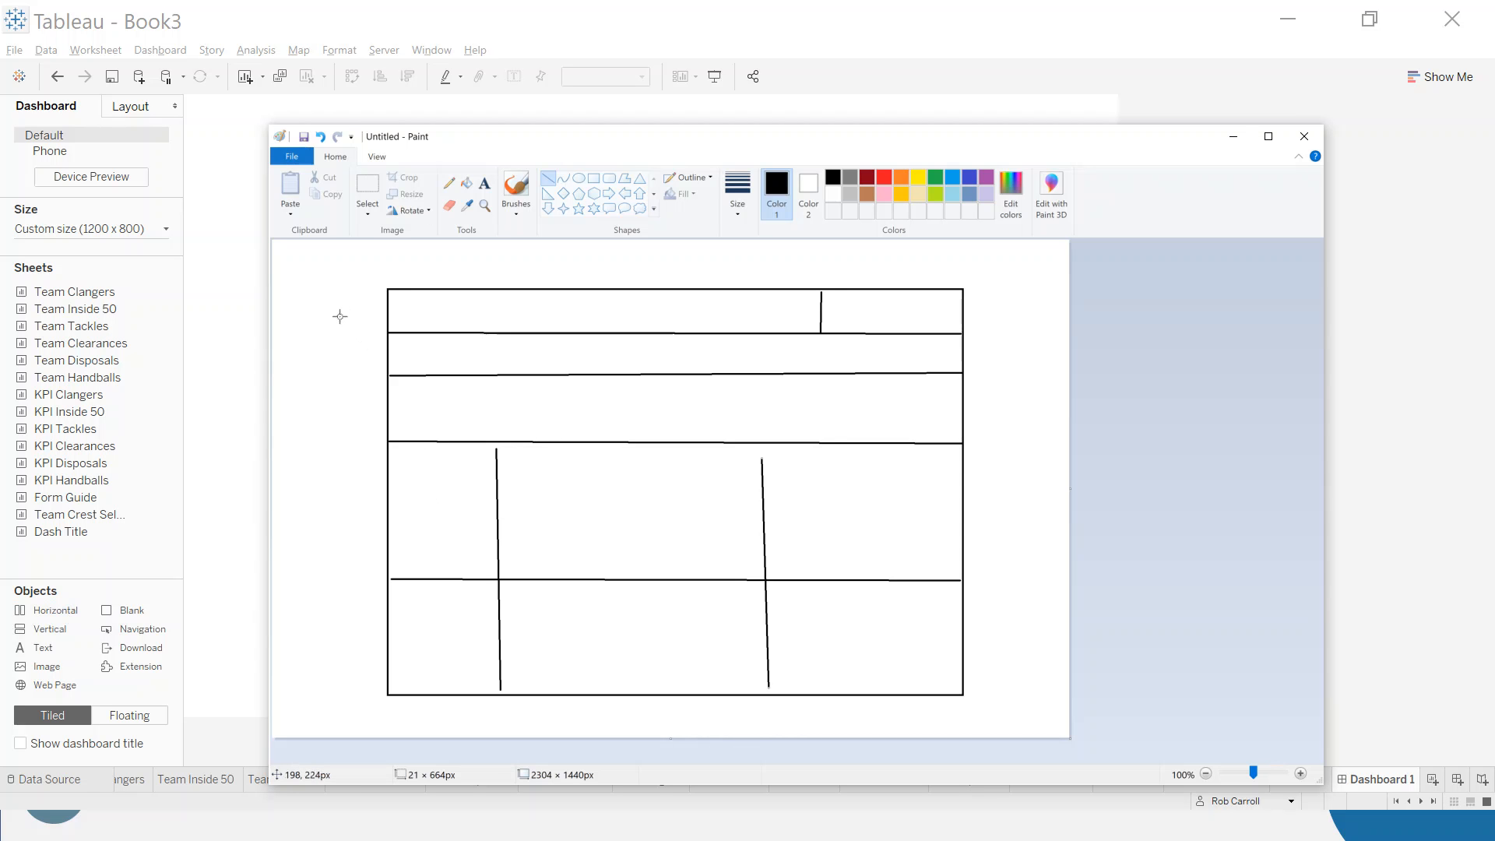
mouse_move(304, 449)
mouse_down()
mouse_move(320, 478)
mouse_move(341, 458)
mouse_move(314, 491)
mouse_up()
drag(409, 489, 477, 489)
click(209, 531)
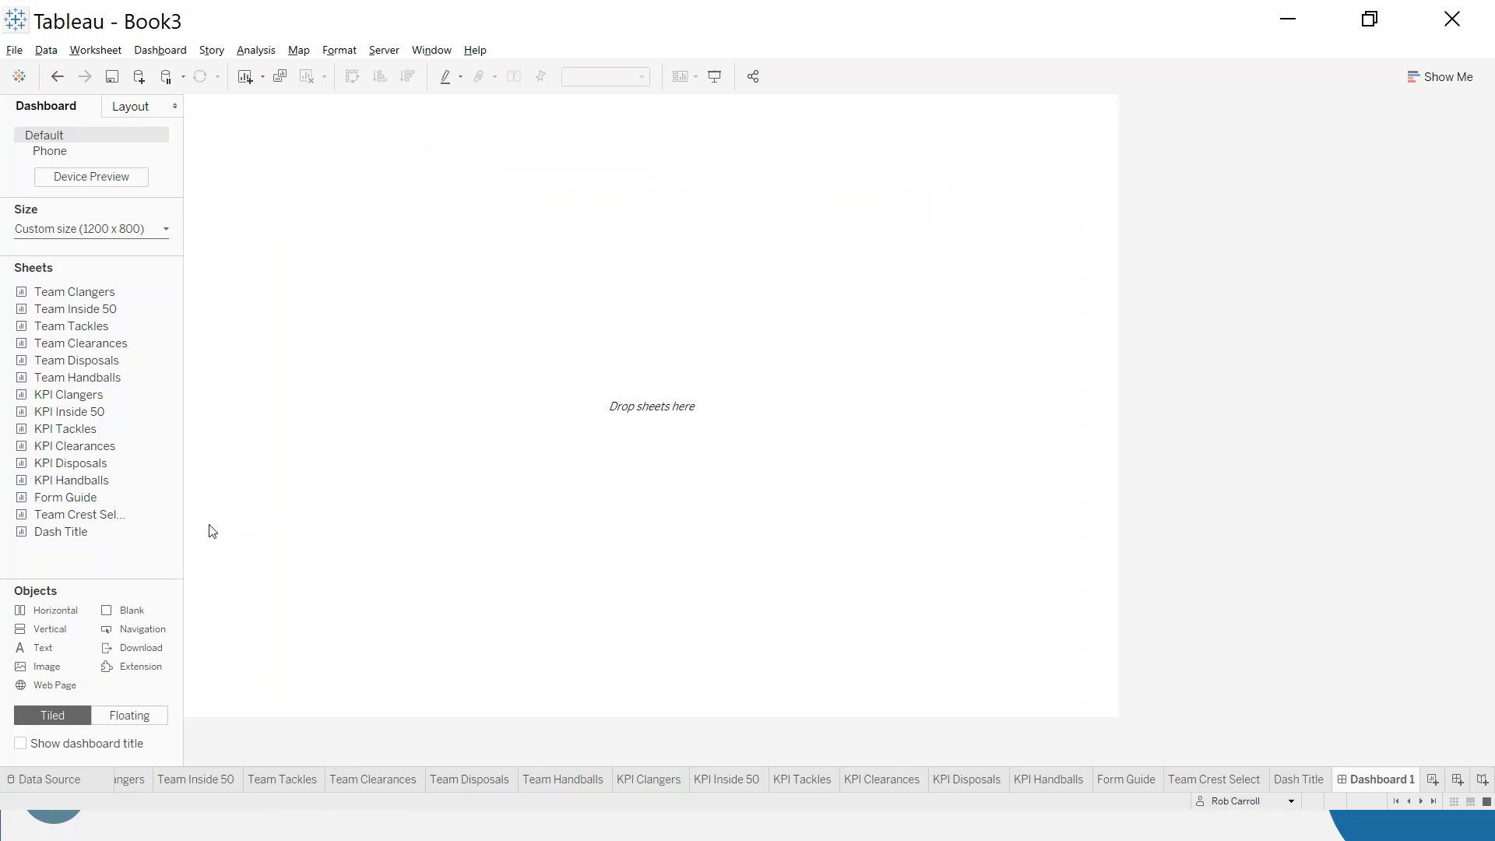
- Add a Blank object to the dashboard with a Vertical container below it, enlarging the container to about the lower 60% of the canvas
drag(119, 615, 657, 200)
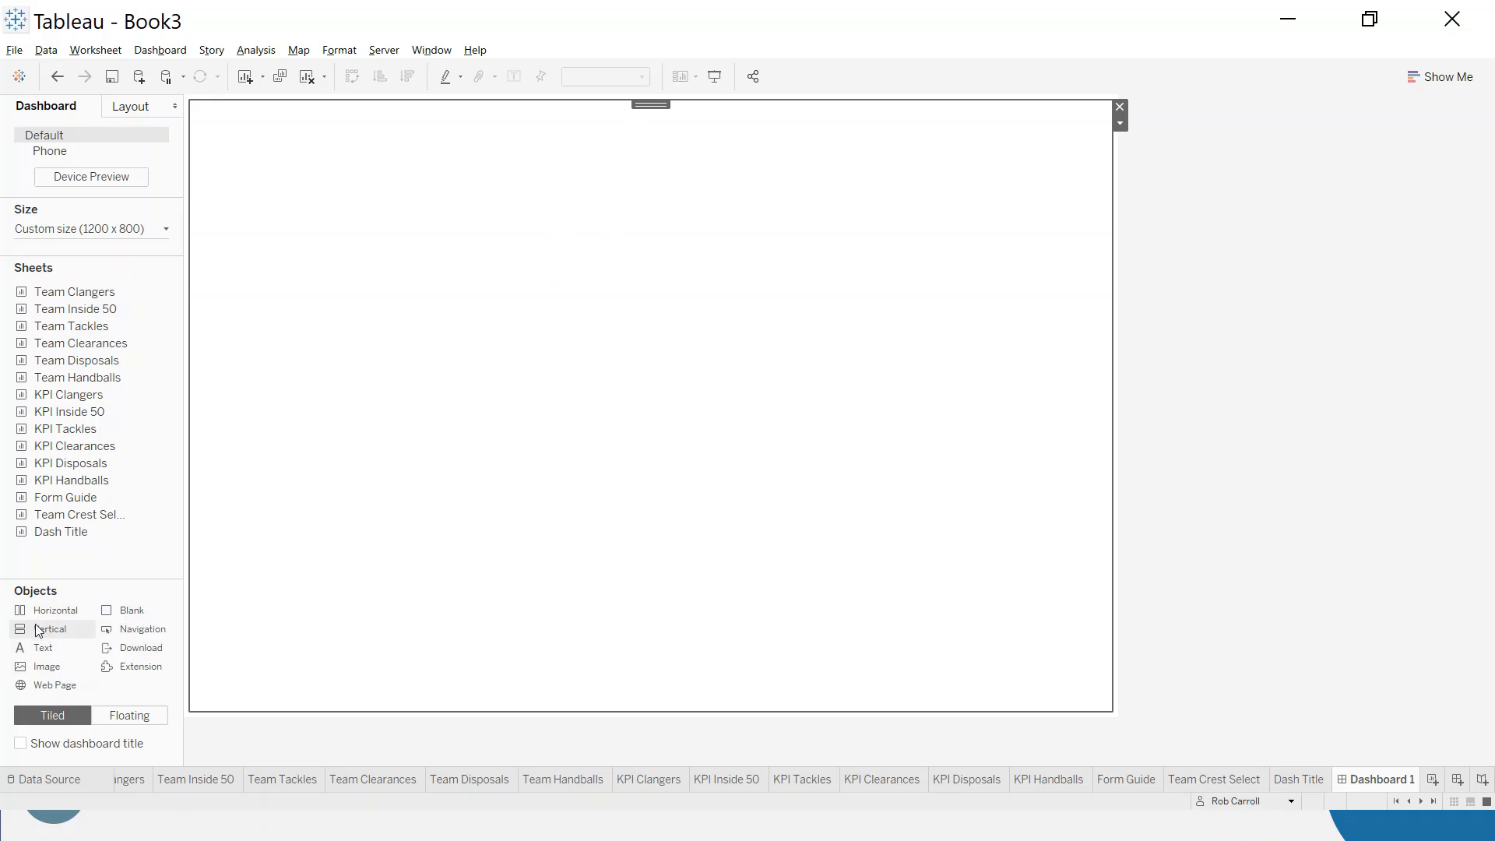
drag(37, 635, 589, 696)
drag(592, 404, 597, 324)
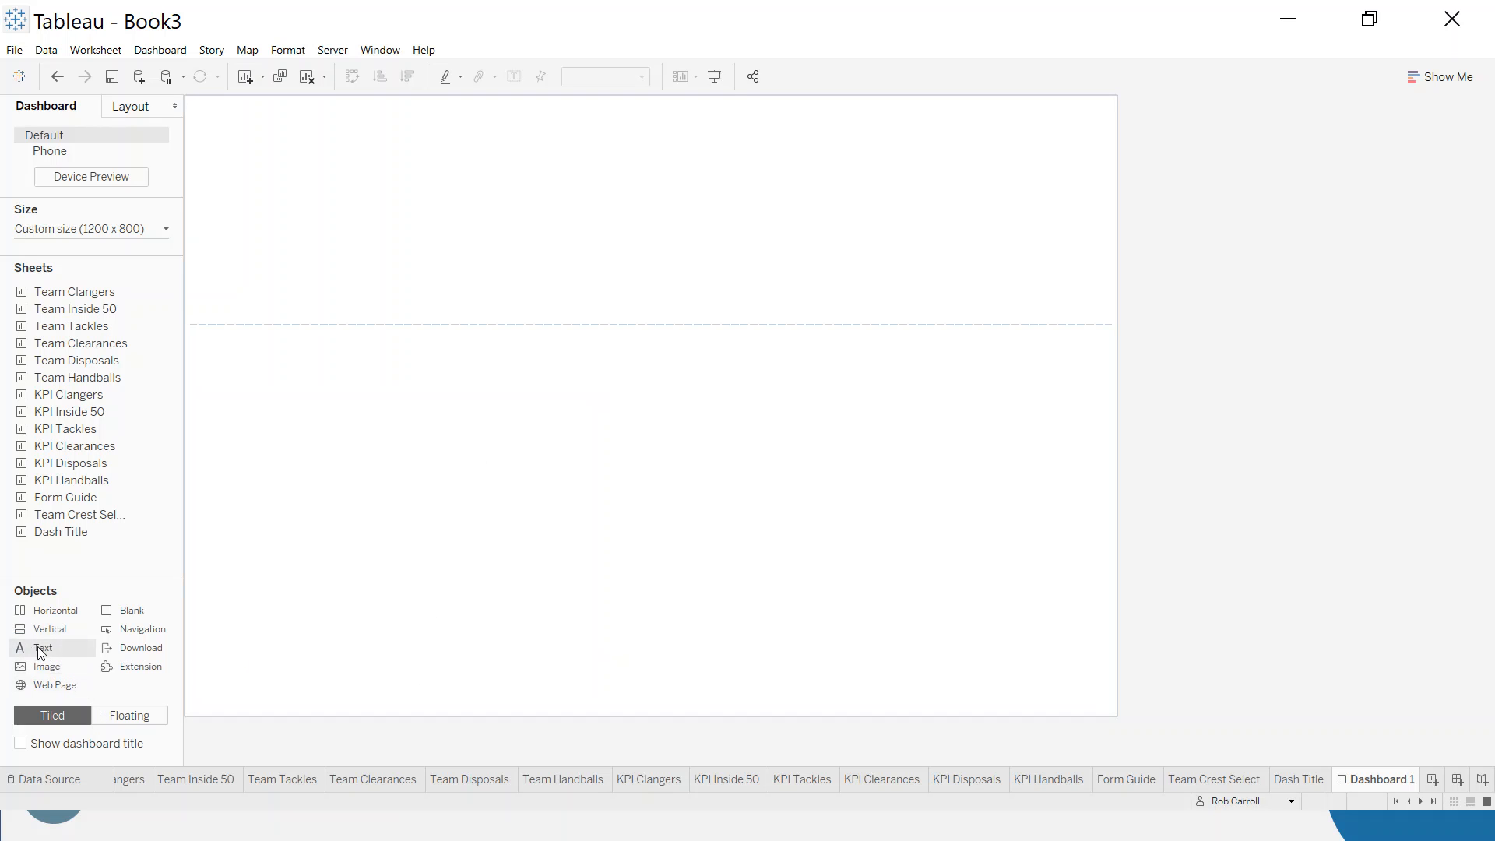
- Place a text object reading "fff" in the Vertical container as a placeholder and select that container
drag(34, 652, 385, 619)
drag(580, 514, 579, 516)
text(fff)
click(847, 518)
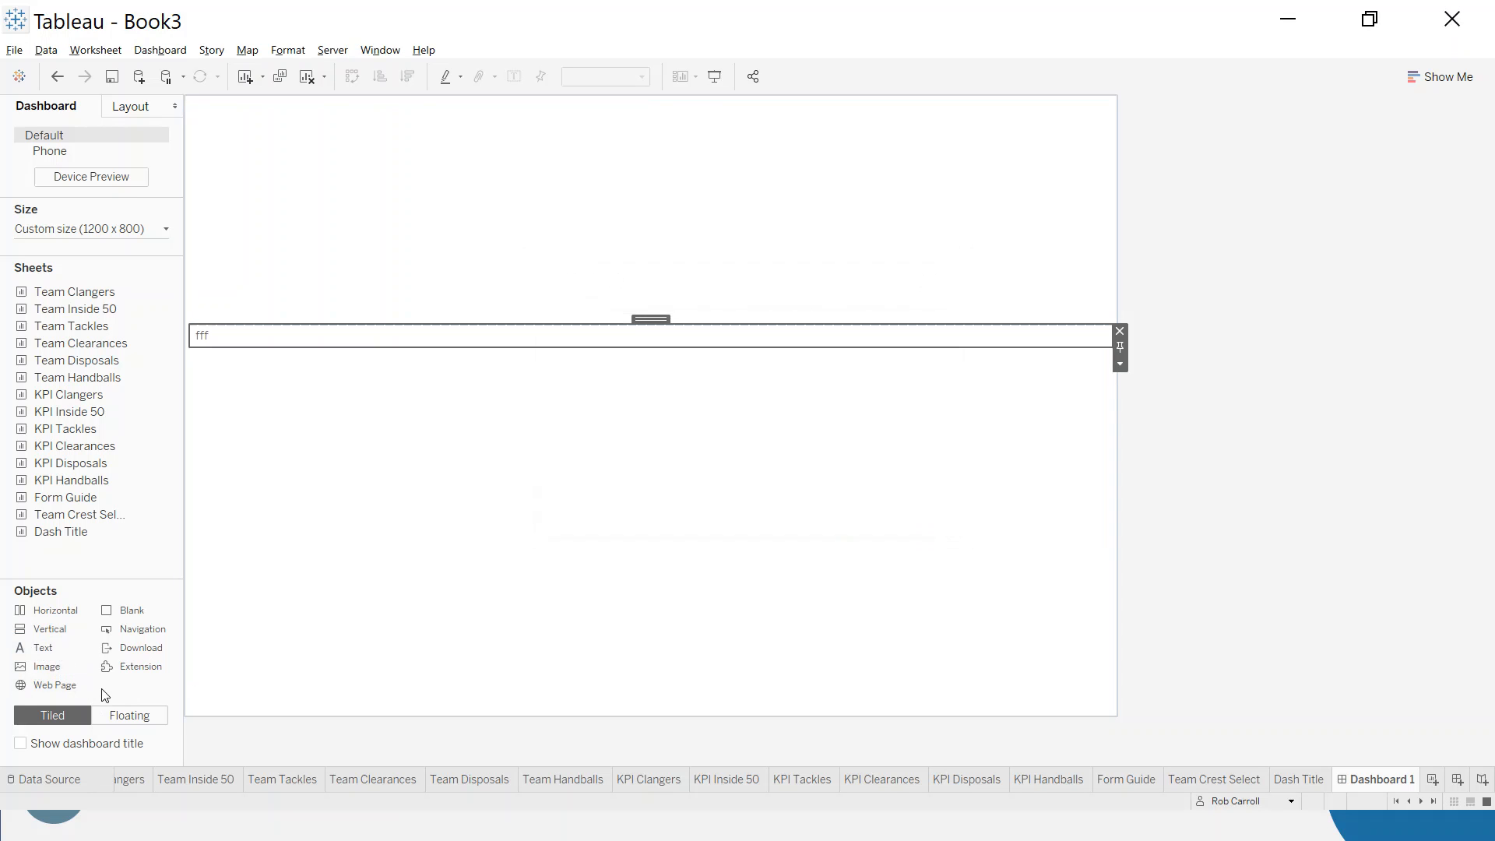
click(268, 349)
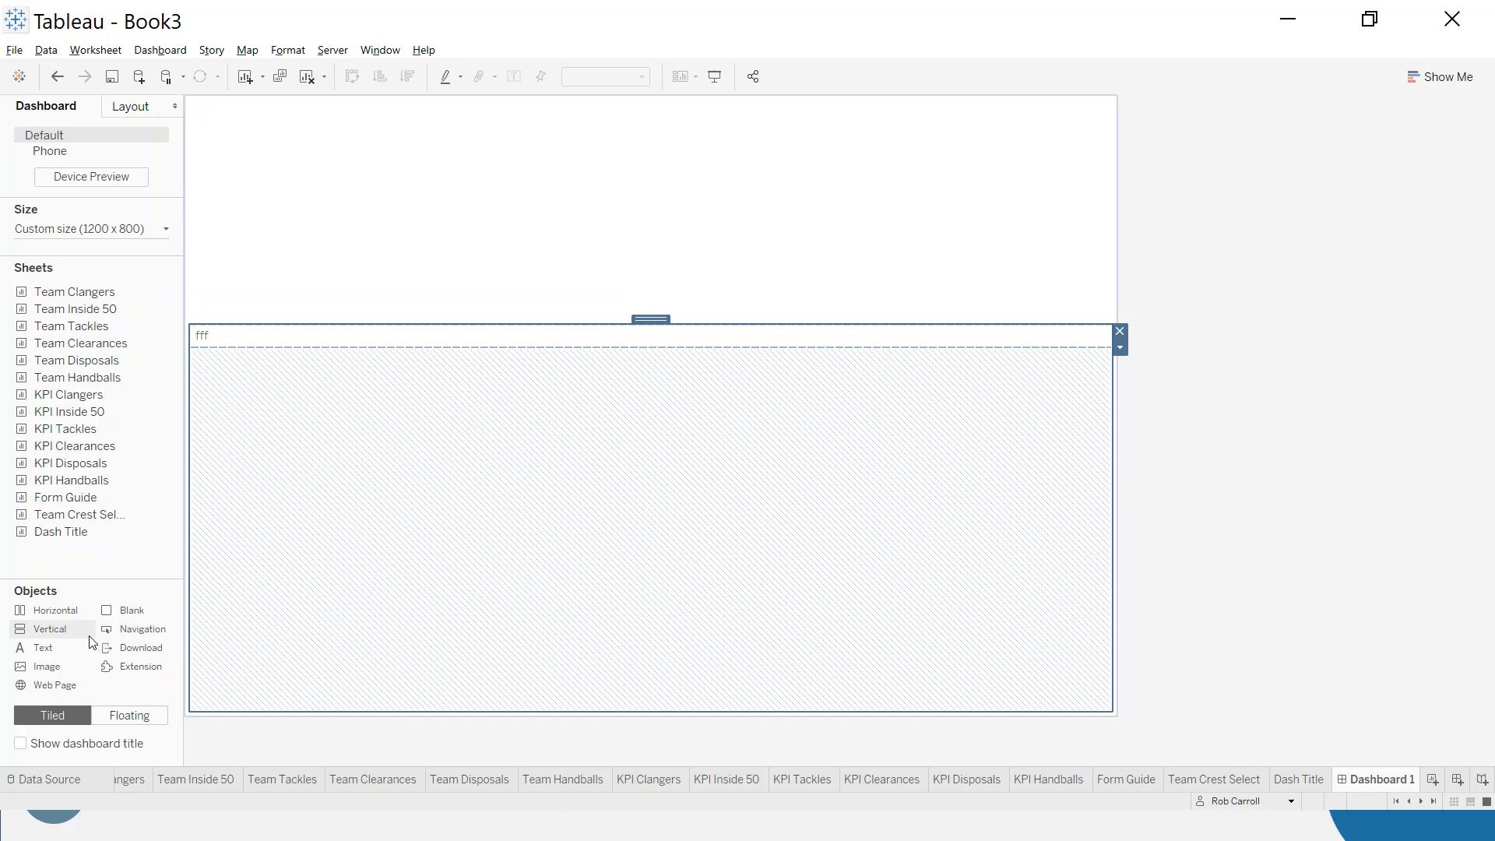
- Stack two Horizontal containers inside the Vertical container below the placeholder text, and remove the "fff" text object
drag(56, 615, 534, 377)
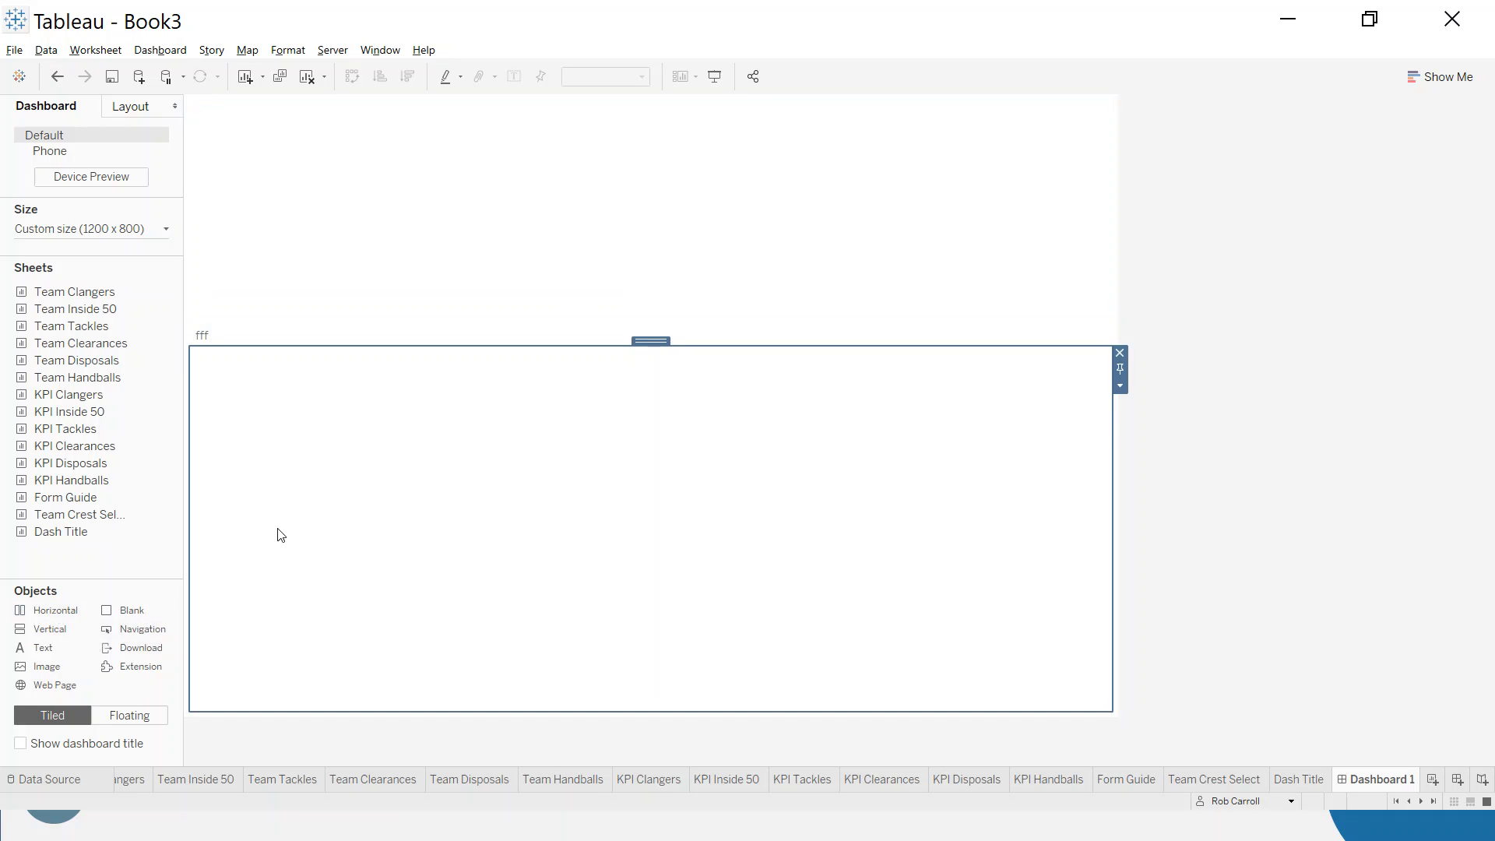
drag(40, 617, 279, 471)
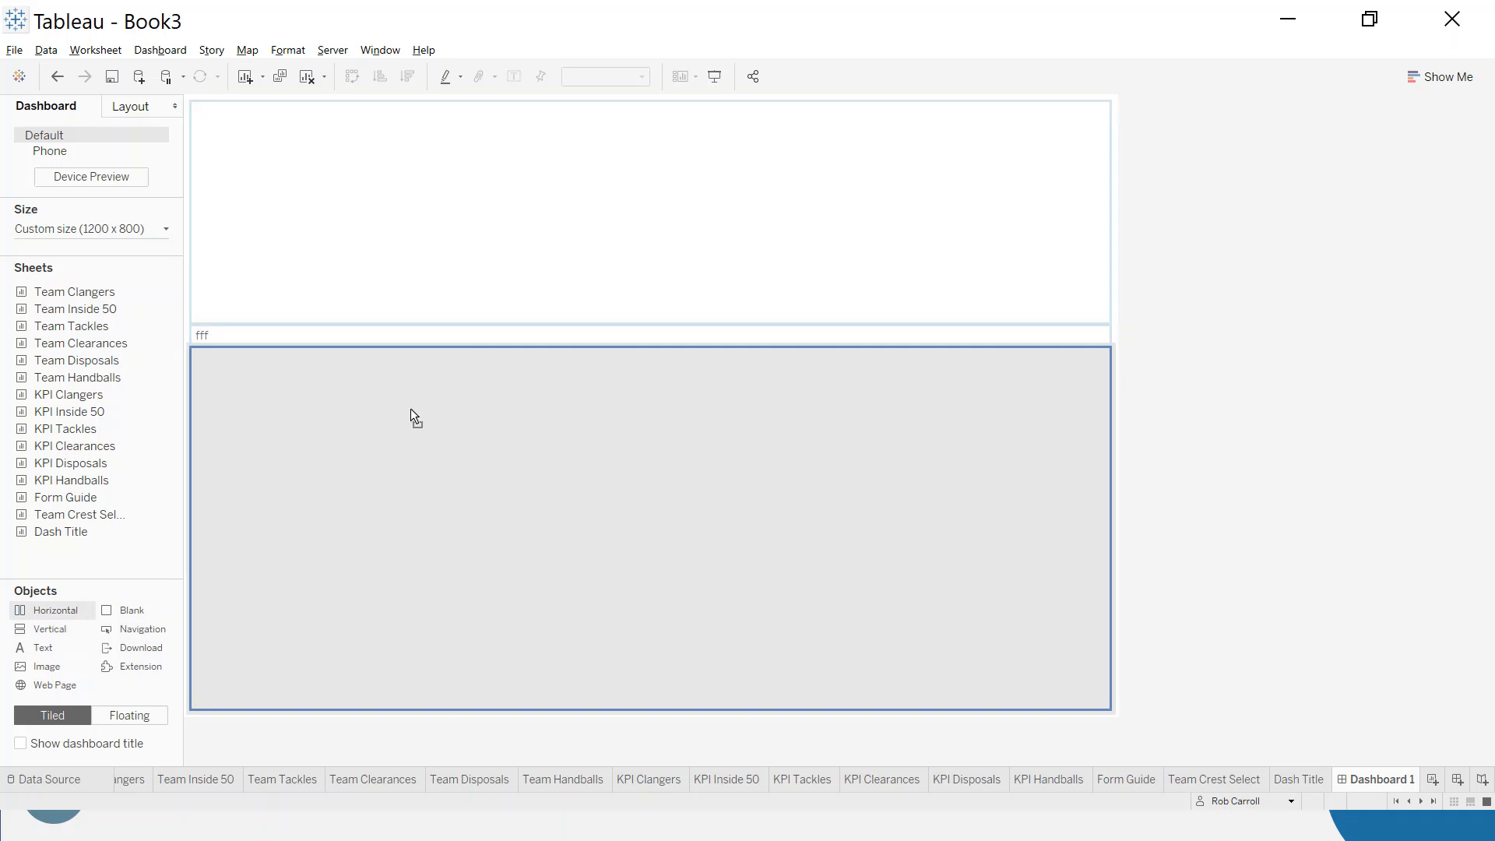
drag(489, 359, 504, 353)
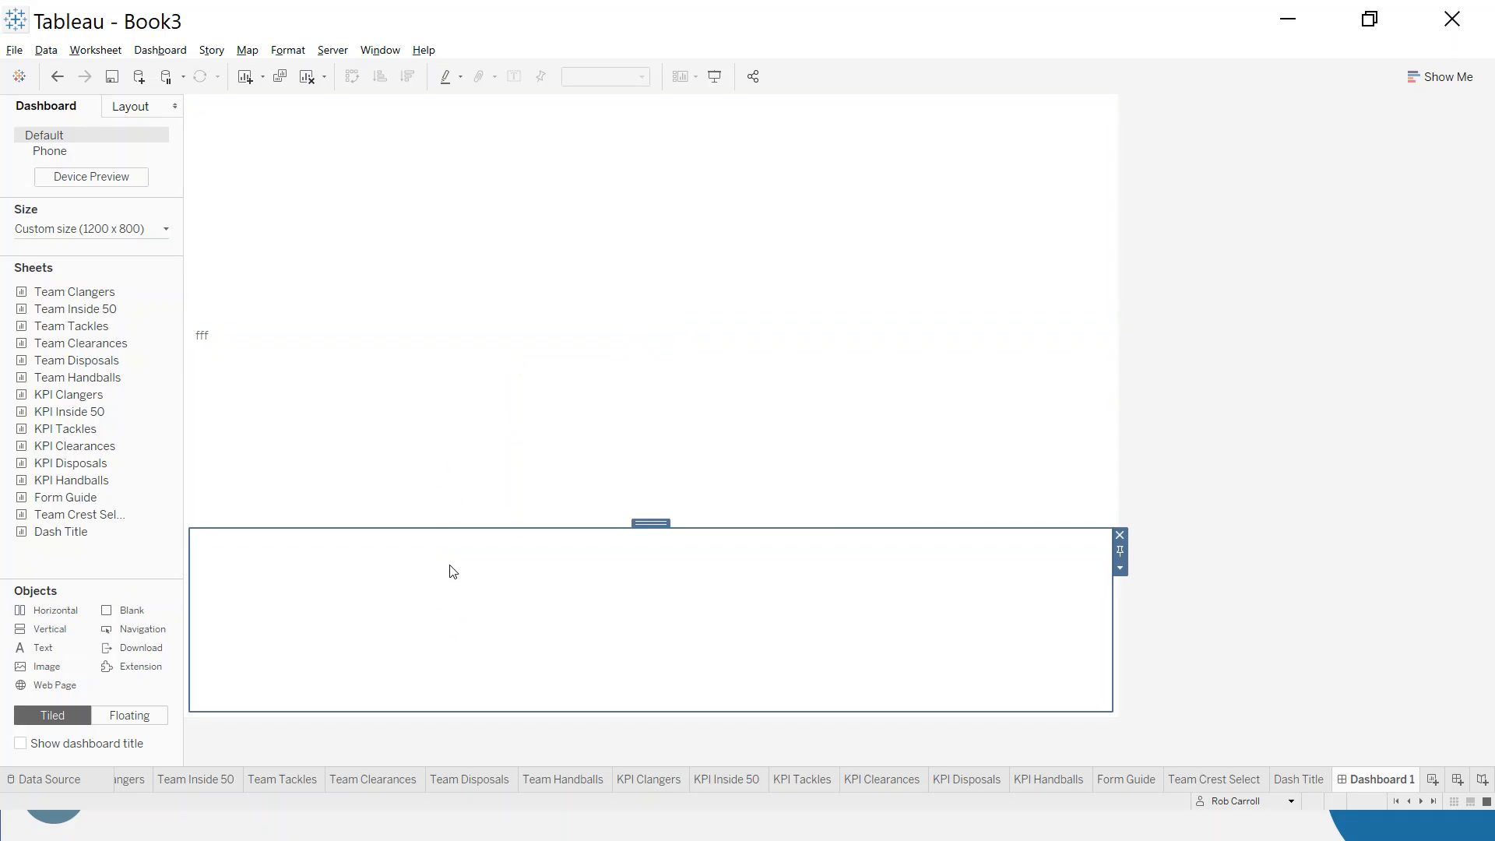
click(328, 328)
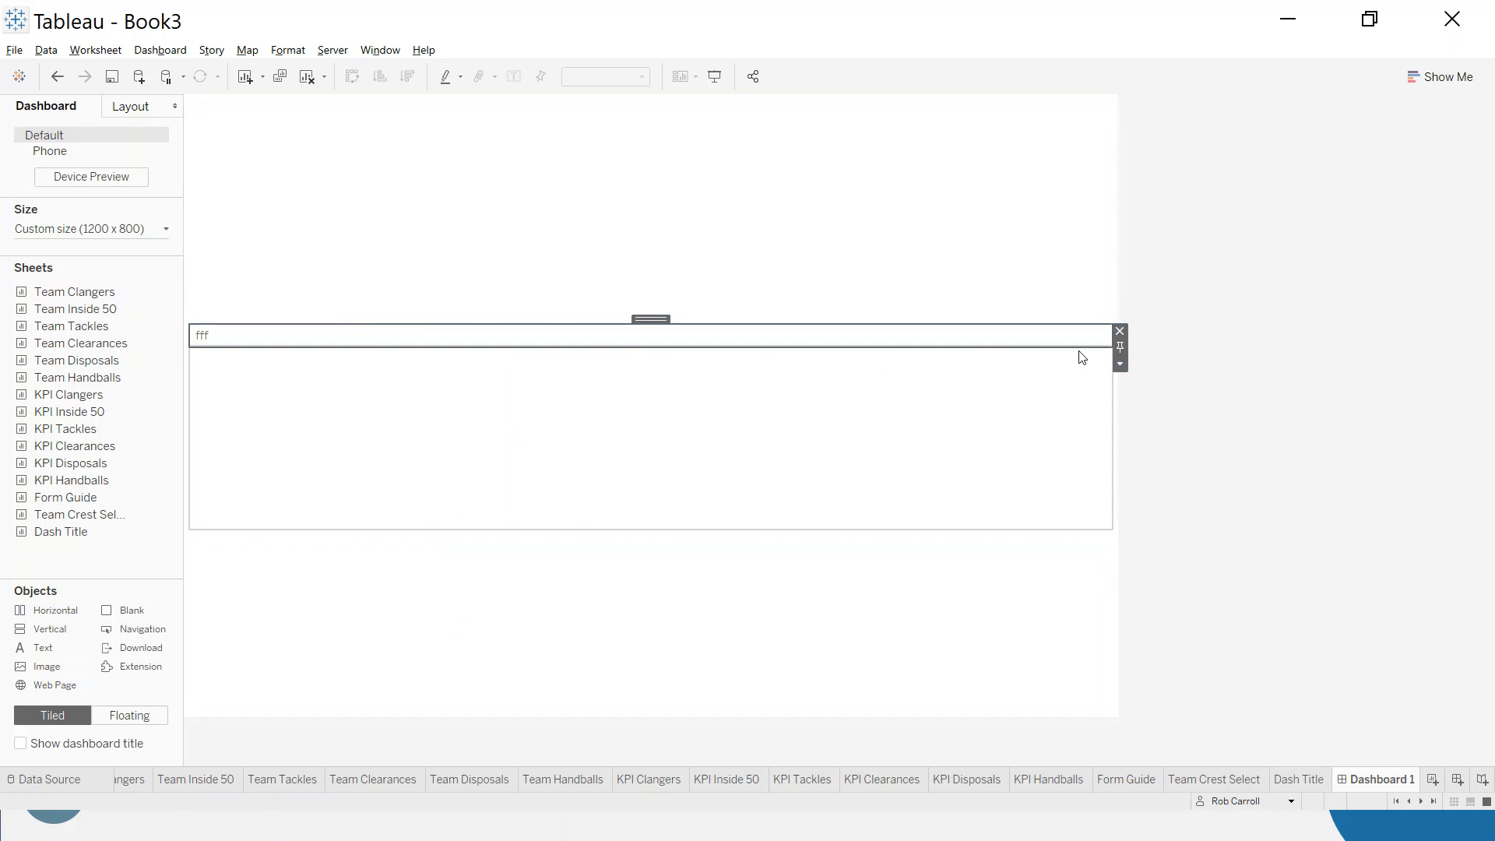
click(1120, 330)
- Distribute the Vertical container's contents evenly and check both Horizontal containers by selecting each one
click(436, 417)
click(453, 602)
click(430, 501)
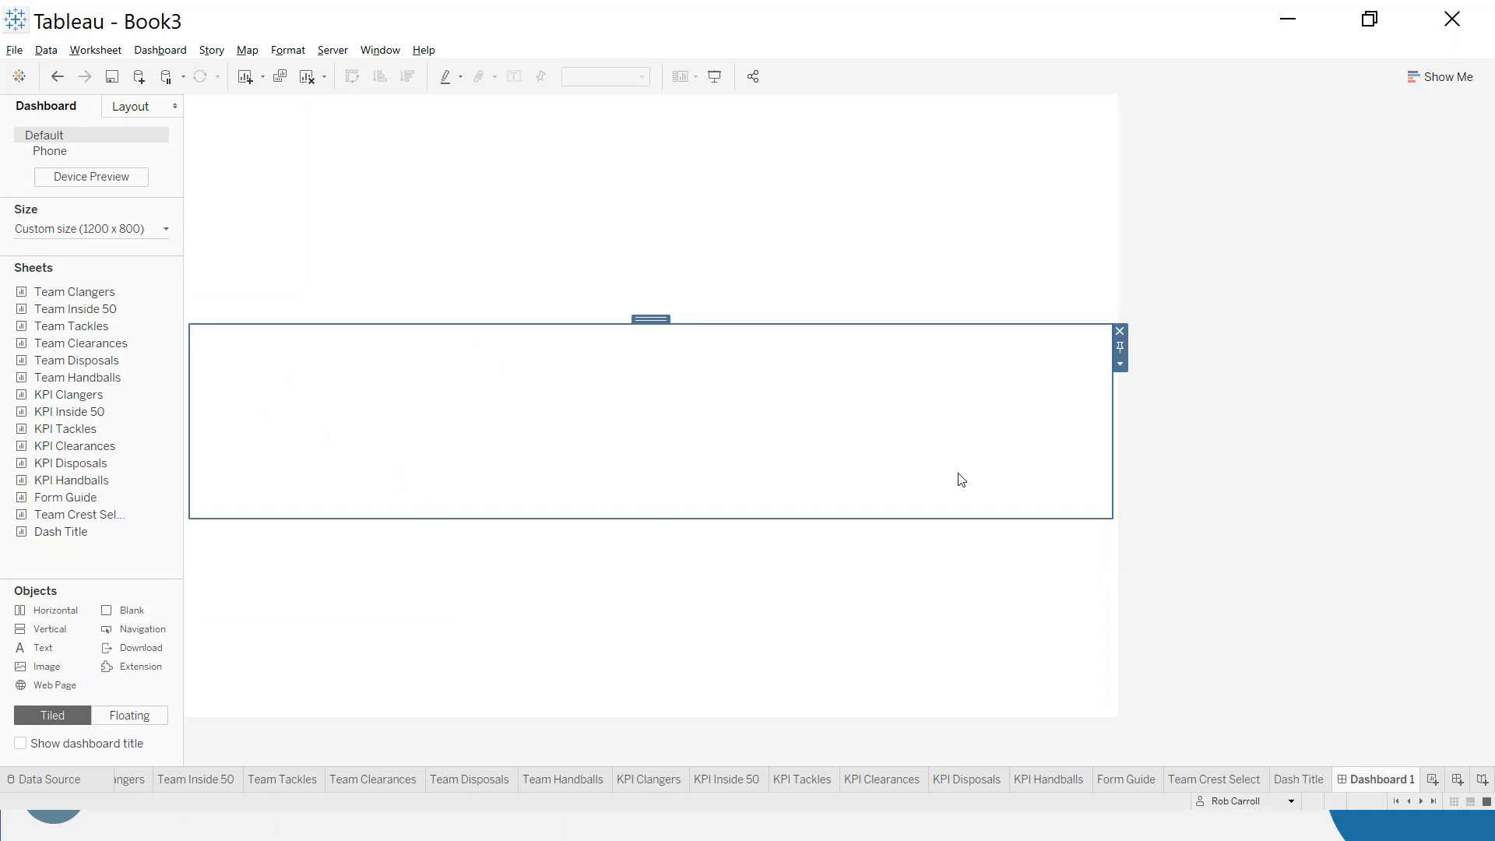
double_click(655, 317)
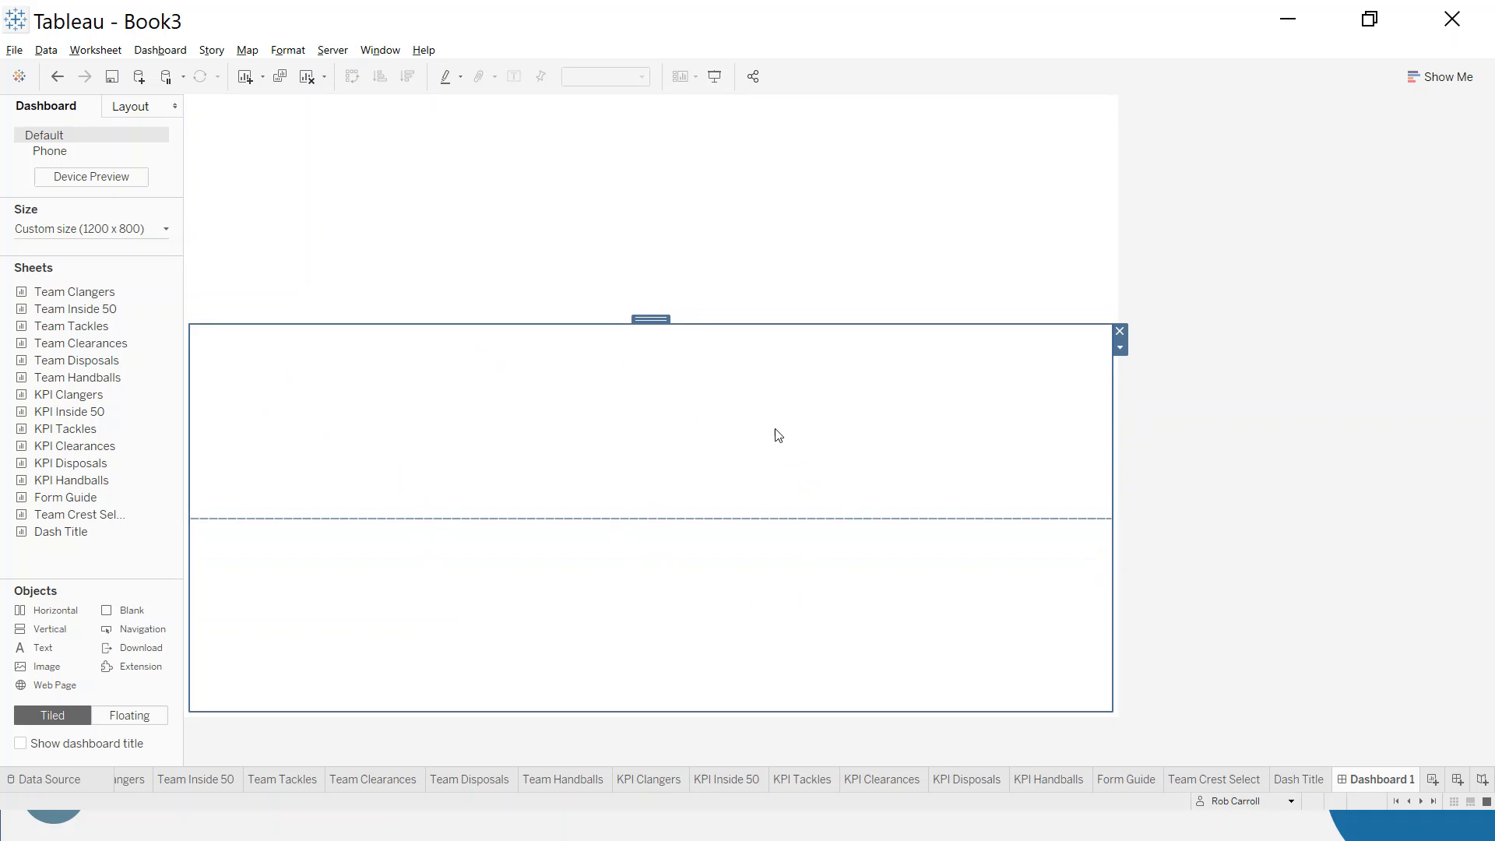
click(1120, 347)
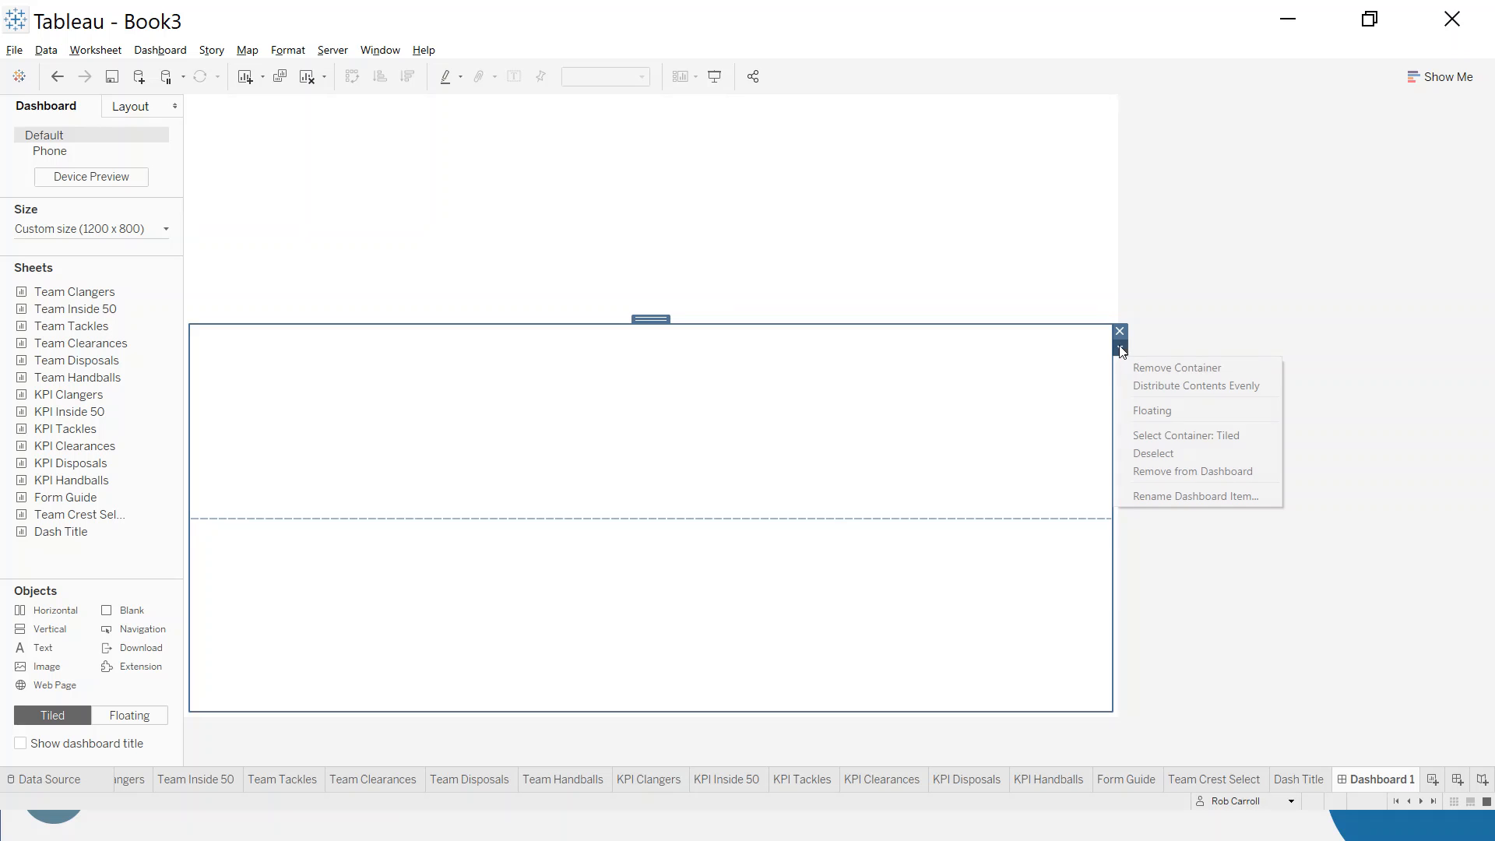
click(1175, 385)
click(794, 450)
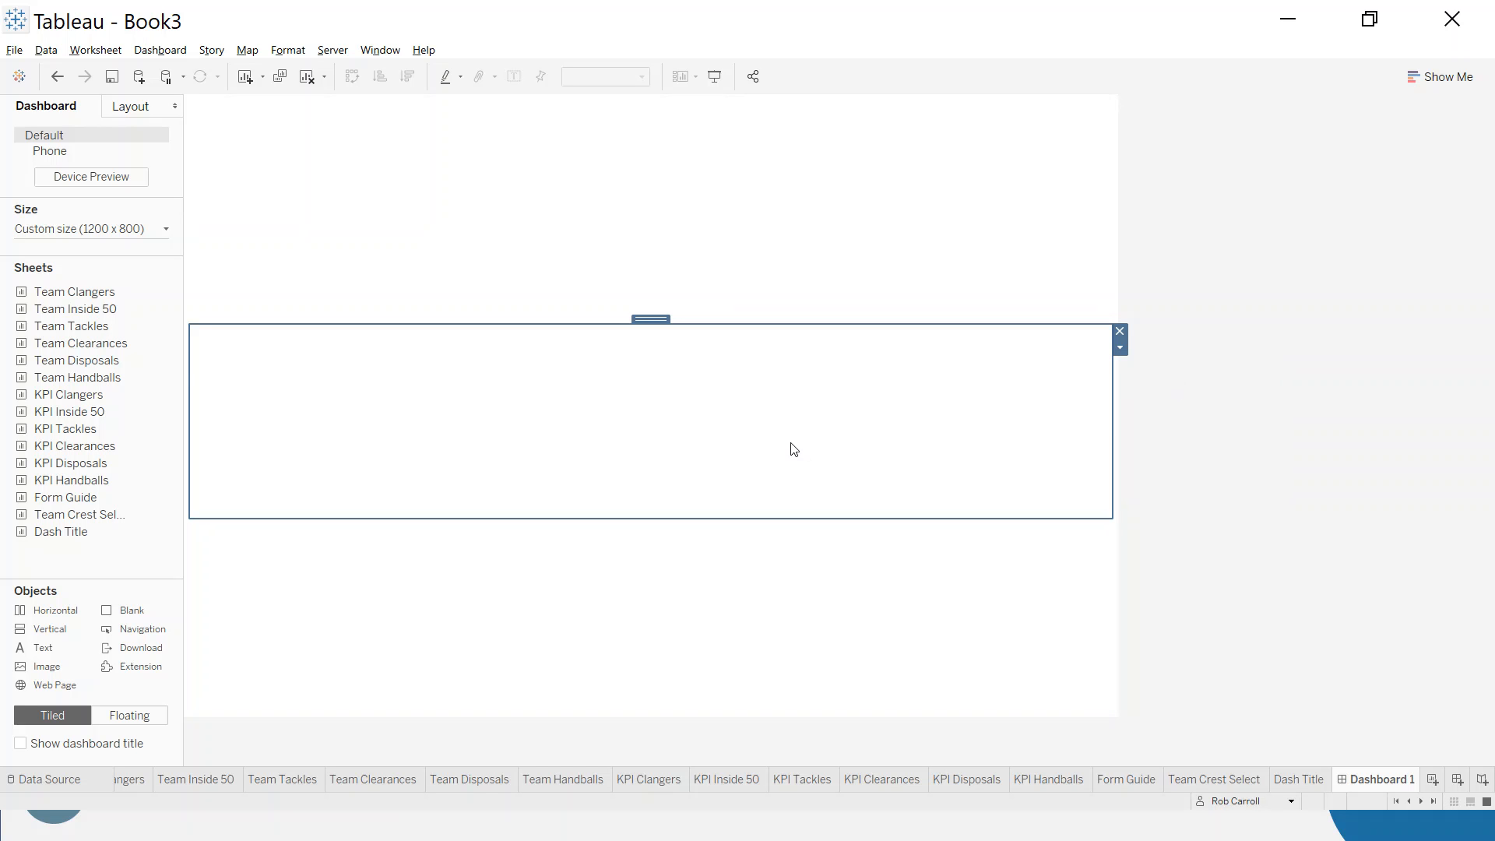
click(790, 575)
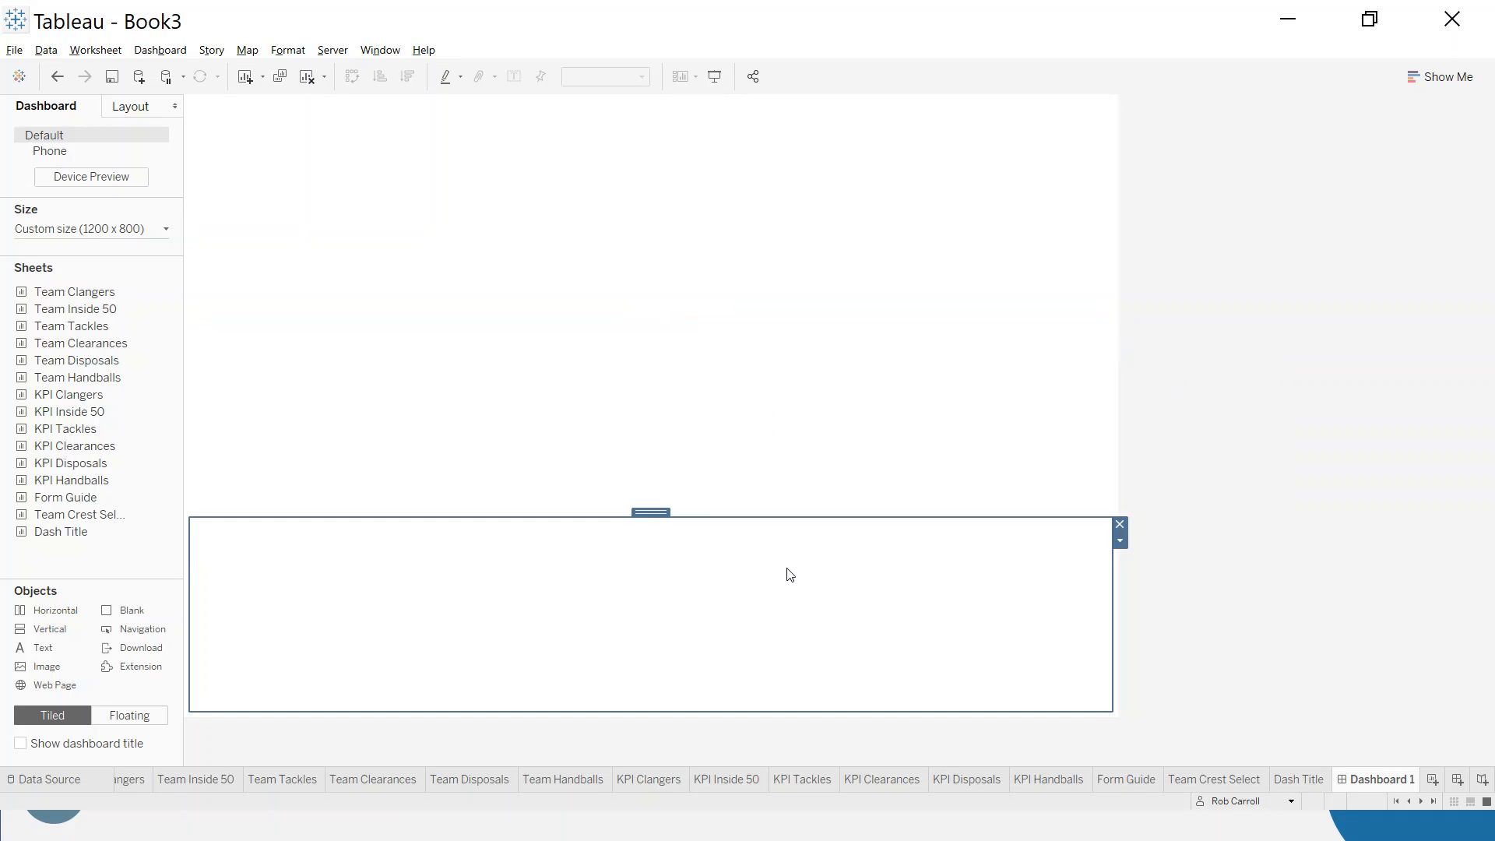
click(685, 447)
click(686, 545)
- Place a text object reading "ggg" in the upper Horizontal container as a placeholder
click(658, 467)
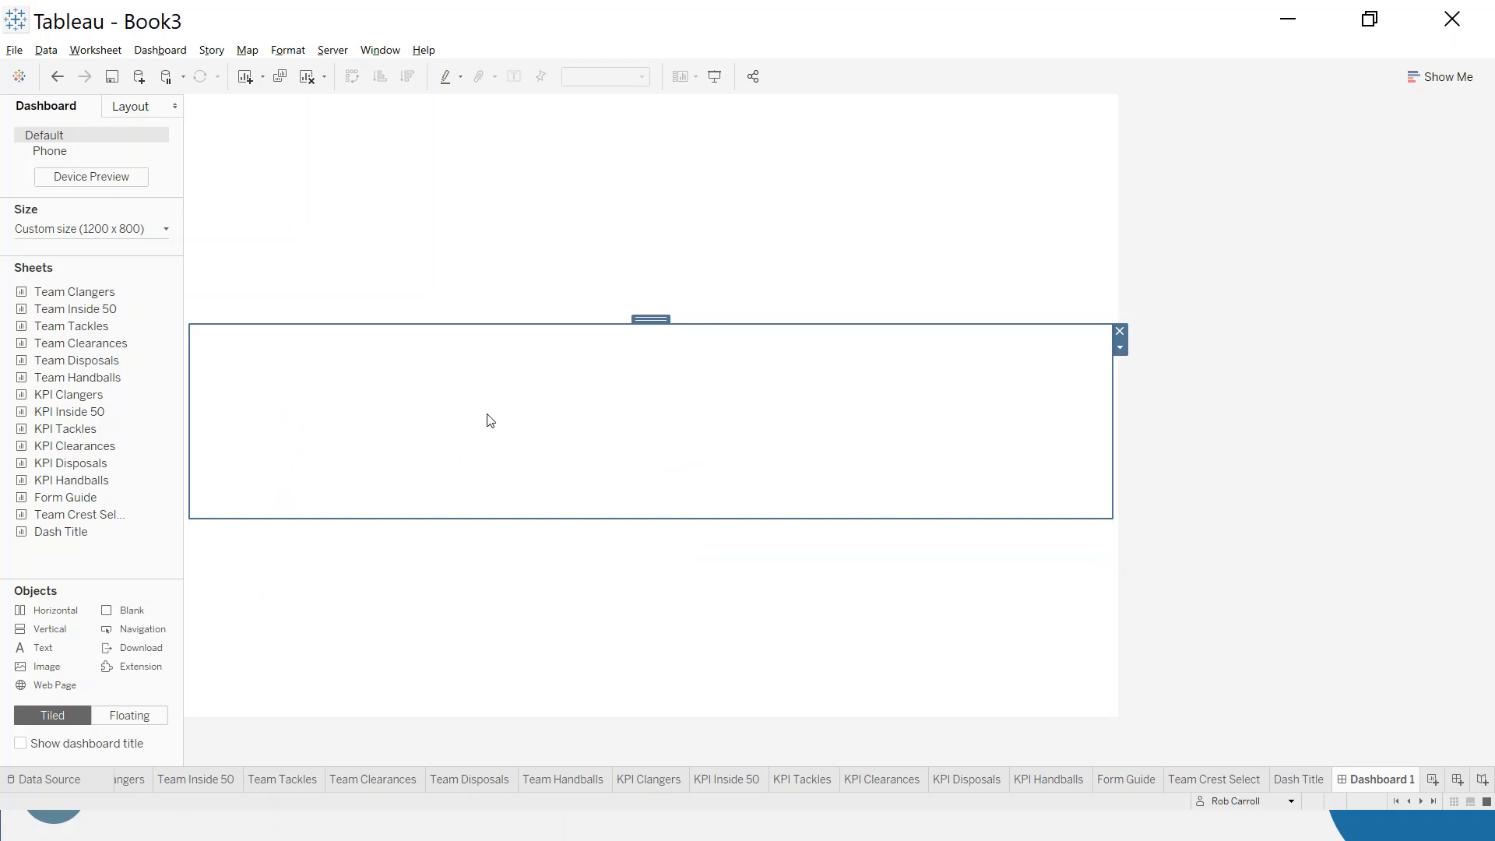
drag(43, 648, 472, 434)
text(ggg)
click(848, 517)
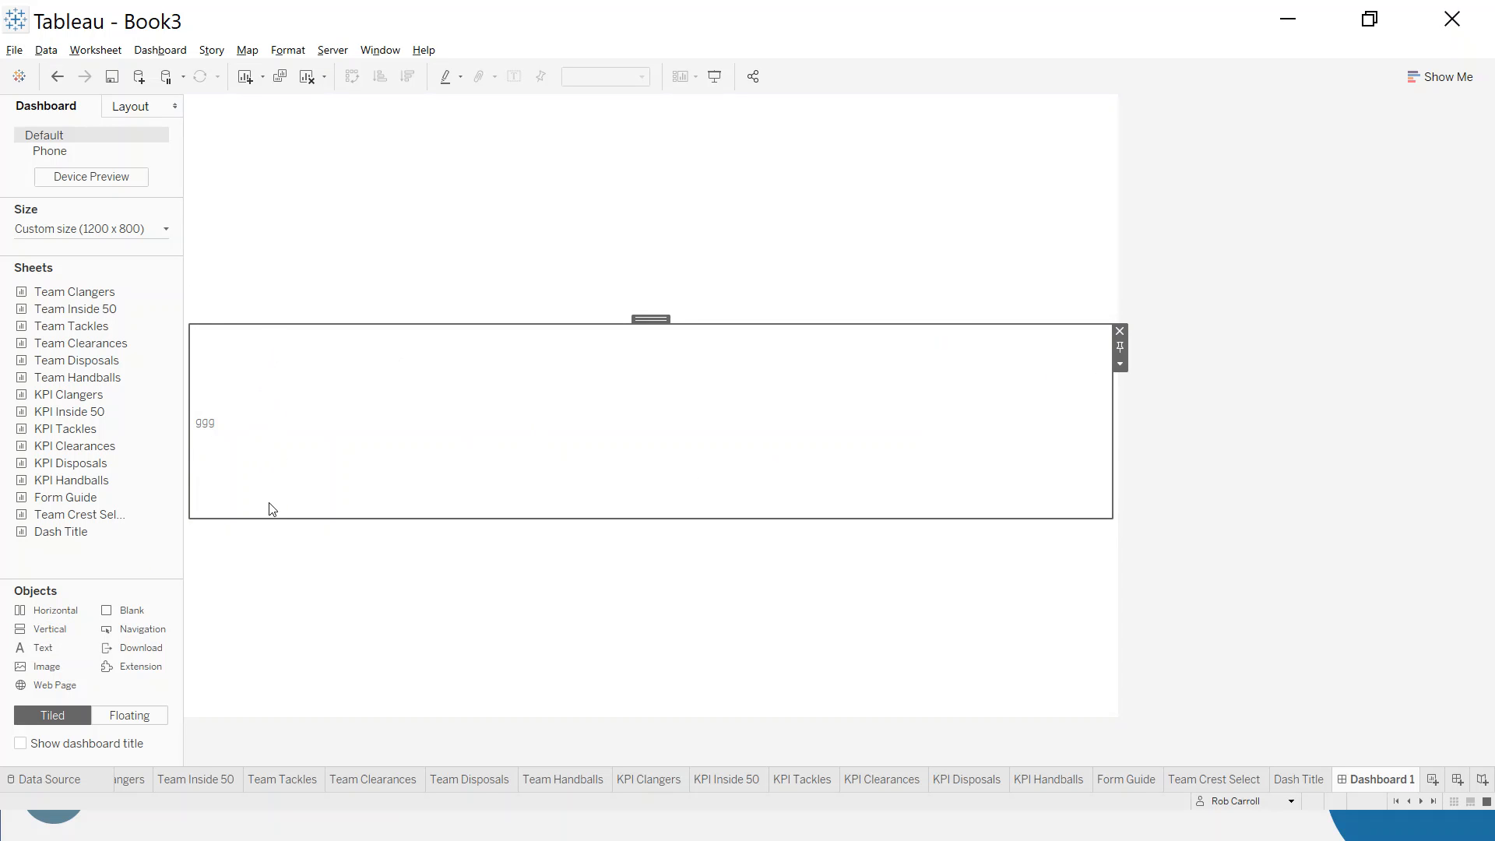
- Add three Vertical containers side by side in the upper Horizontal container and remove its "ggg" placeholder text
drag(42, 637, 240, 458)
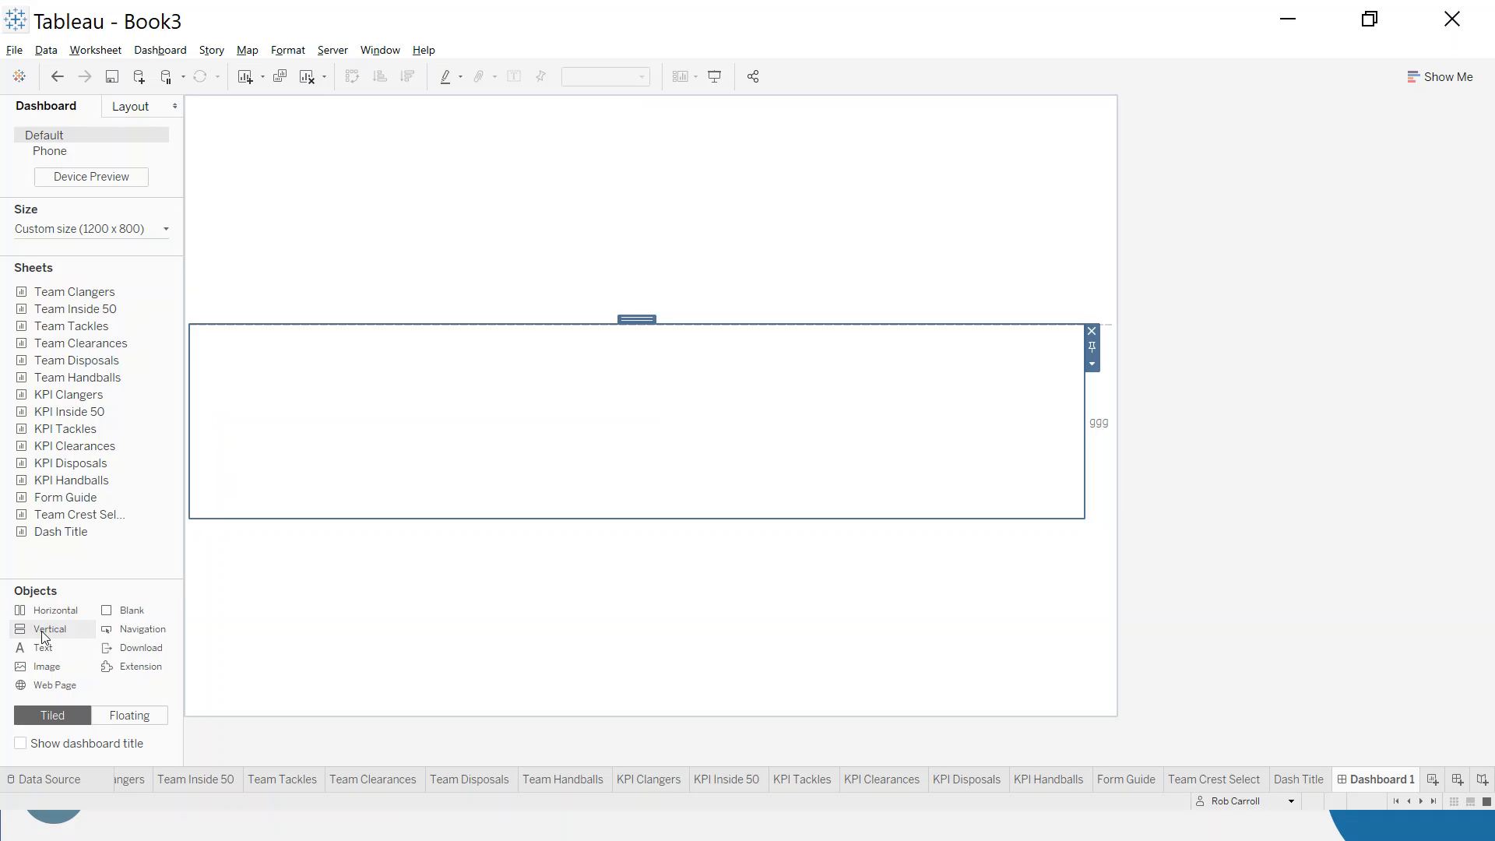
drag(45, 634, 869, 439)
drag(1044, 437, 1076, 427)
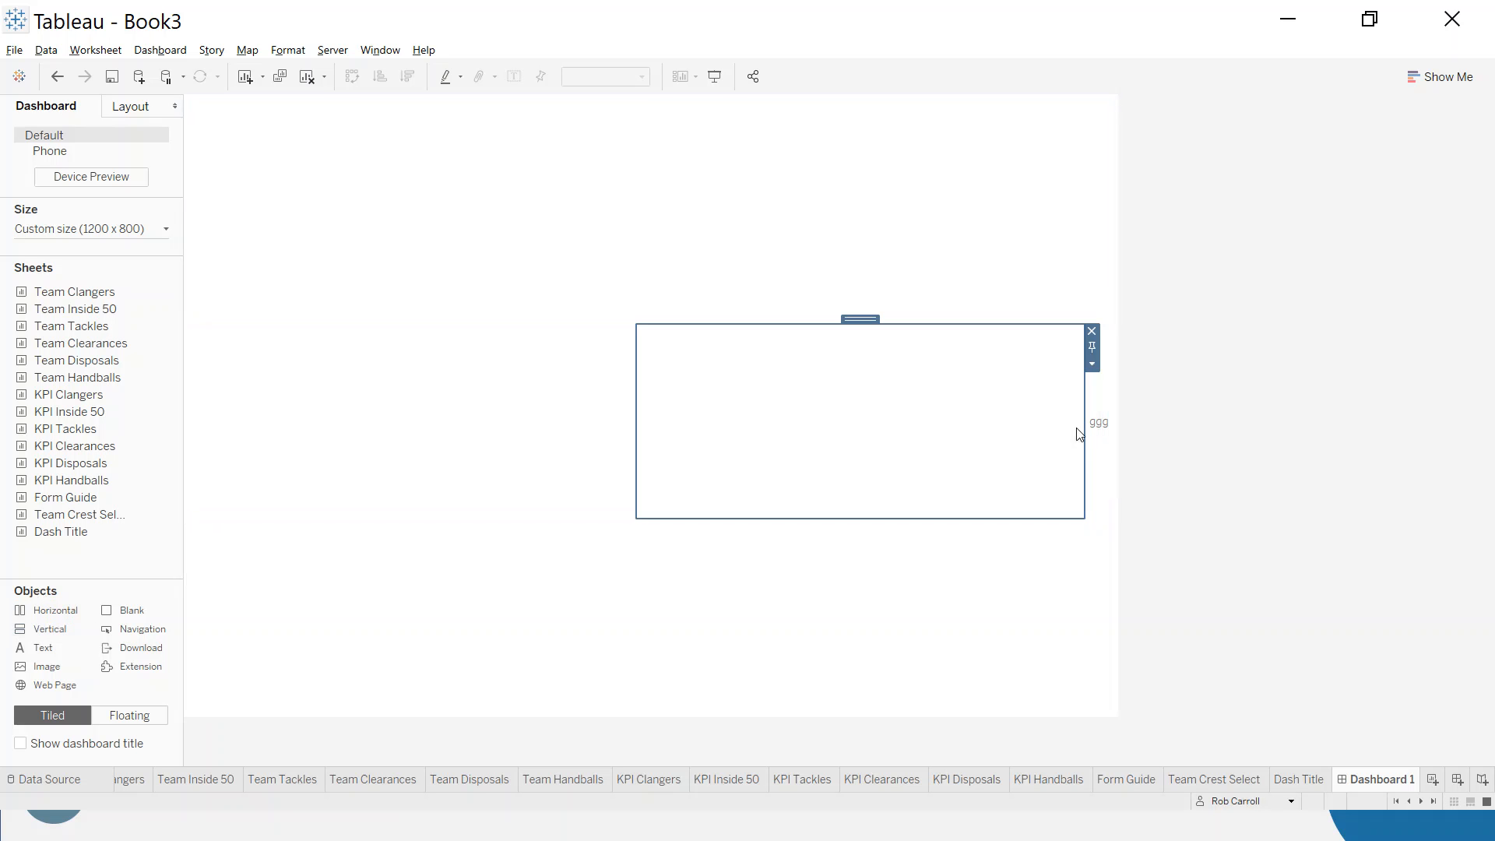
drag(45, 633, 633, 427)
click(460, 434)
click(649, 425)
click(863, 422)
click(1105, 407)
click(1120, 331)
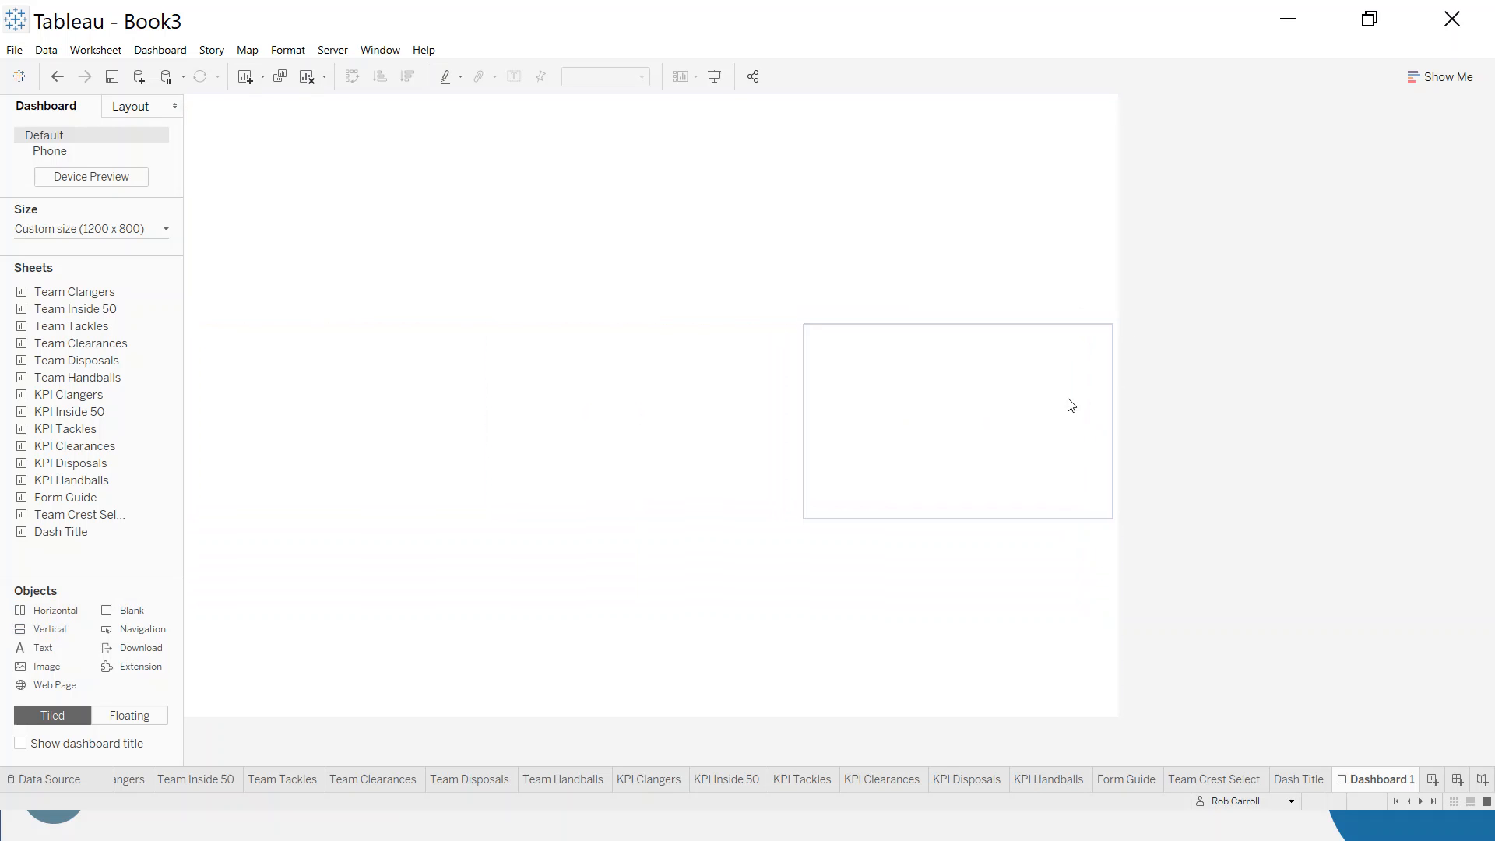
- Distribute the upper Horizontal container's contents evenly and check its three columns by selecting each one
double_click(958, 318)
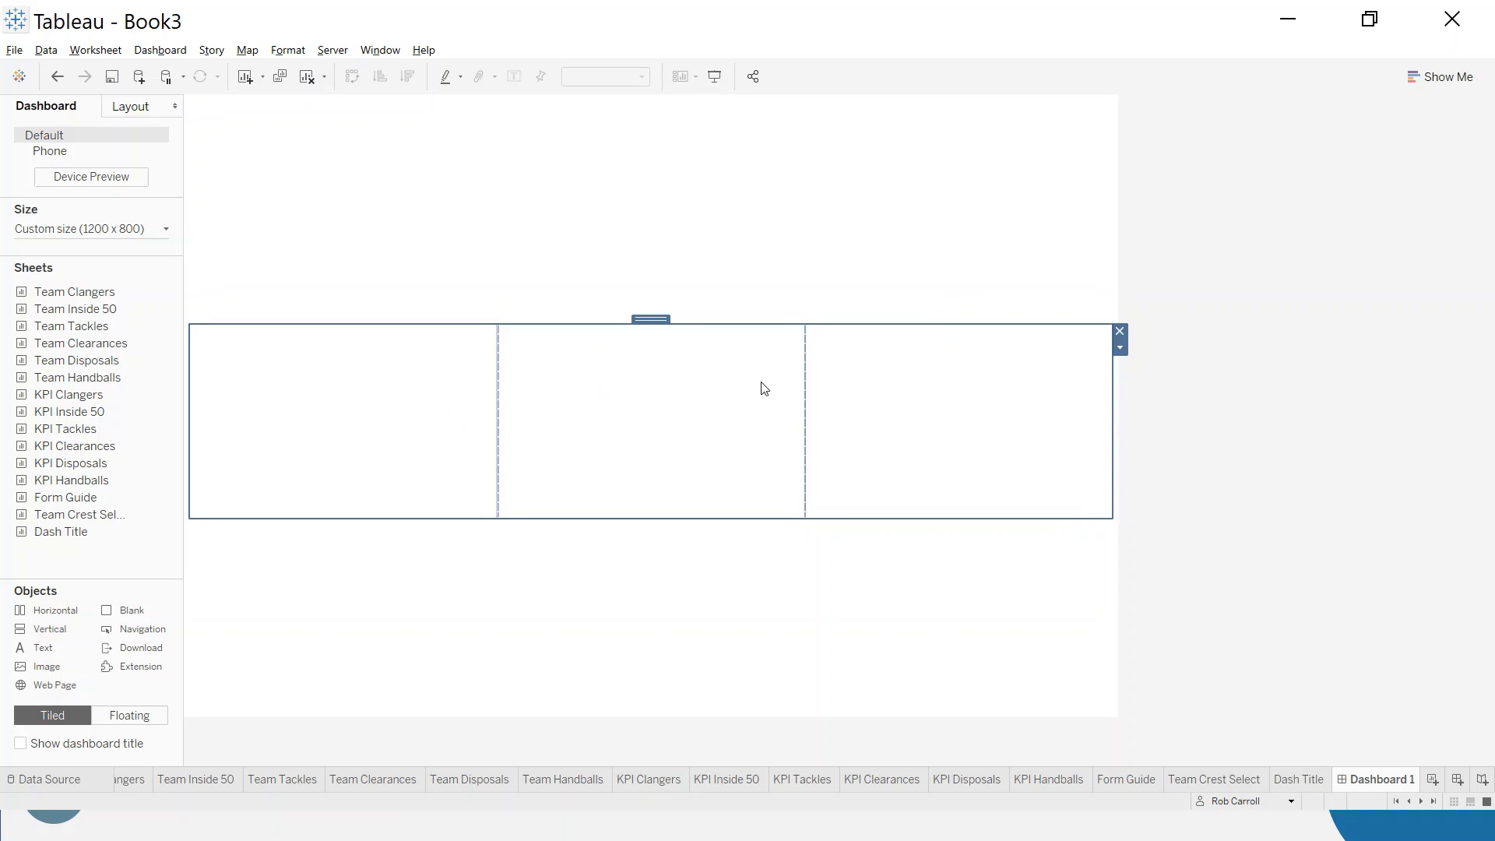
click(1120, 347)
click(1161, 387)
click(343, 441)
click(624, 420)
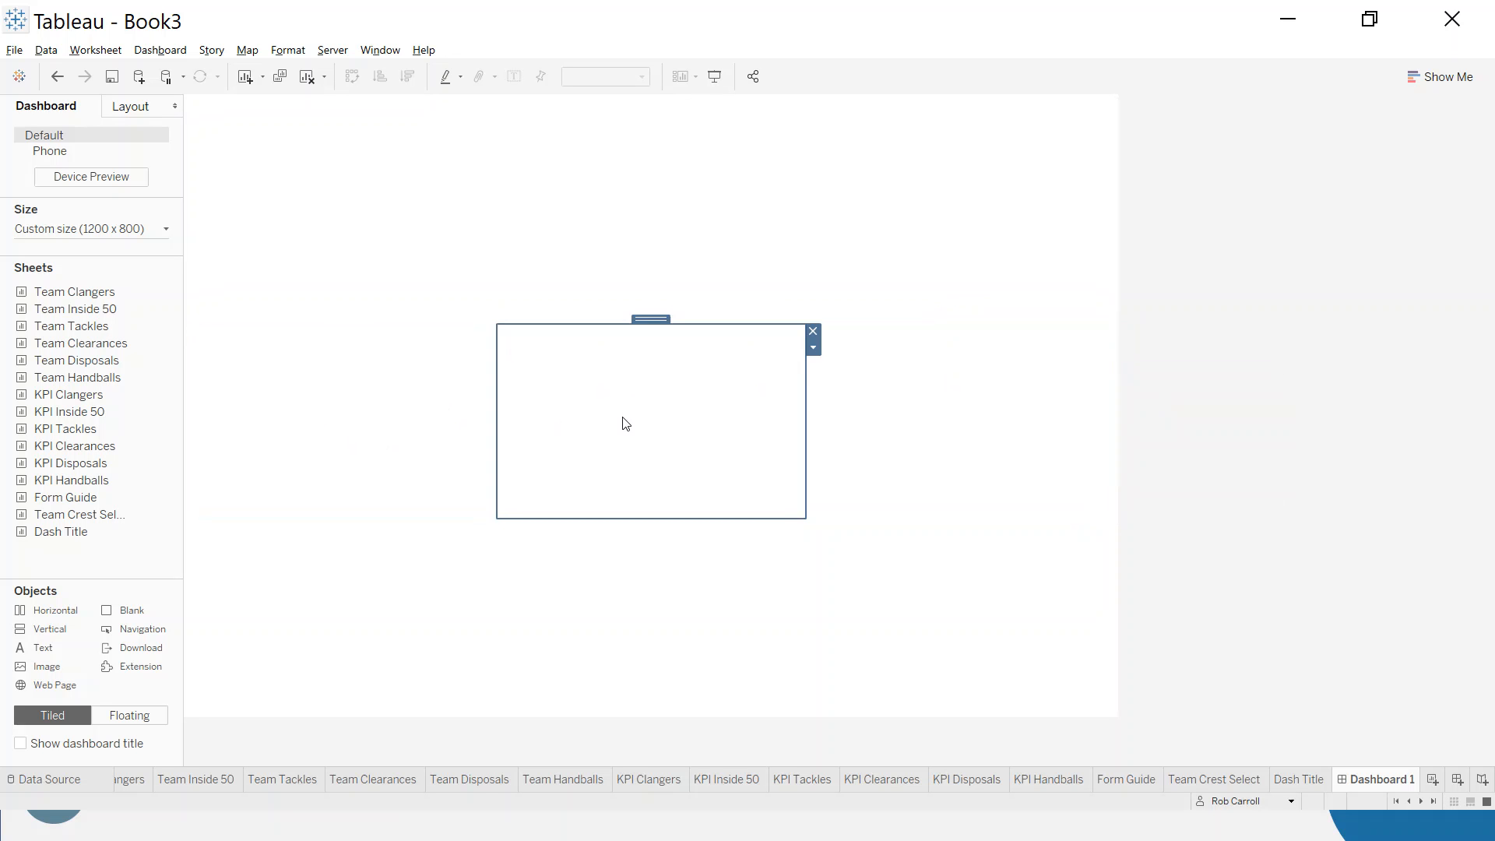
click(890, 429)
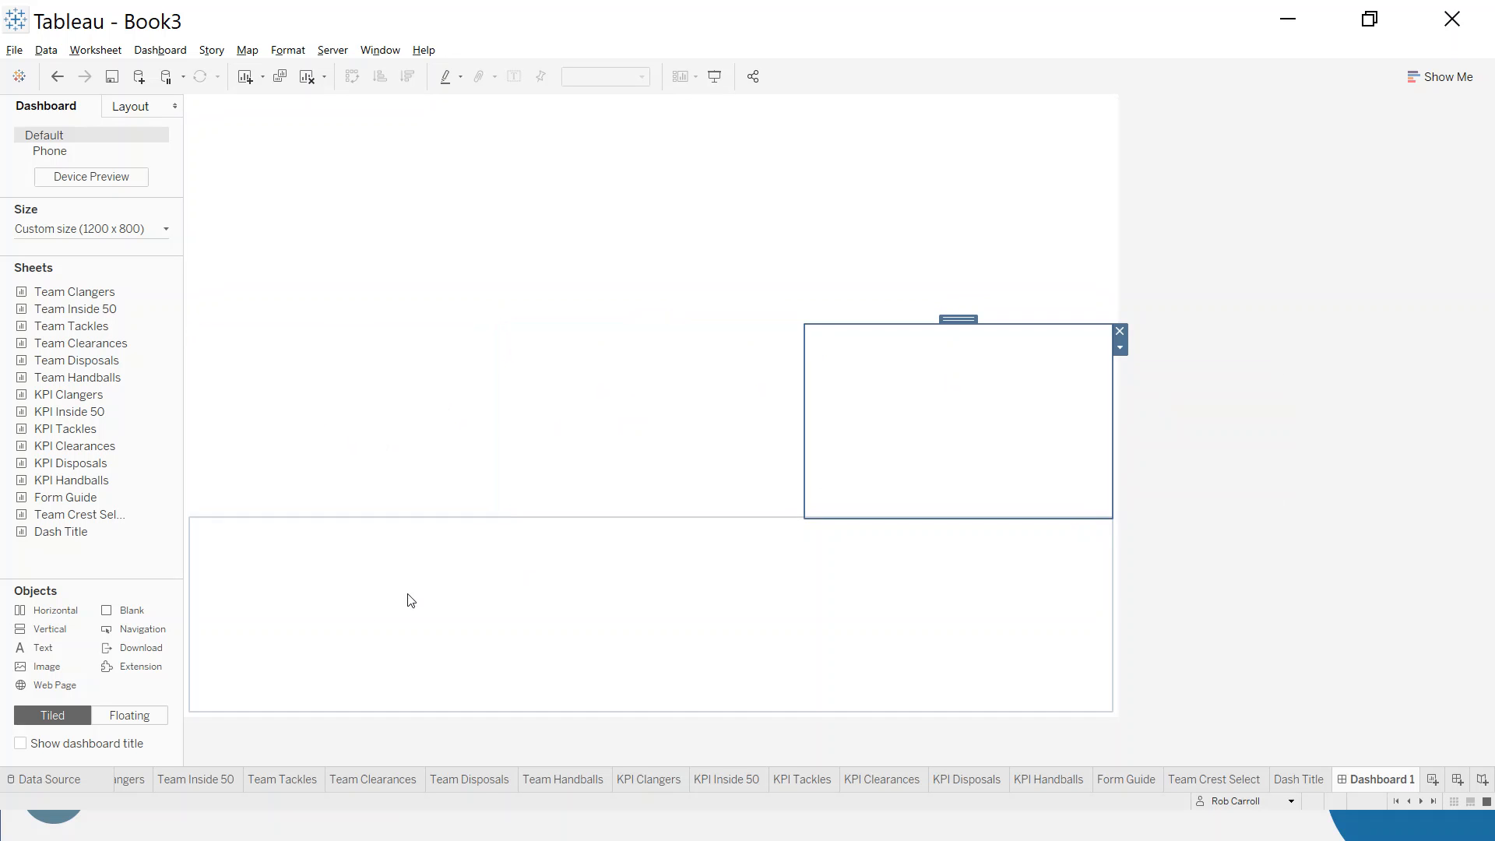
- Place a text object reading "fff" in the lower Horizontal container as a placeholder
click(334, 623)
drag(47, 651, 418, 597)
text(fff)
click(844, 519)
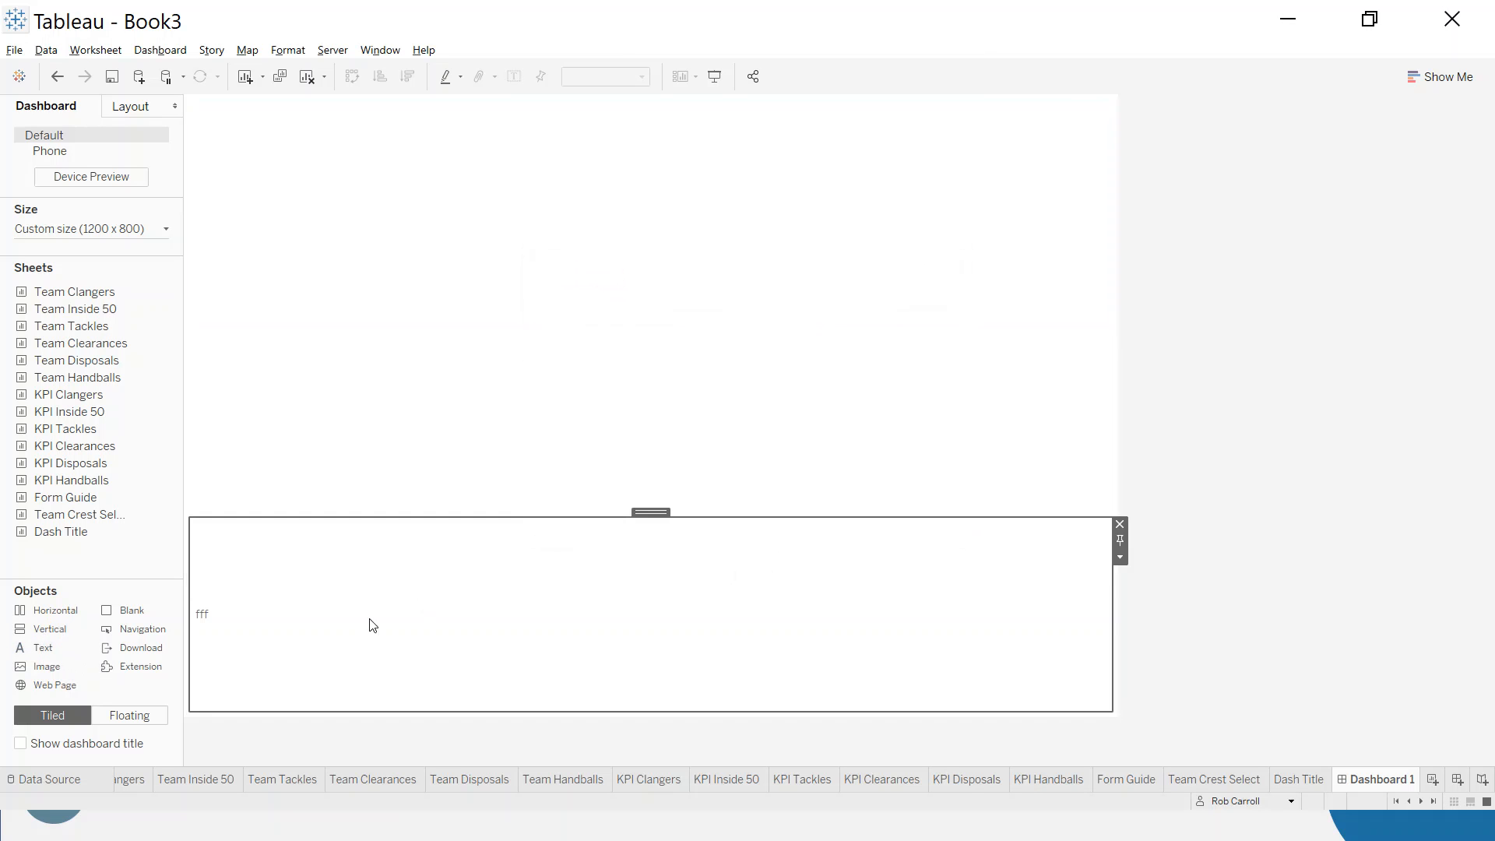
- Add three layout containers side by side in the lower Horizontal container, remove its "fff" placeholder text and select the rightmost container
drag(45, 616, 243, 612)
drag(51, 631, 975, 615)
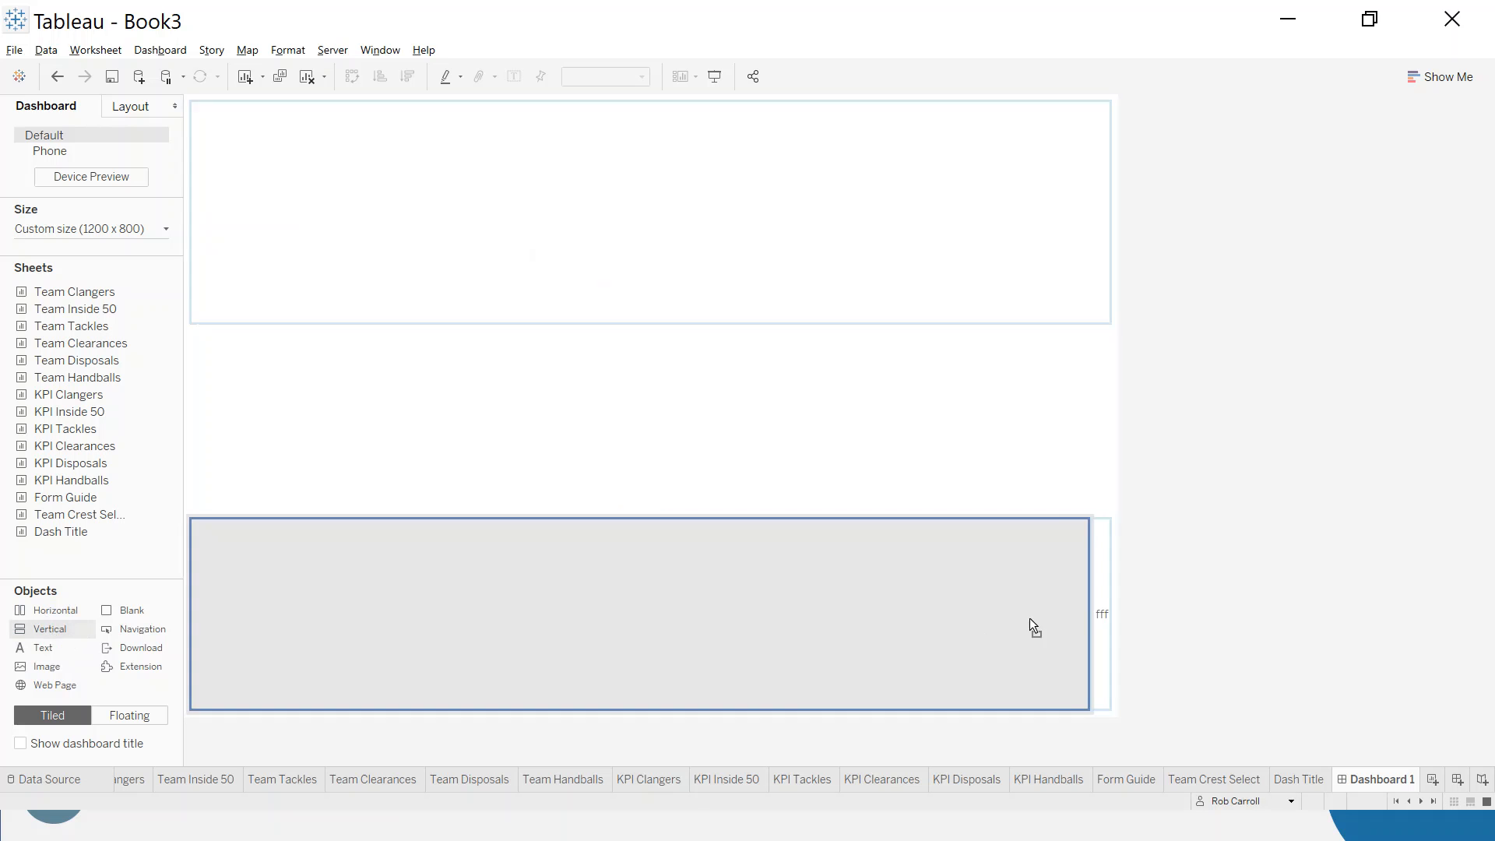
drag(1075, 620, 1083, 621)
drag(87, 628, 637, 632)
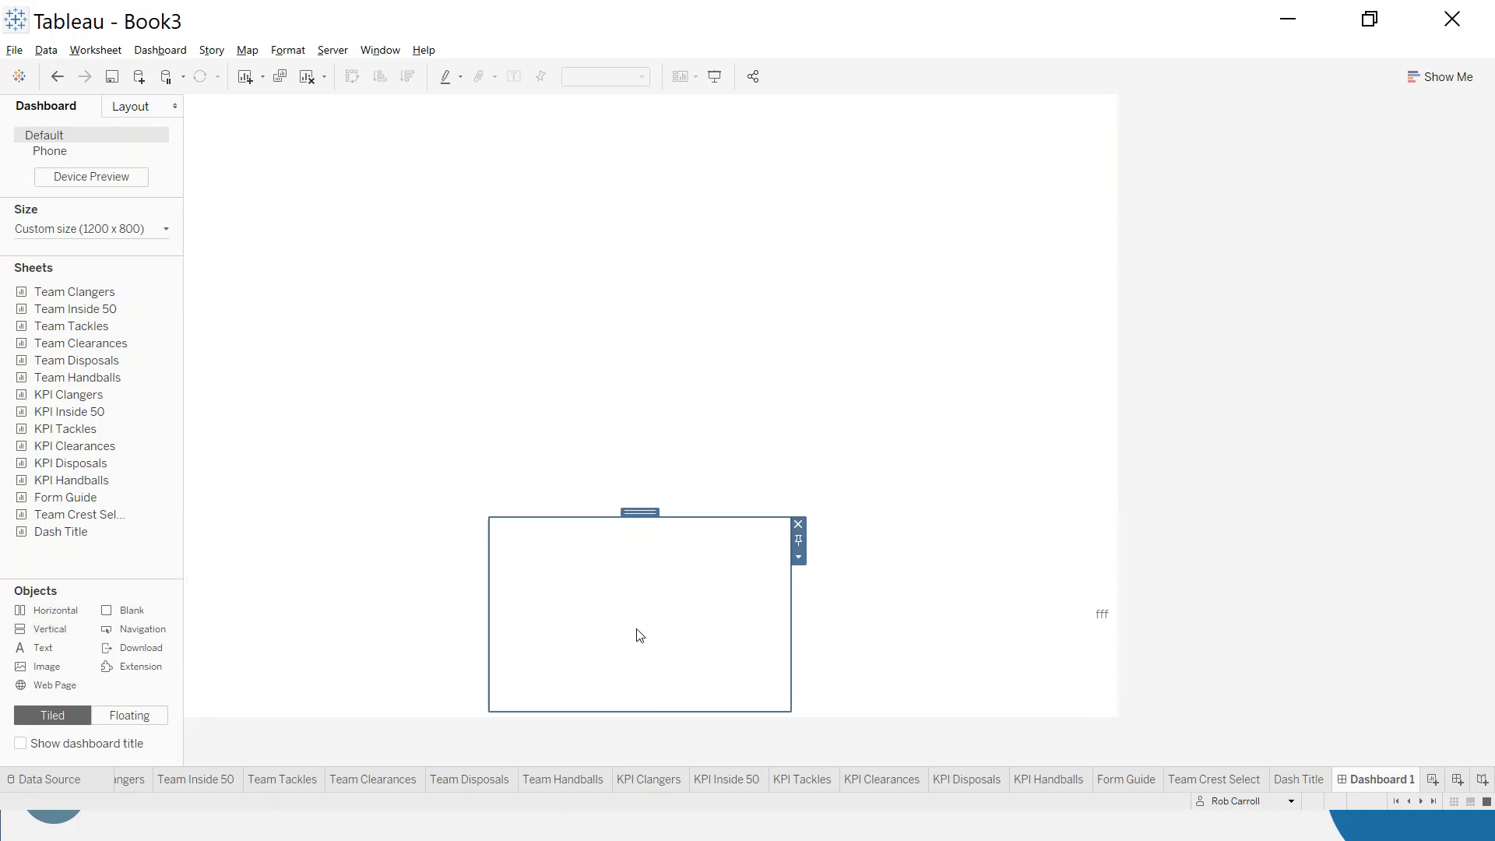
click(1112, 594)
click(1120, 525)
click(919, 587)
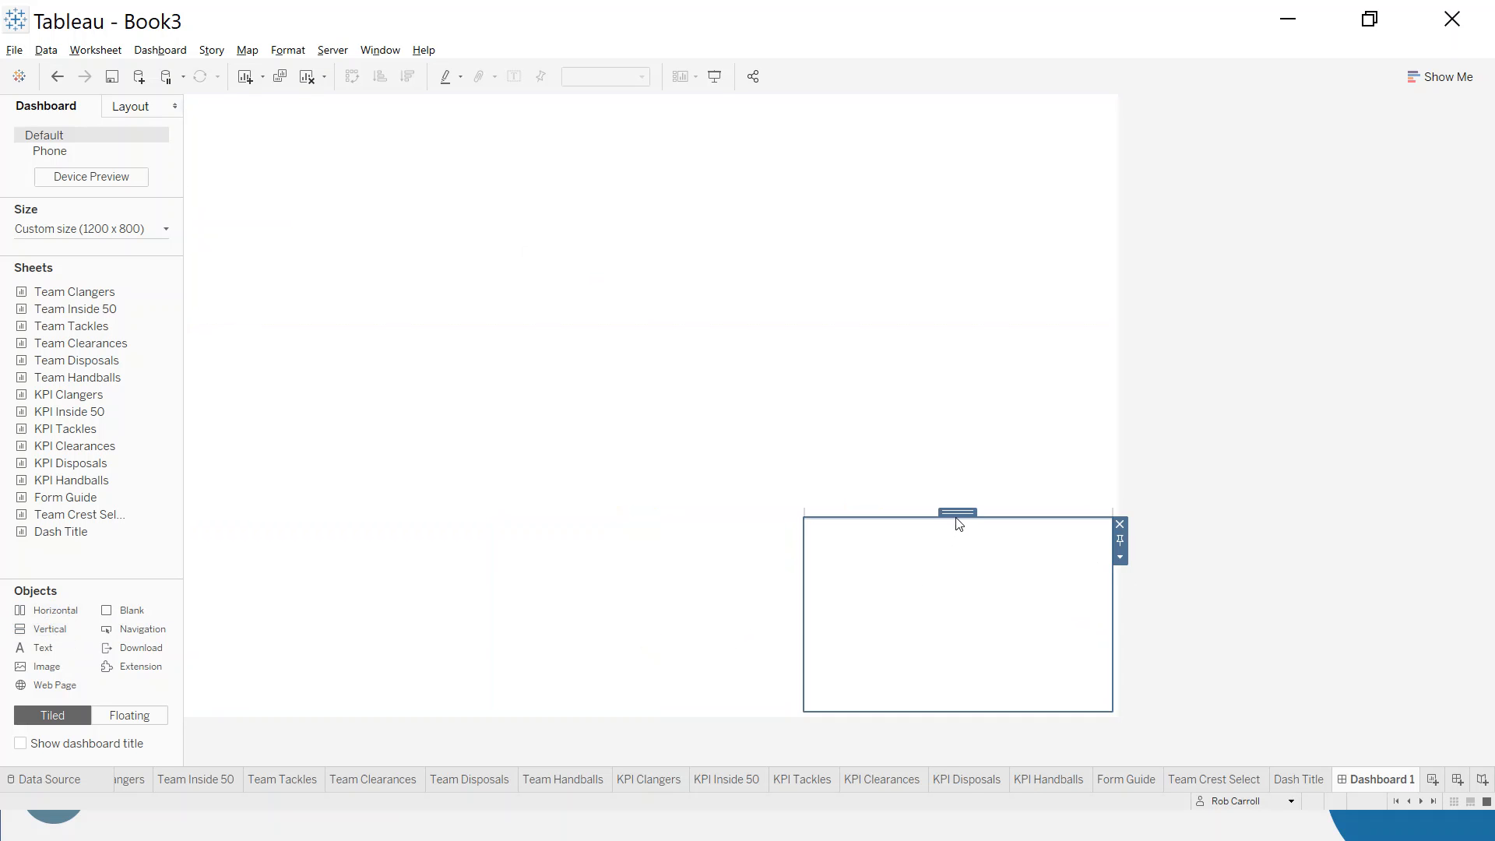
- Distribute the lower Horizontal container's contents evenly and select the first column of the upper KPI row
double_click(957, 514)
click(1120, 540)
click(1158, 578)
drag(661, 548, 398, 467)
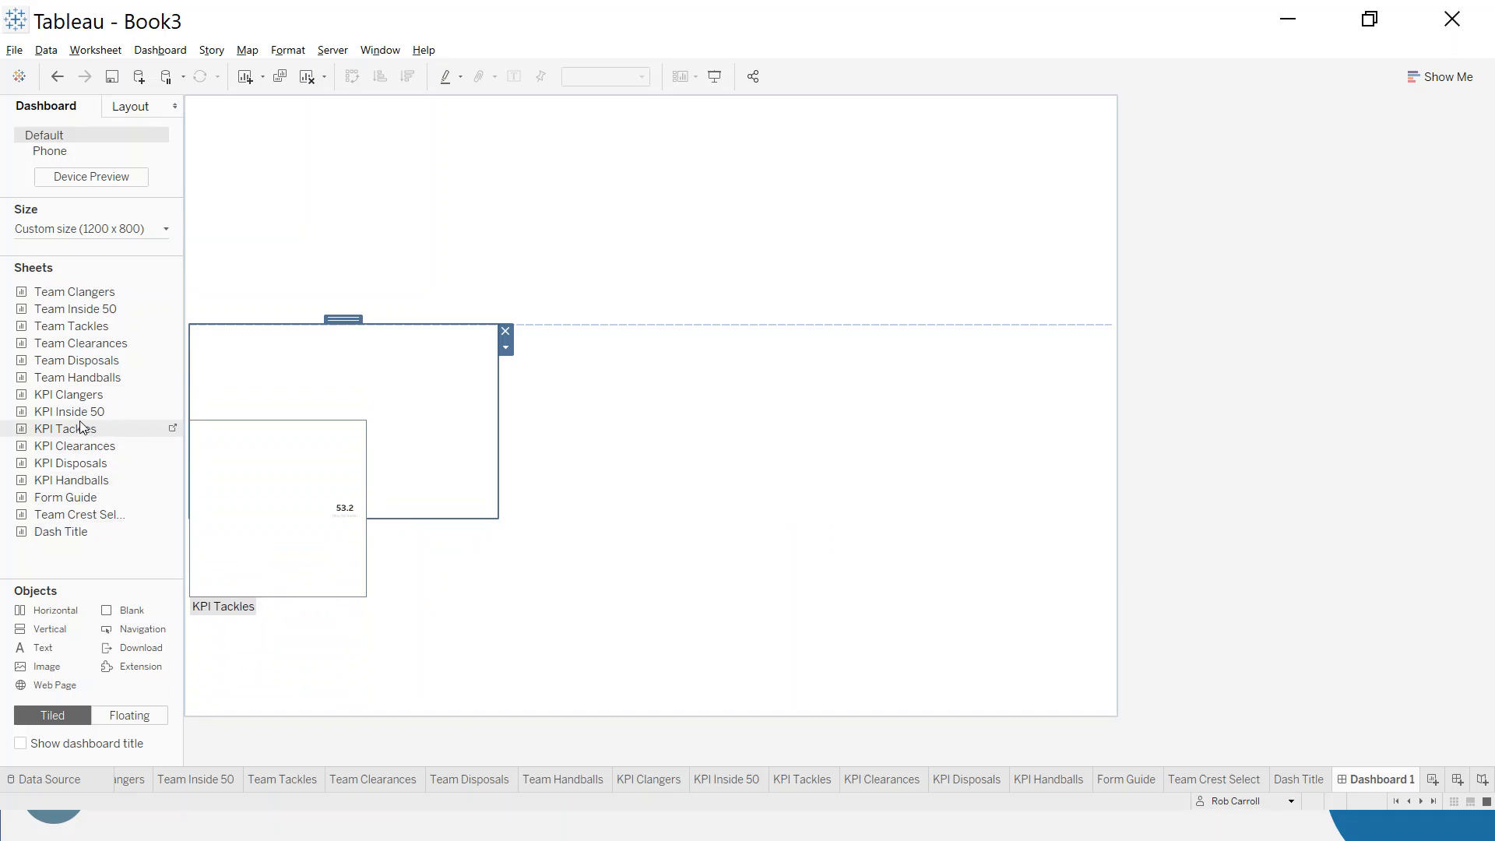
- Add the KPI Clangers sheet to the upper KPI row's first column with Team Clangers beneath it, and hide the Team Clangers title
drag(58, 395, 292, 394)
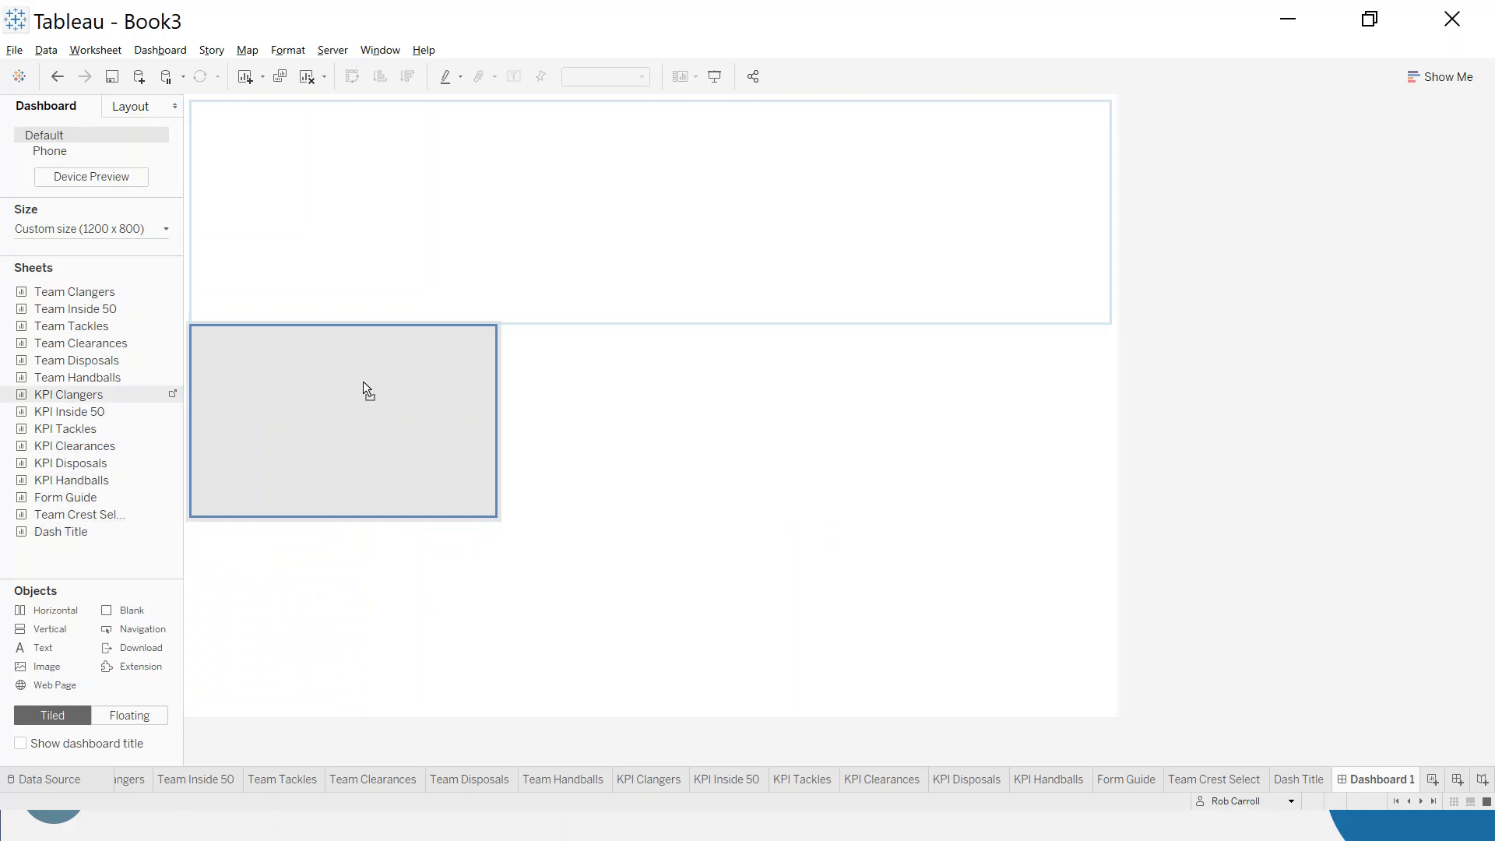
drag(329, 363, 330, 368)
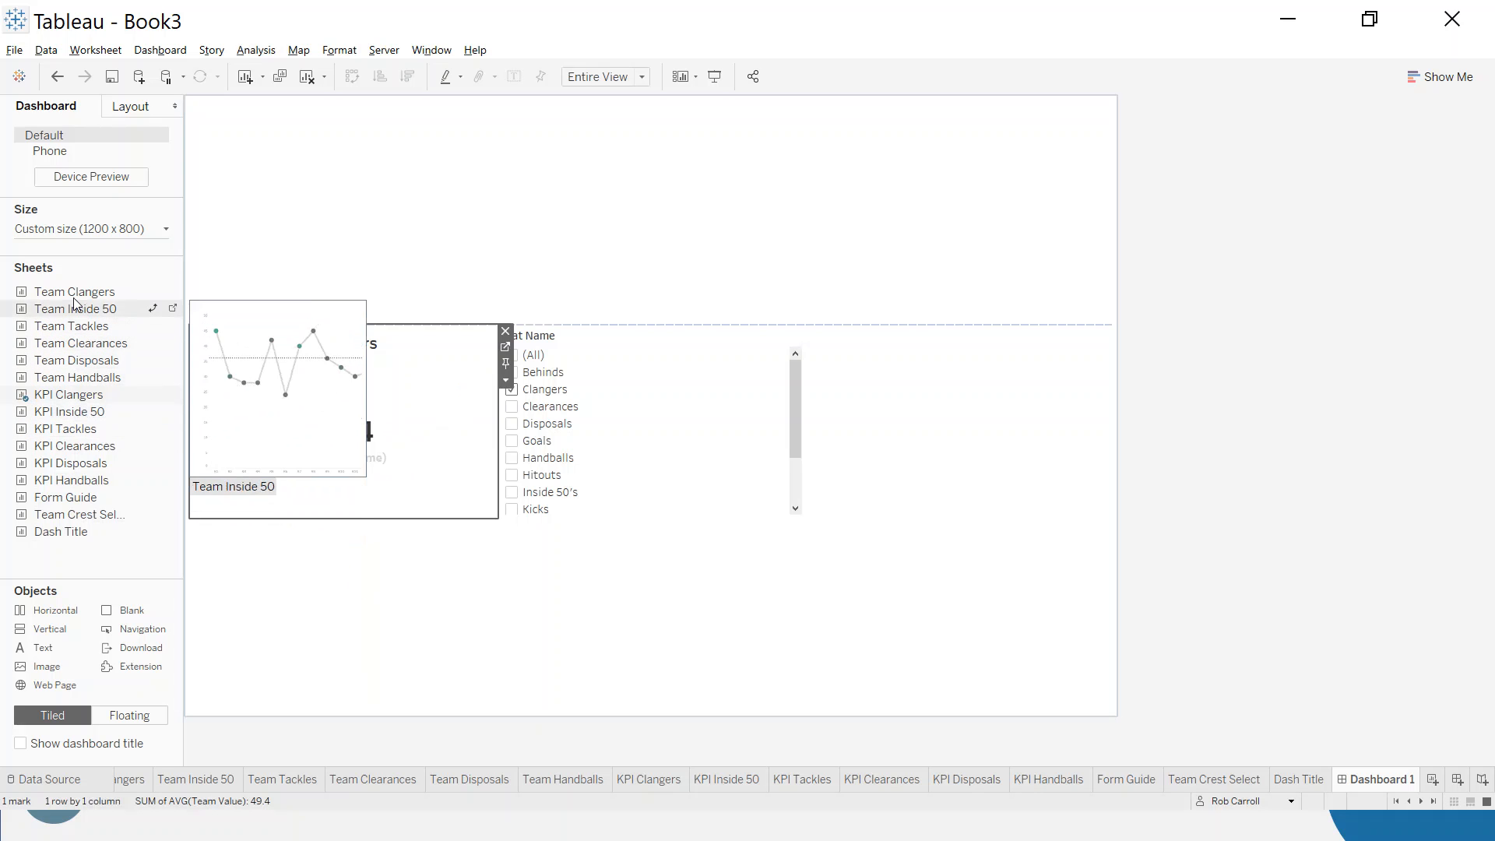
drag(71, 296, 344, 477)
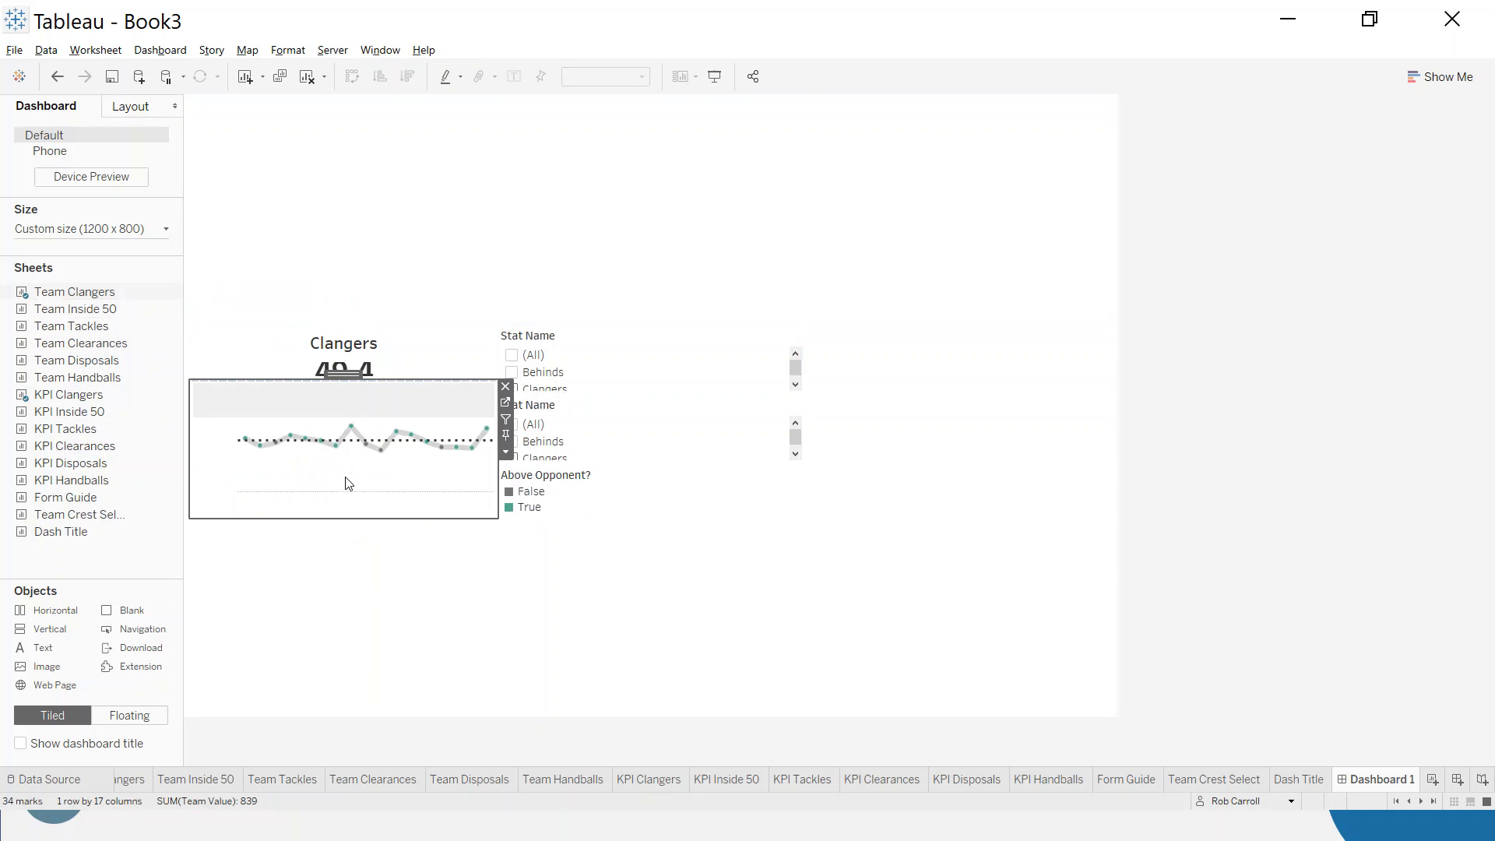
right_click(355, 406)
click(384, 433)
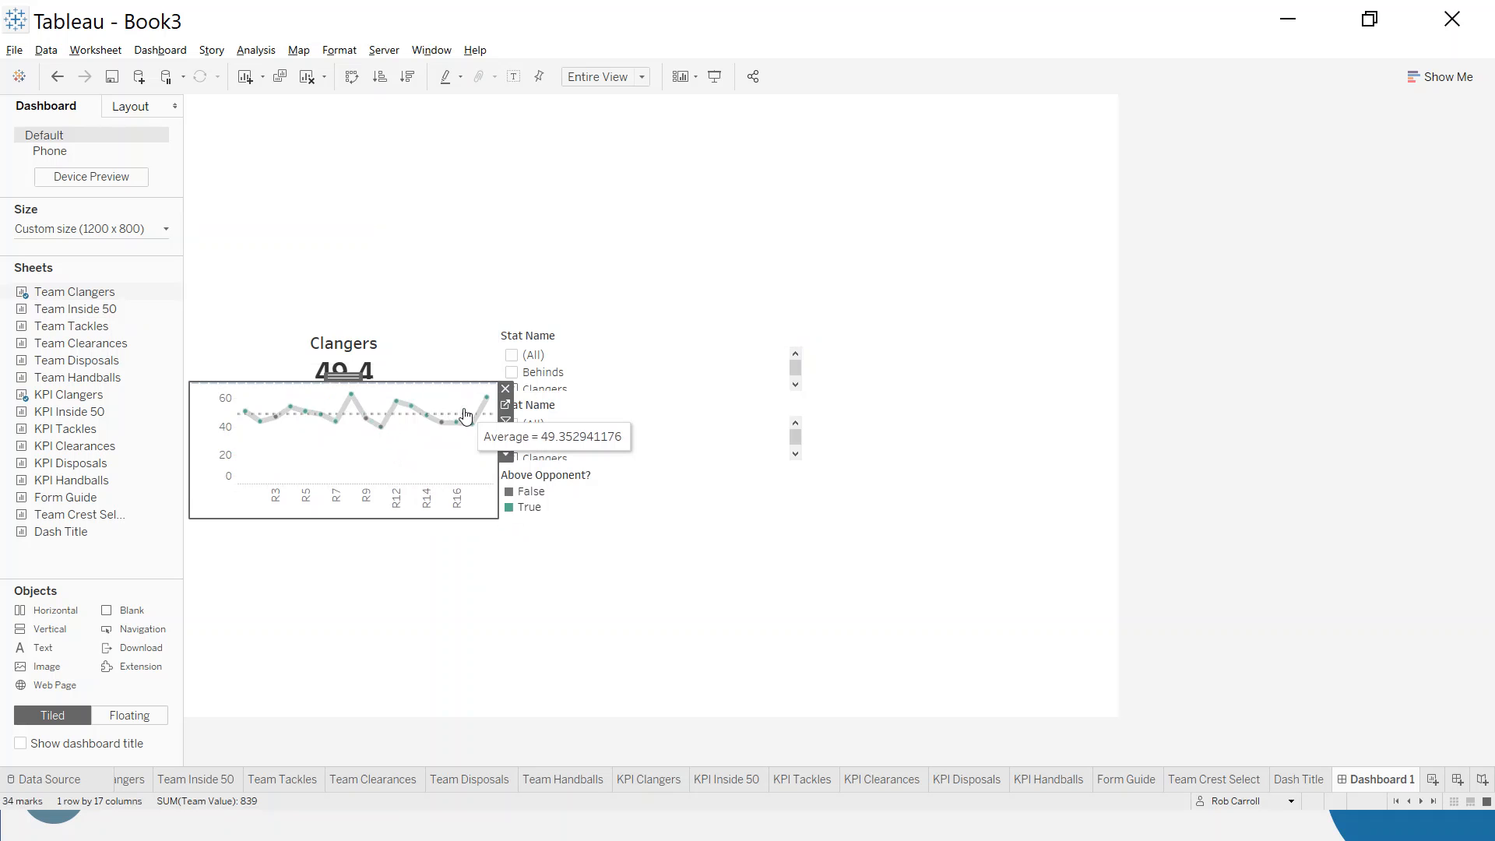
- Edit the Team Clangers chart's fixed height, settling on 180 pixels
click(506, 455)
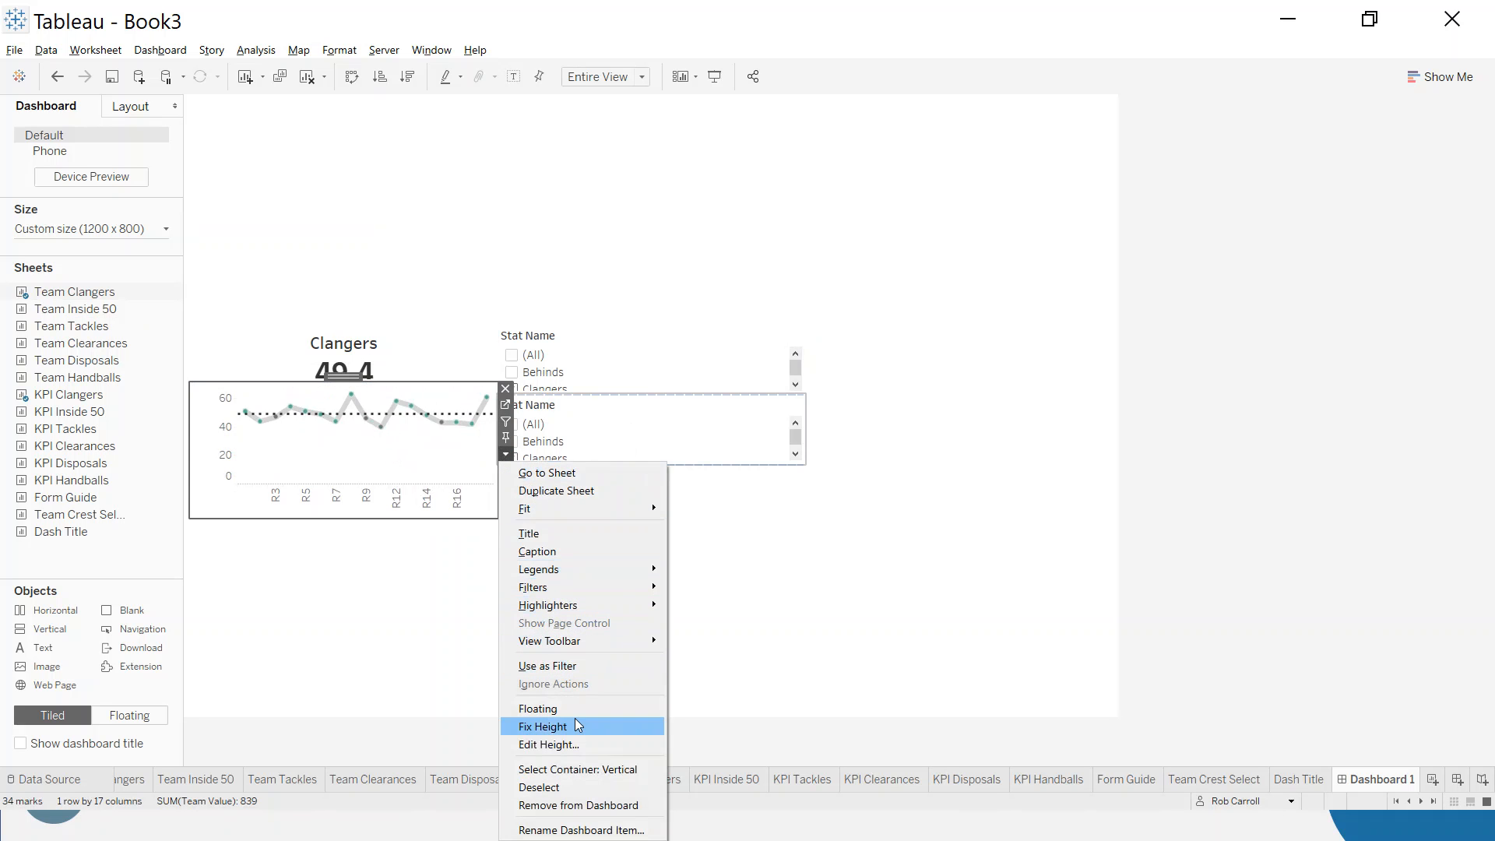
click(577, 746)
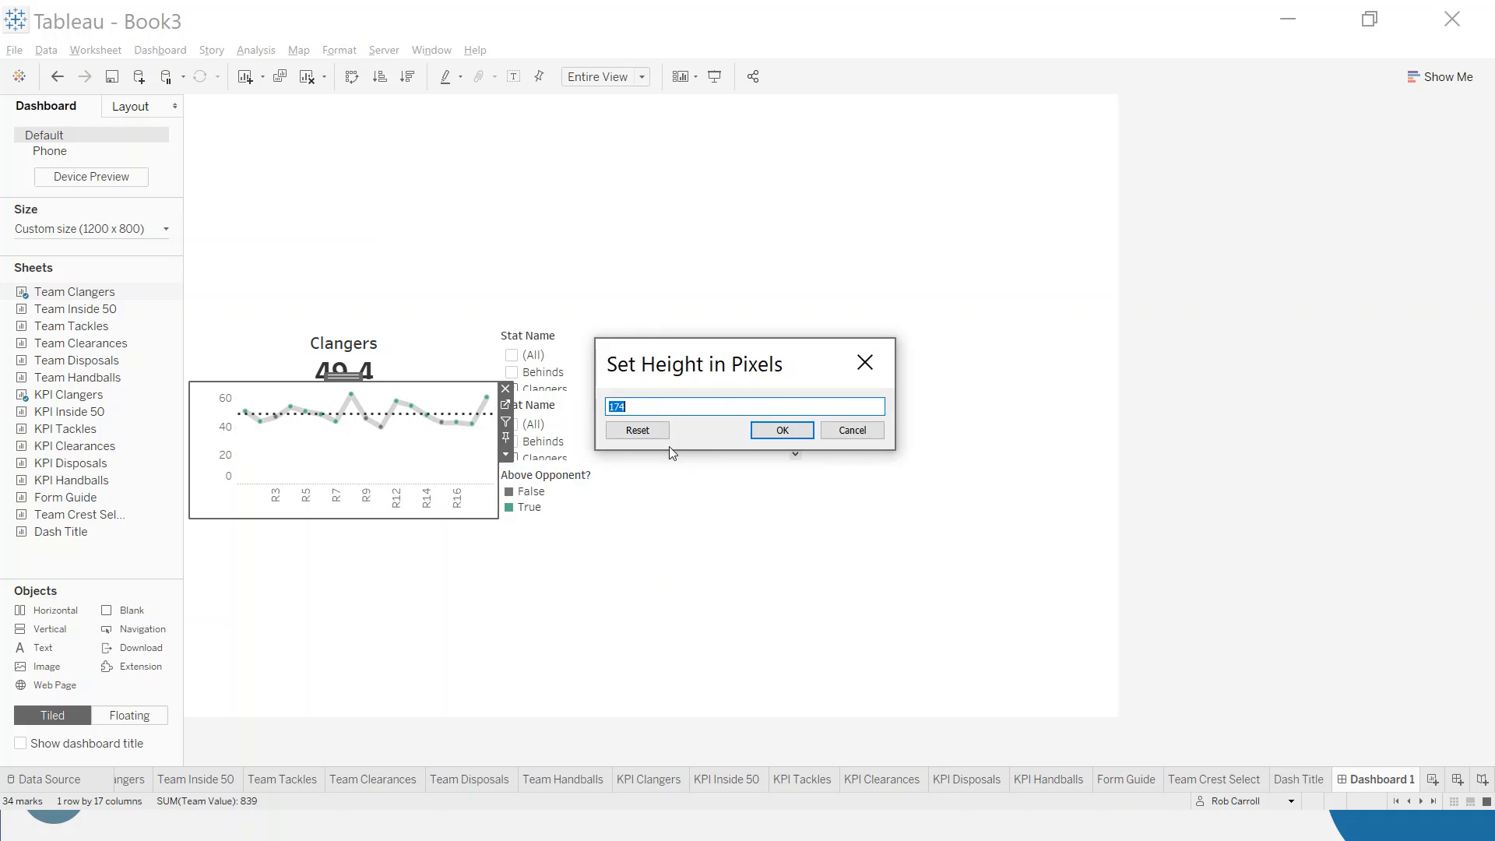
text(260)
click(802, 429)
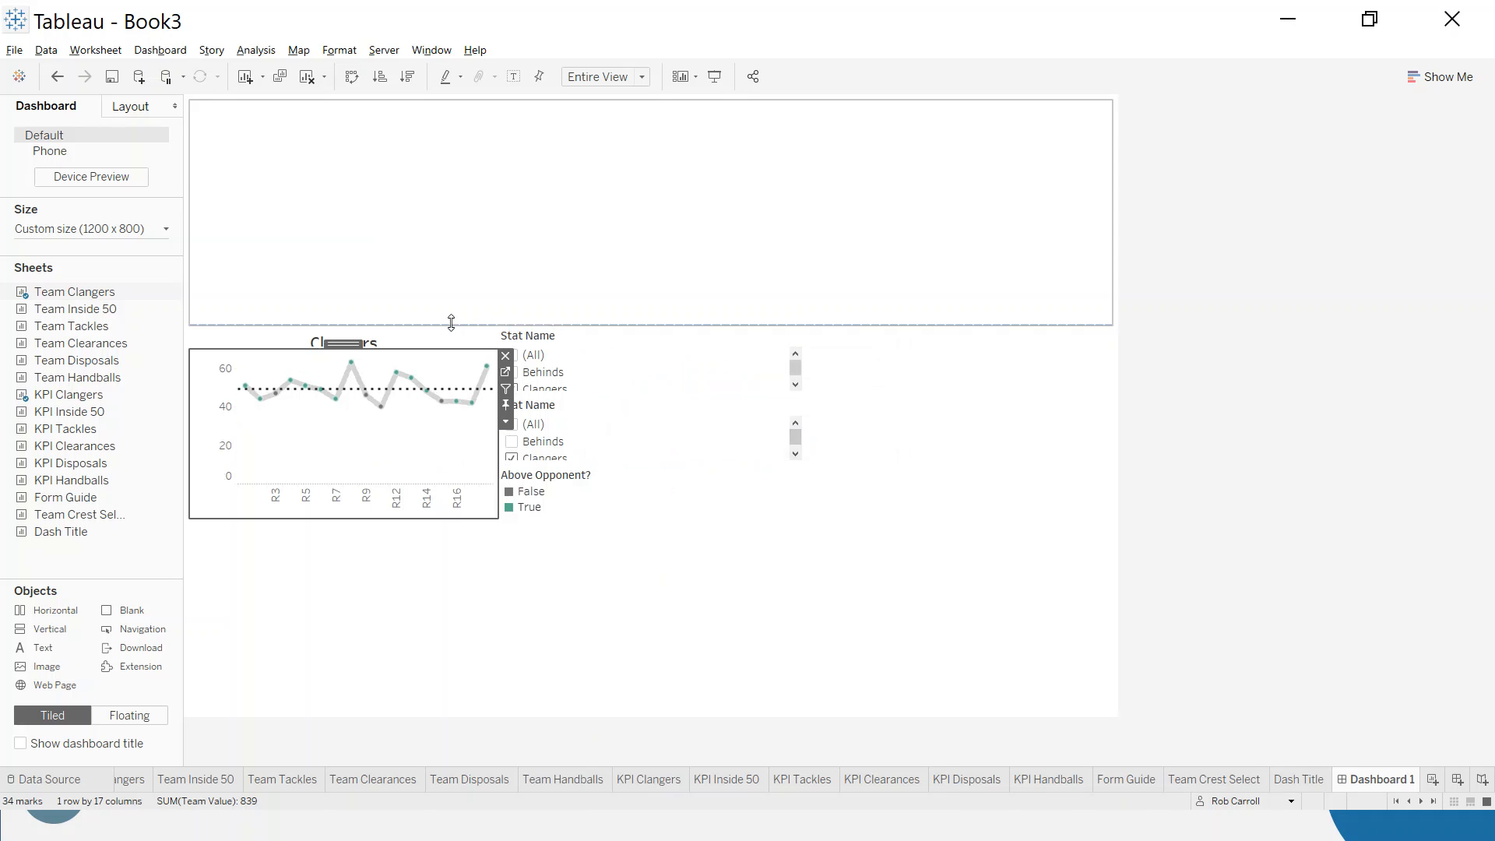
click(505, 422)
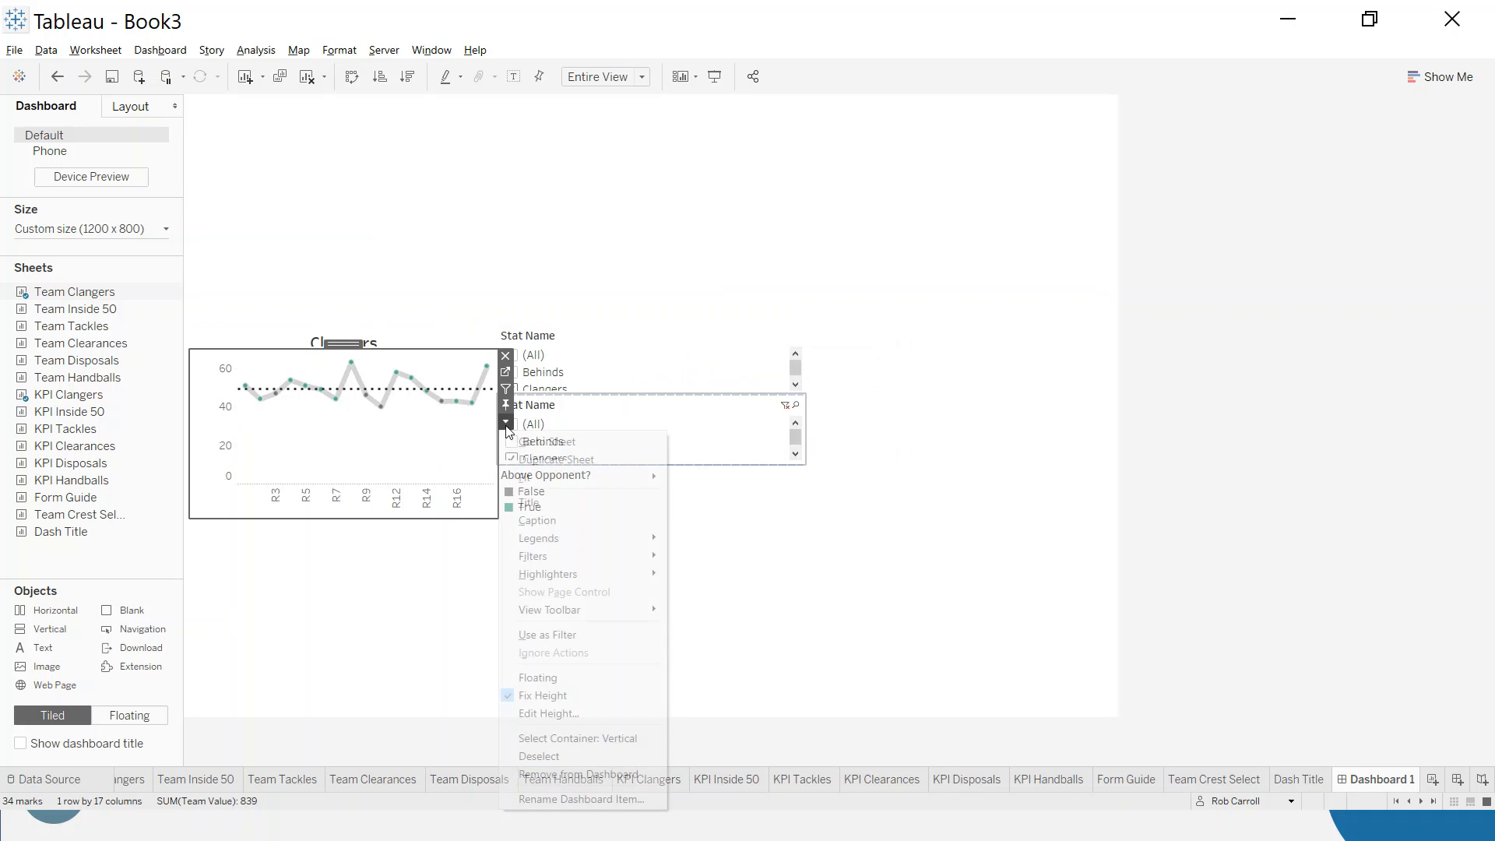
click(556, 714)
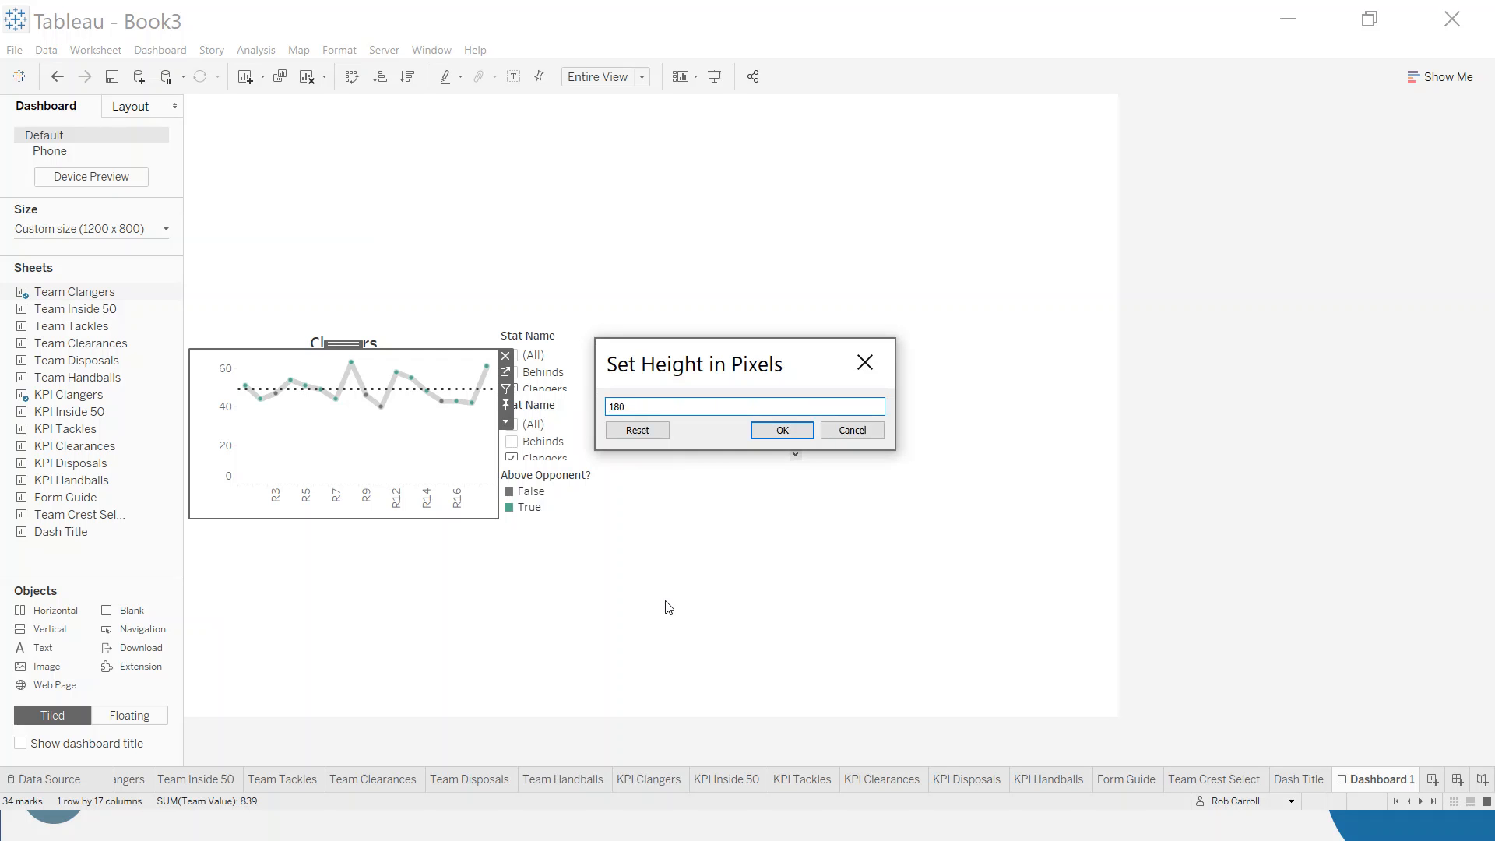
click(776, 433)
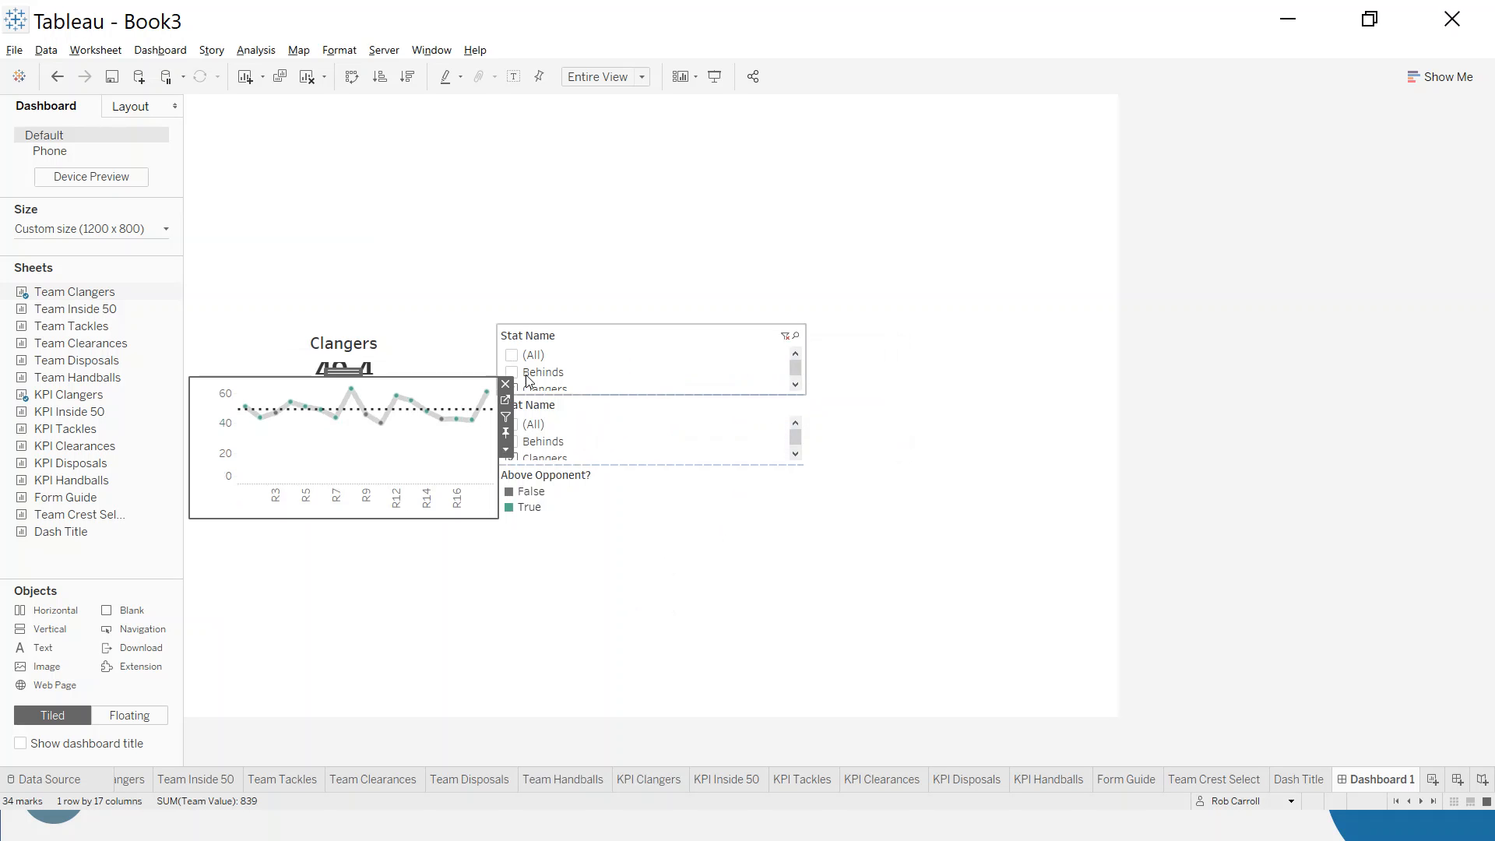
- Raise the top edge of the upper KPI row in stages to give the Clangers KPI more height
click(418, 343)
drag(412, 323, 409, 302)
click(407, 282)
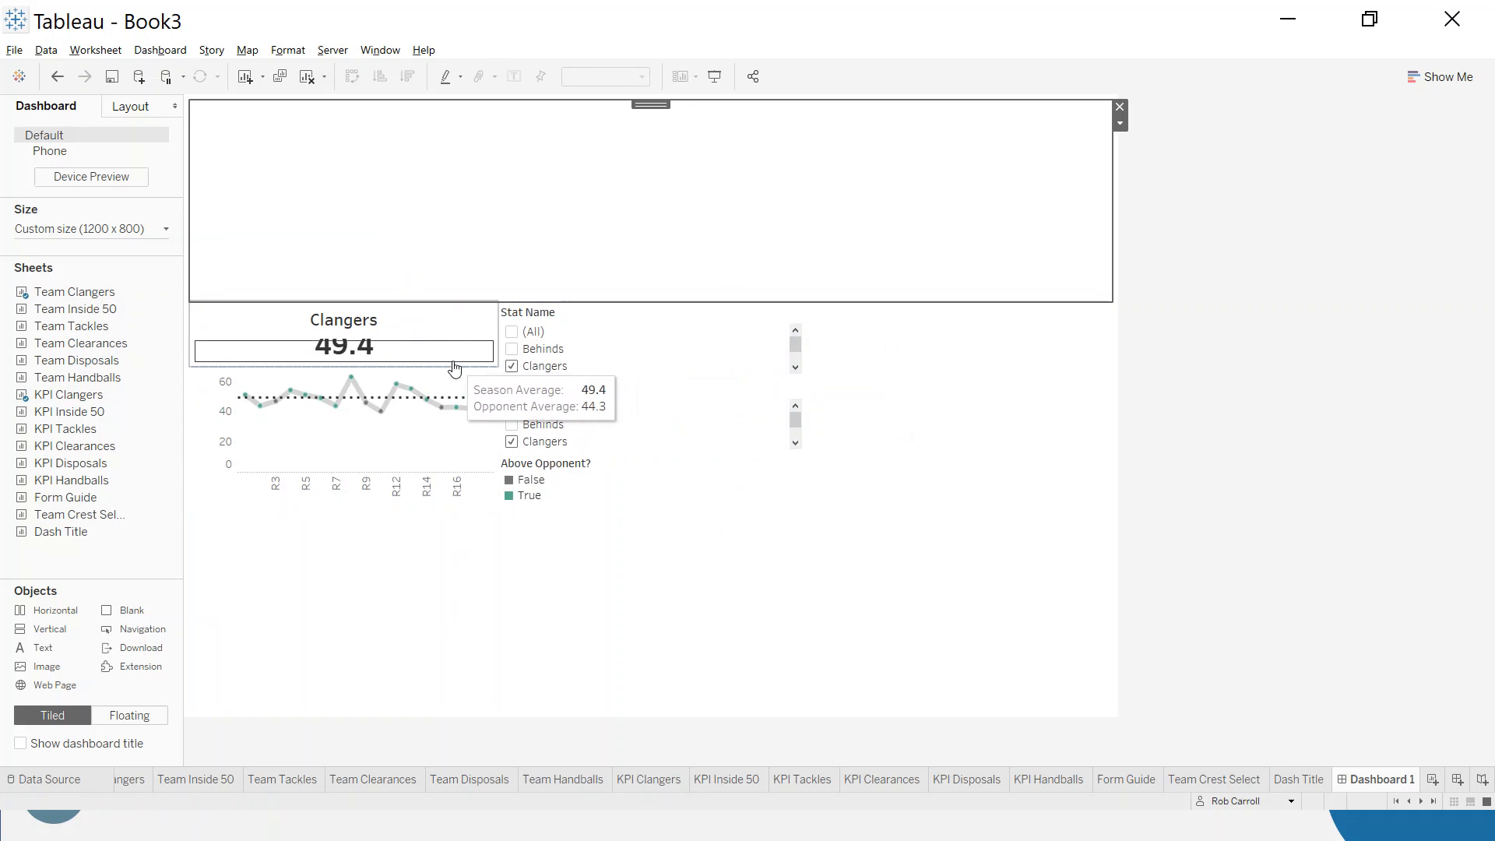
drag(436, 303, 435, 283)
click(438, 291)
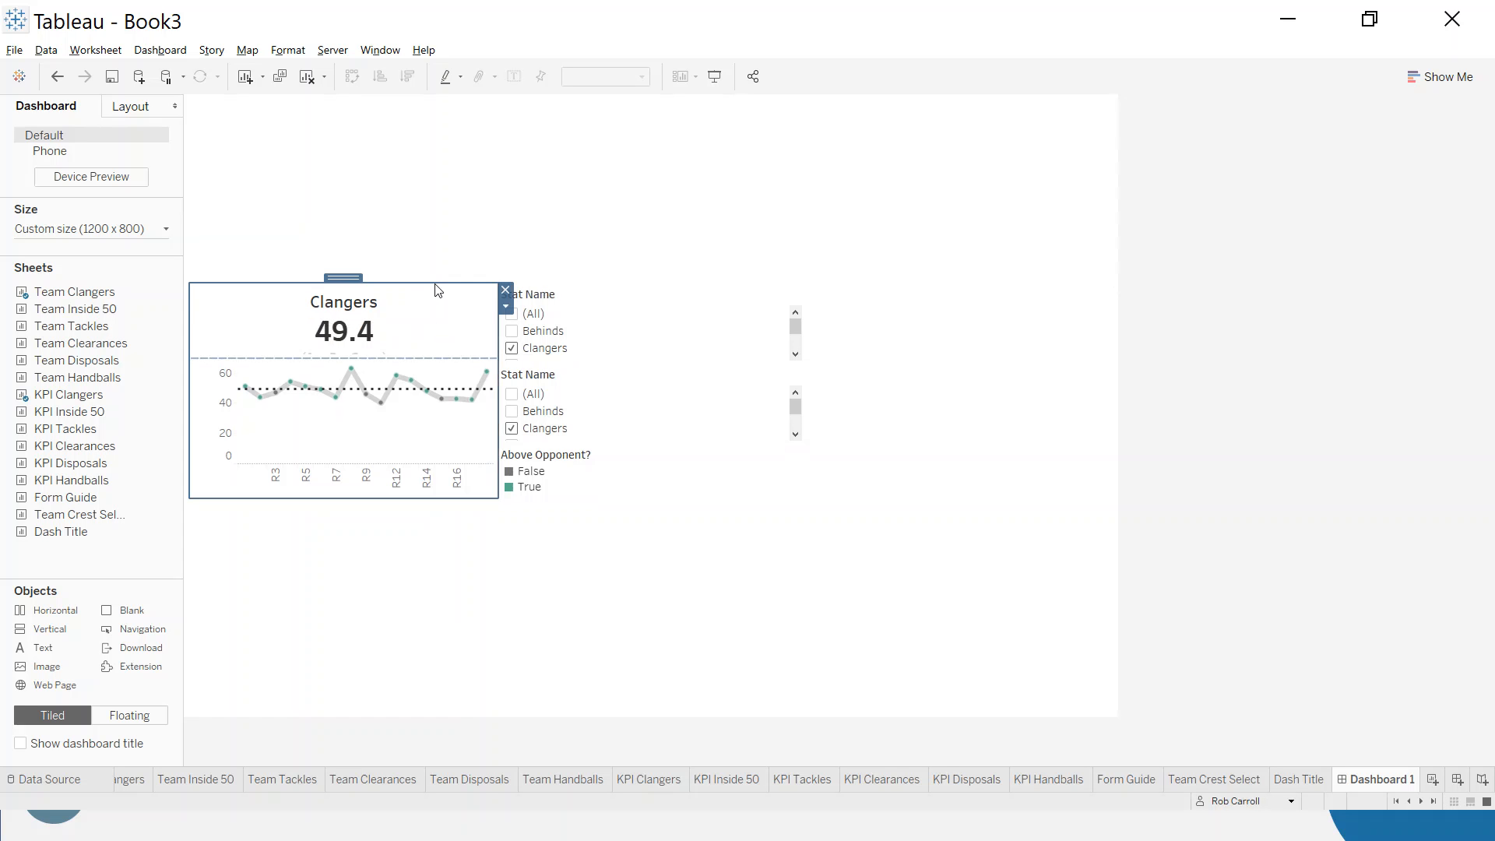
drag(439, 290, 434, 256)
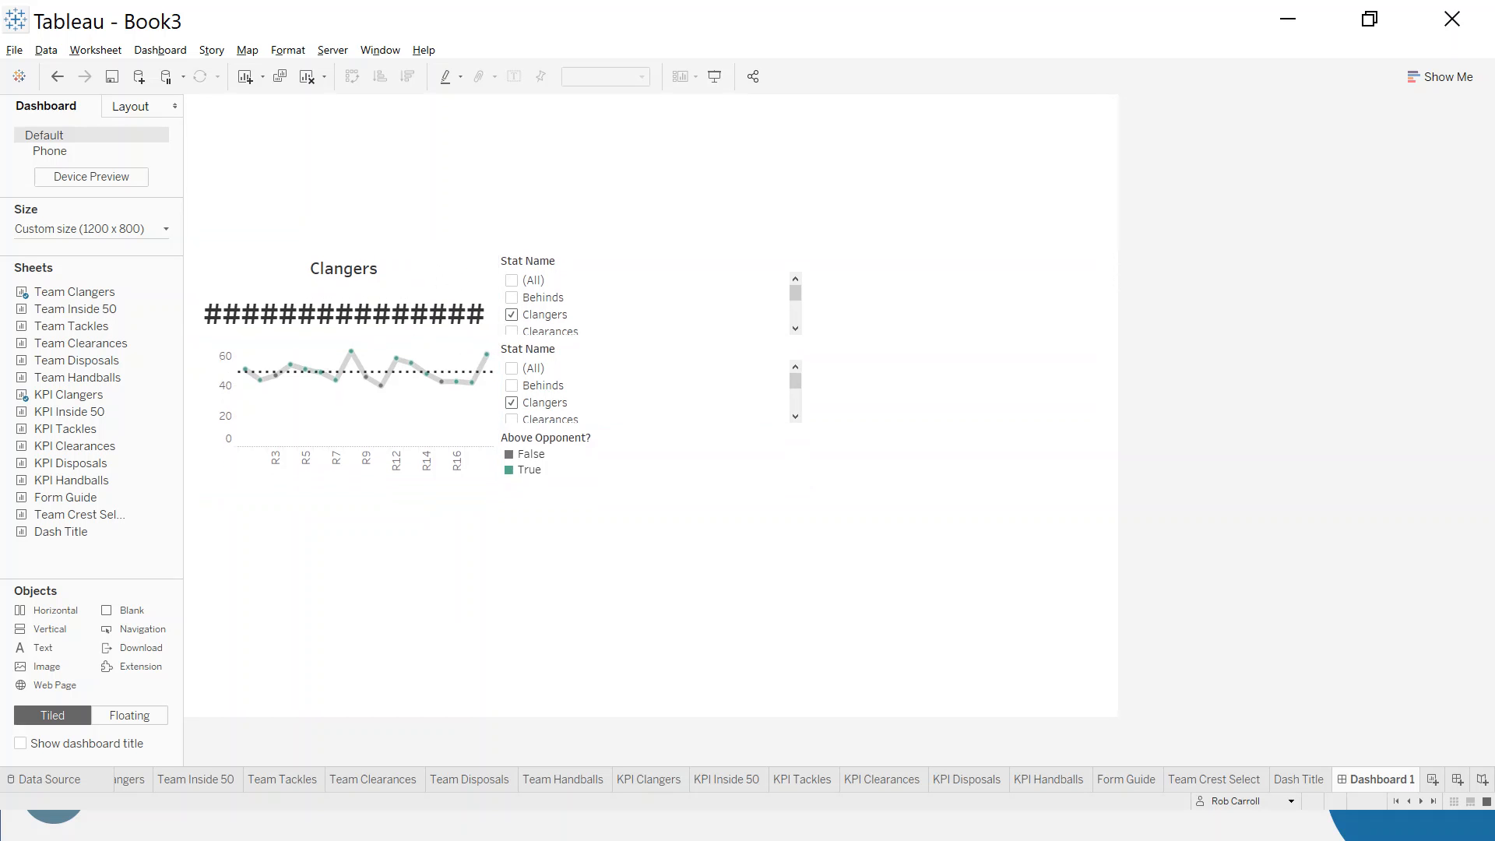
- Set the Team Clangers chart's height to 120 pixels and lower the top edge of the upper KPI row
click(451, 428)
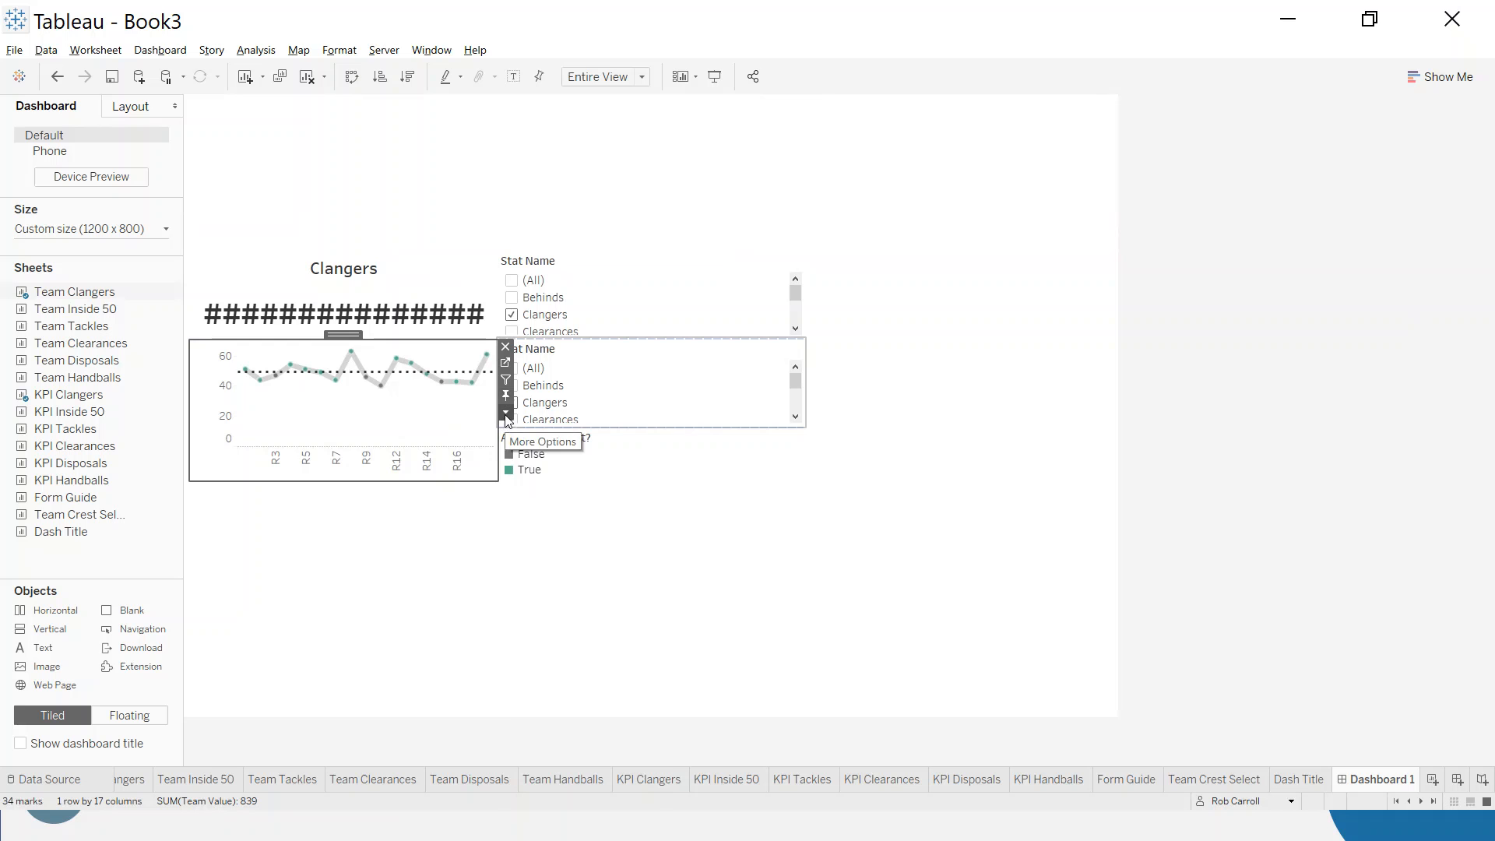
click(506, 414)
click(552, 703)
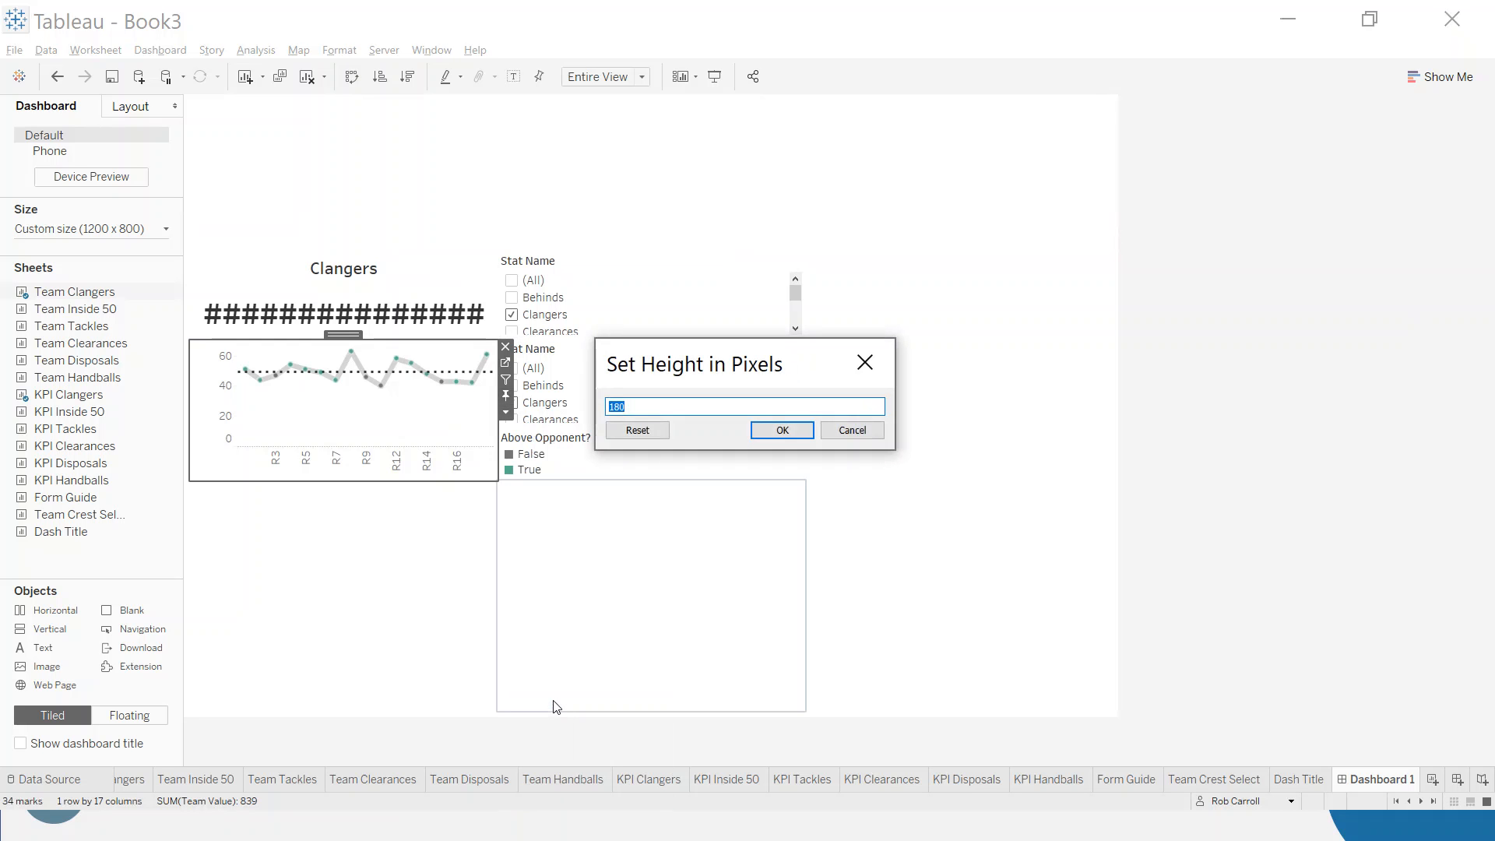
text(120)
key(Return)
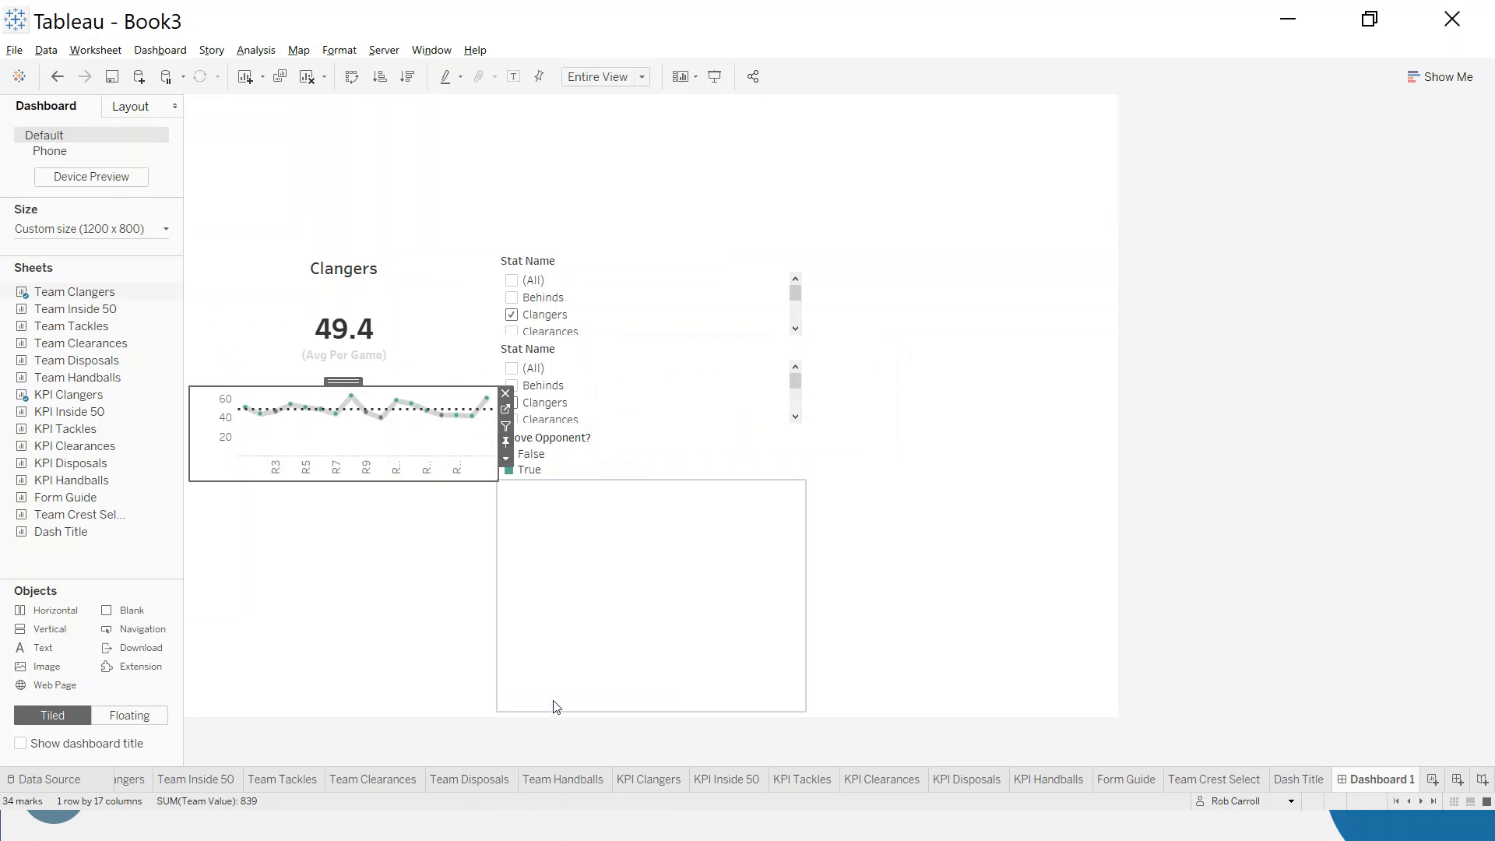
drag(418, 249, 425, 335)
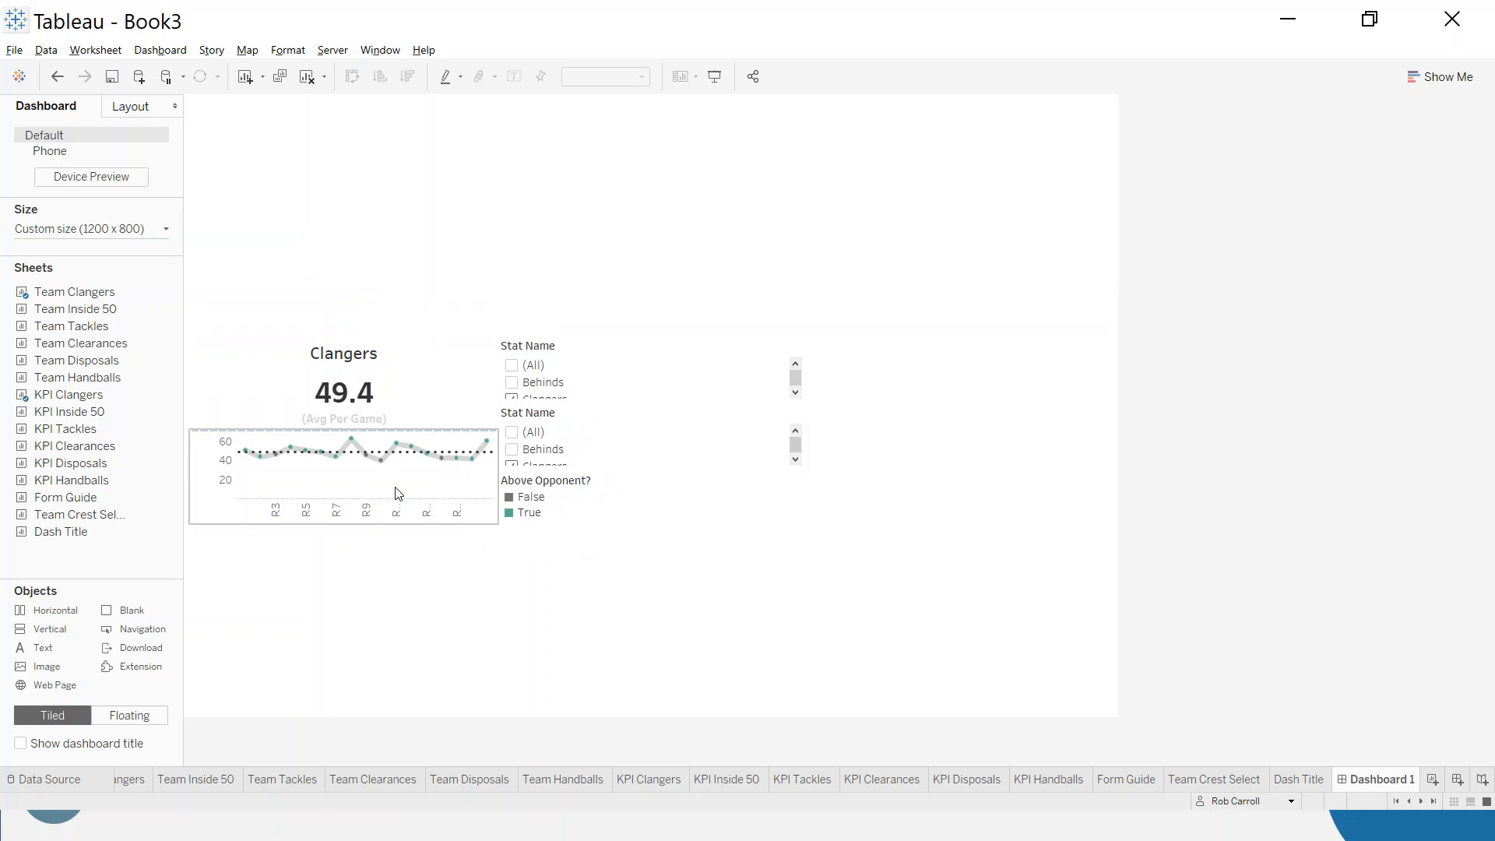
- Set the Team Clangers chart's height to 150 pixels
click(492, 493)
click(505, 502)
click(578, 743)
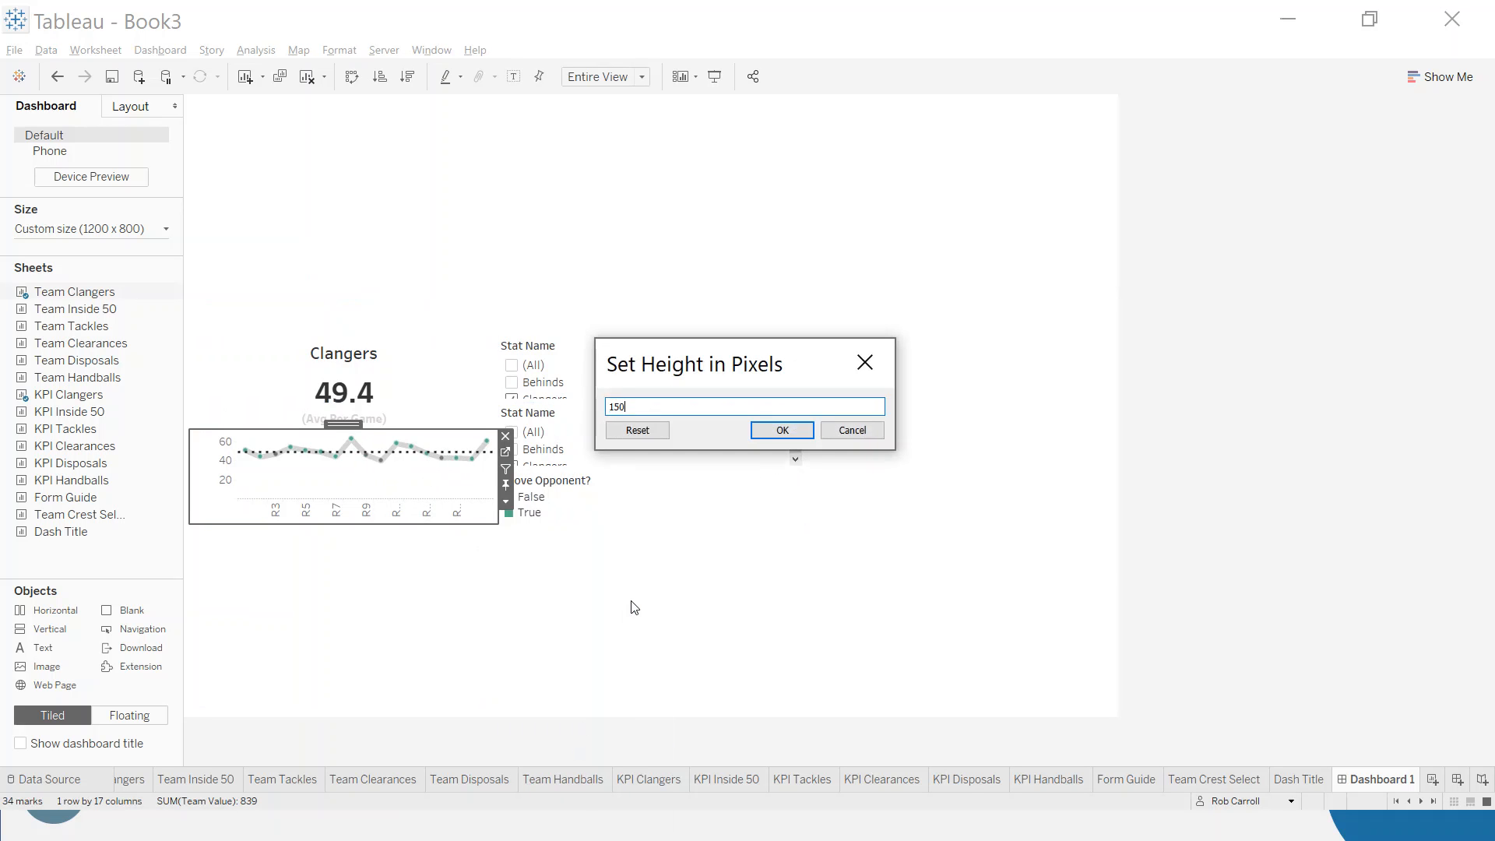
text(150)
key(Return)
- Raise the top edge of the upper KPI row just enough for the Clangers average and its caption to fit
click(400, 331)
drag(400, 331, 397, 303)
click(396, 304)
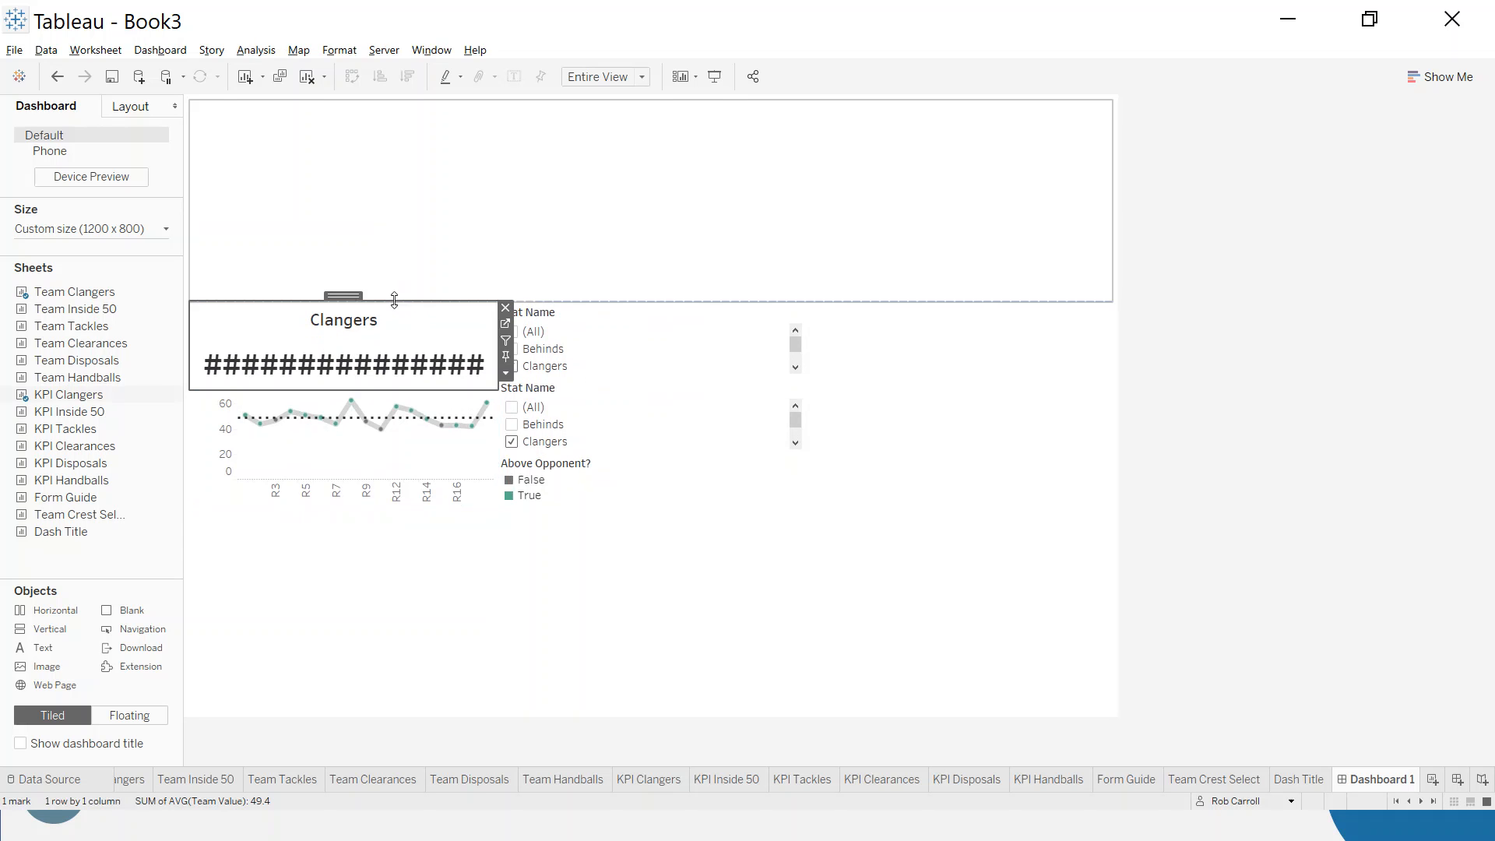
click(404, 345)
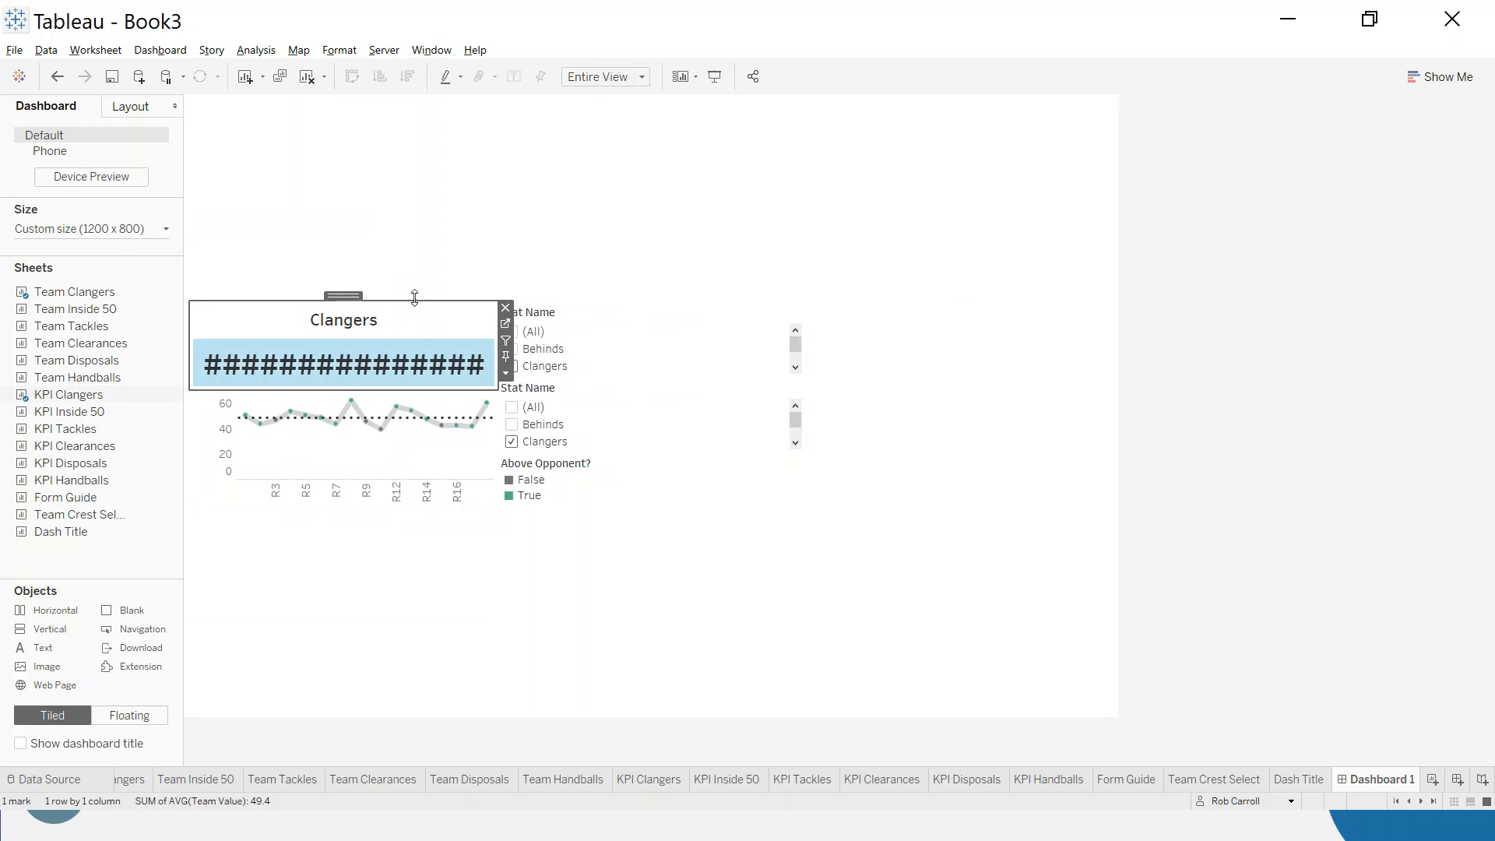
drag(414, 301, 416, 291)
click(424, 354)
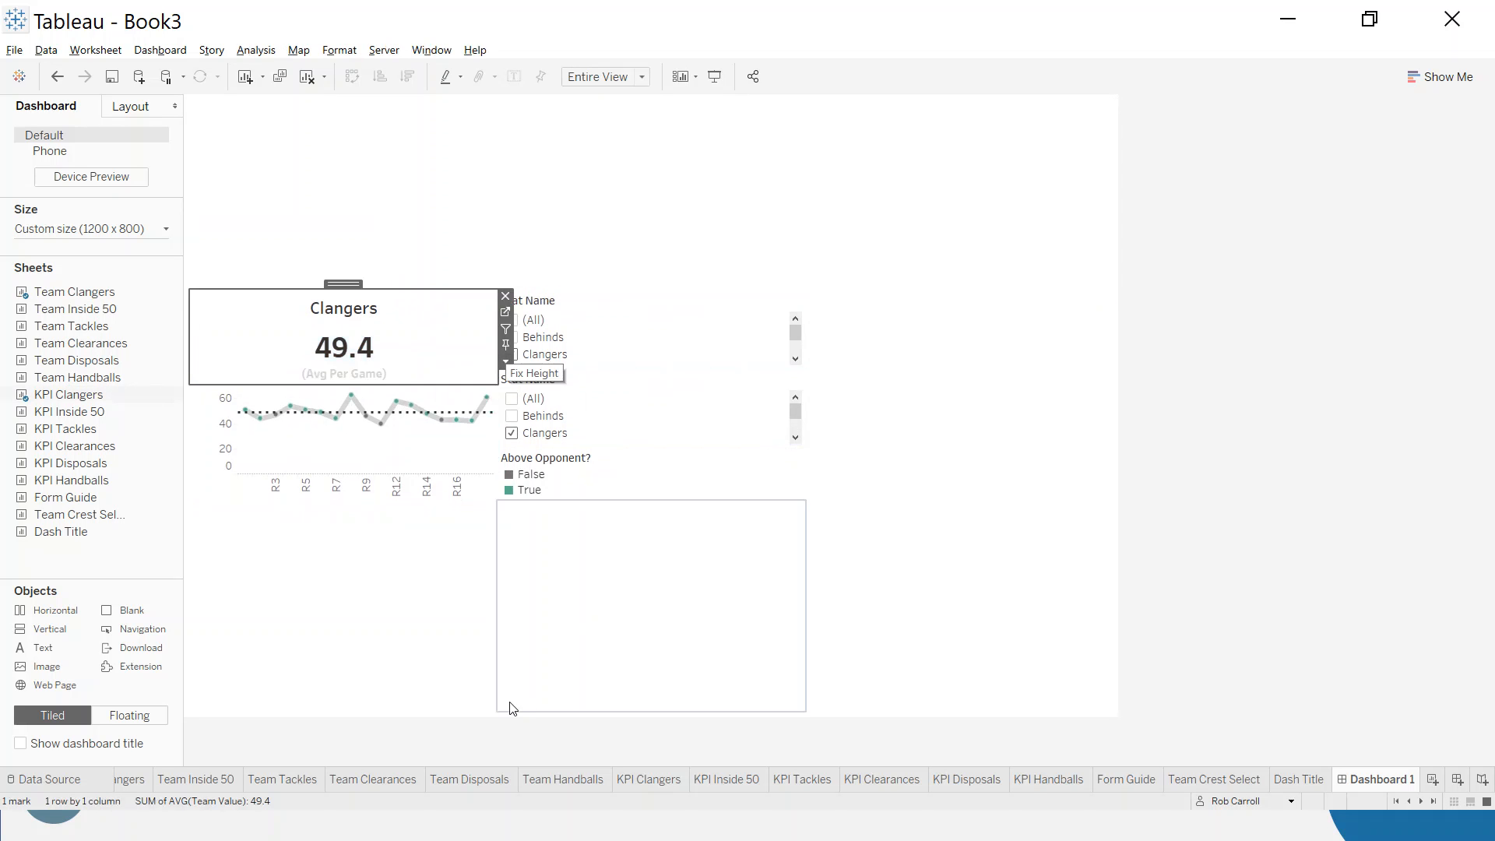
click(393, 455)
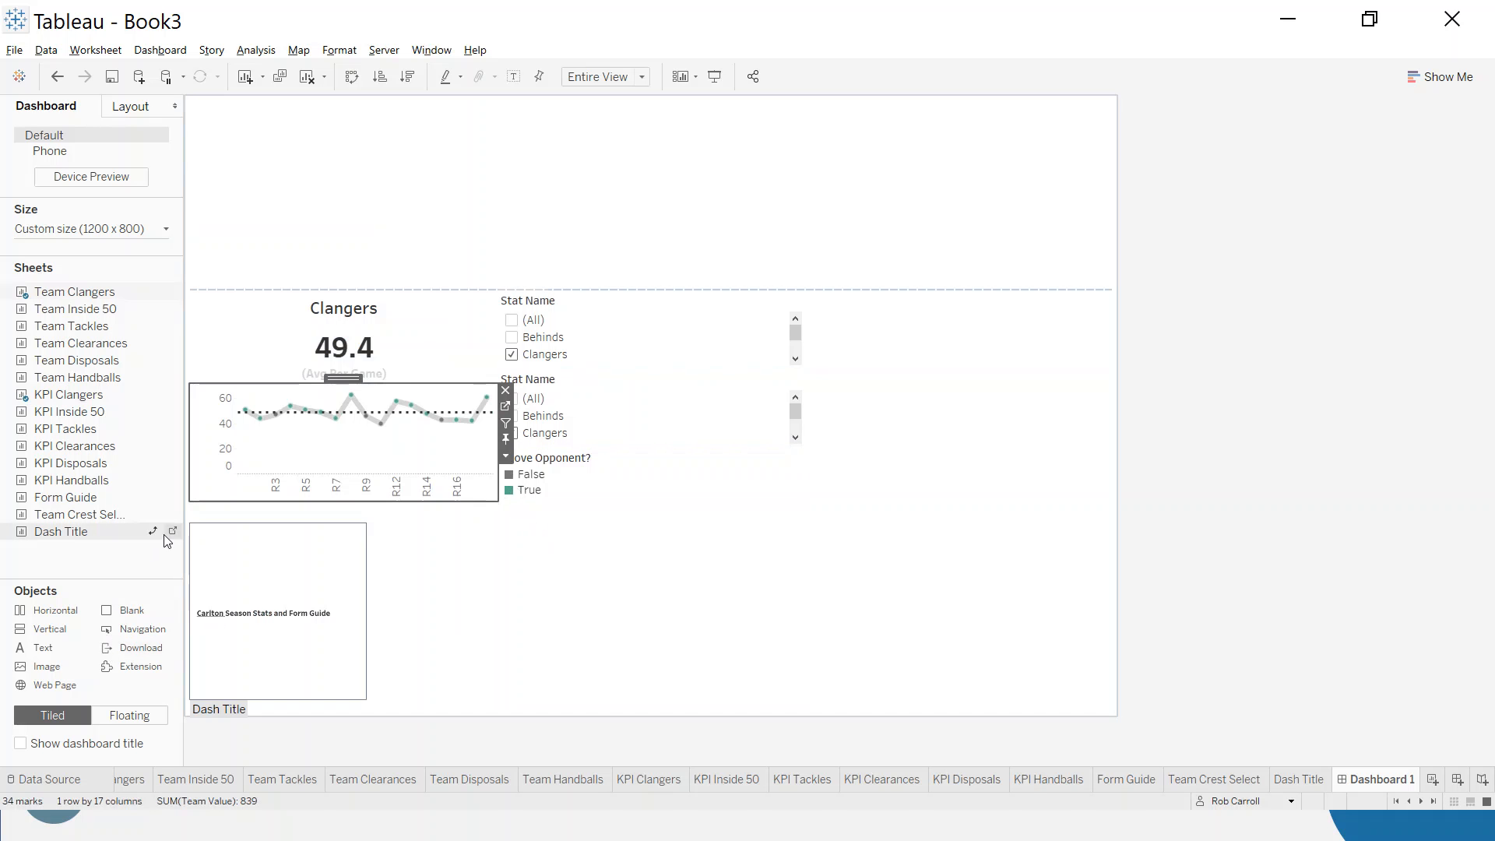
- Add KPI Inside 50 to the upper KPI row's last column with Team Inside 50 beneath it, and hide the Team Inside 50 title
click(929, 389)
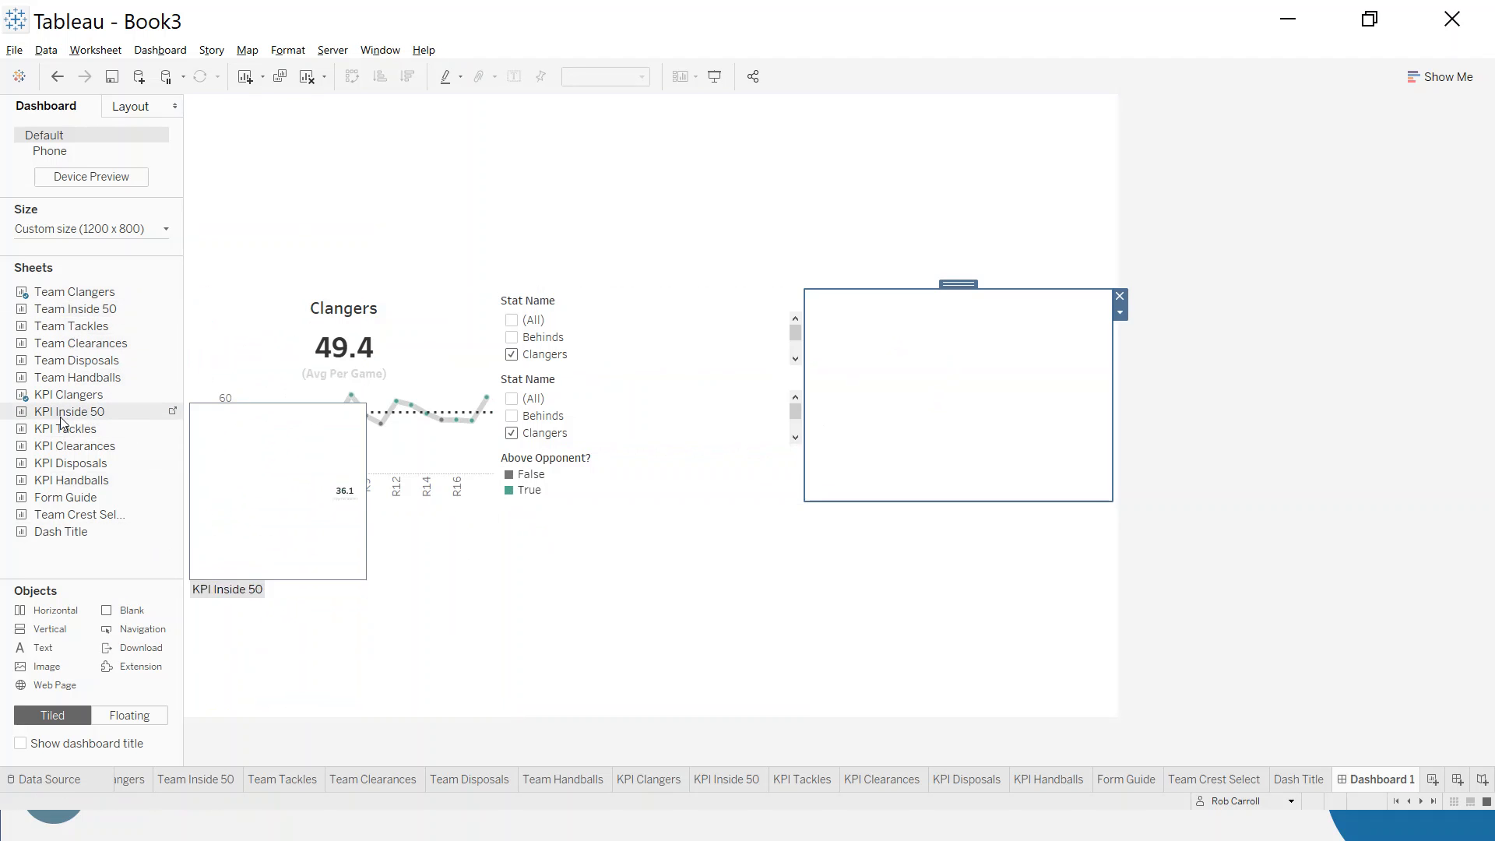
drag(68, 411, 894, 413)
drag(993, 398, 993, 398)
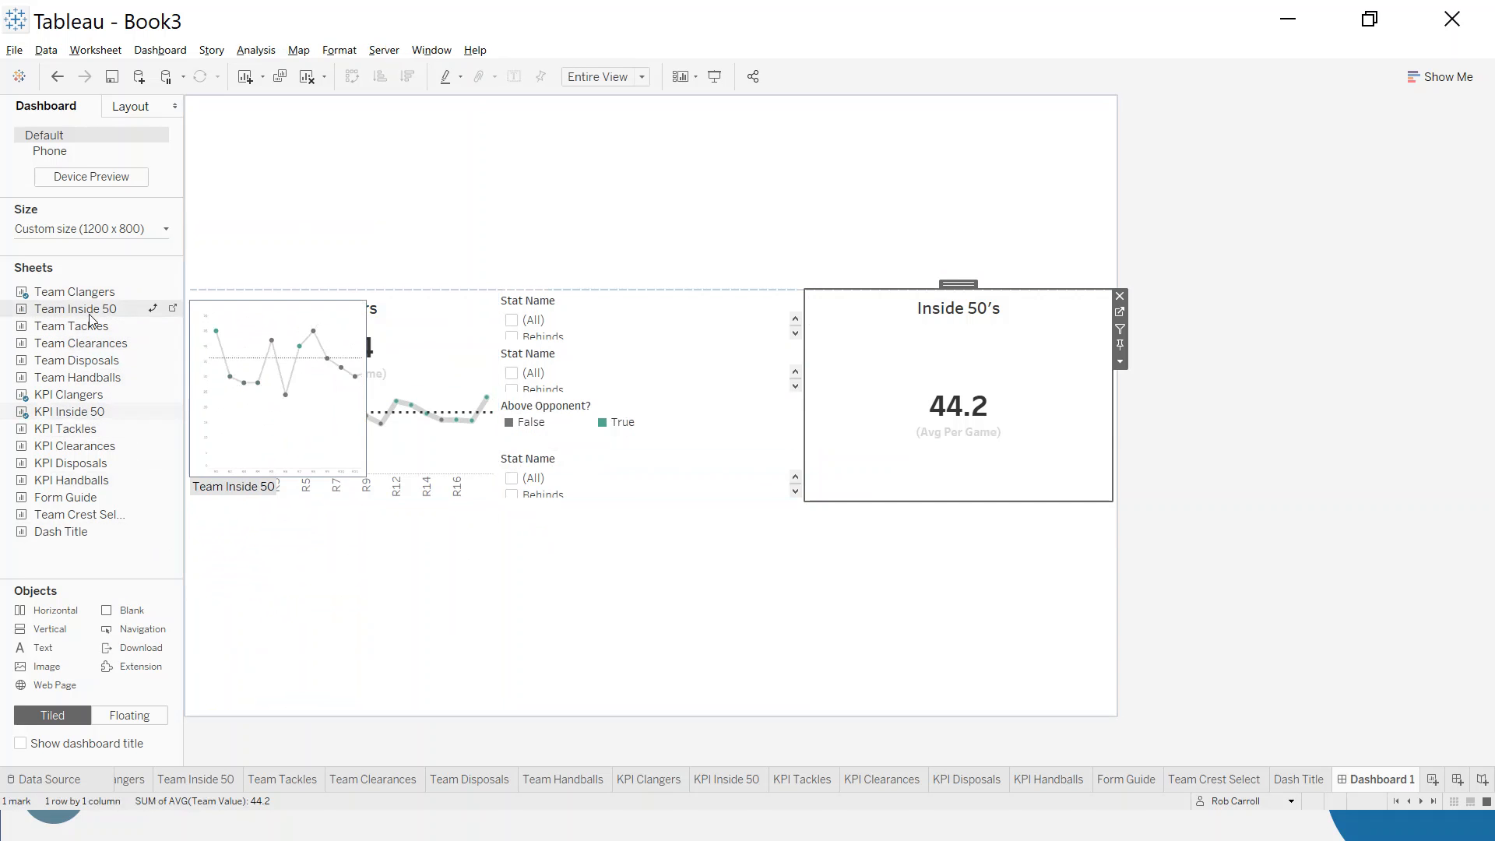
drag(1028, 458, 1012, 459)
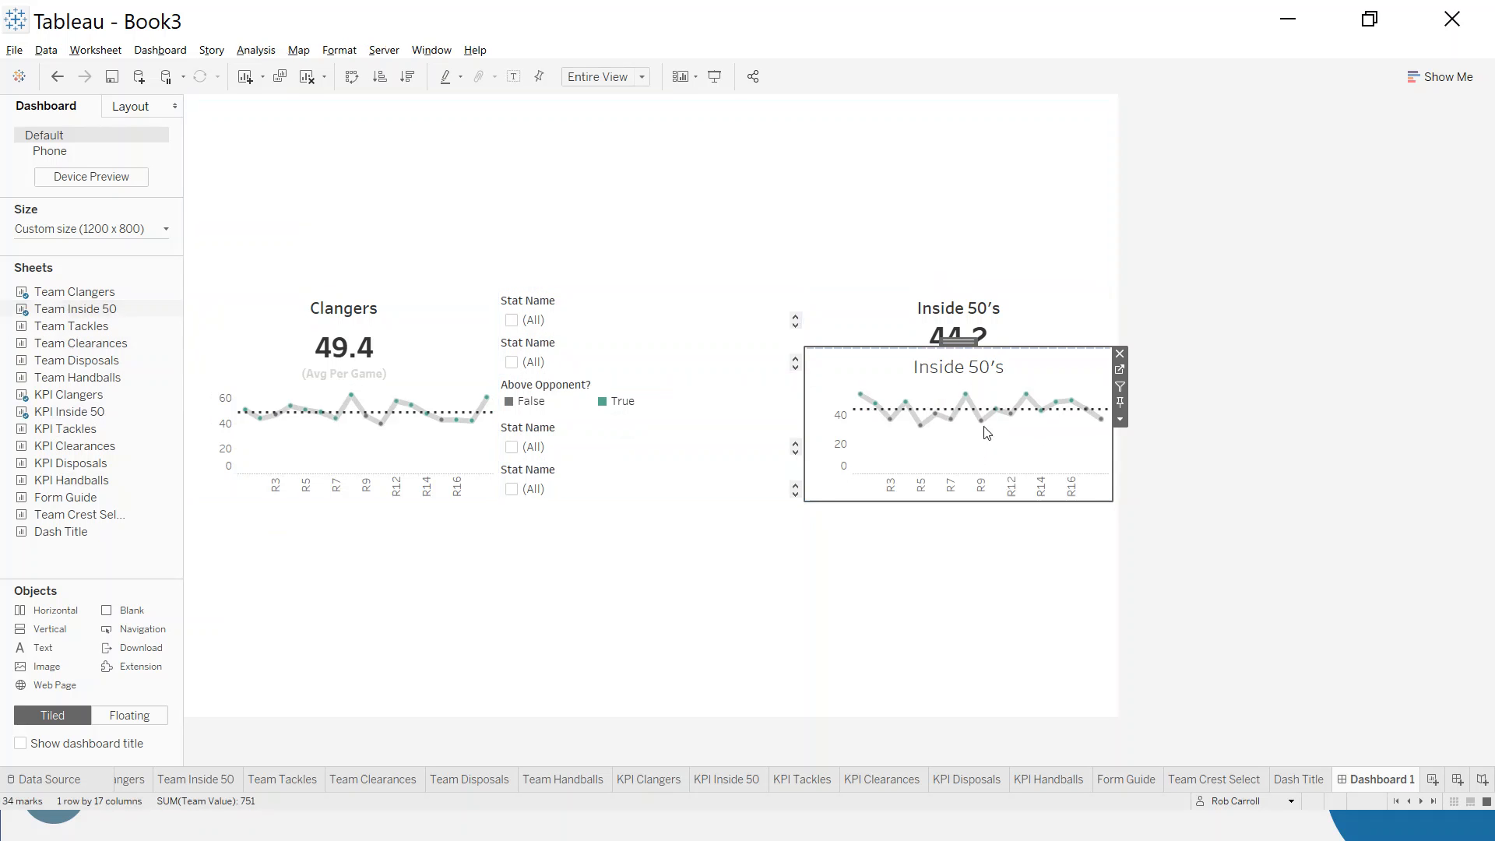
right_click(951, 367)
click(993, 412)
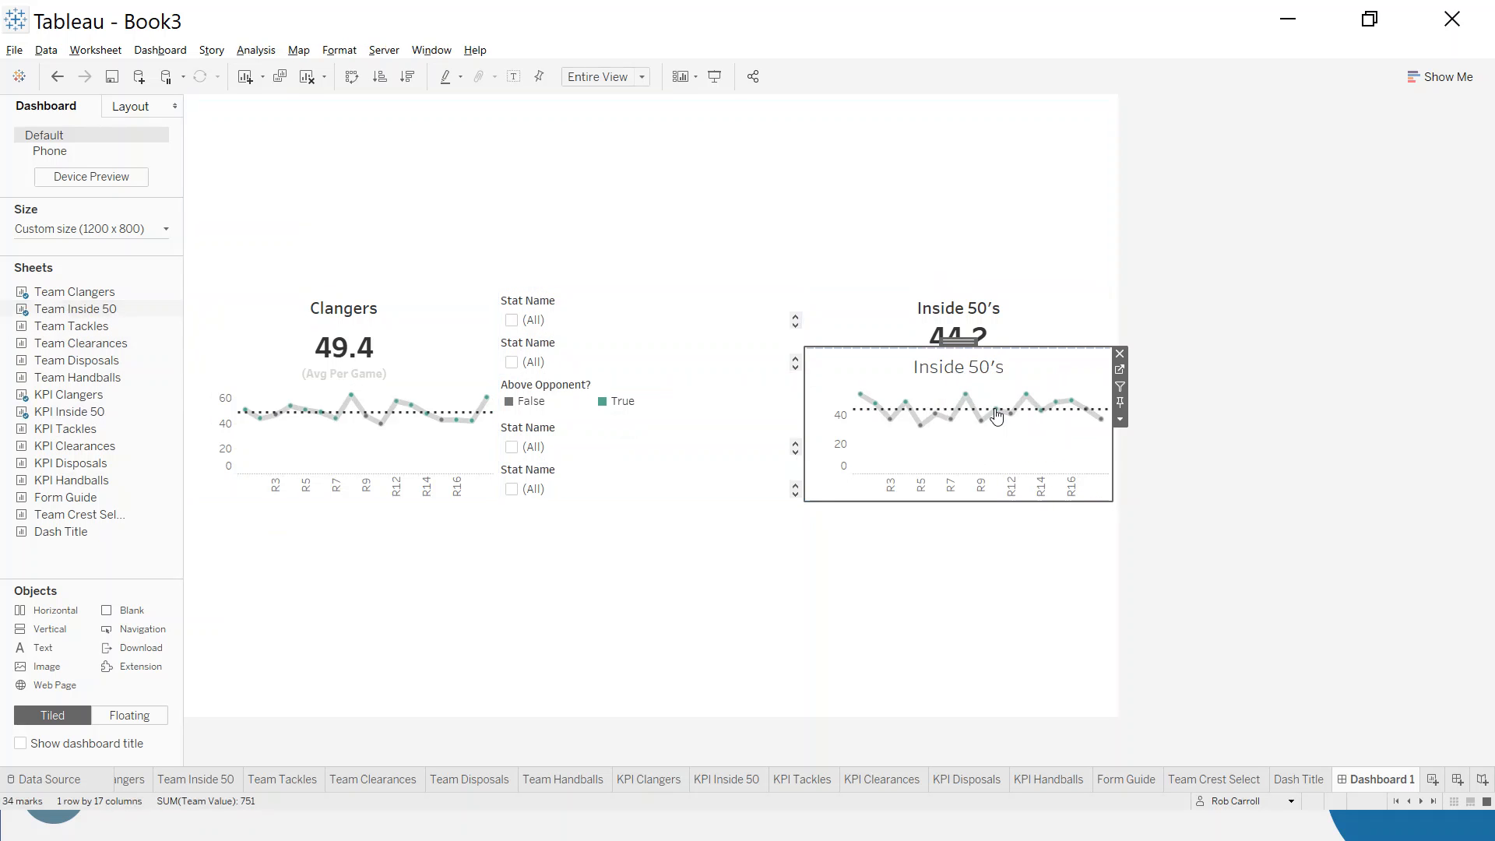
- Set the Team Inside 50 chart's height to 150 pixels
click(1120, 420)
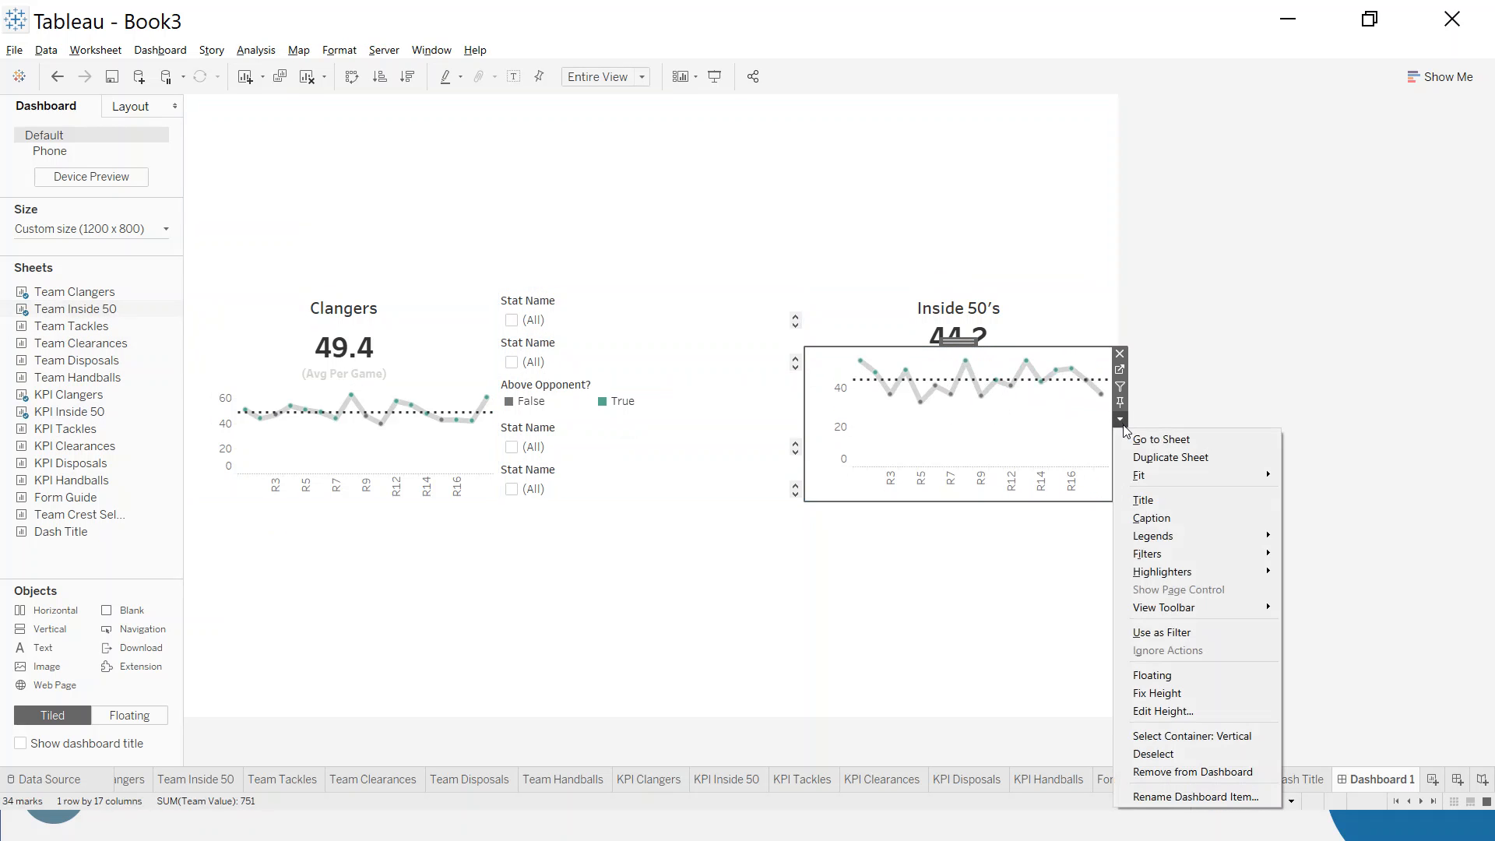
click(1168, 710)
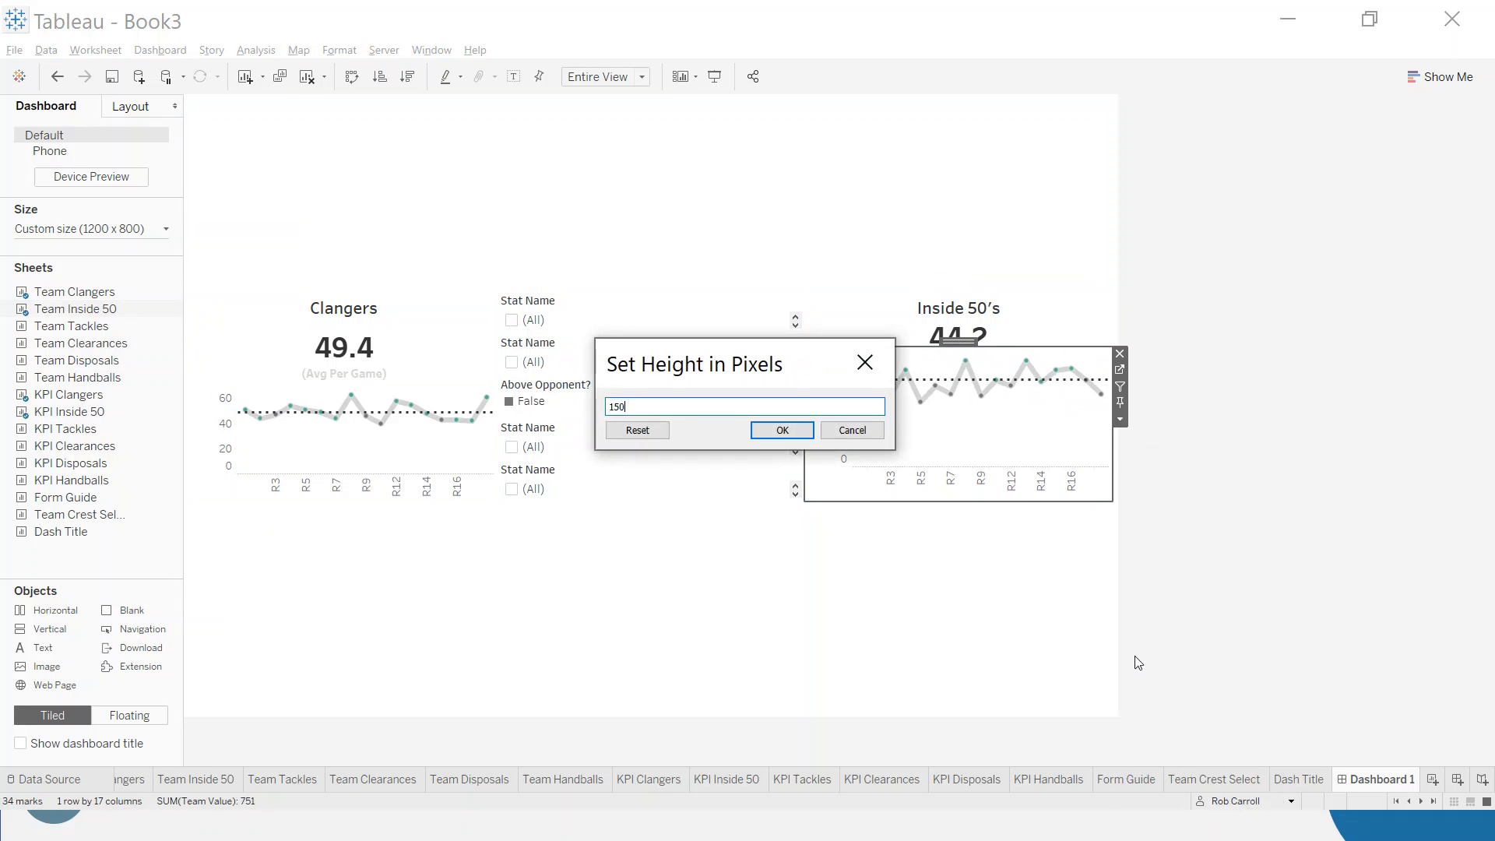
key(Return)
- Check the Team Clangers chart's height setting and leave it without making a change
click(491, 478)
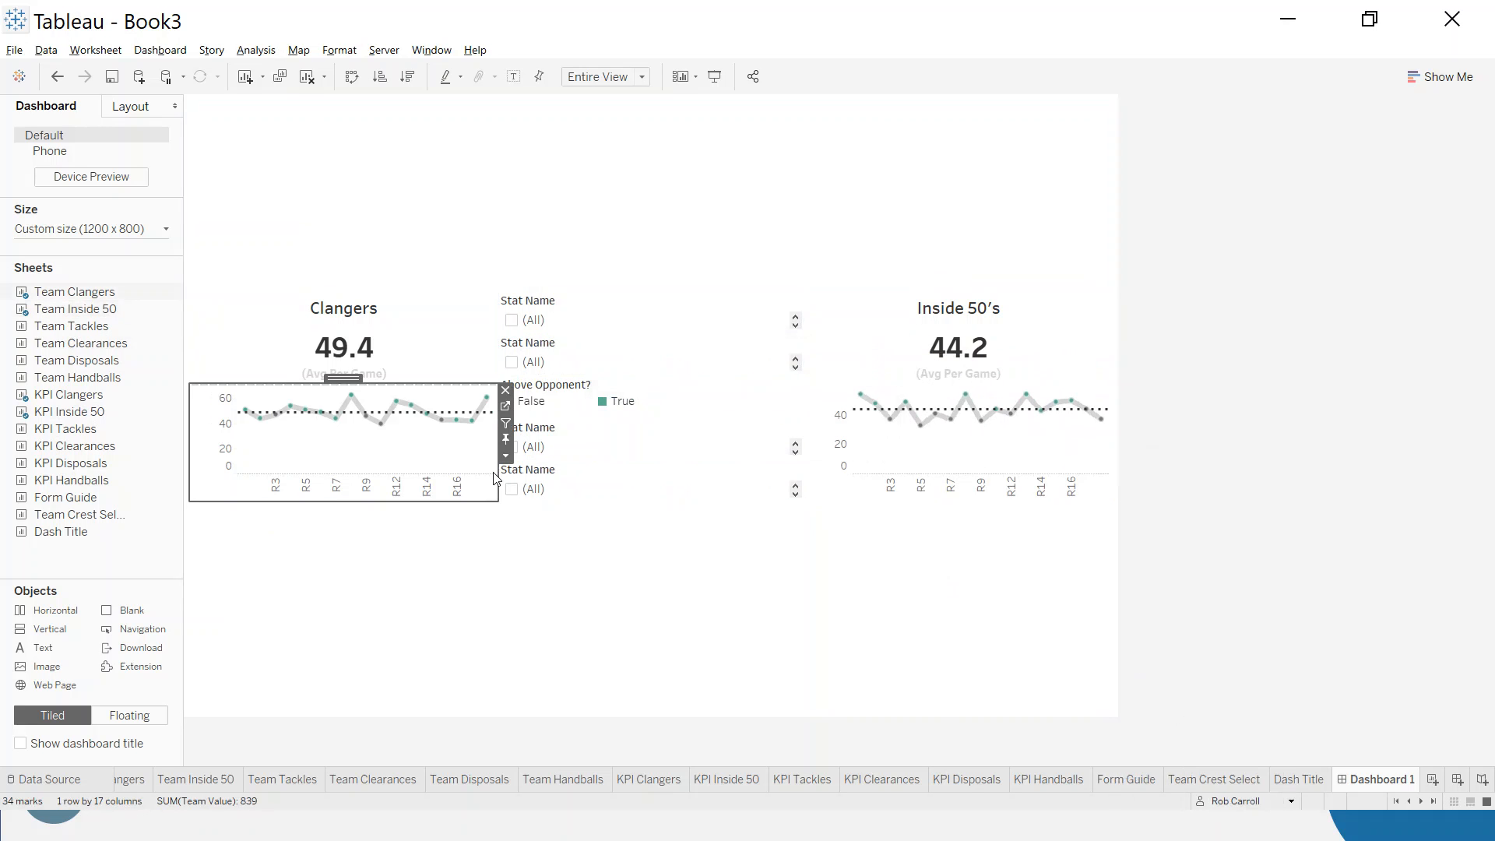
click(506, 455)
click(569, 748)
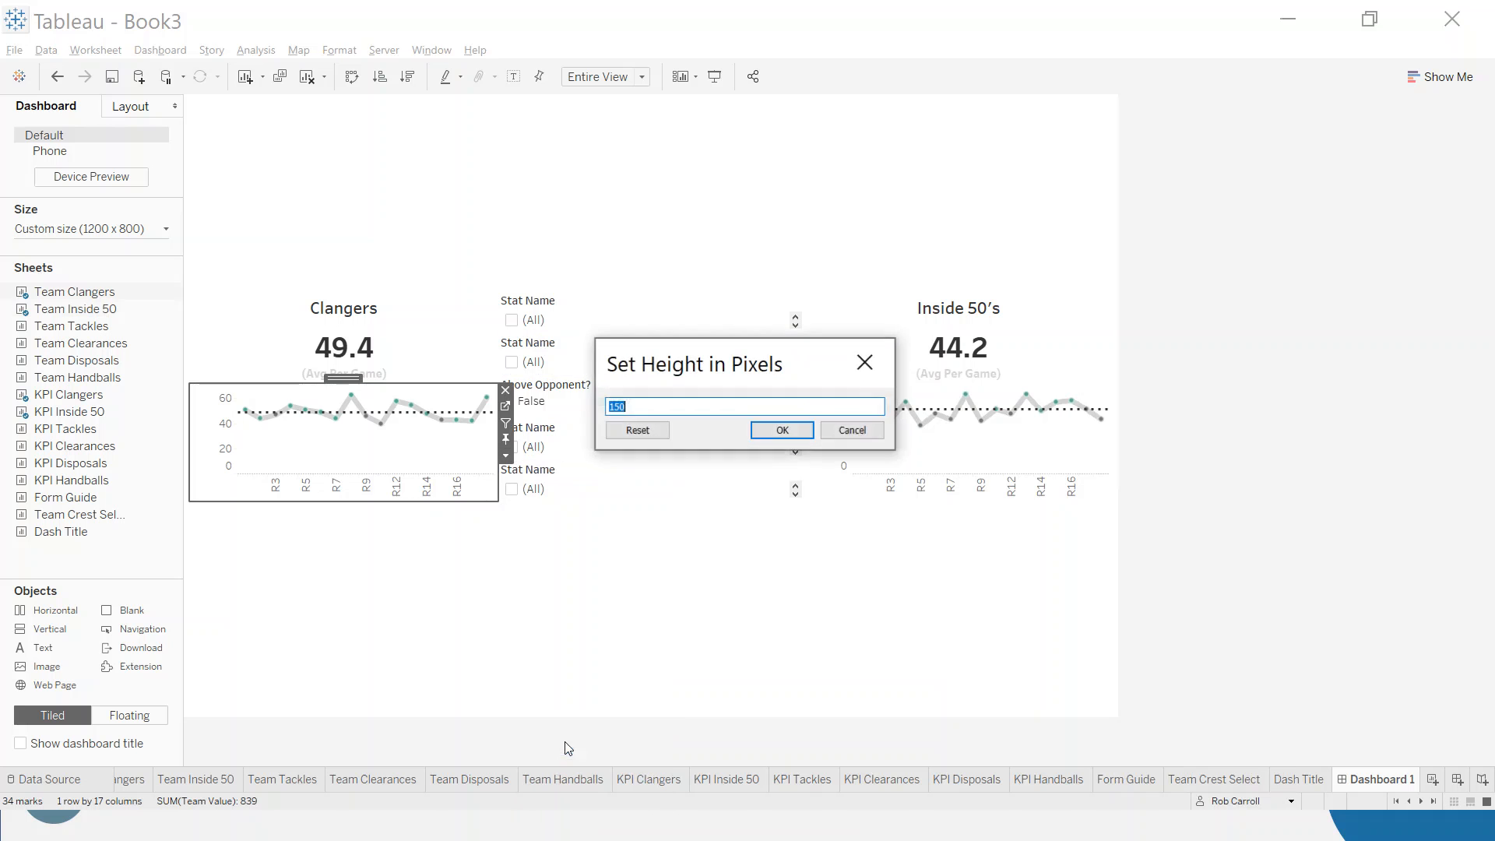
click(876, 362)
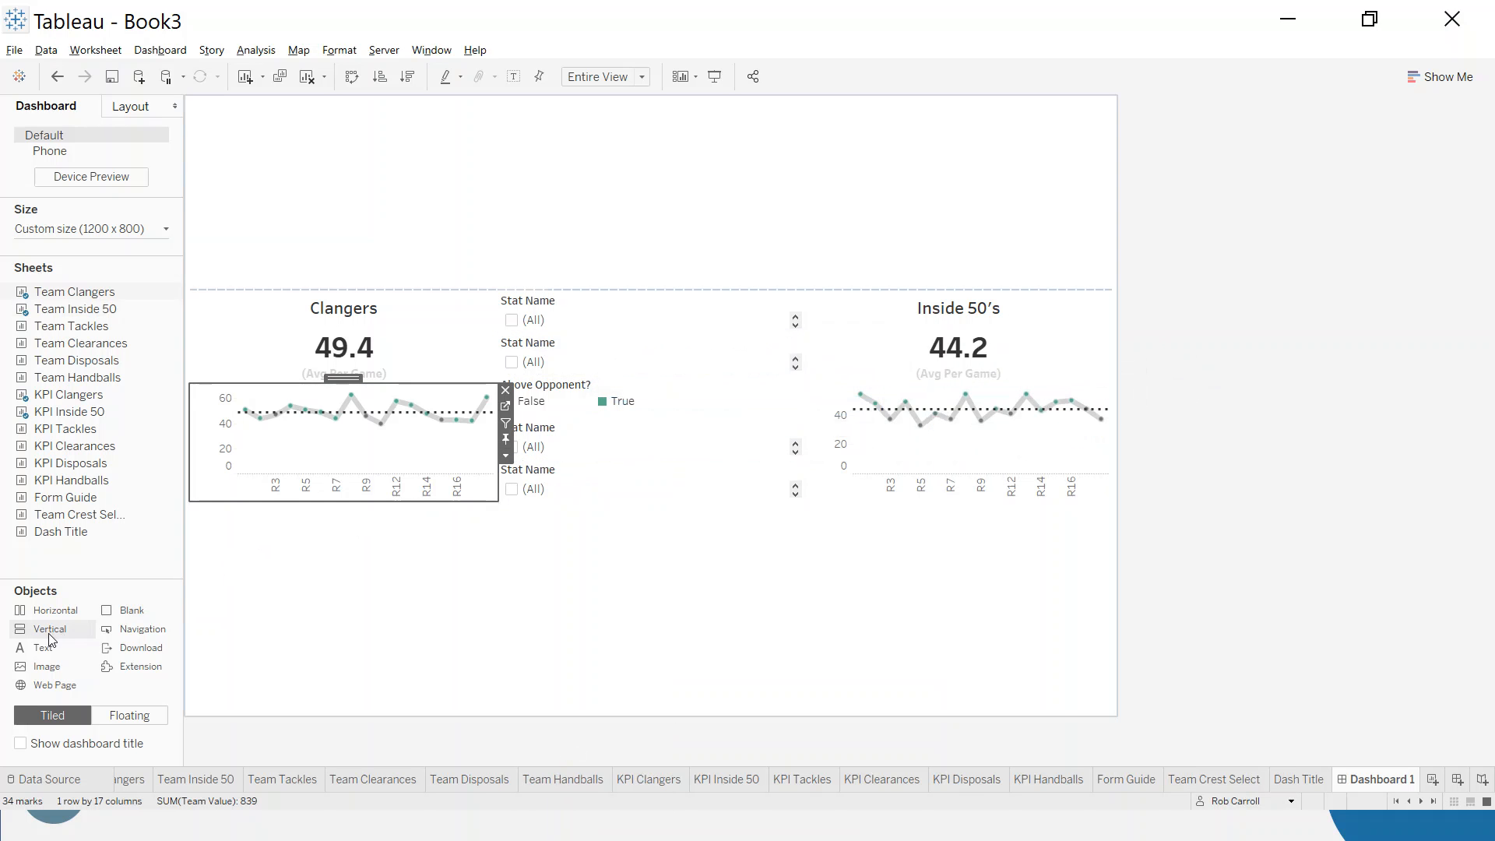
- Insert a Vertical container between the filter column and the Inside 50's column, and add the KPI Tackles sheet to it
drag(43, 637, 812, 401)
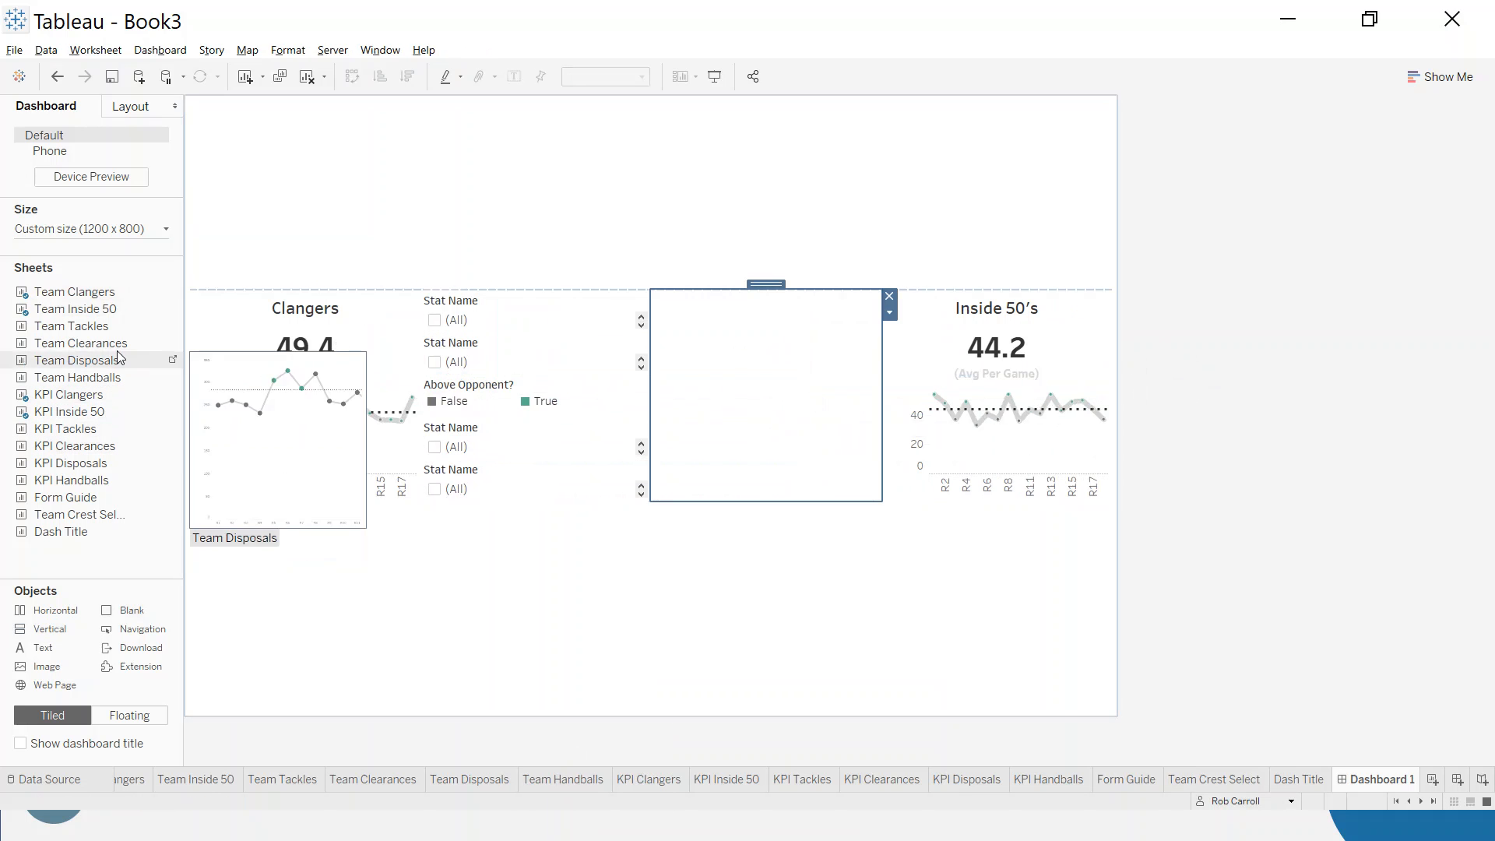
drag(62, 438, 782, 357)
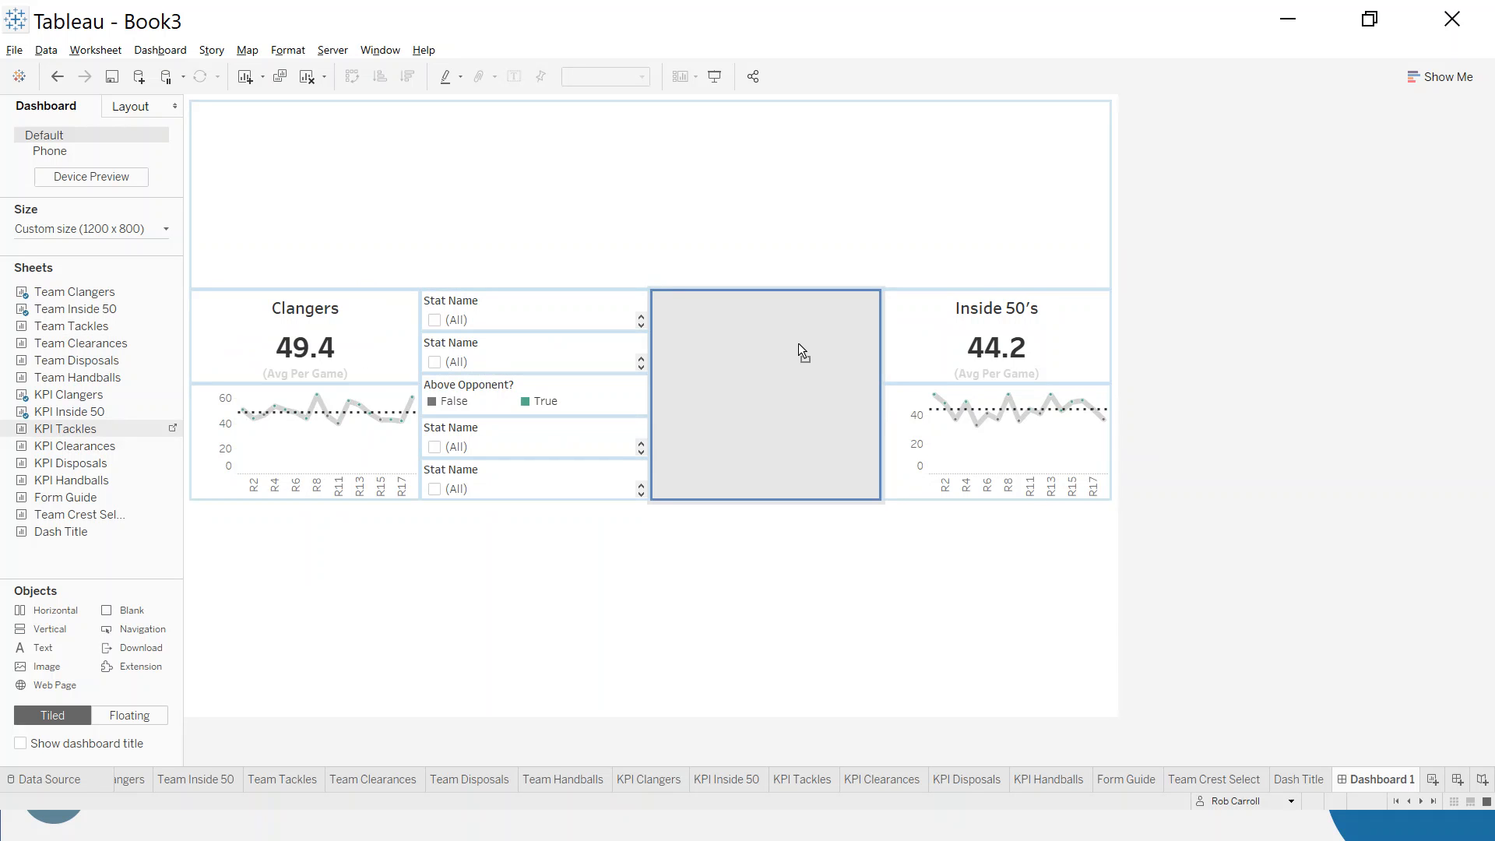
drag(799, 351, 801, 349)
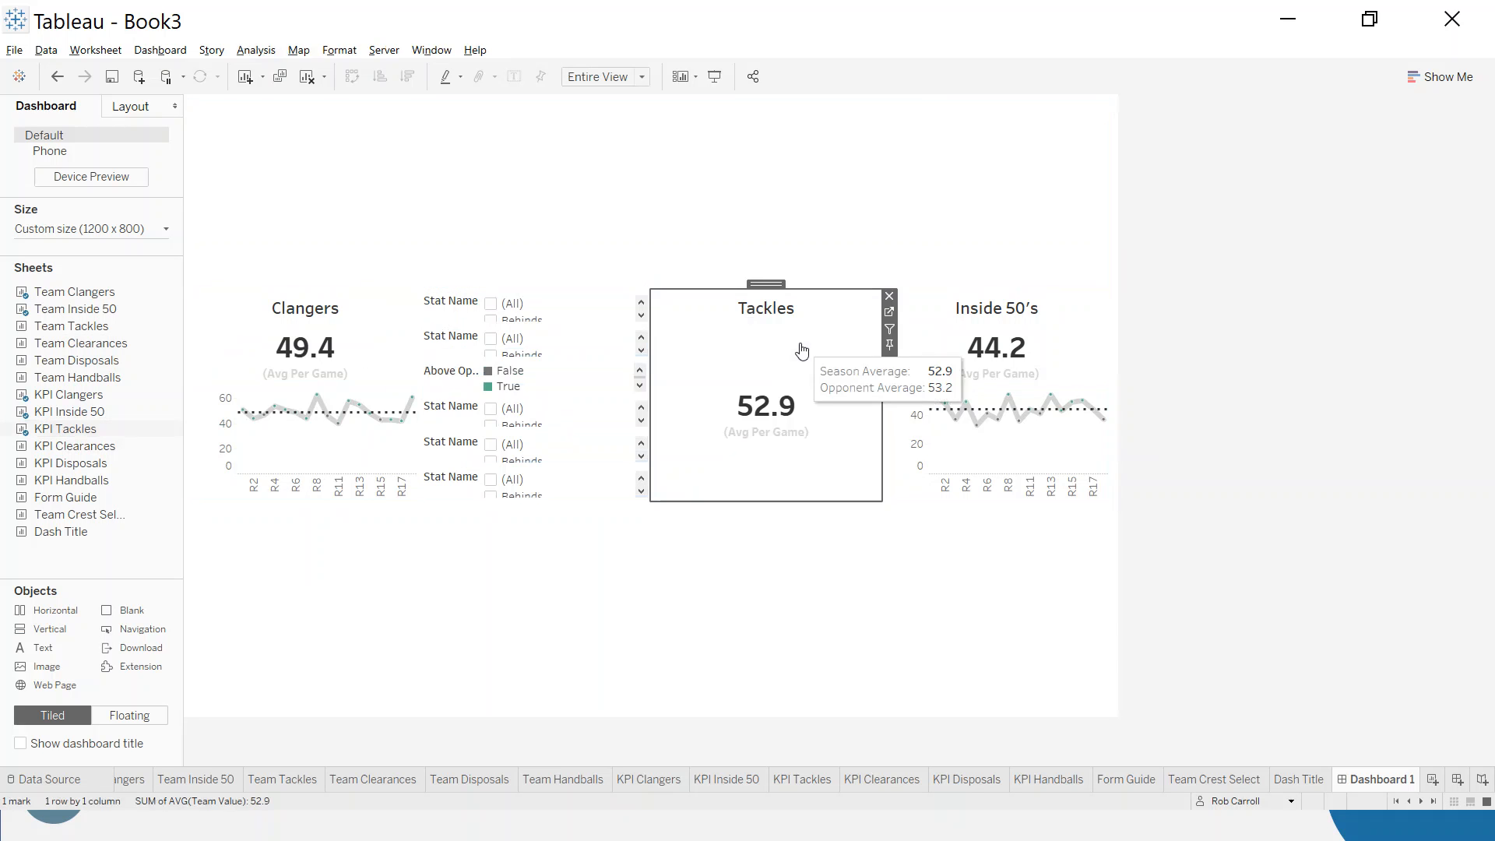
- Add the Team Tackles sheet beneath KPI Tackles and set its height to 150 pixels
drag(143, 350, 752, 474)
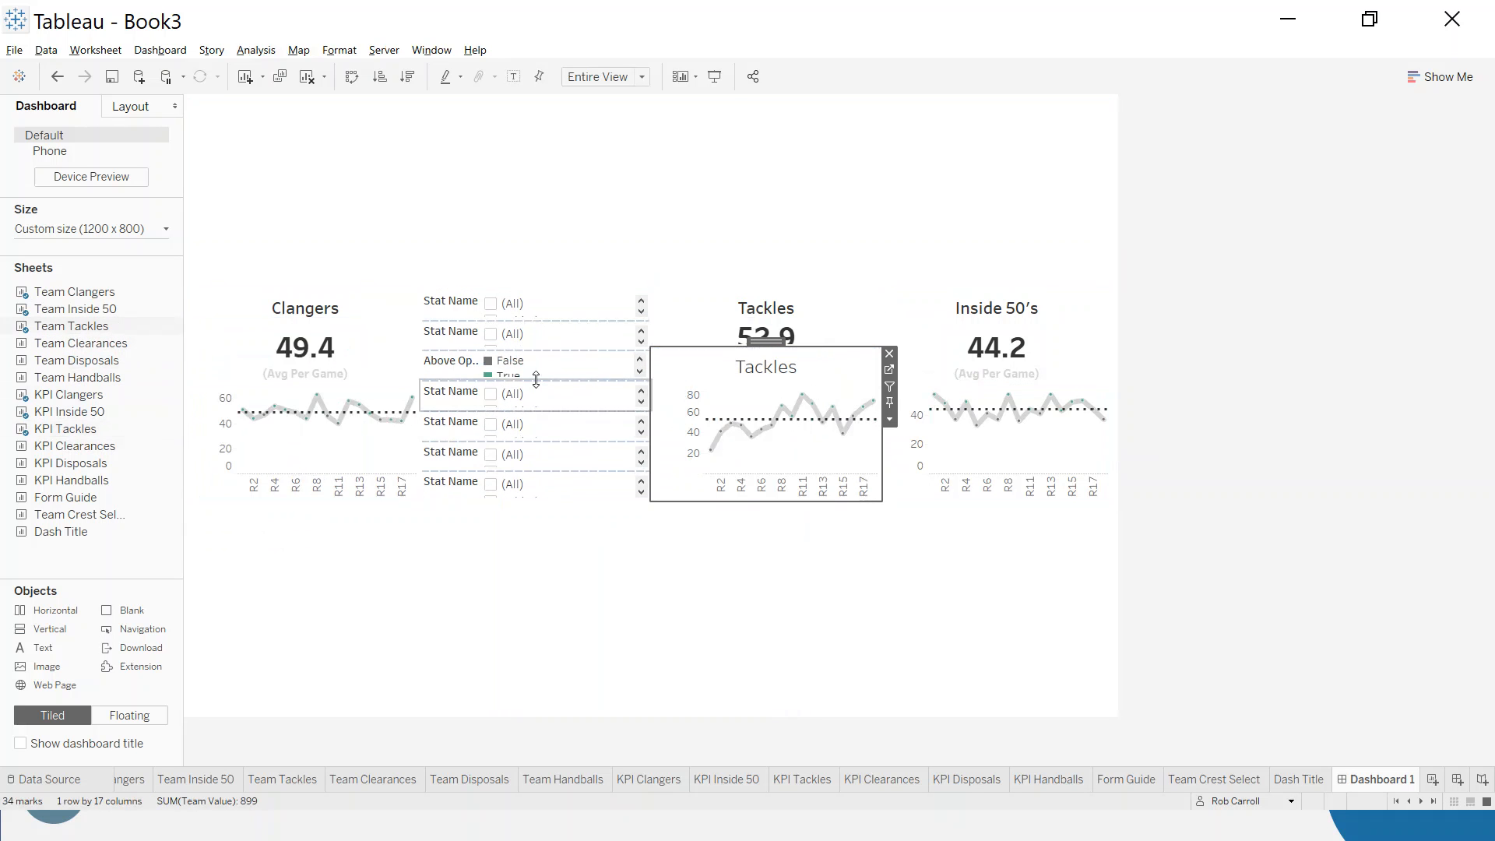
click(892, 423)
click(946, 702)
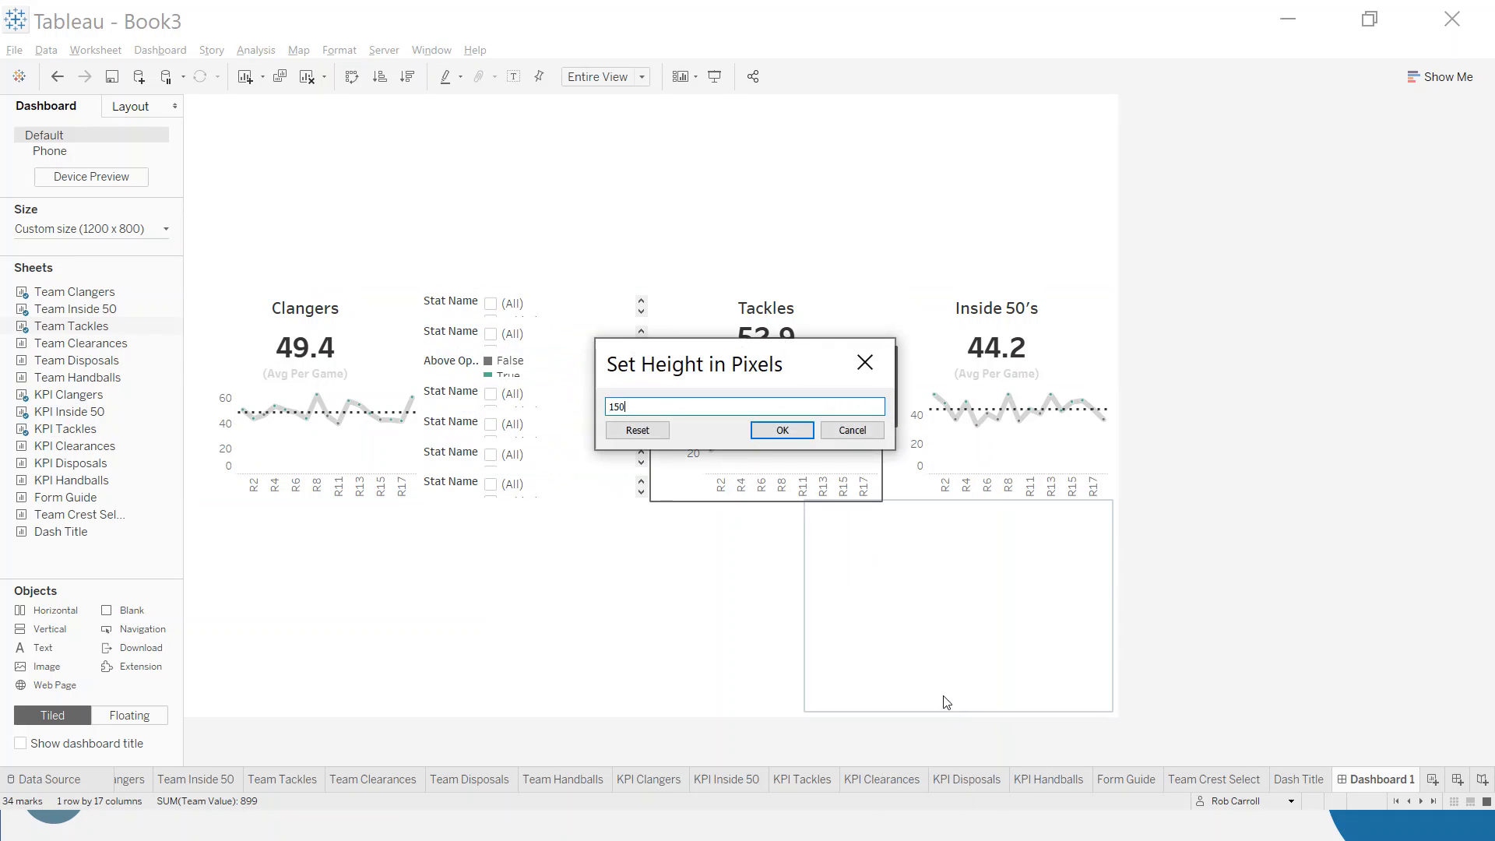
click(783, 430)
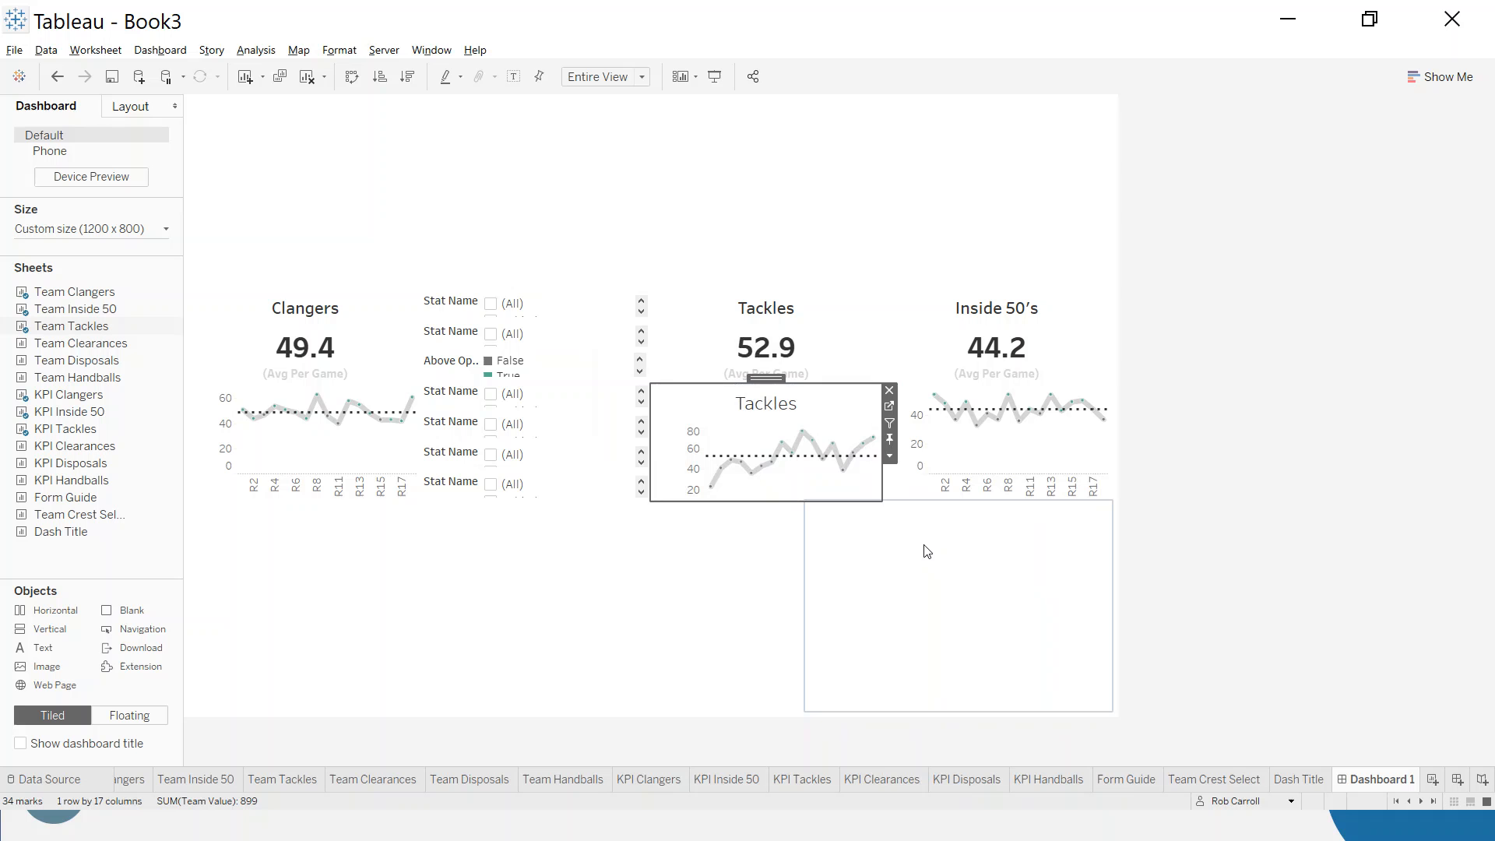
click(1246, 517)
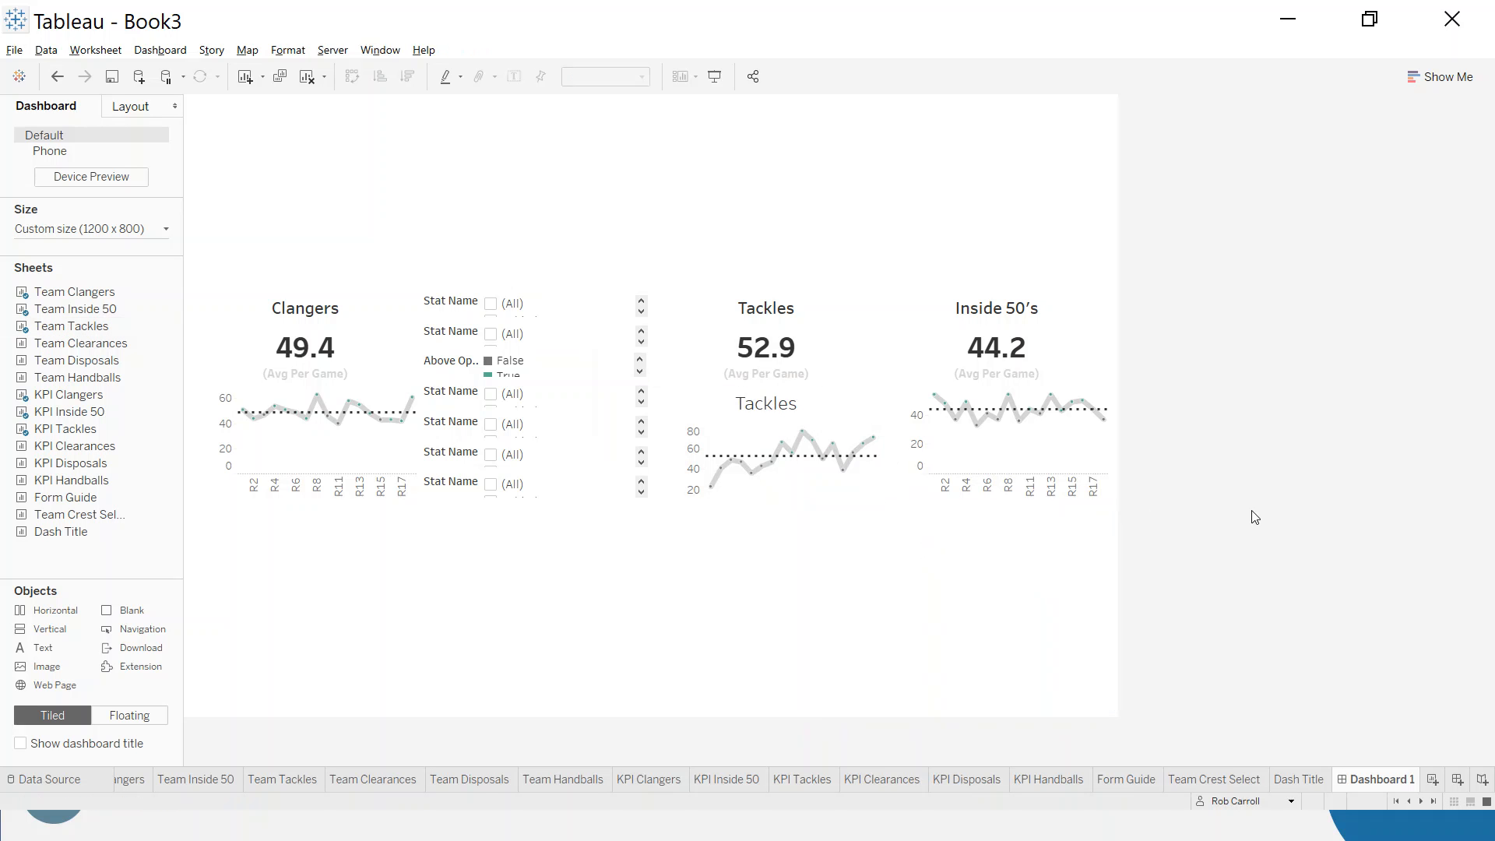
- Hide the title of the Team Tackles chart
right_click(751, 402)
click(807, 451)
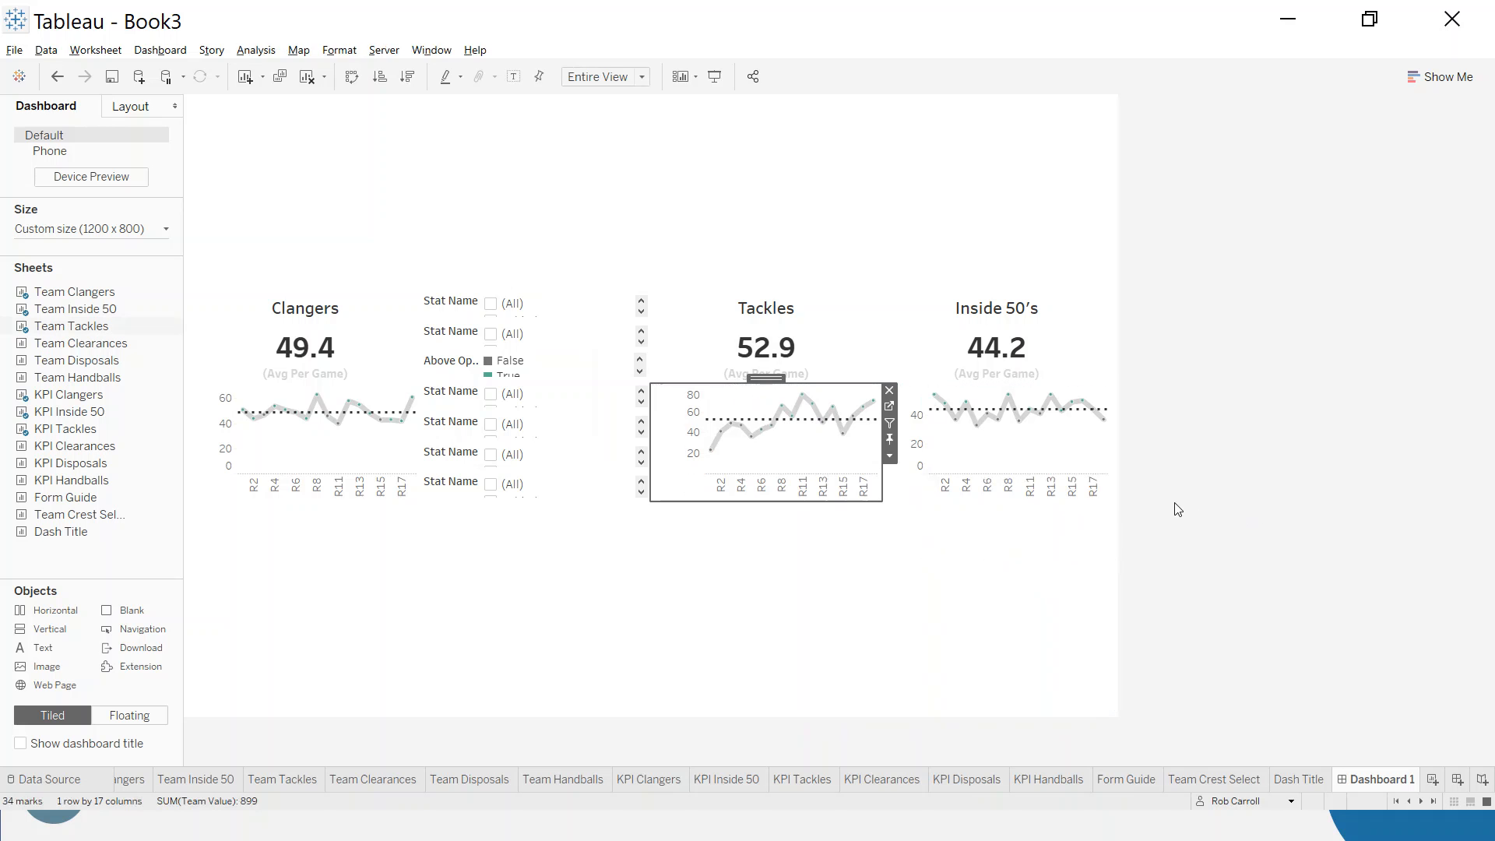
click(1299, 508)
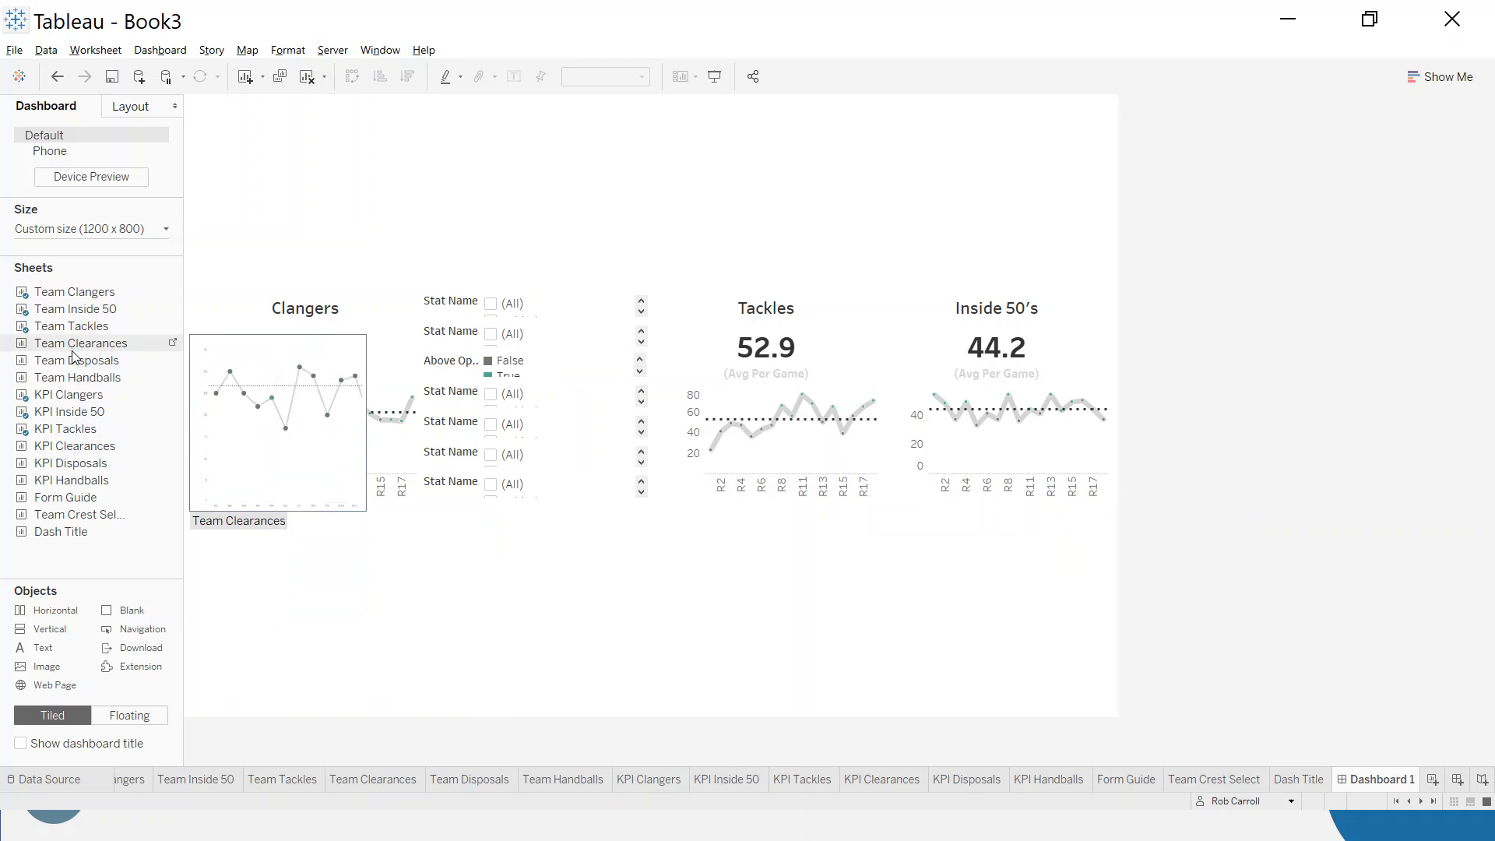
- Add KPI Clearances to the lower KPI row's first column with Team Clearances beneath it, and hide the Team Clearances title
drag(62, 445, 360, 603)
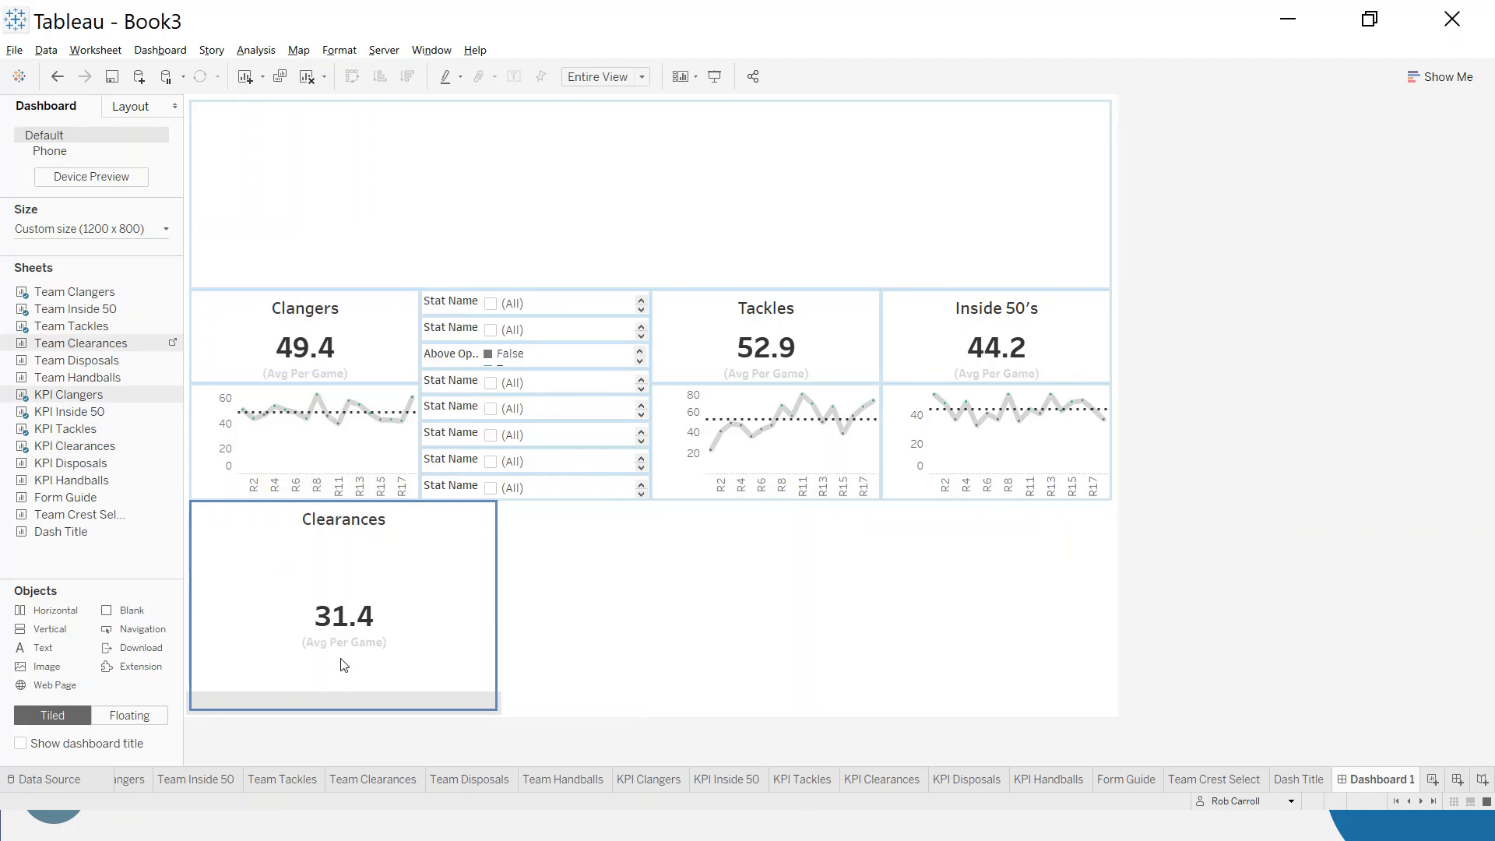
drag(422, 565, 355, 593)
right_click(348, 589)
click(384, 628)
- Set the Team Clearances chart's height to 150 pixels
right_click(497, 662)
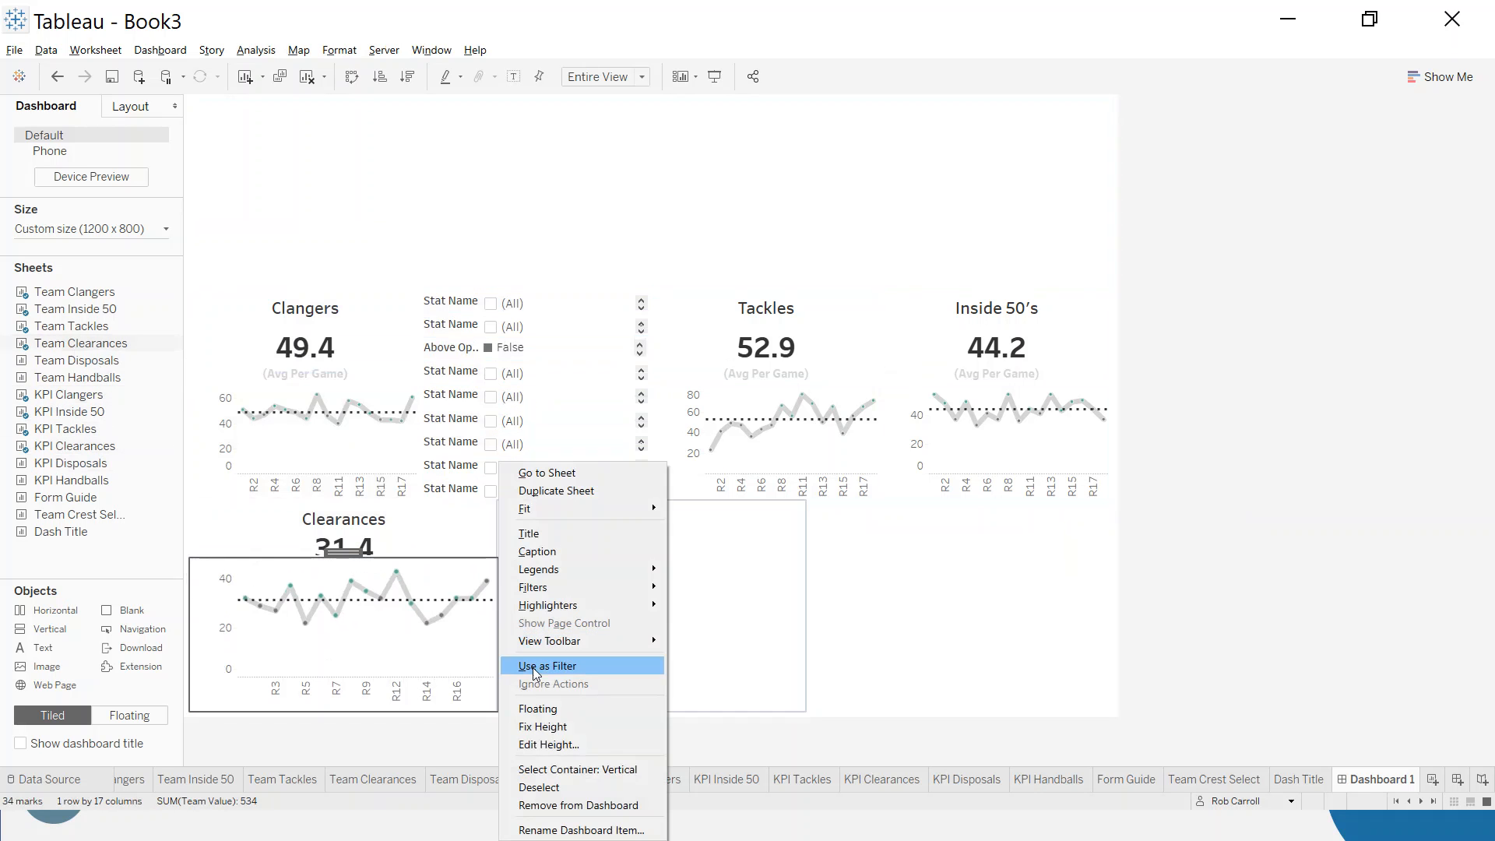
click(554, 745)
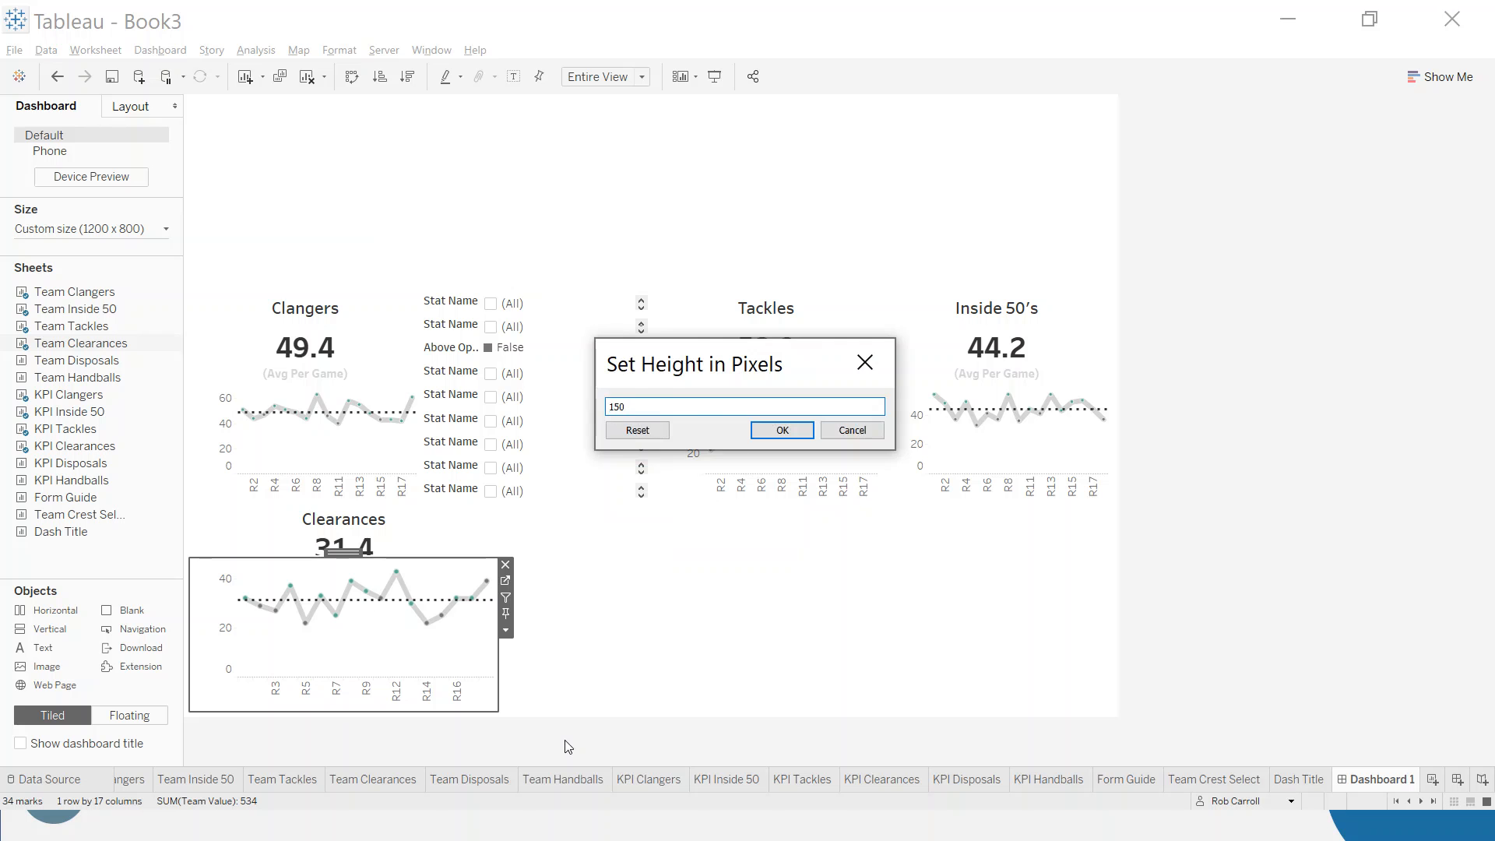
key(Return)
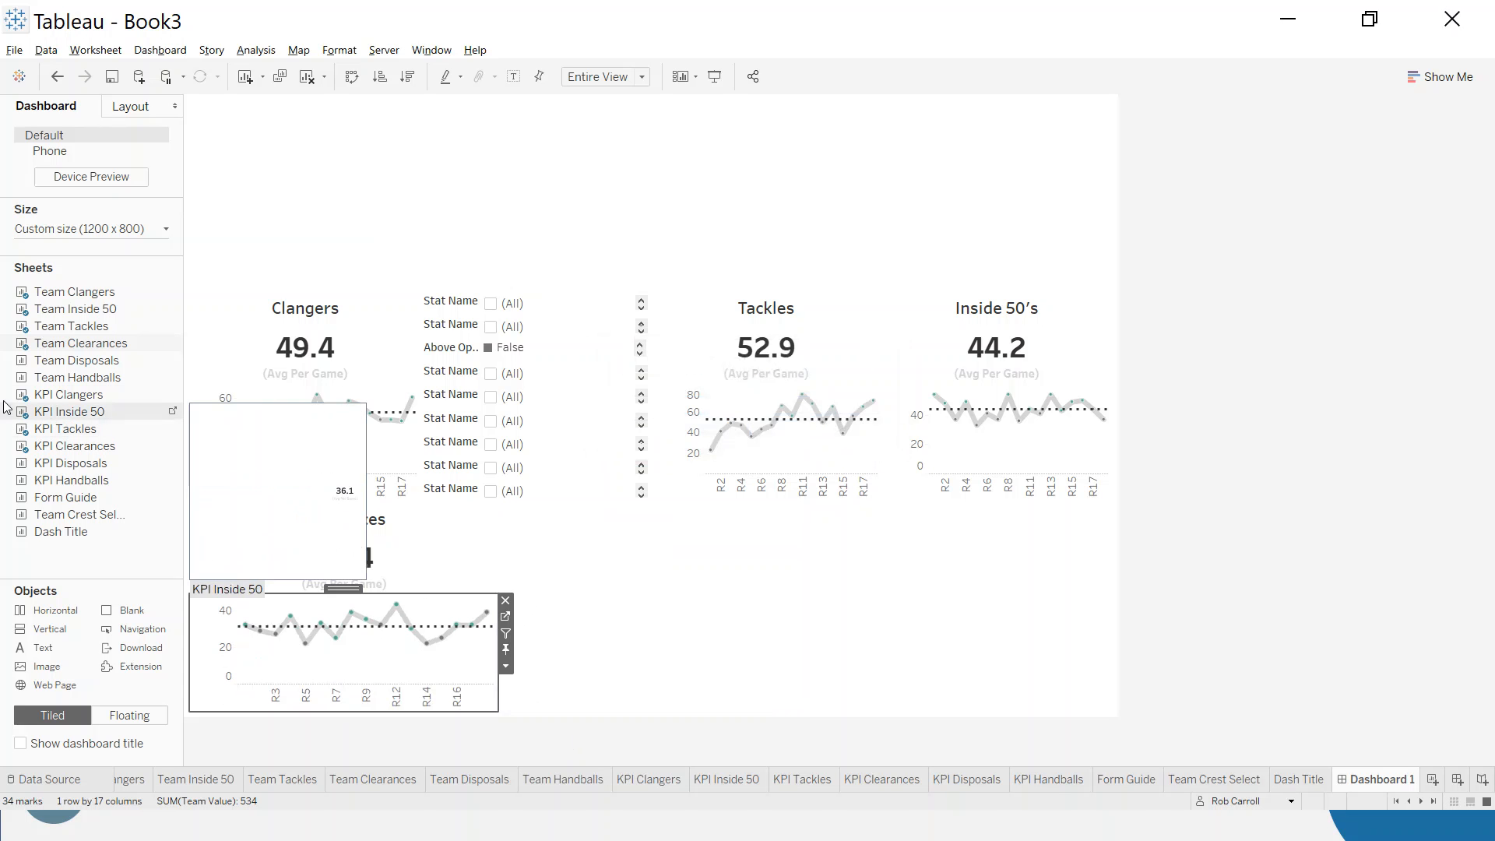
- Add KPI Disposals to the lower KPI row's middle column with Team Disposals beneath it, and hide the Team Disposals title
drag(70, 462, 629, 593)
drag(67, 365, 679, 633)
right_click(640, 584)
click(705, 616)
- Set the Team Disposals chart's height to 150 pixels
click(813, 630)
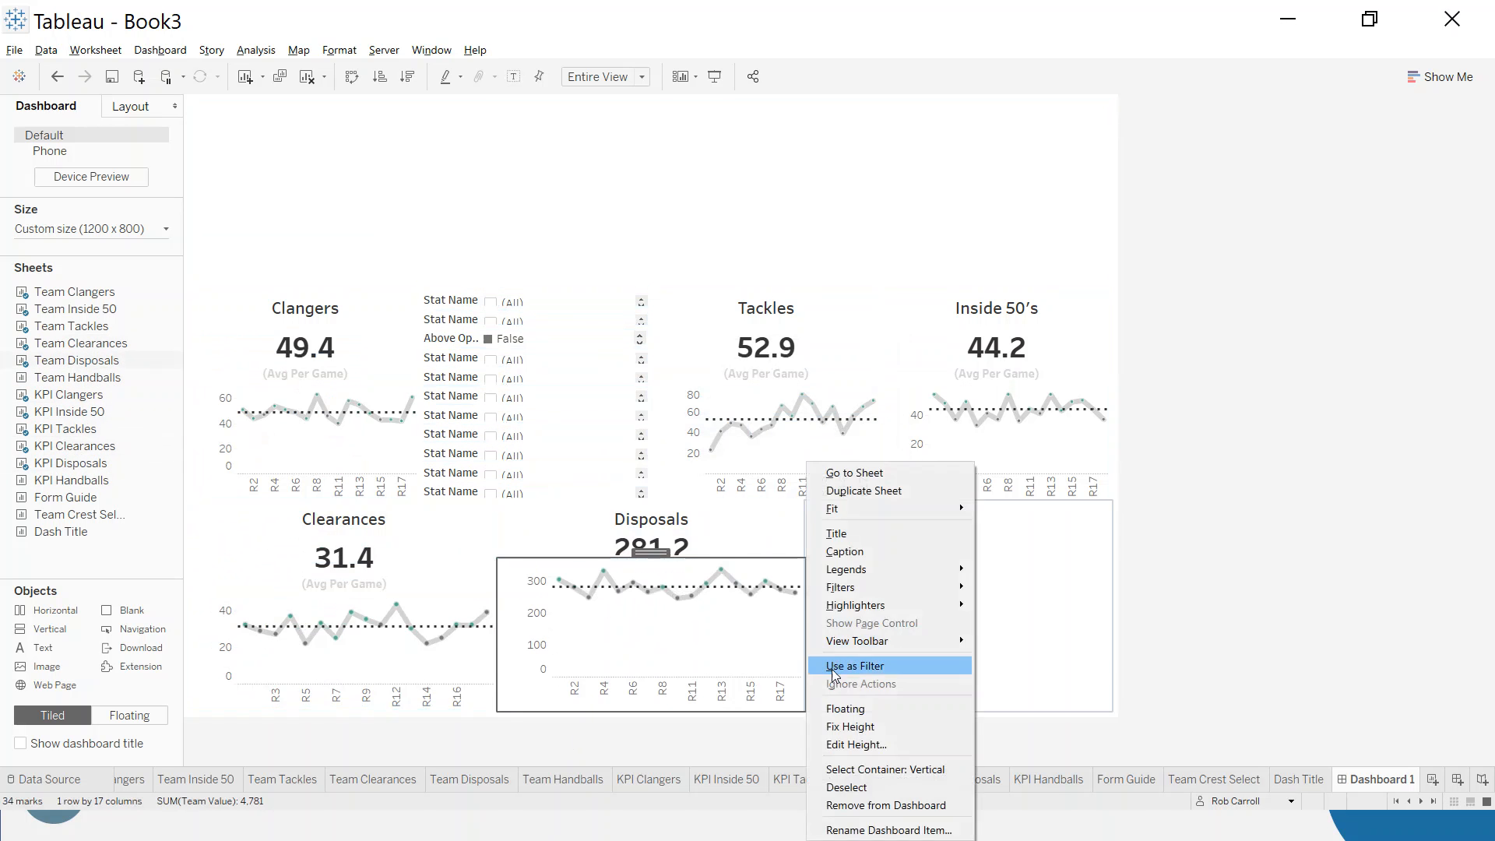
click(869, 745)
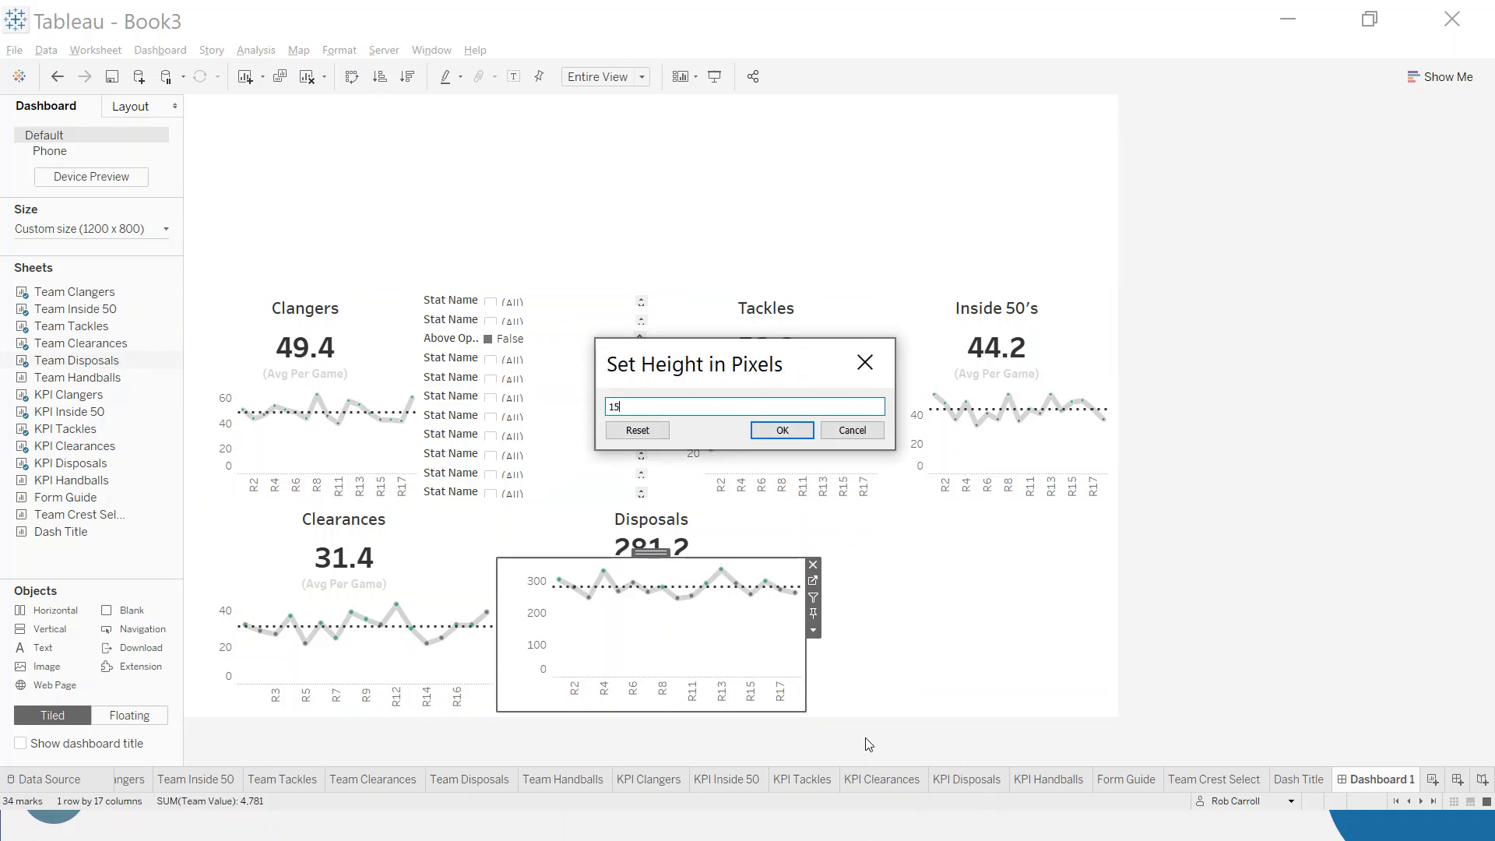
text(150)
click(782, 430)
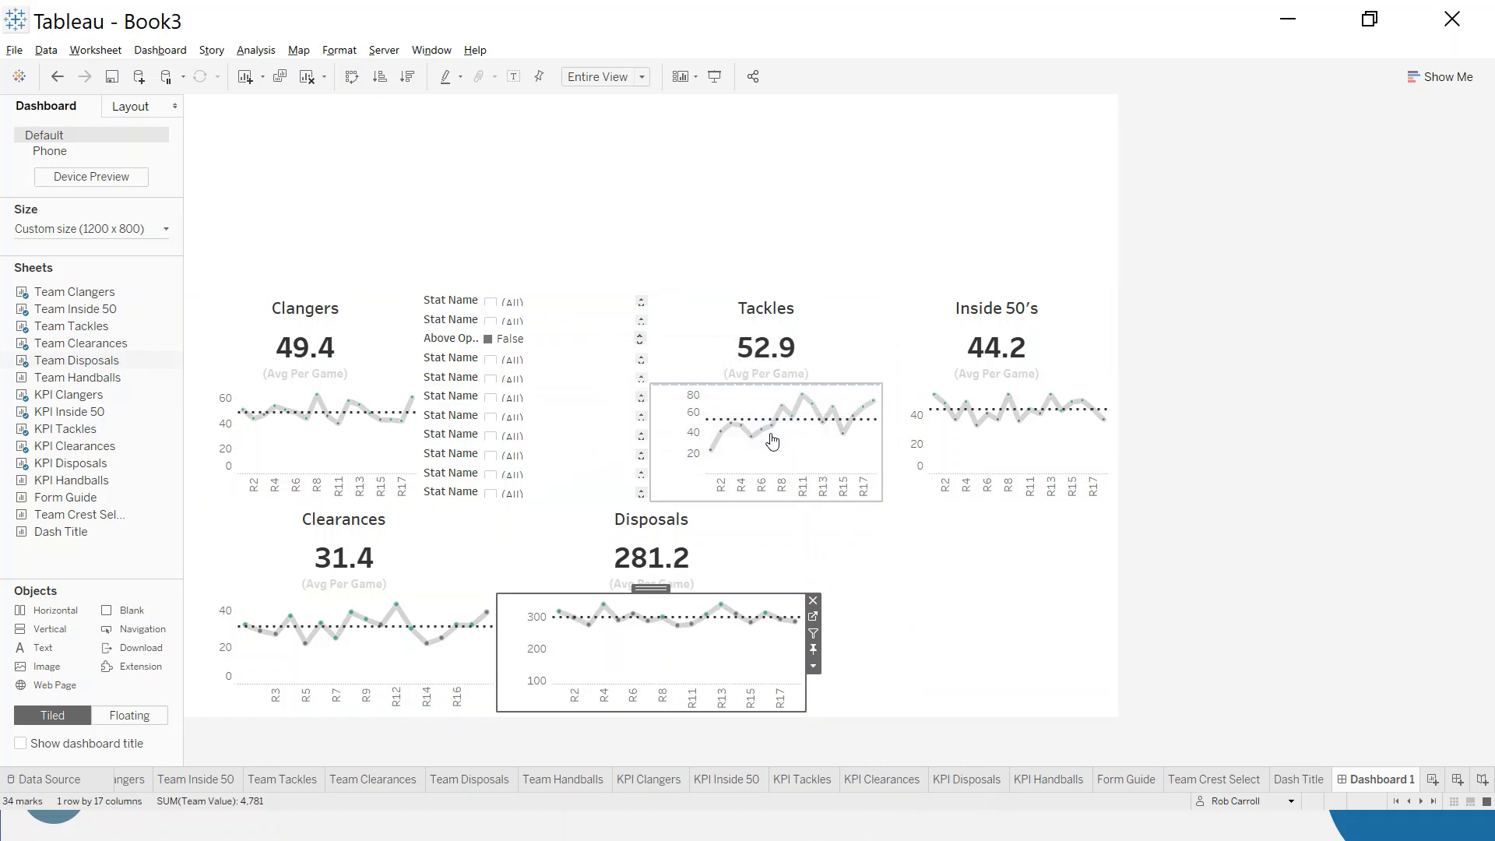
- Add KPI Handballs to the lower KPI row's last column with Team Handballs beneath it, and hide the Team Handballs title
mouse_move(70, 456)
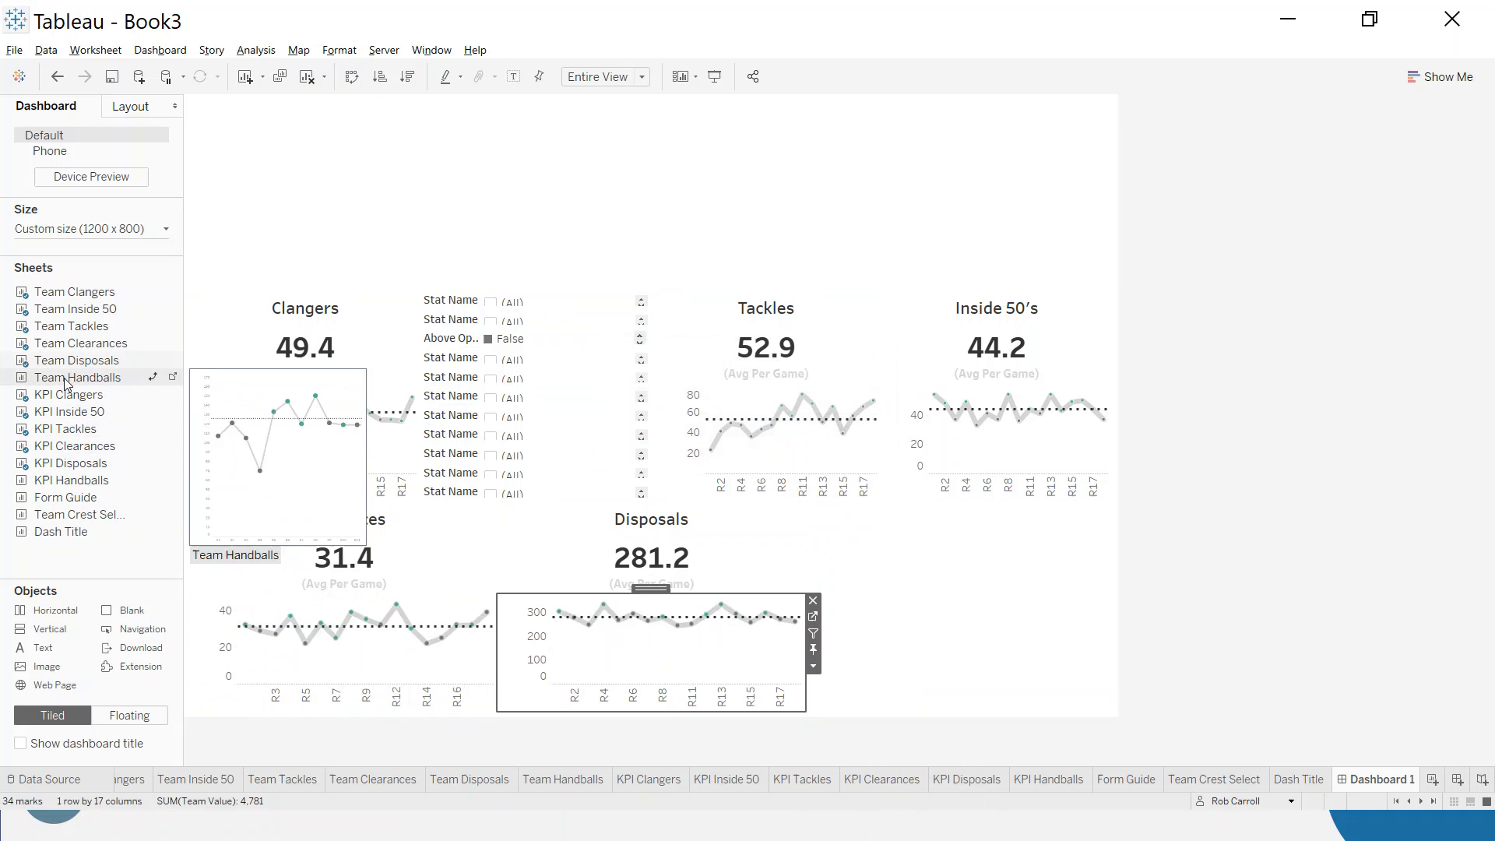
drag(60, 504, 926, 615)
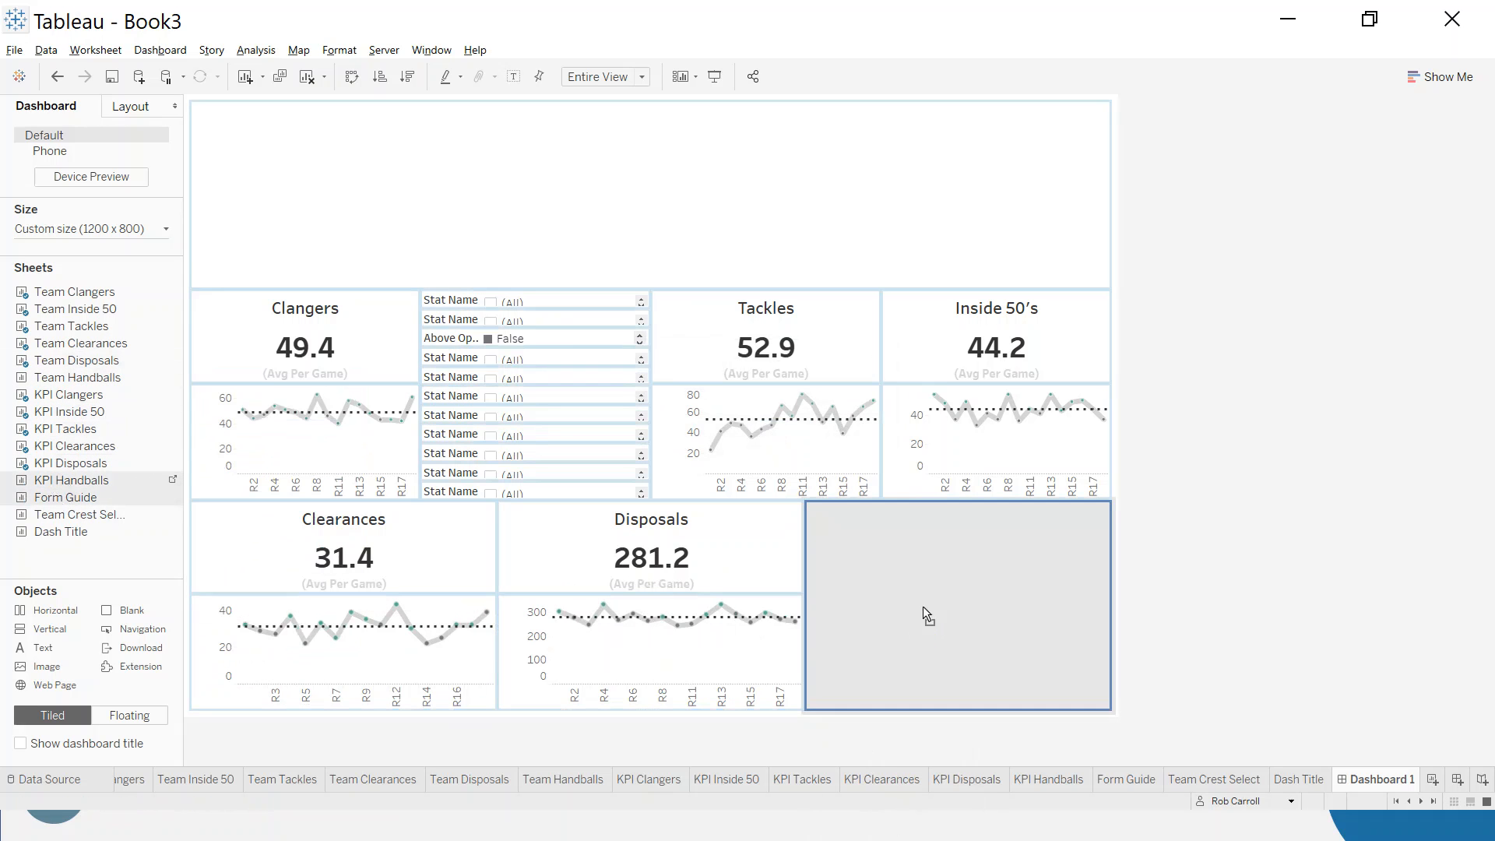
double_click(77, 377)
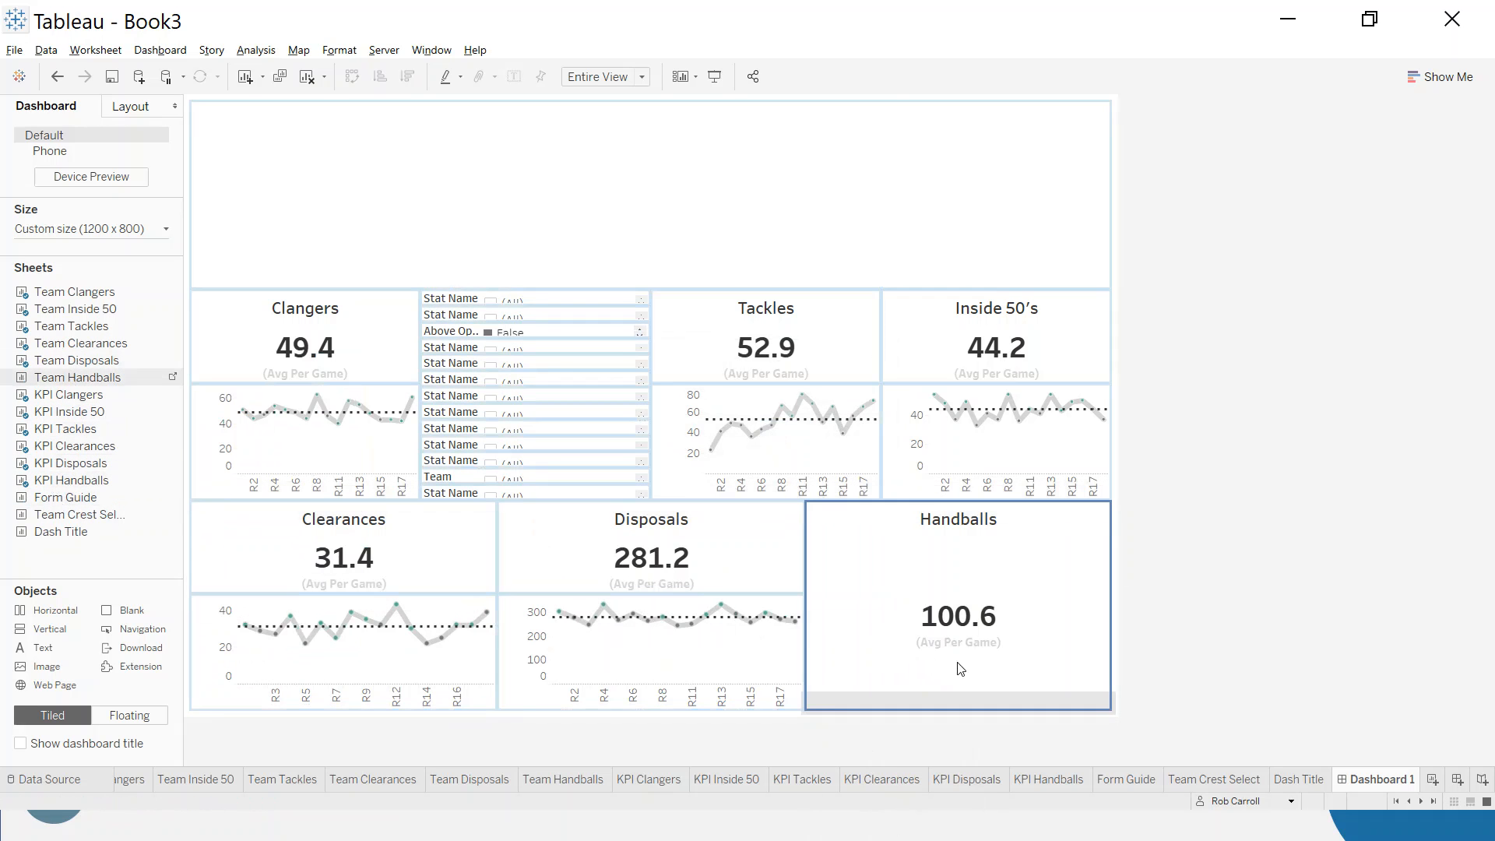
drag(996, 589, 994, 593)
right_click(962, 582)
click(1007, 625)
- Set the Team Handballs chart's height to 150 pixels
click(1120, 630)
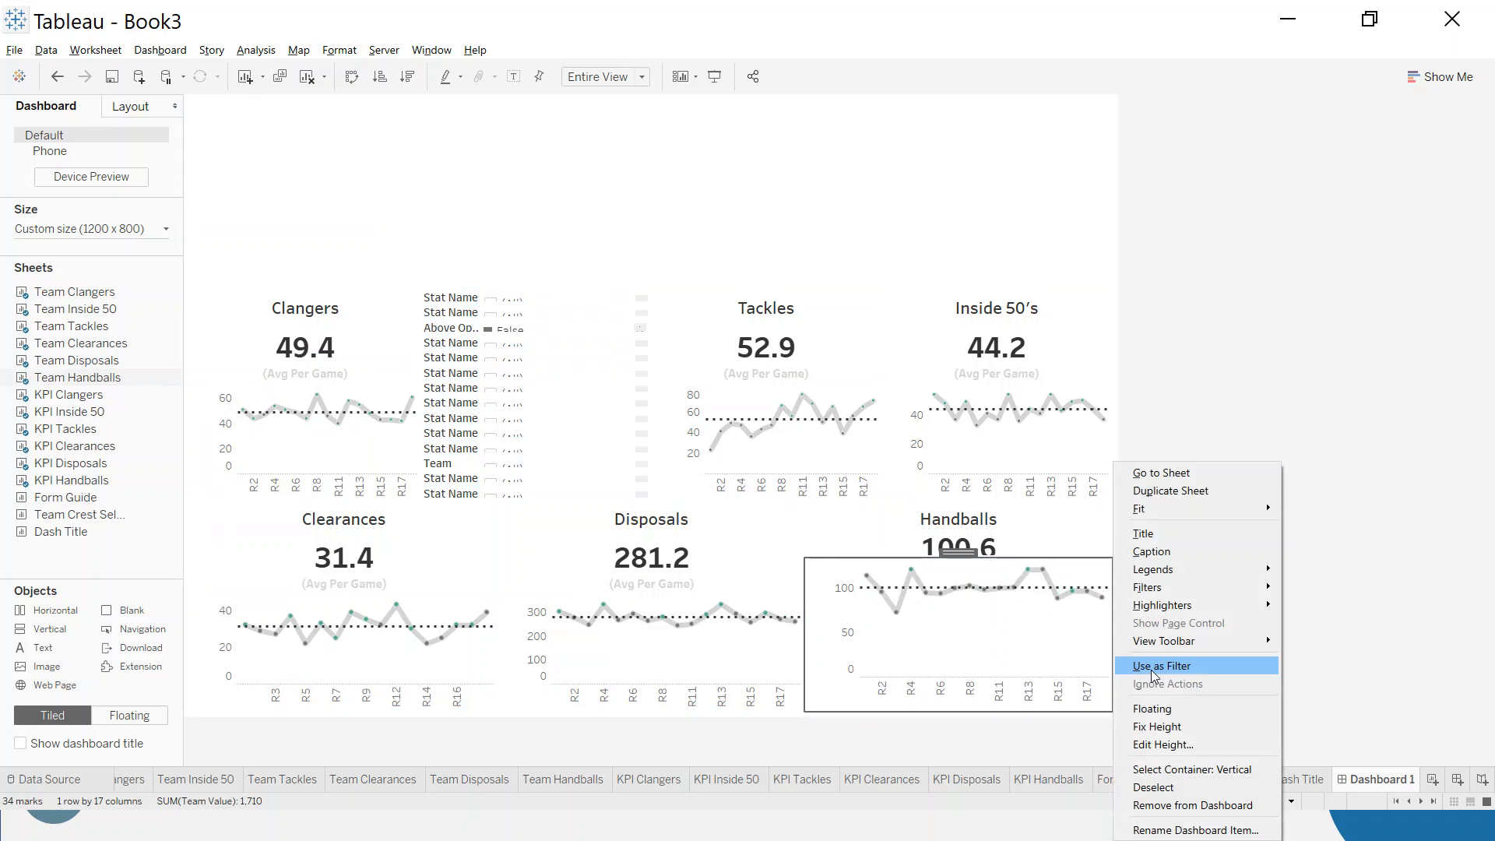
click(1173, 745)
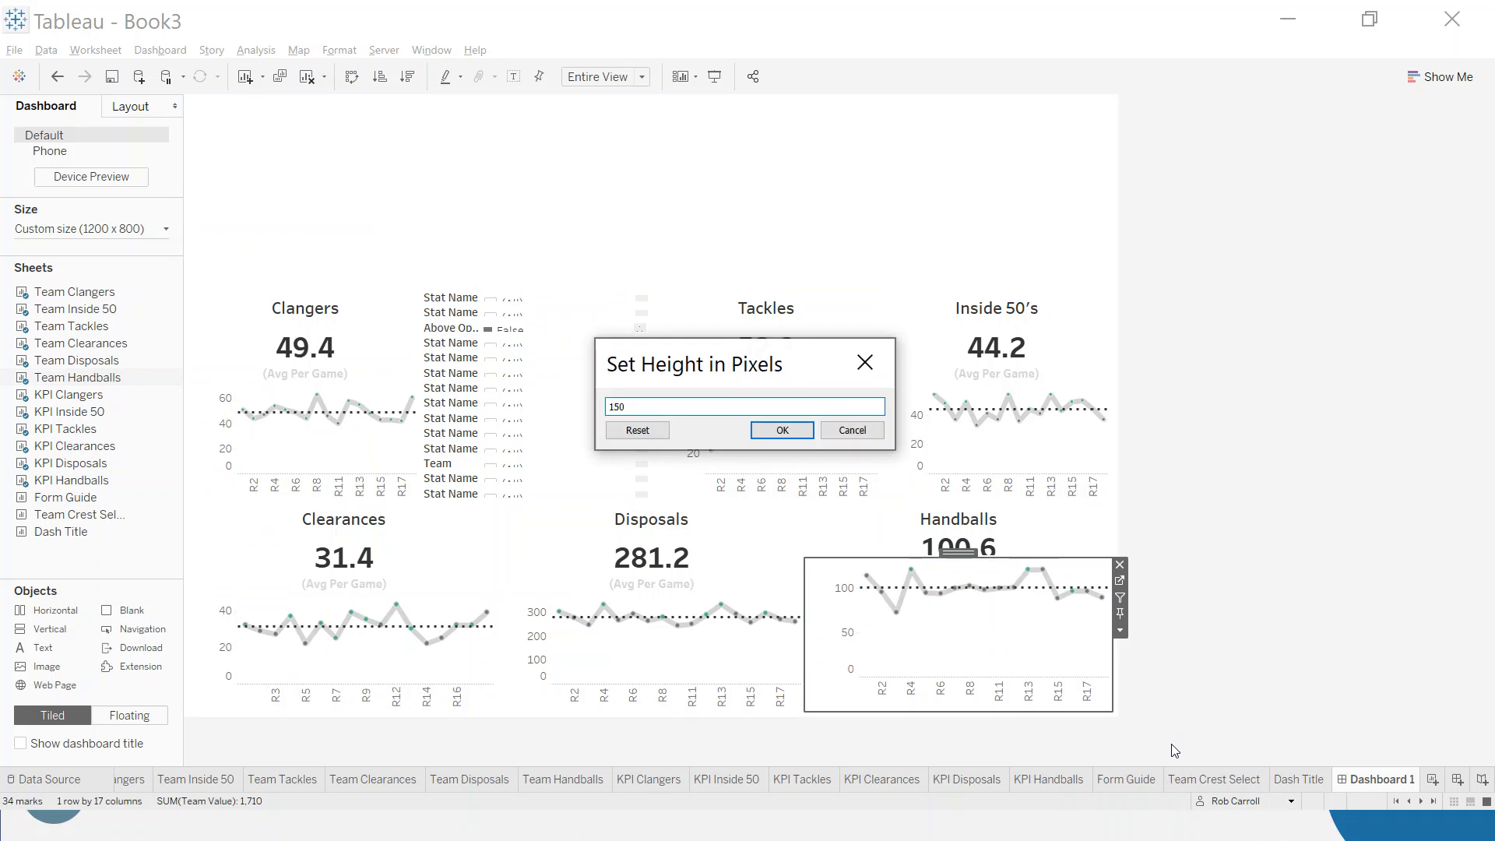
click(769, 430)
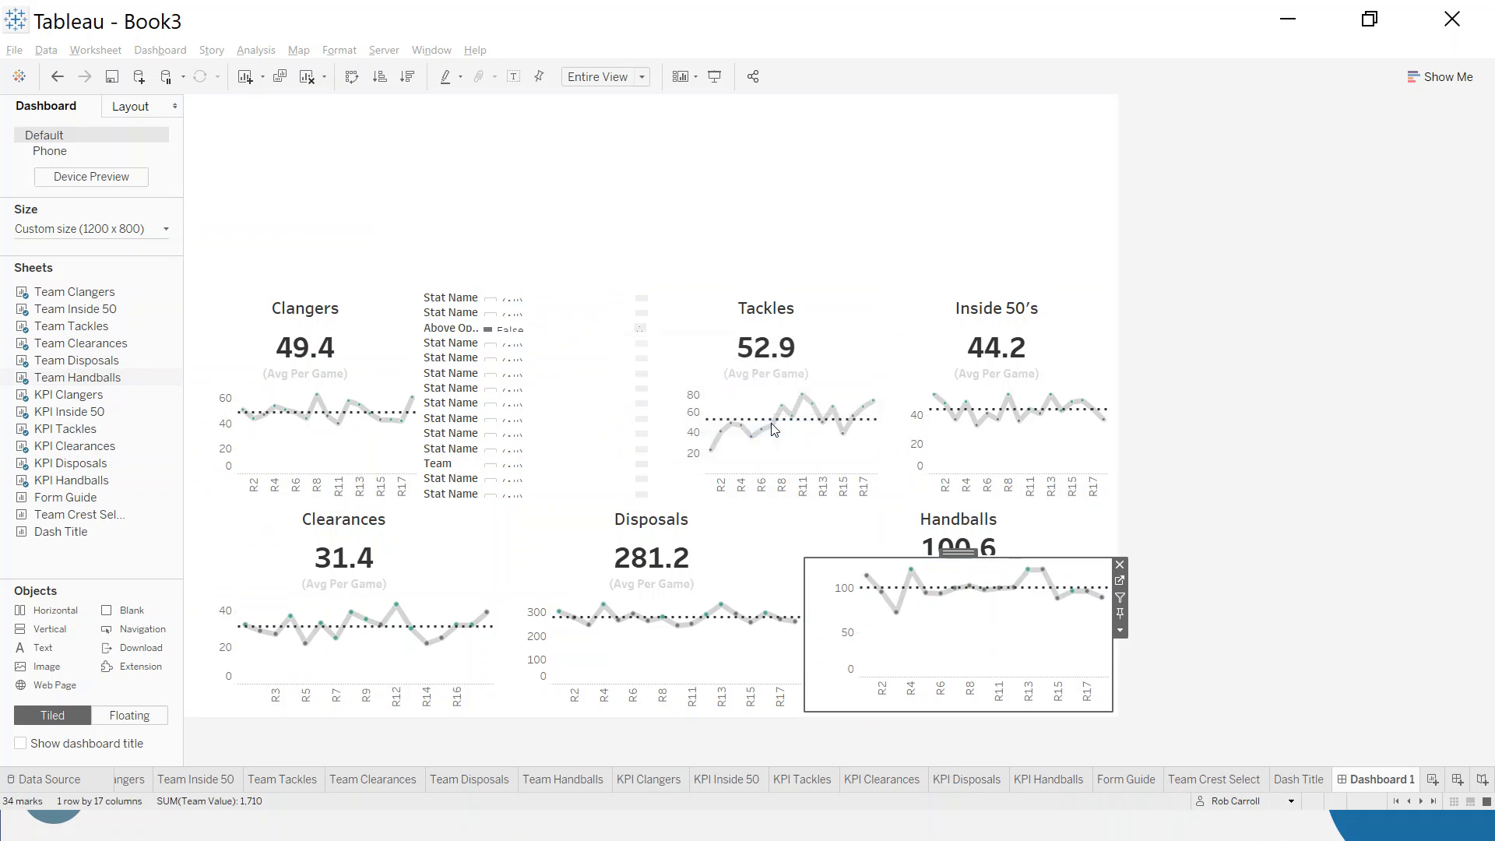
- Remove the whole container of filters and legends between the Clangers and Tackles columns
click(578, 413)
double_click(534, 391)
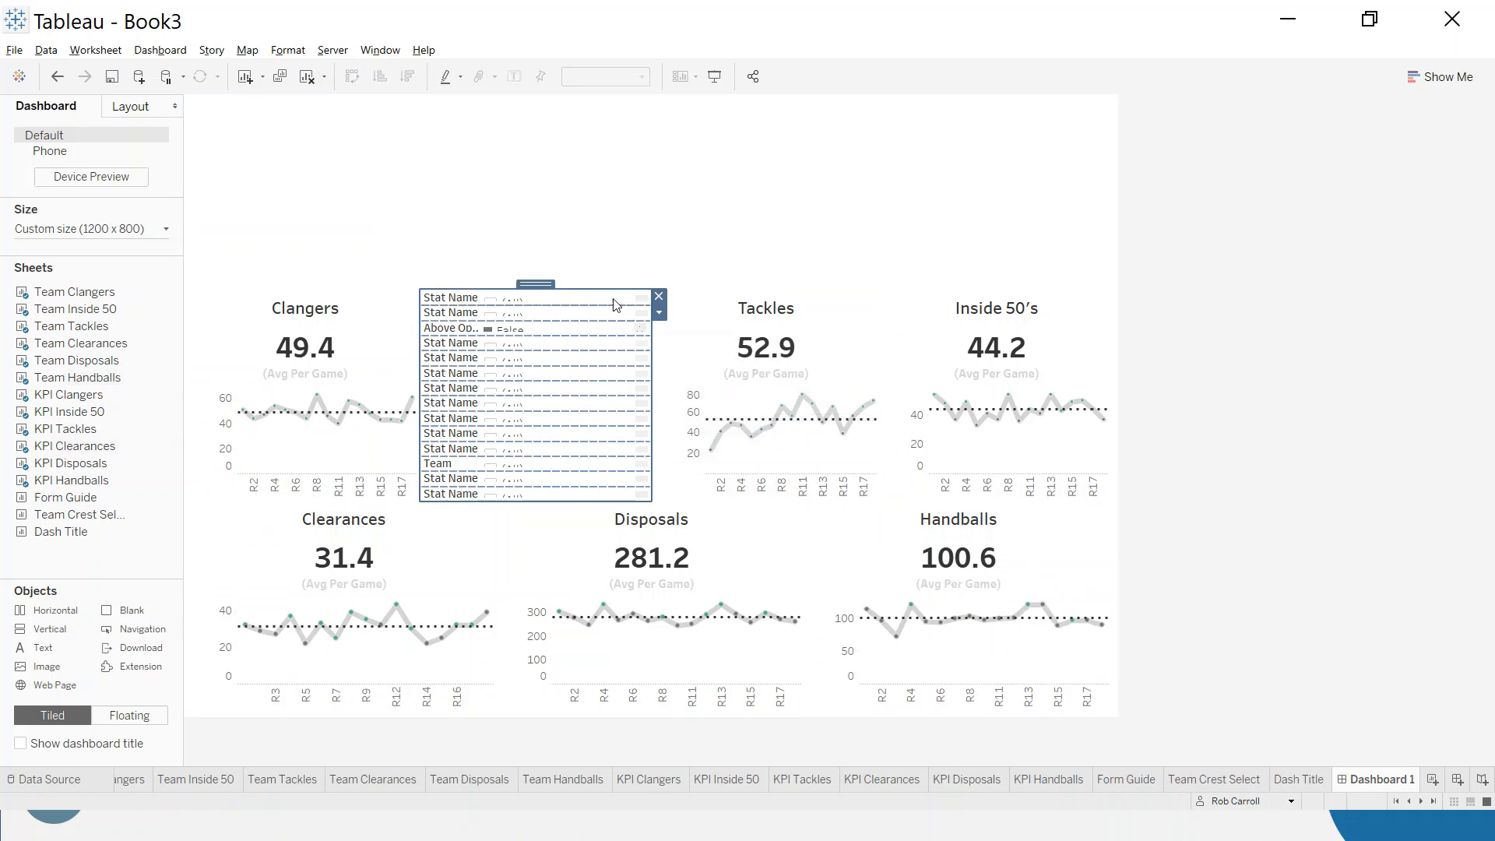
click(658, 298)
click(798, 457)
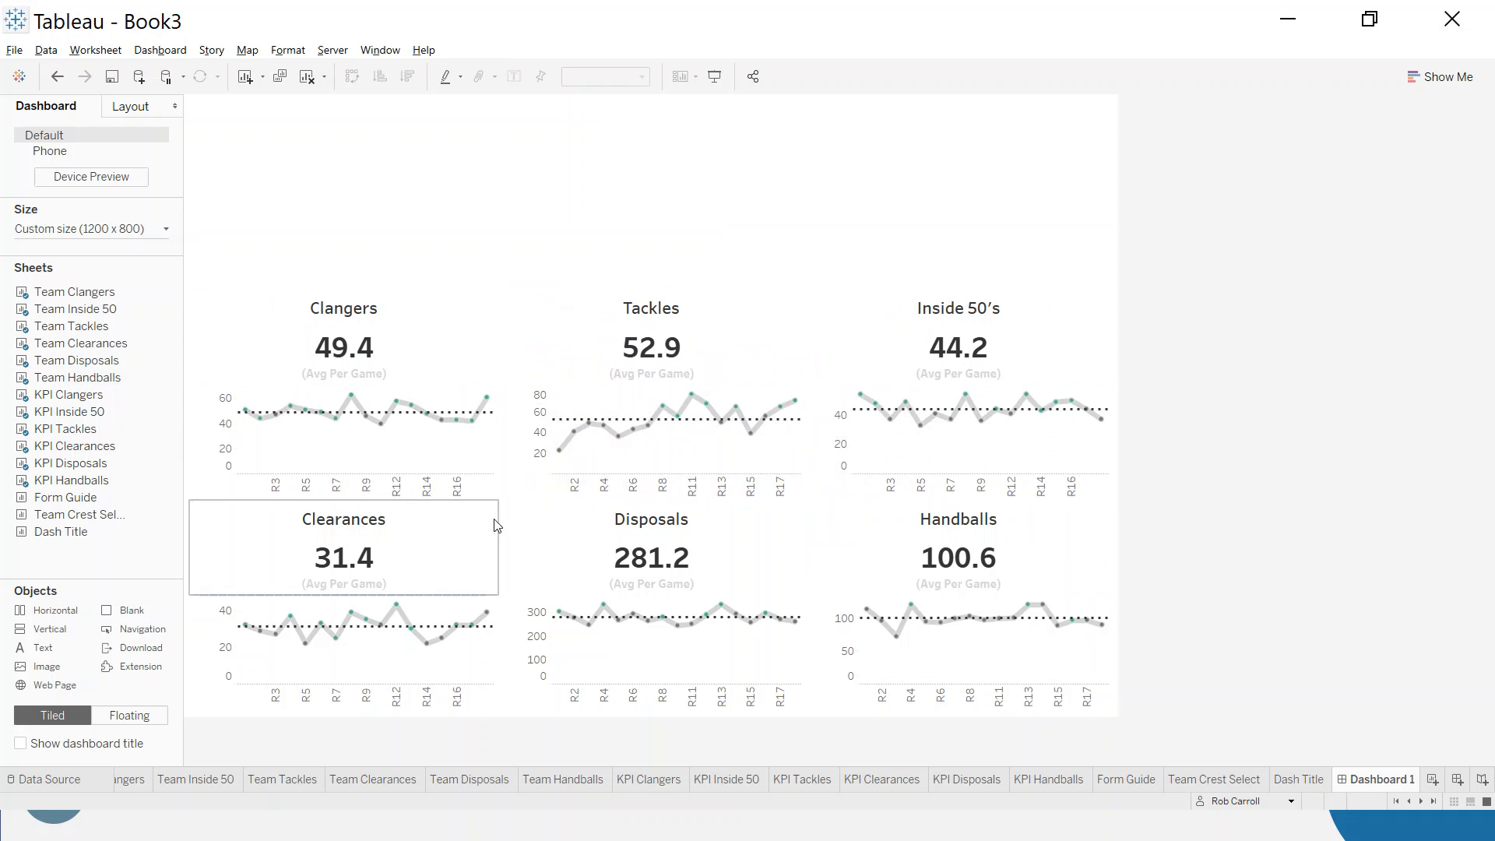
- Set the dashboard's custom height to 900 px, keeping the width at 1200 px
click(165, 233)
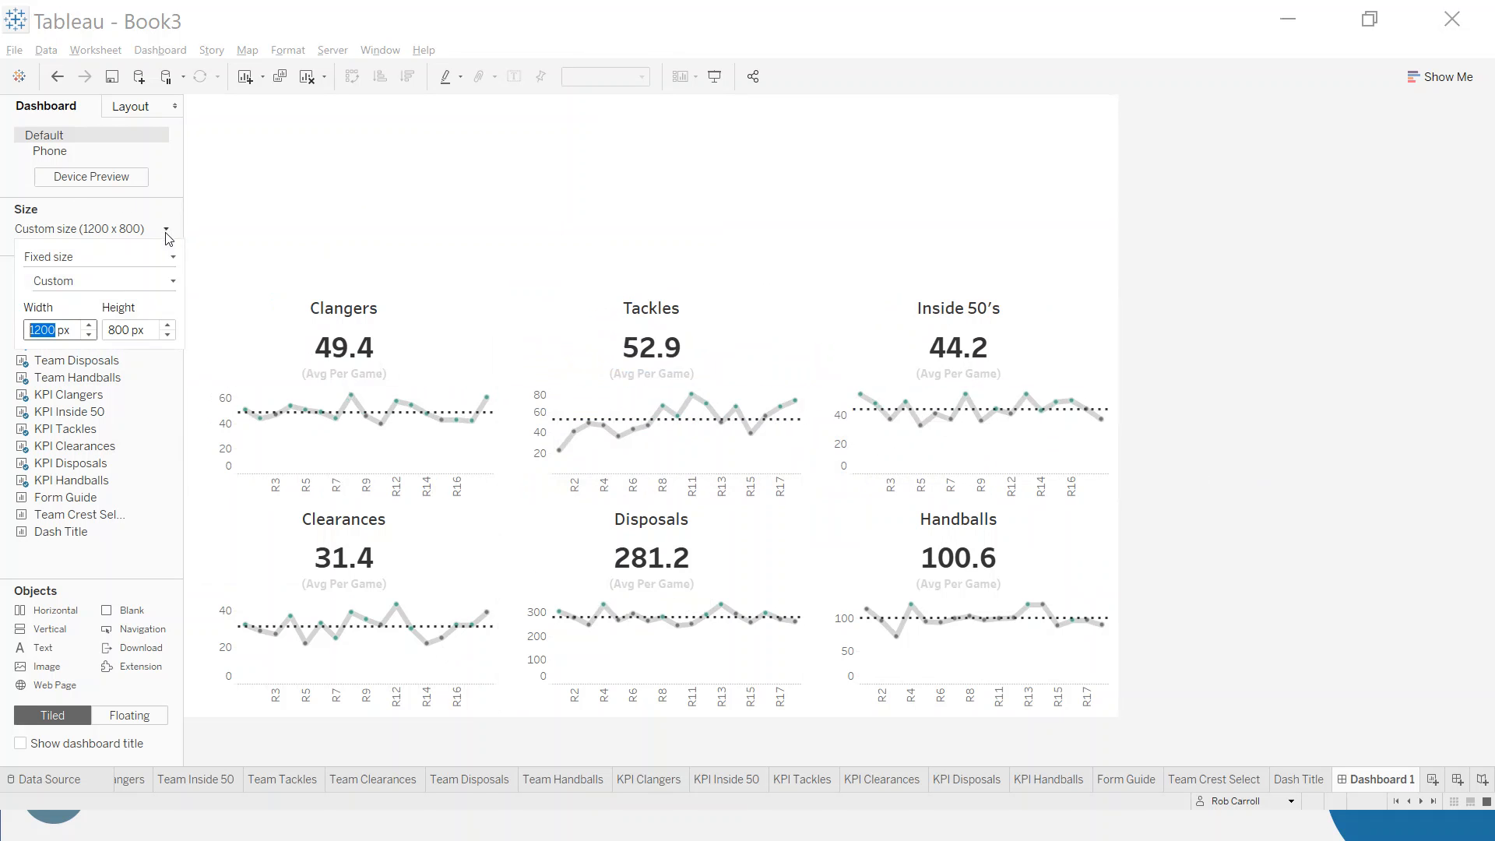
click(170, 325)
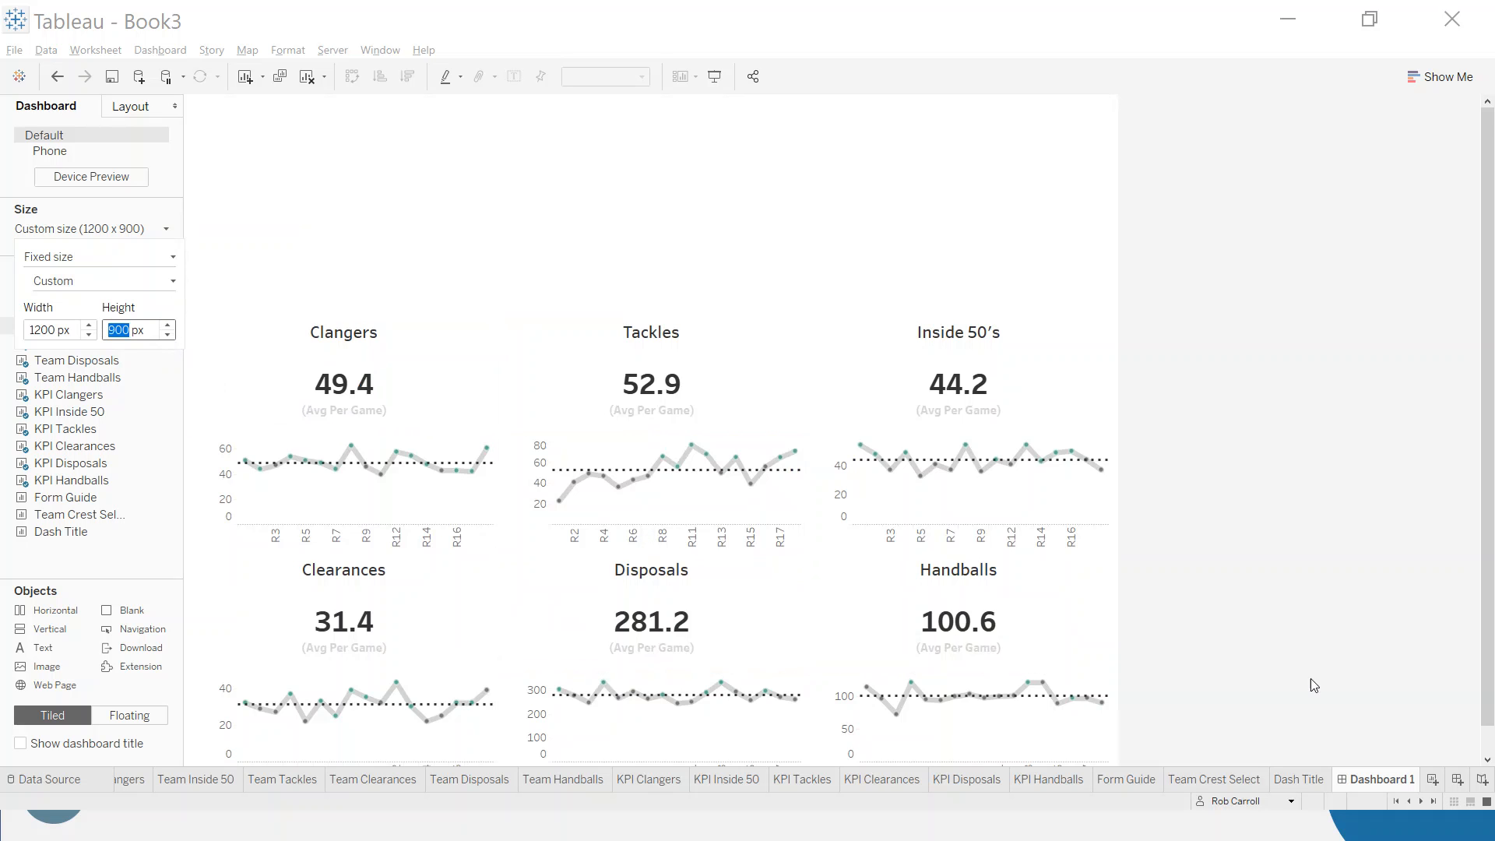
scroll(1228, 538, down, 1)
scroll(1223, 537, up, 1)
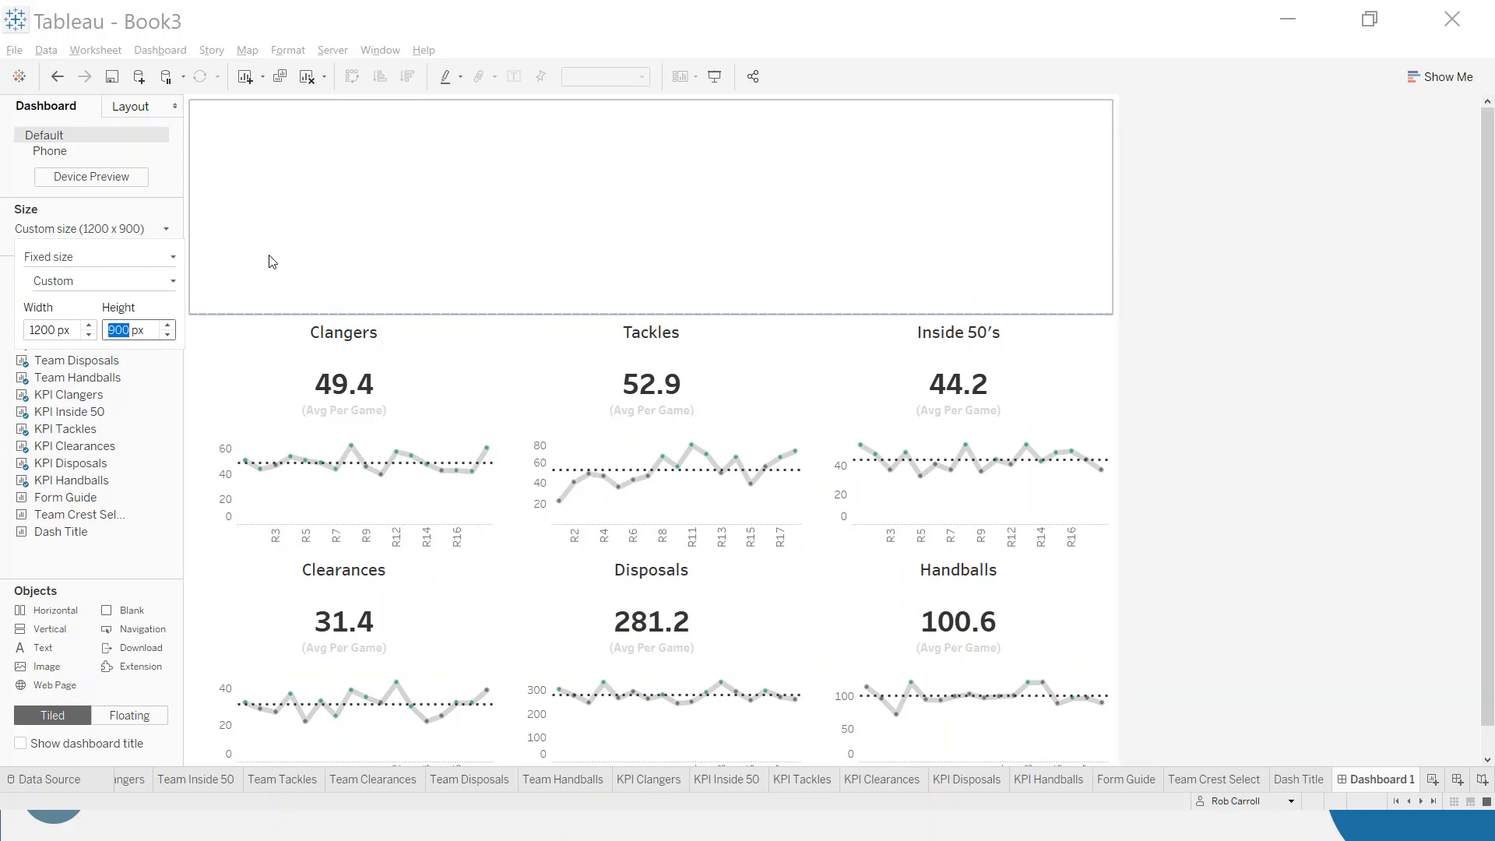
click(1343, 382)
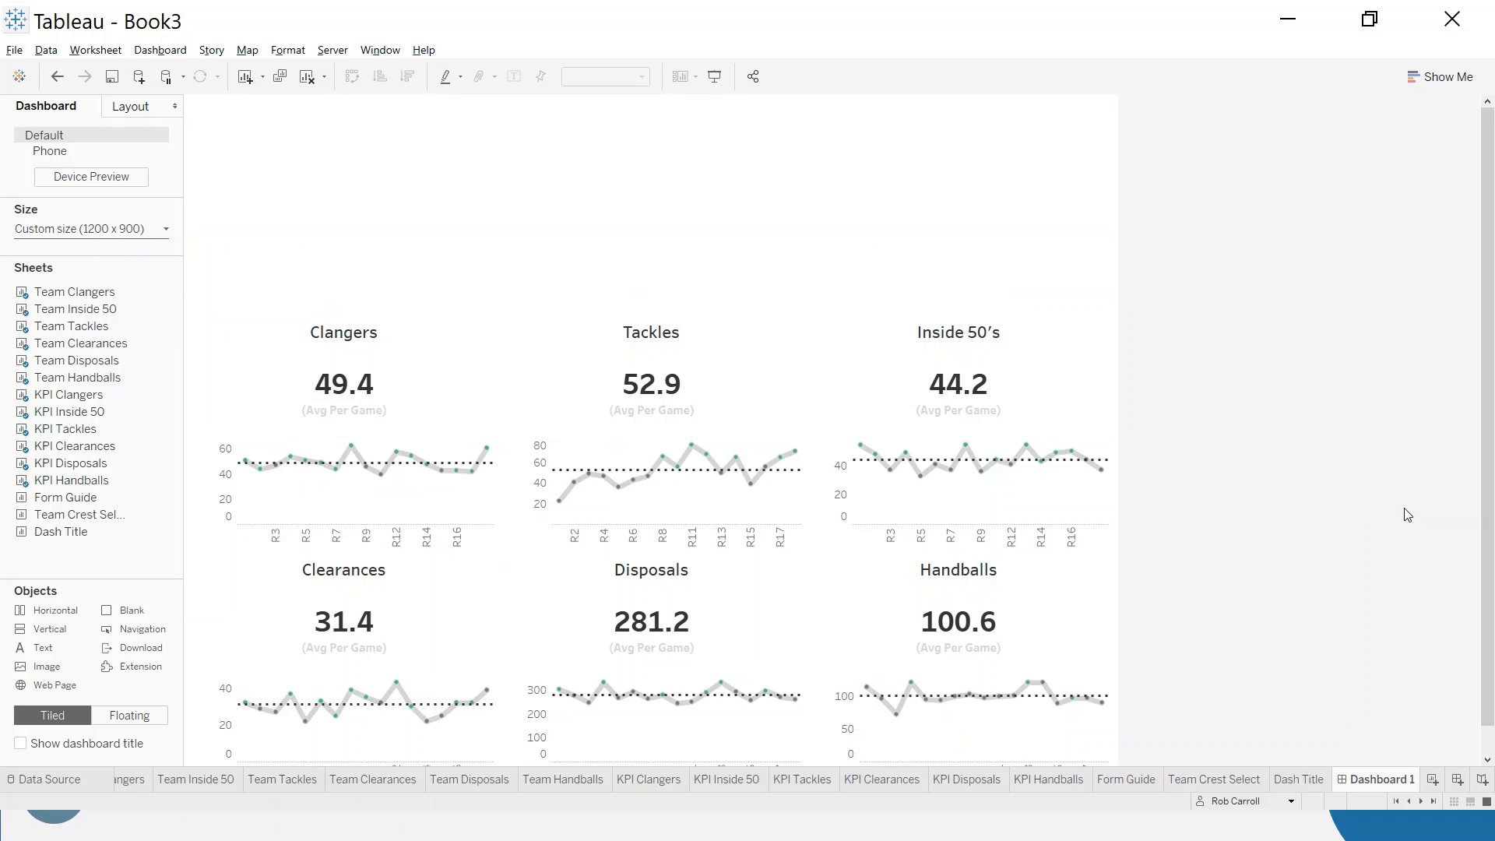
- Insert a Vertical container in the empty header area above the KPI rows and remove the empty container above it
click(536, 249)
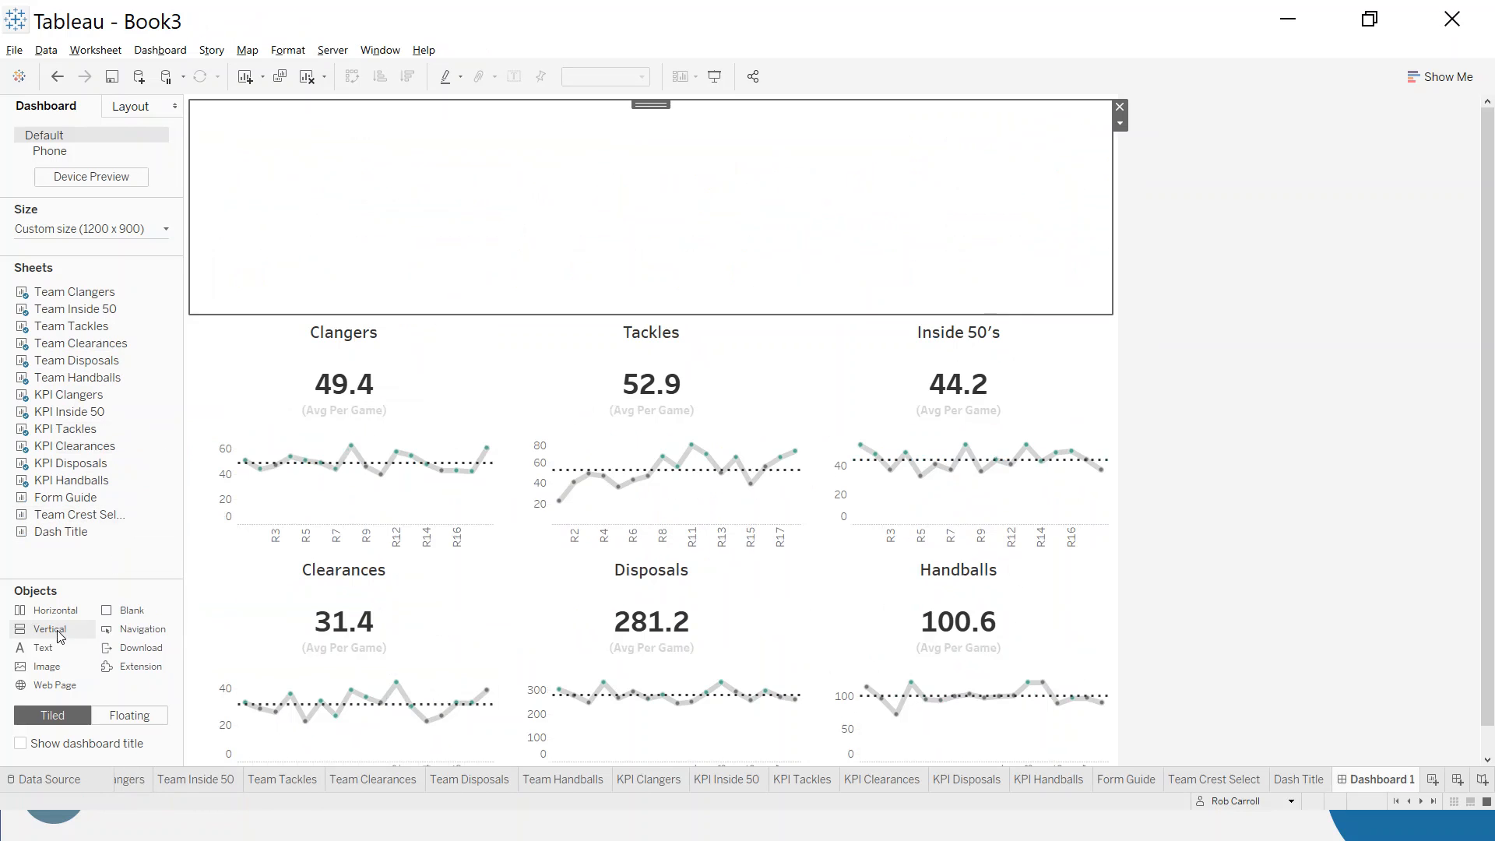
drag(48, 628, 653, 242)
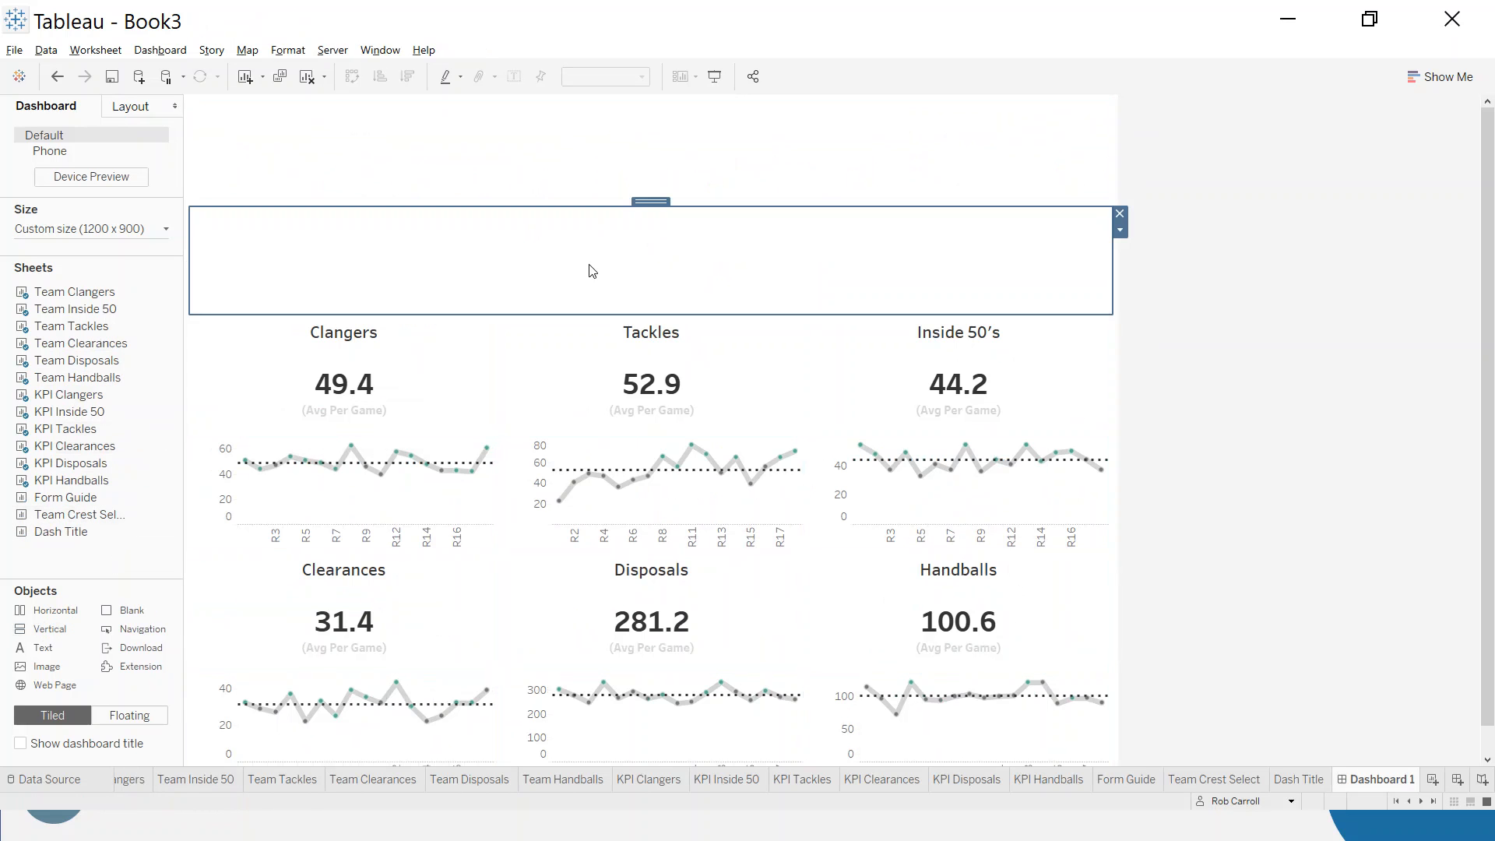
click(905, 134)
click(1120, 108)
click(731, 204)
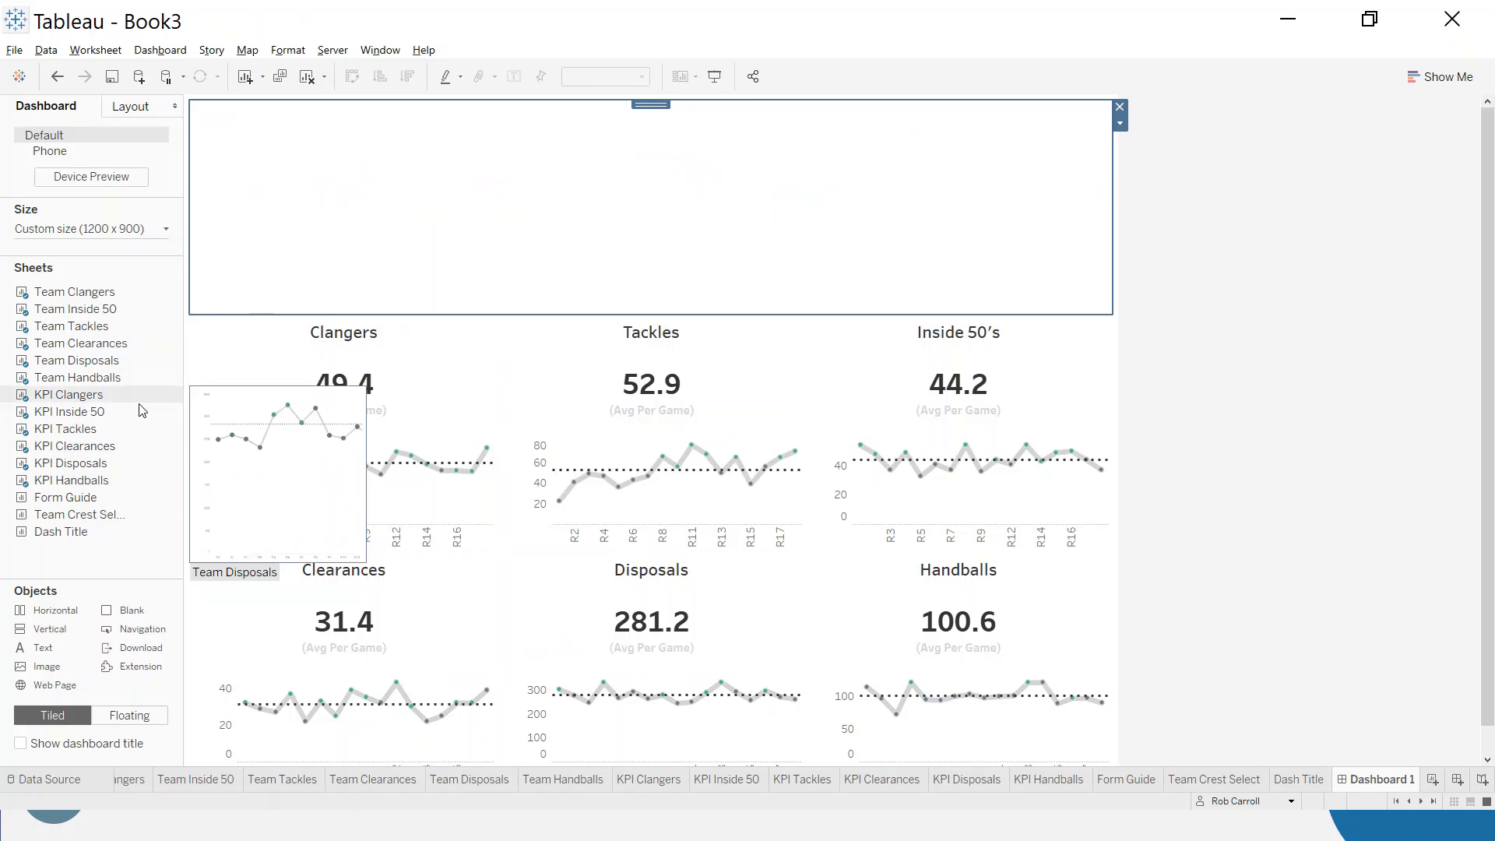
- Add the Form Guide sheet to the header container and stack a Blank object and a Vertical container above it
drag(65, 497, 698, 235)
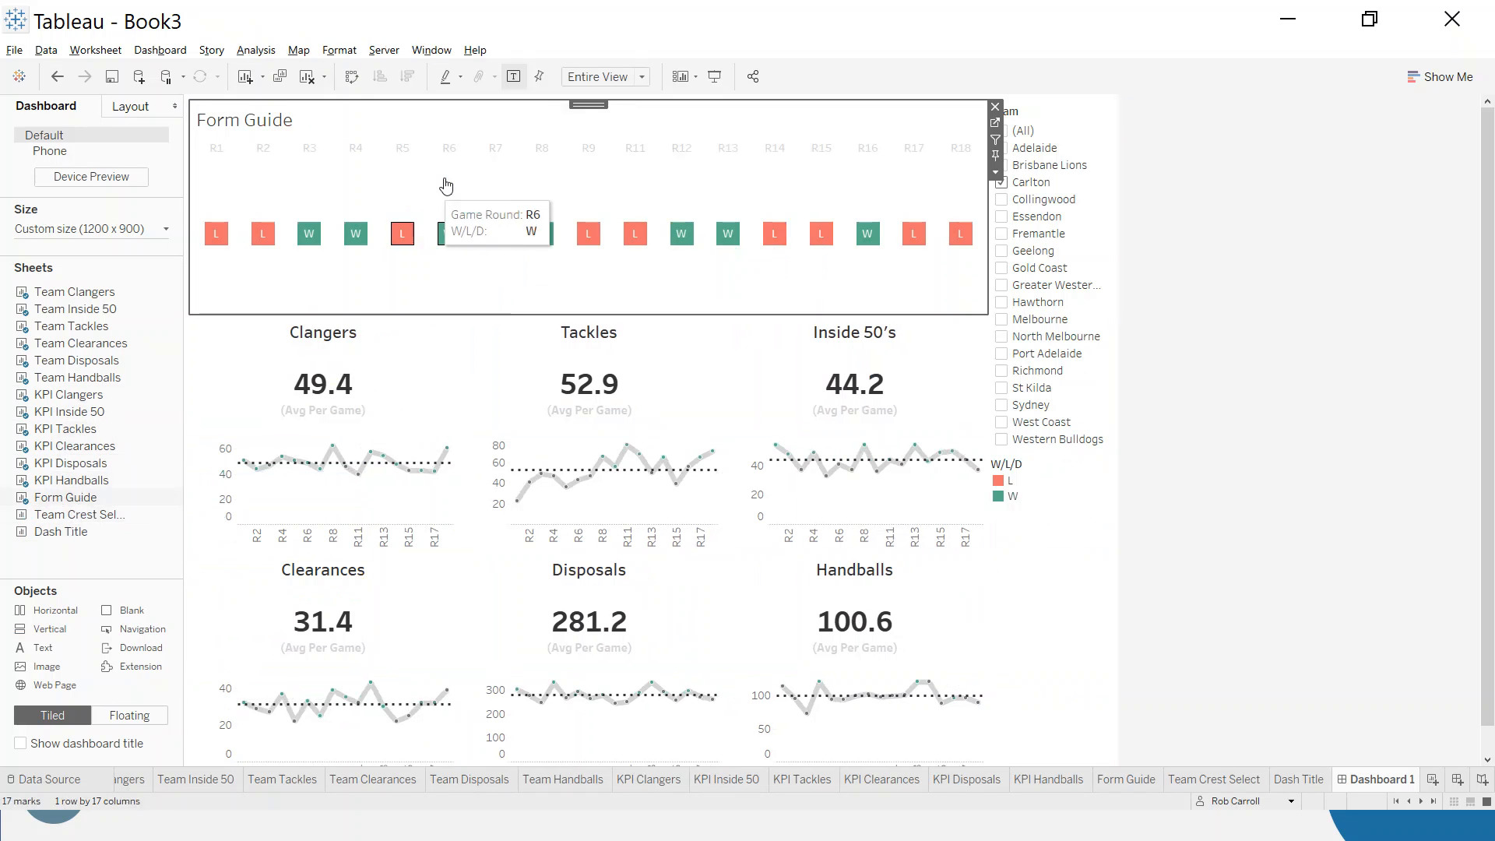
drag(113, 610, 591, 180)
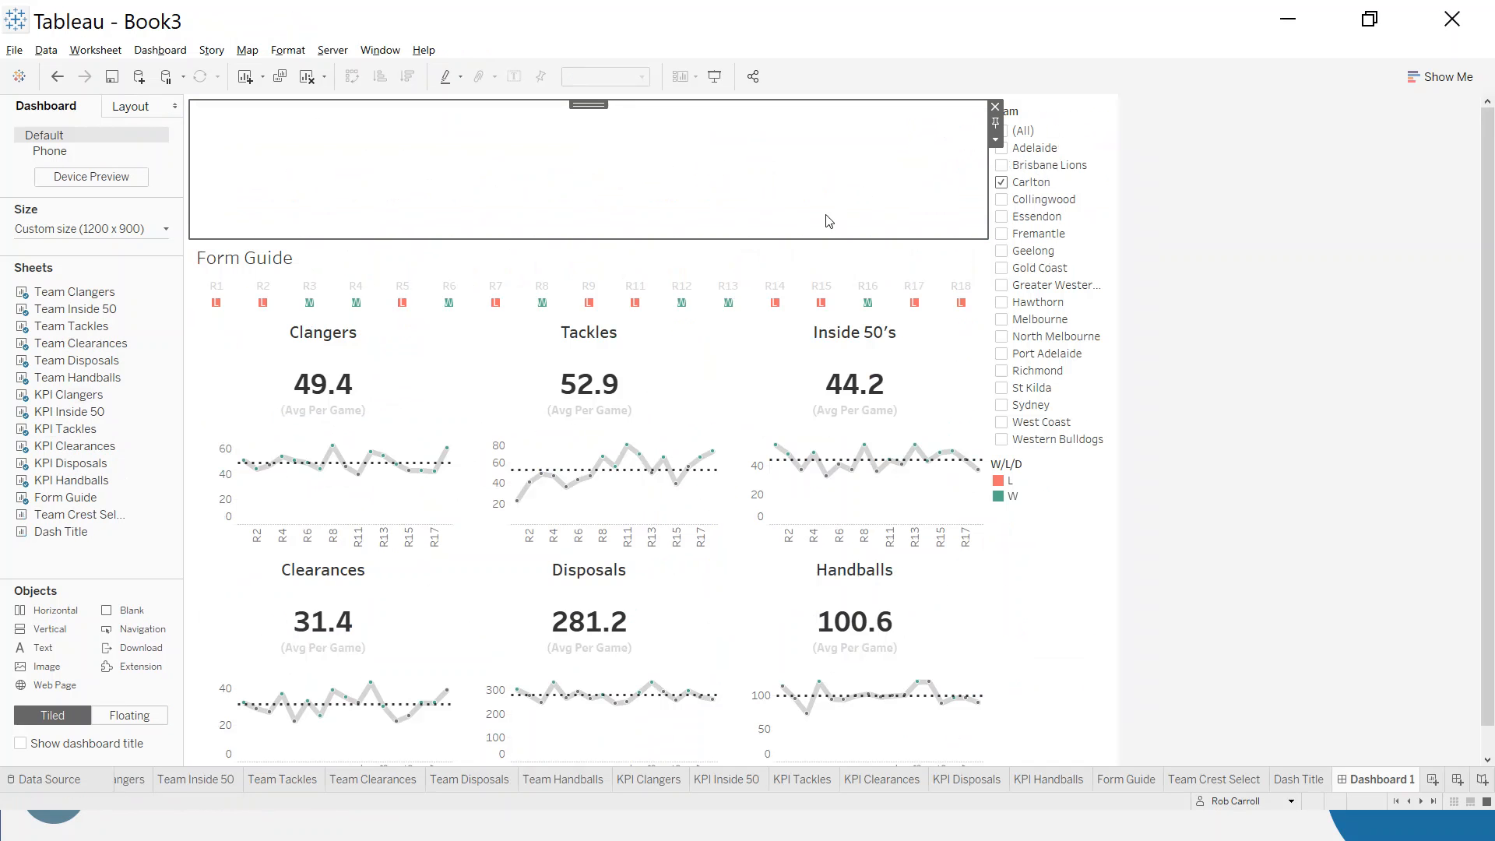
drag(56, 623, 645, 150)
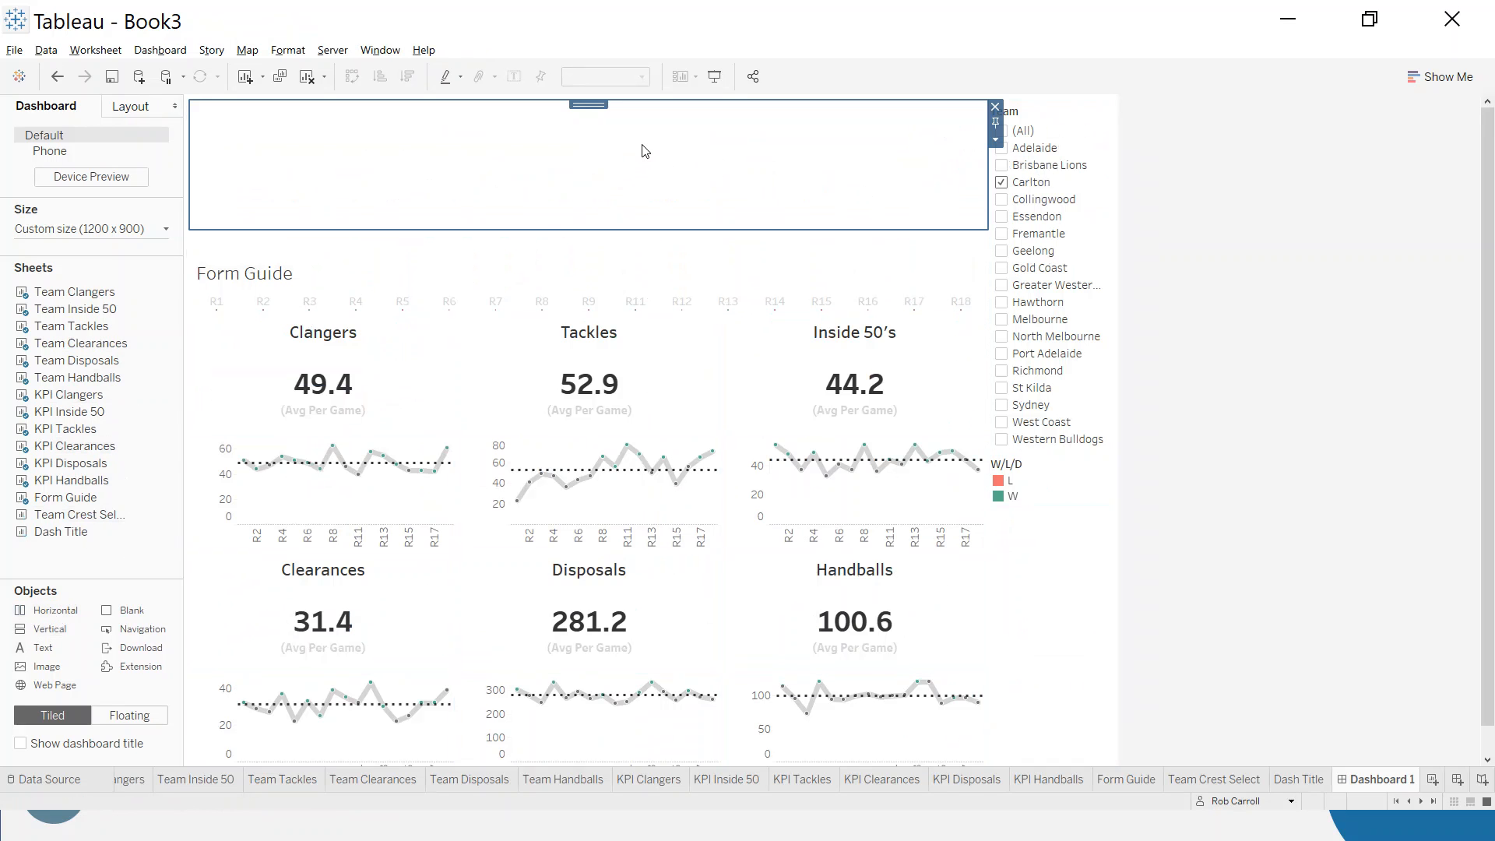
click(516, 278)
click(498, 248)
click(499, 171)
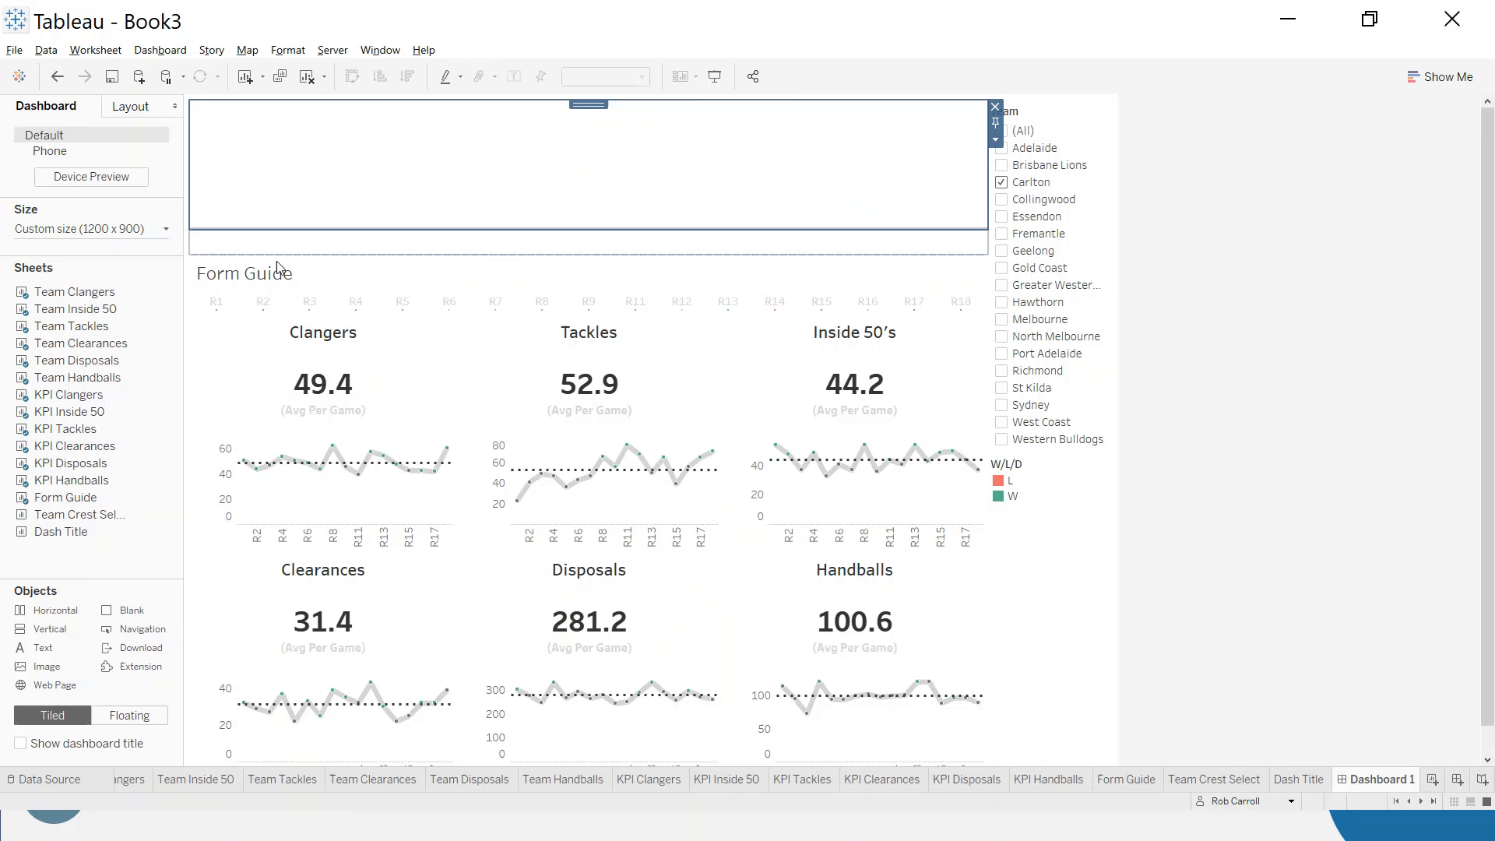
- Add the Team Crest Select sheet above the blank spacer over the Form Guide, and hide both sheets' titles
mouse_move(66, 514)
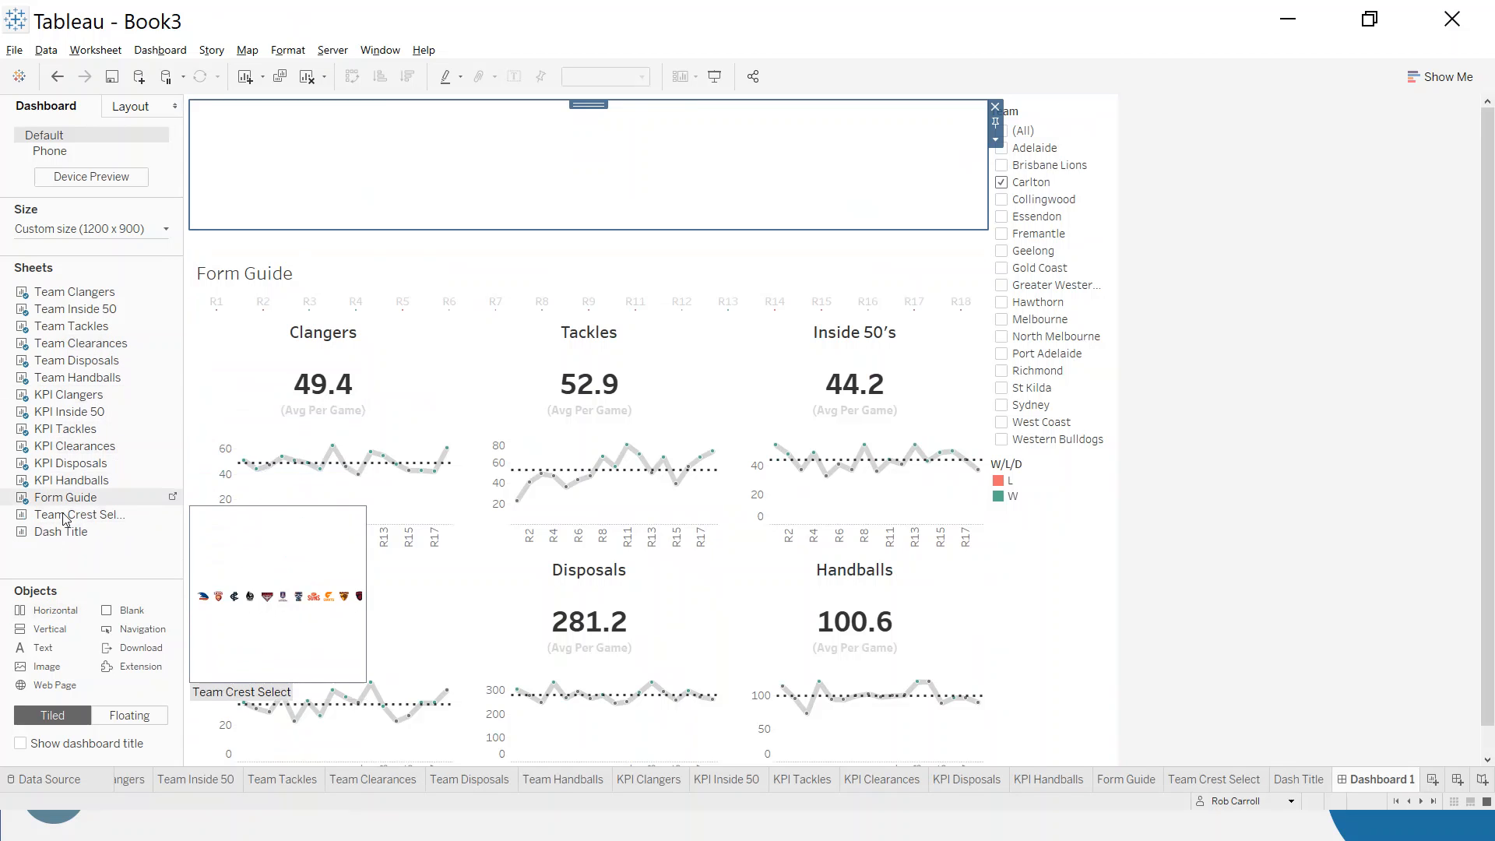
drag(66, 514, 578, 235)
right_click(318, 203)
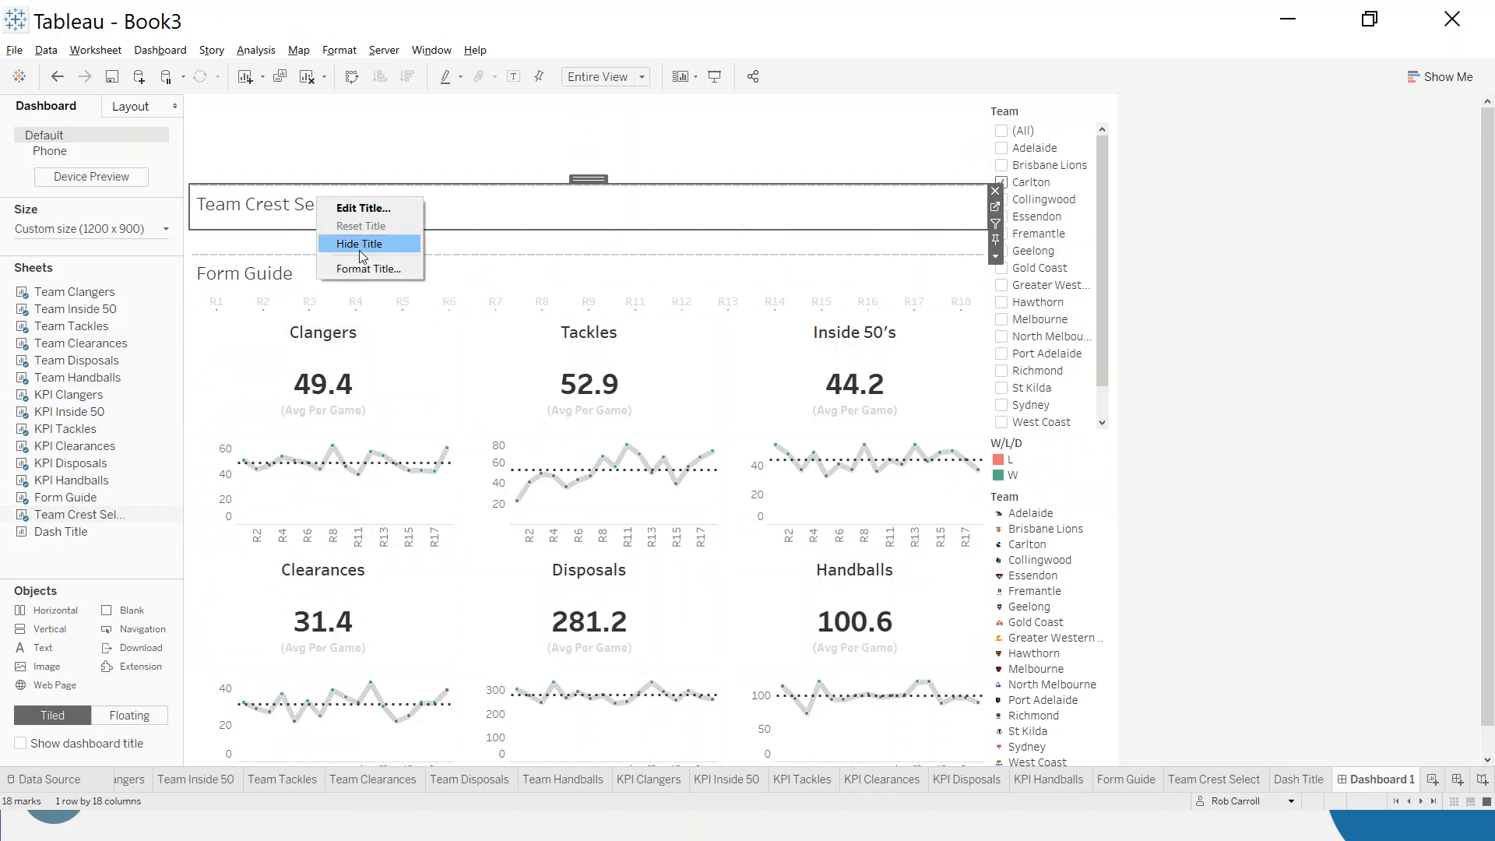
click(354, 242)
right_click(246, 278)
click(286, 321)
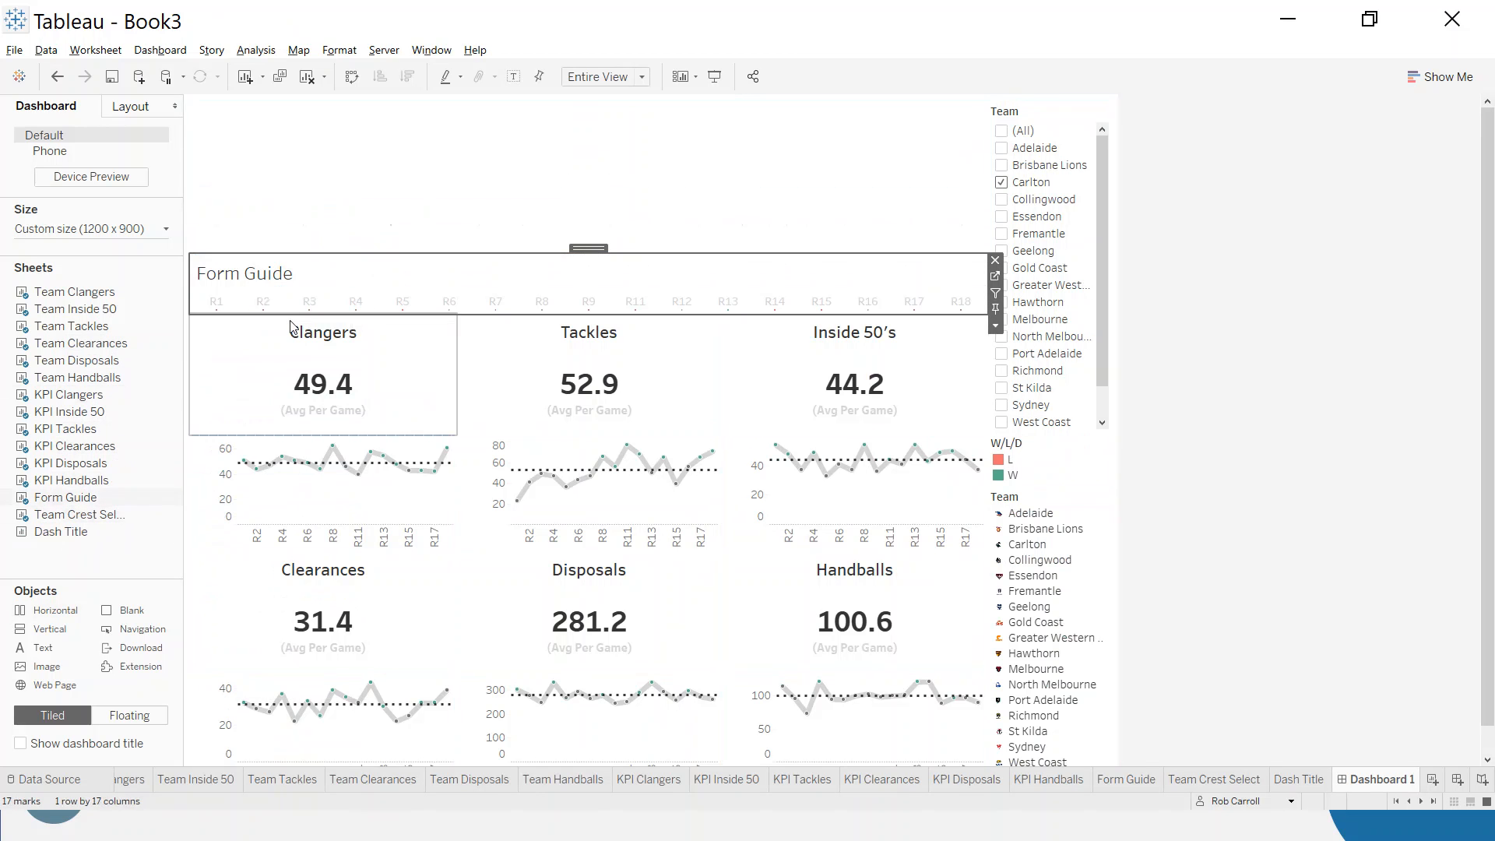
- Add the Dash Title sheet at the top of the header, above the team crests, and hide its sheet title
drag(61, 531, 317, 185)
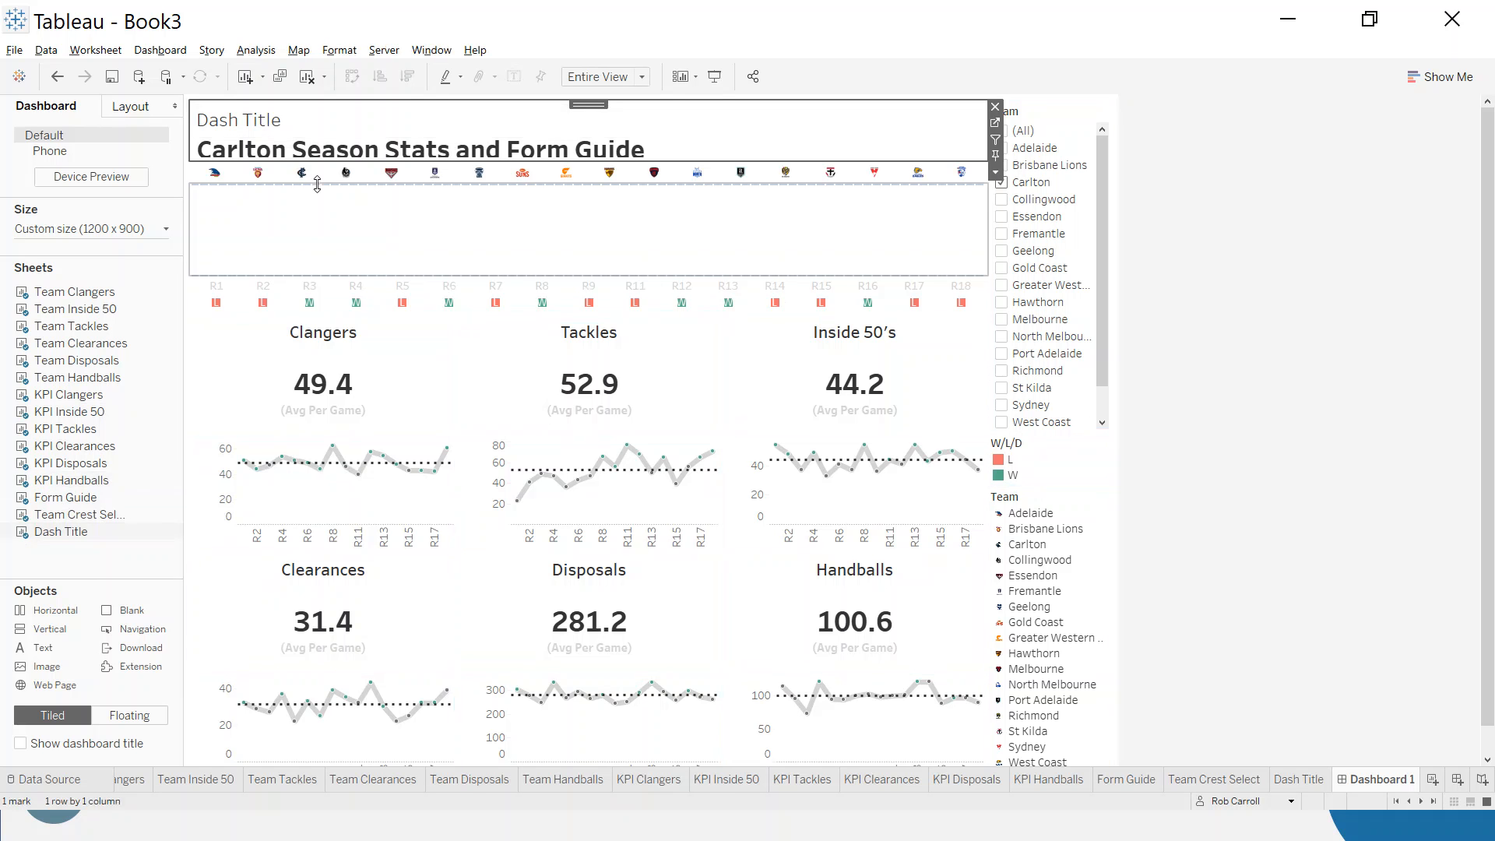
right_click(255, 116)
click(284, 155)
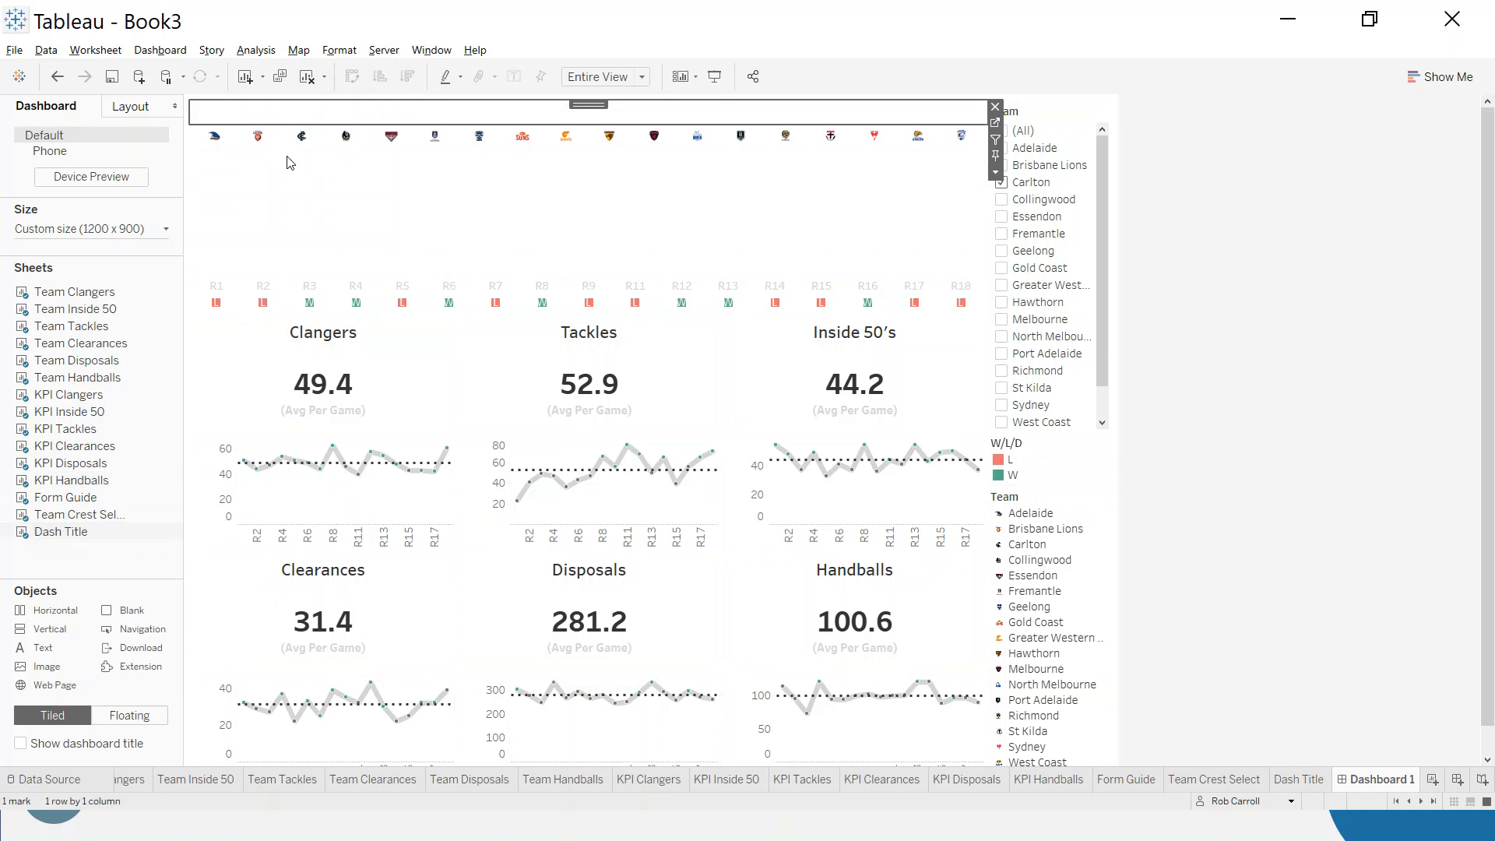
- Increase the height of the team crest row and the dashboard title row so their contents display at full size
click(643, 201)
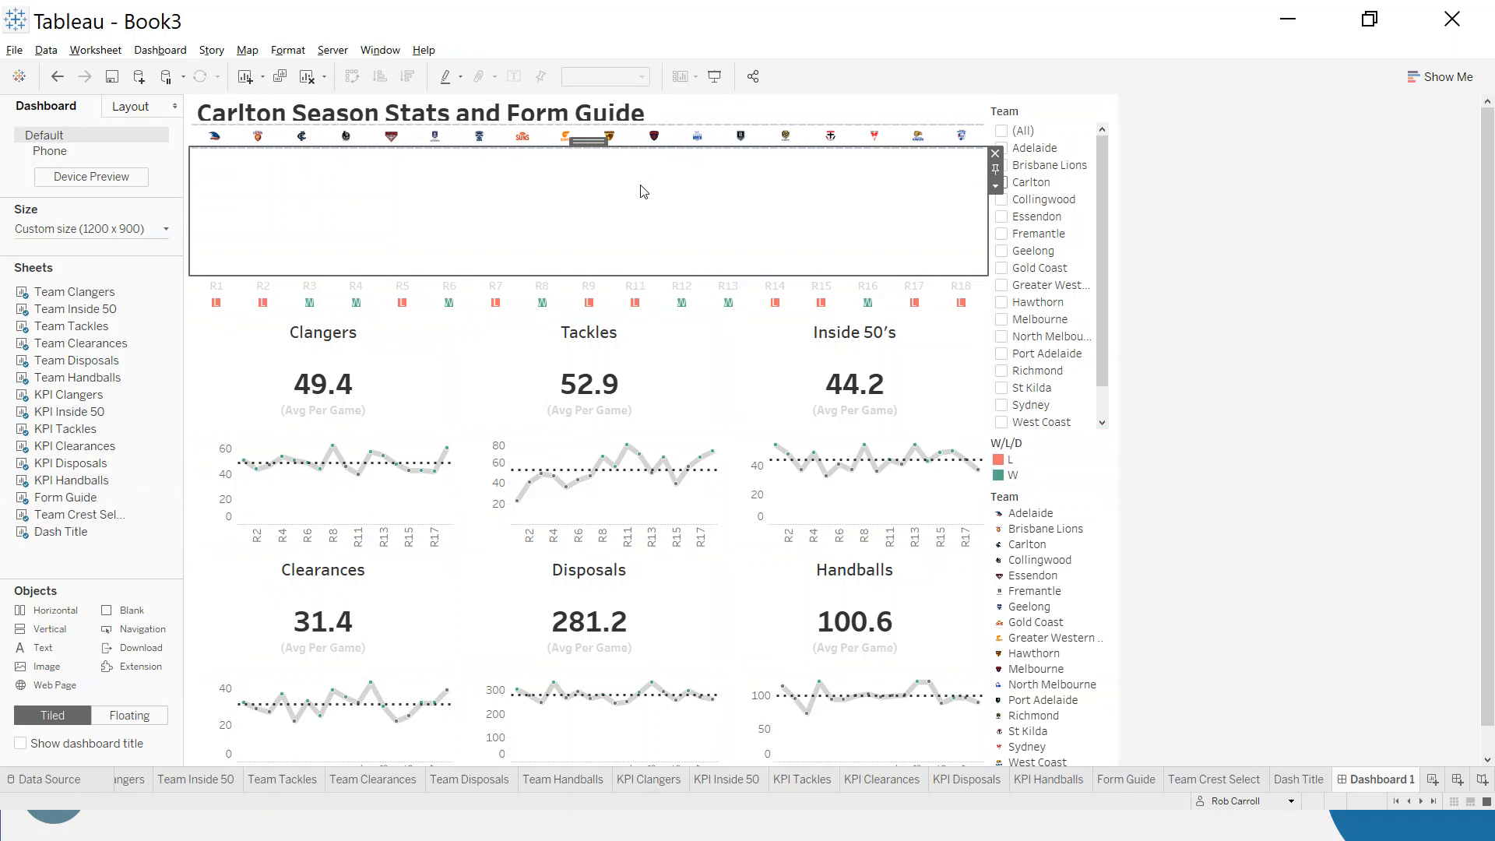
drag(638, 149, 640, 202)
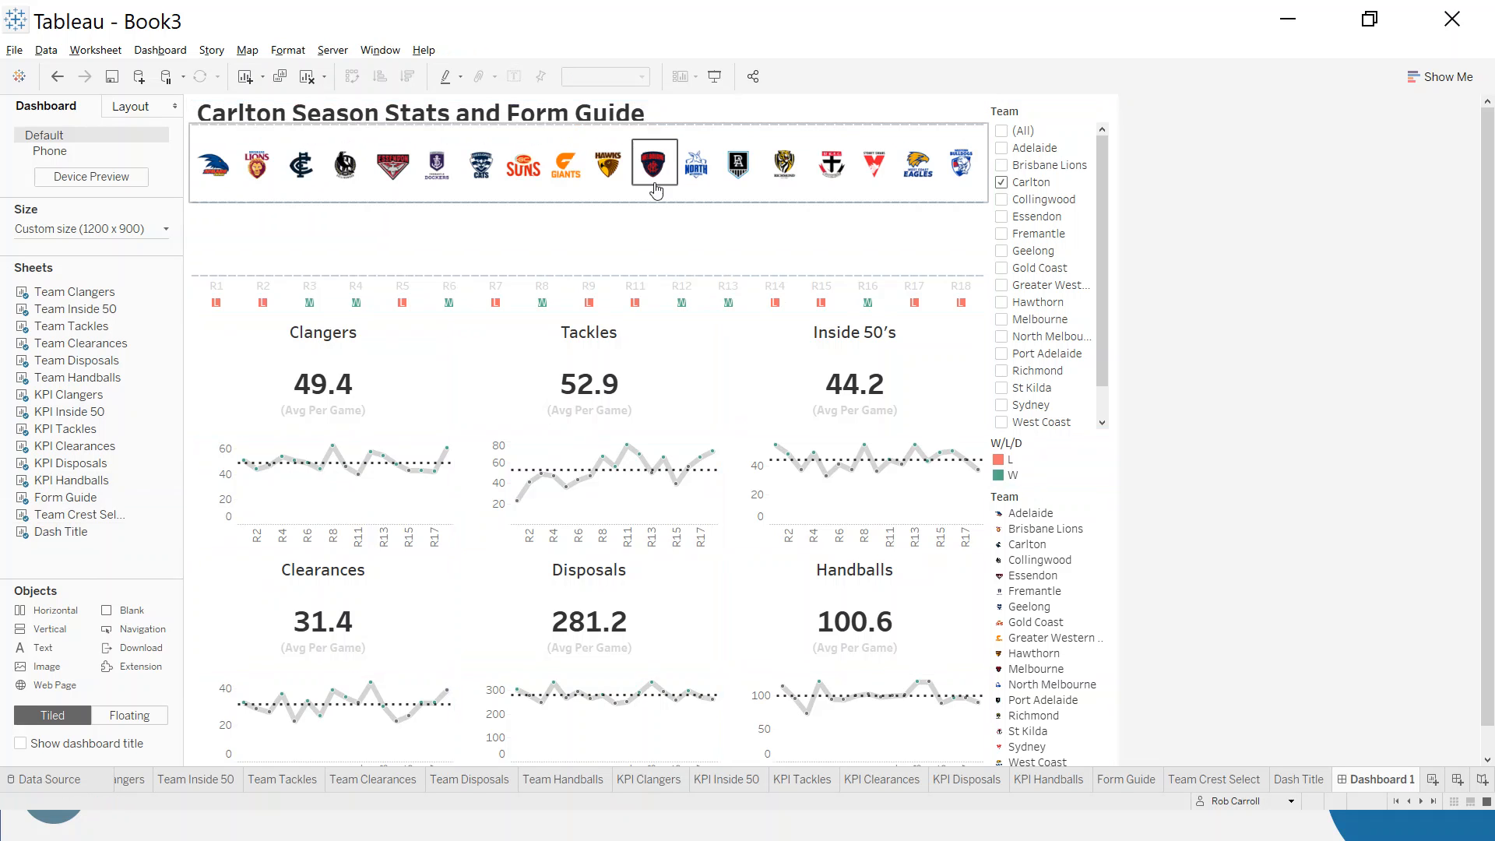
drag(661, 124, 661, 140)
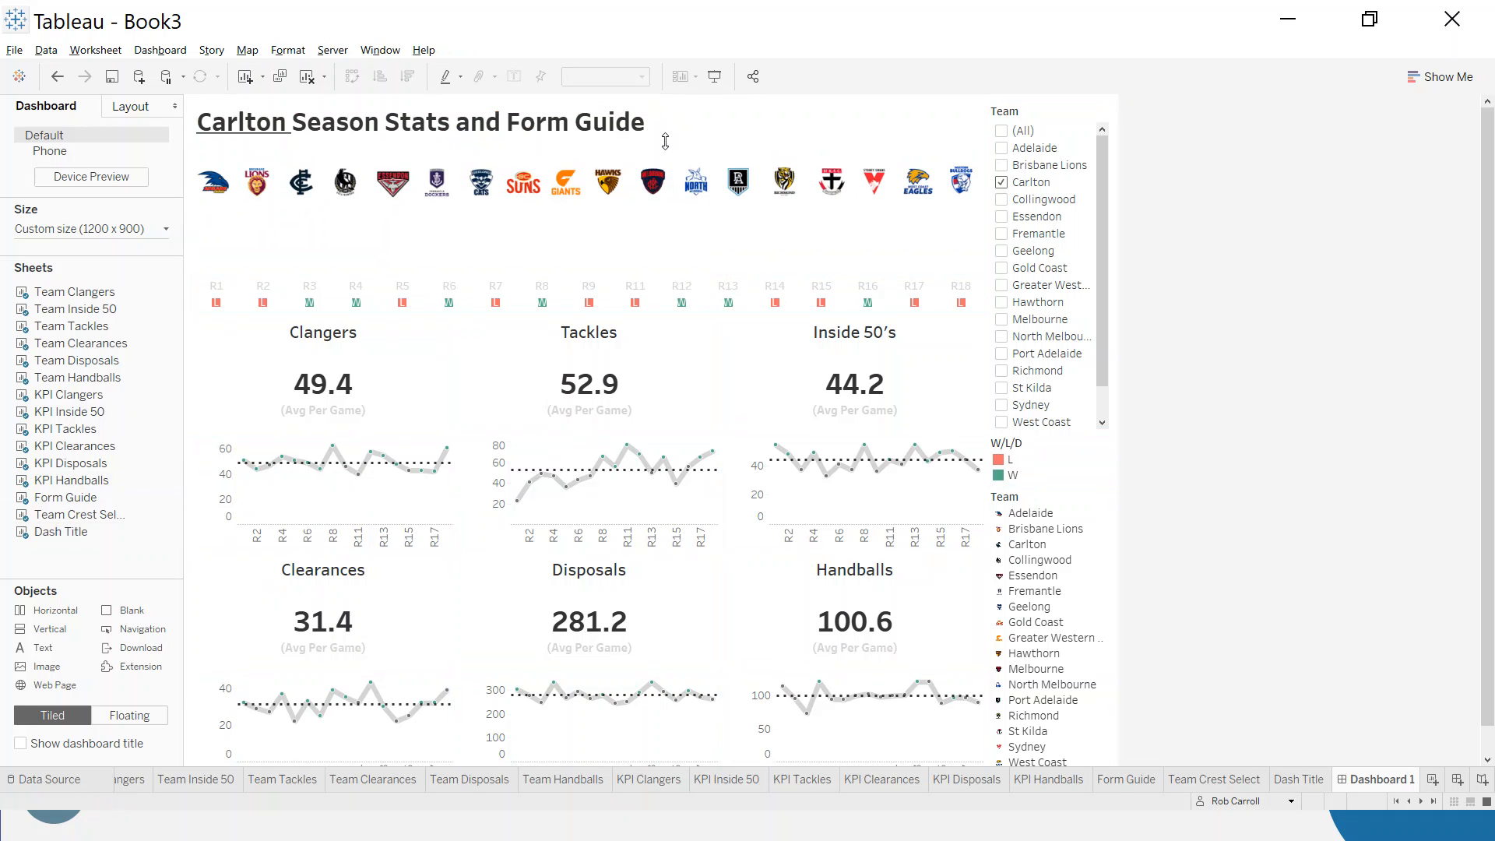
click(718, 131)
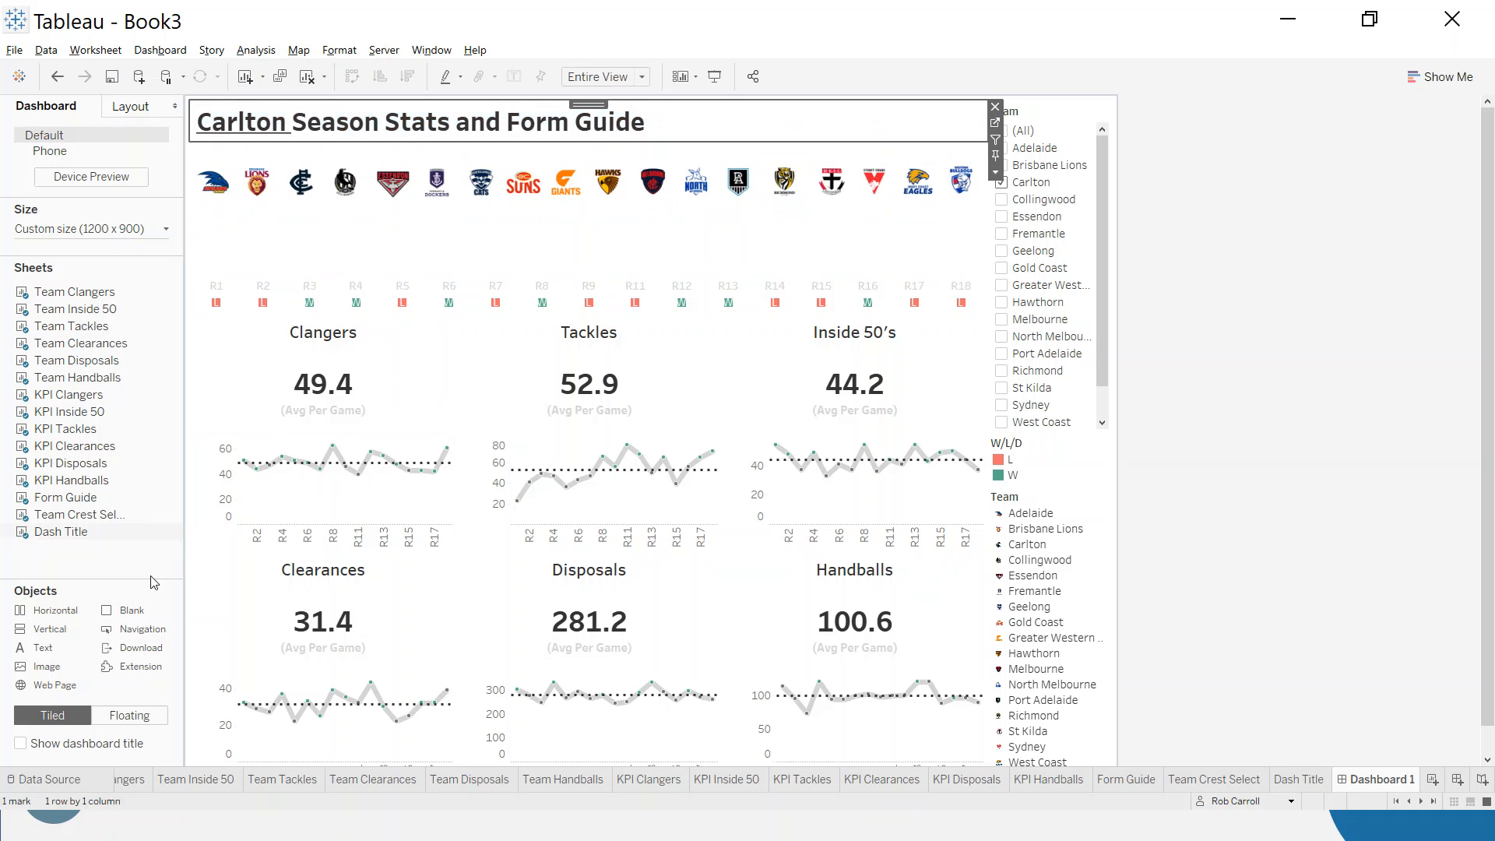
- Insert a Horizontal container around the Dash Title sheet in the header's title row
drag(54, 643, 831, 122)
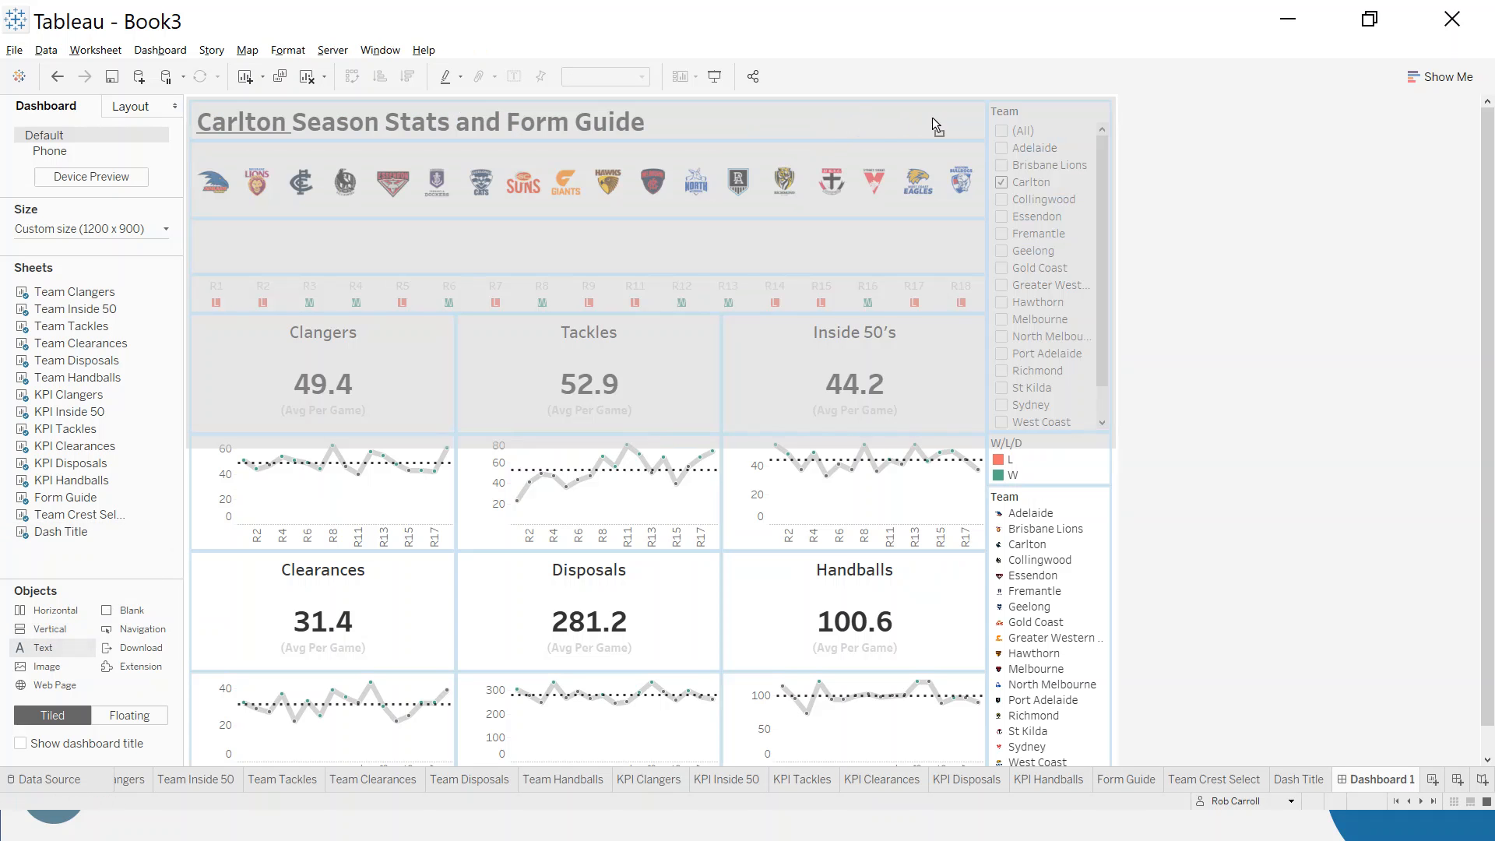
drag(975, 106, 962, 120)
drag(786, 114, 41, 602)
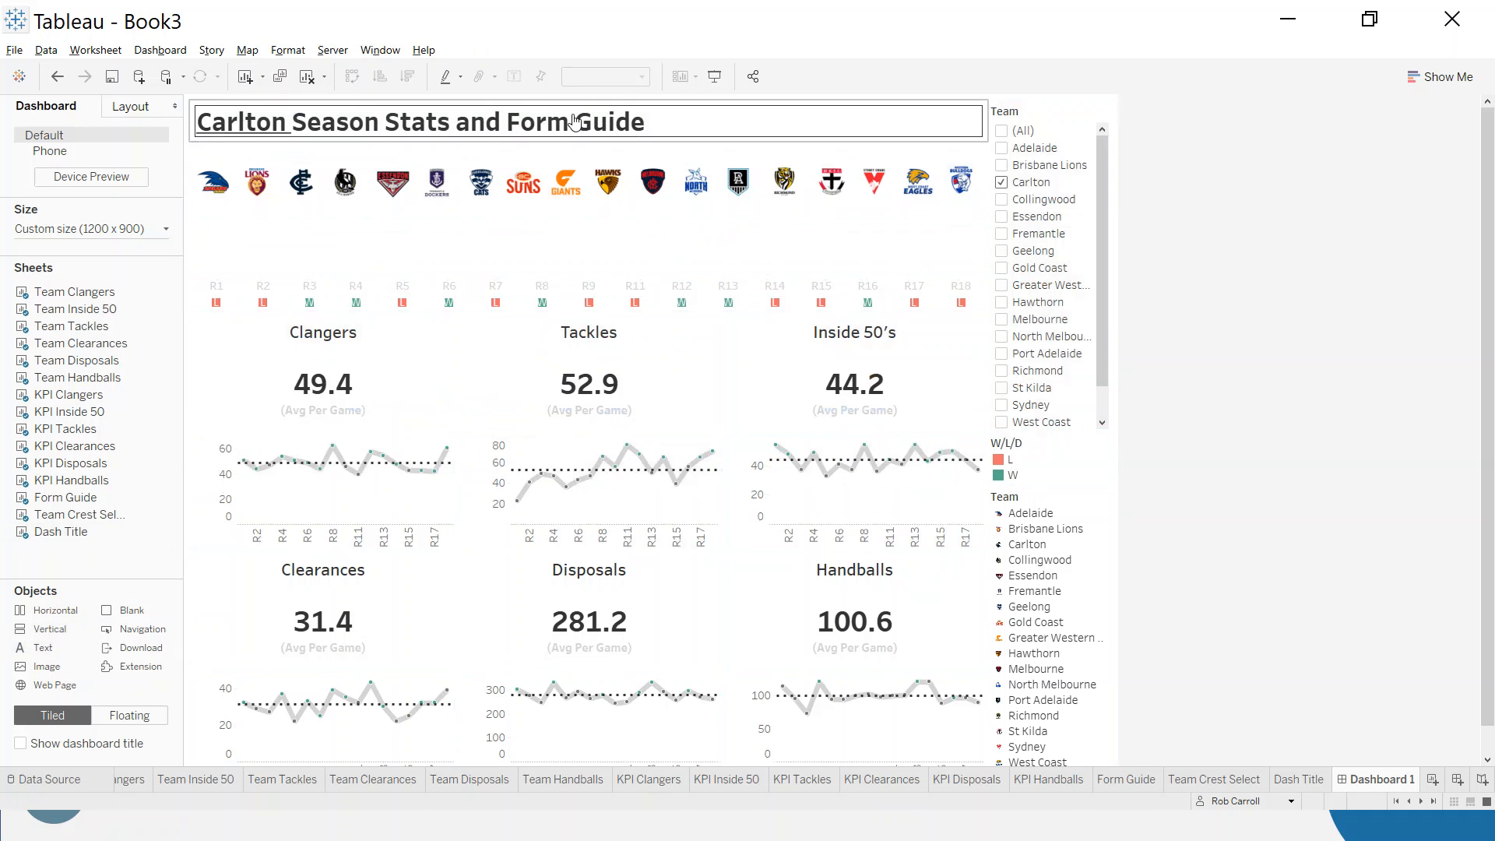
click(616, 114)
click(590, 104)
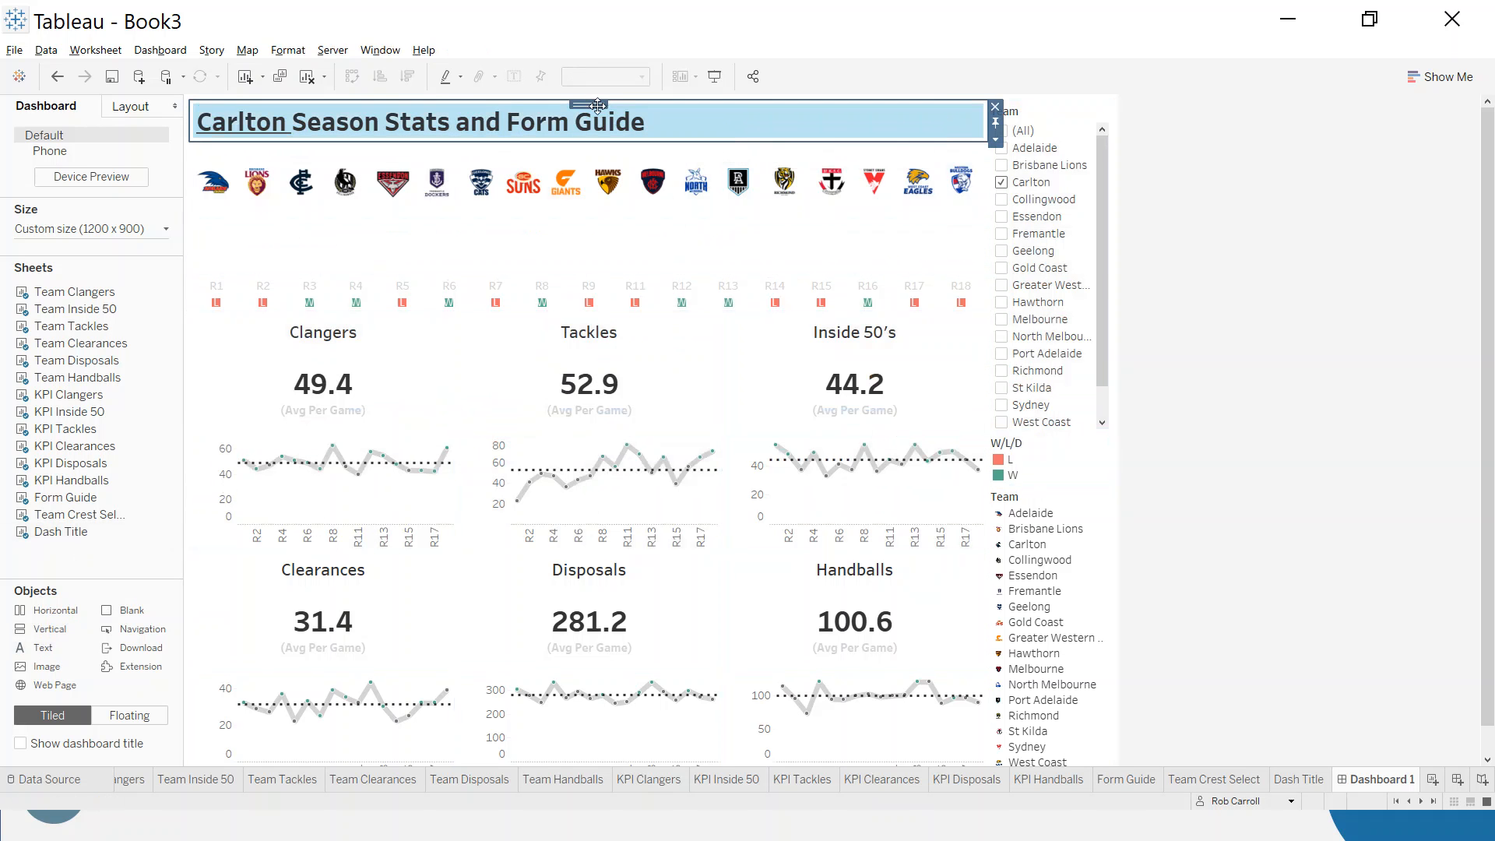
- Add a Text object with placeholder text "fffff" after the dashboard title, and widen the title to take most of the row
drag(57, 650, 946, 126)
text(fffff)
click(857, 527)
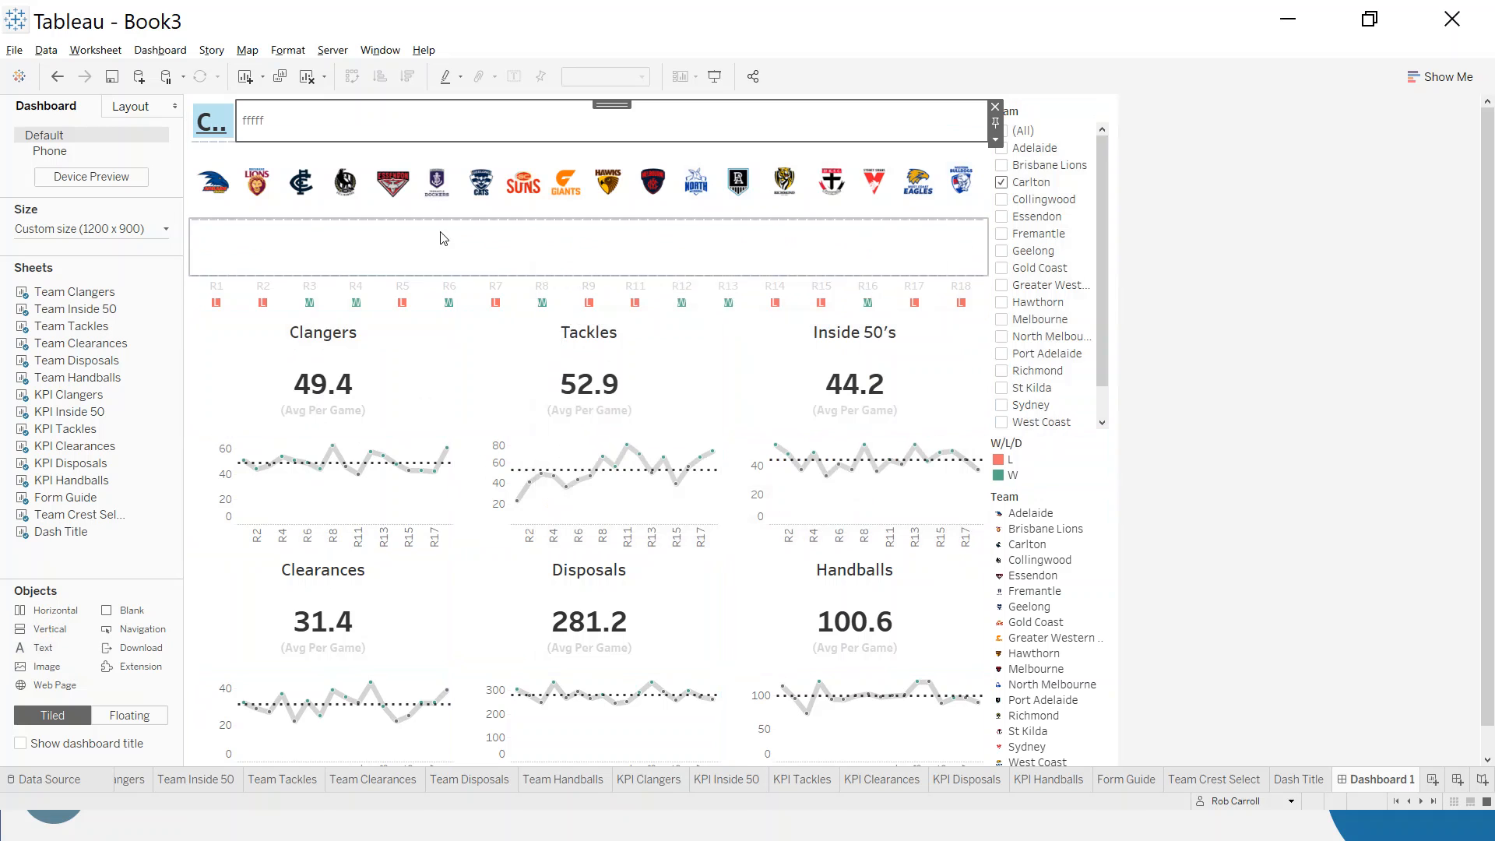
drag(236, 123, 846, 109)
- Remove the side container holding the Team filter and the W/L/D and Team legends
click(1042, 118)
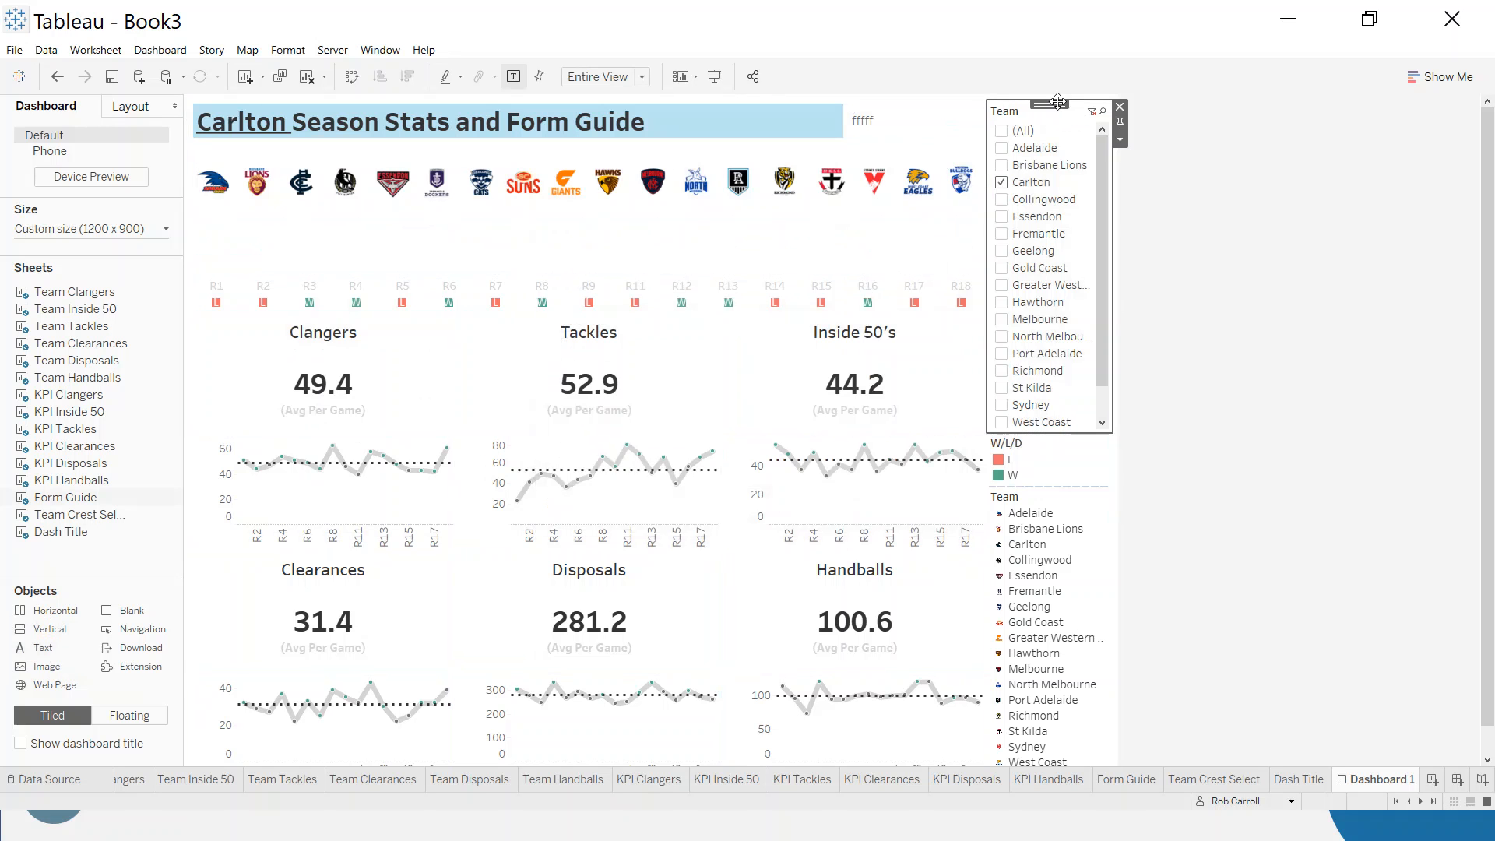
double_click(1049, 104)
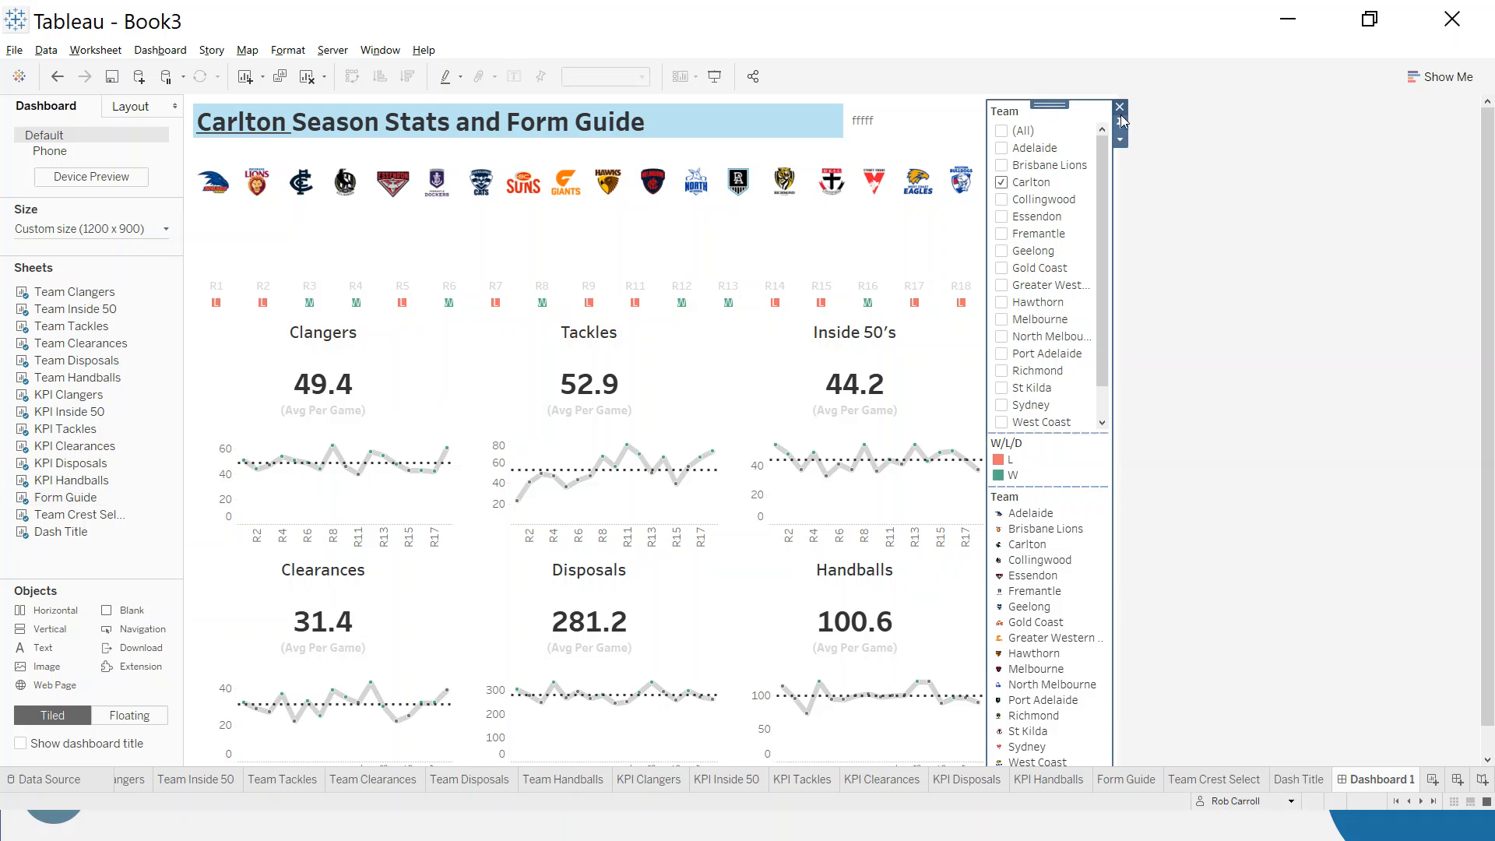
click(1120, 108)
key(Return)
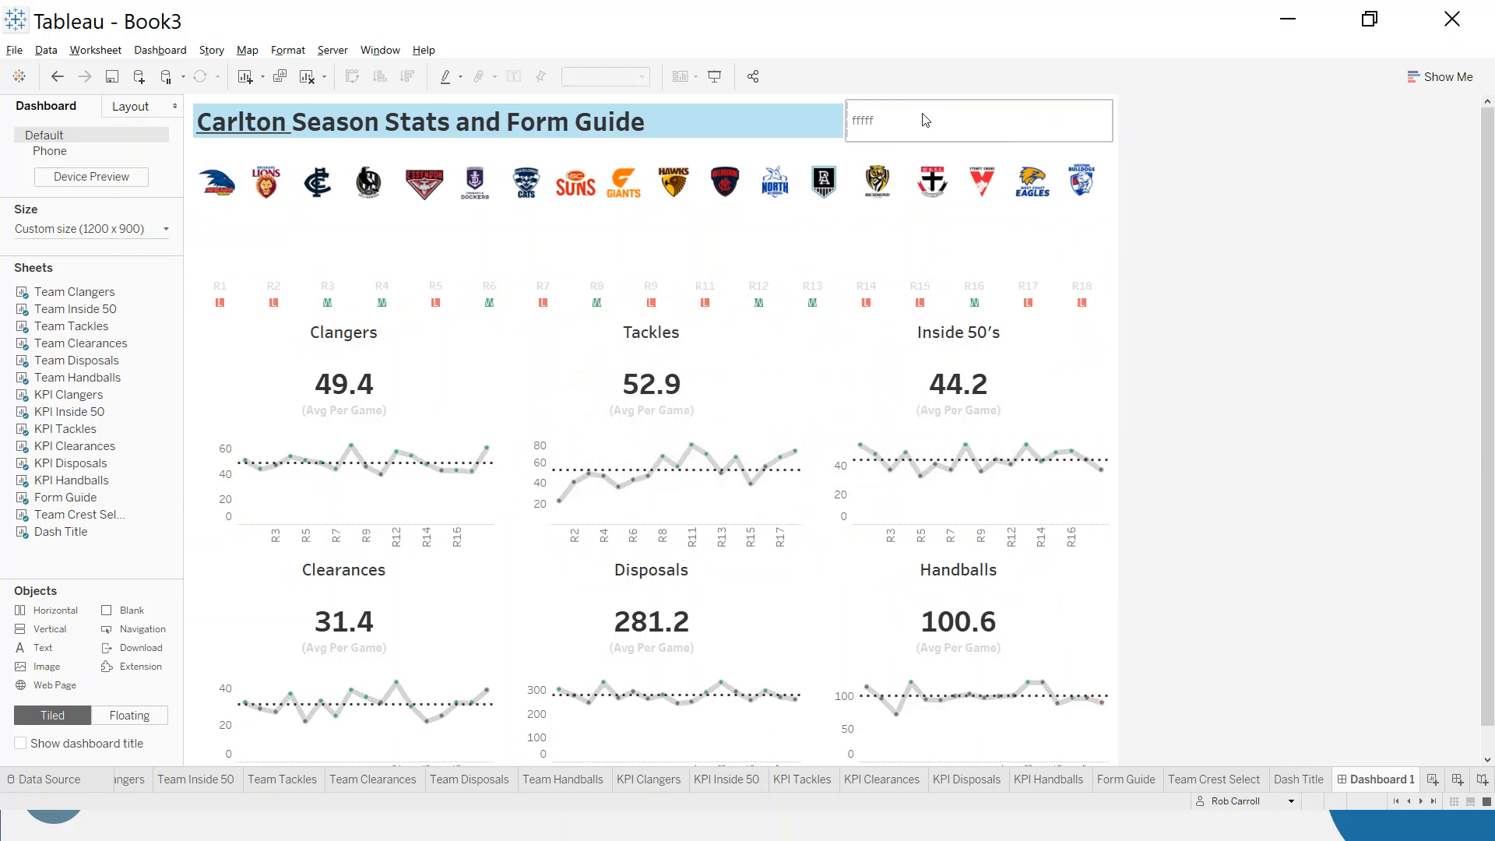
- Set the outer padding of the Blank object between the crests and the form guide to 0 on all sides
click(791, 123)
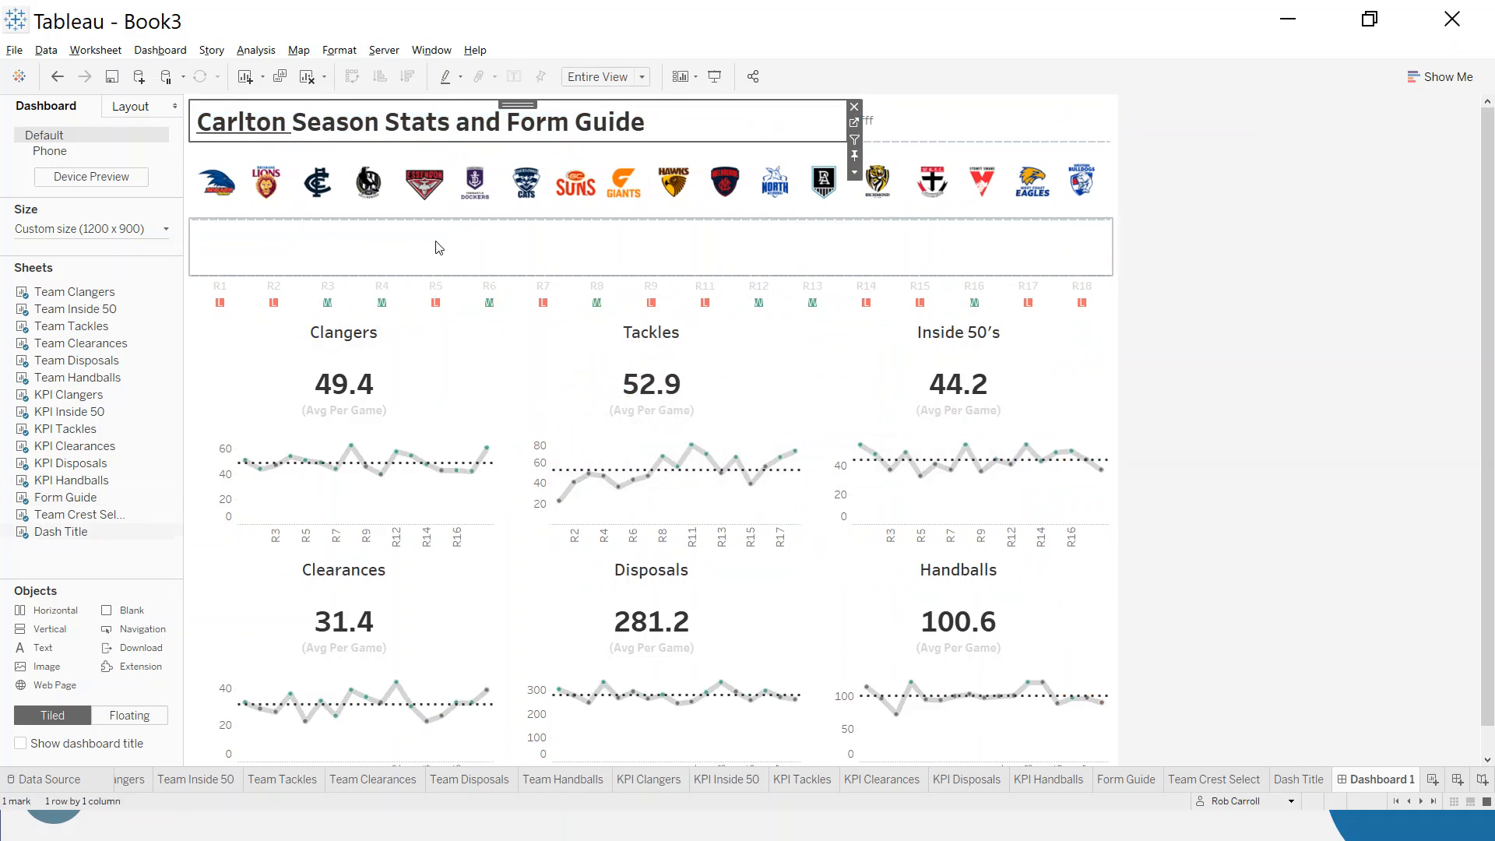
click(438, 247)
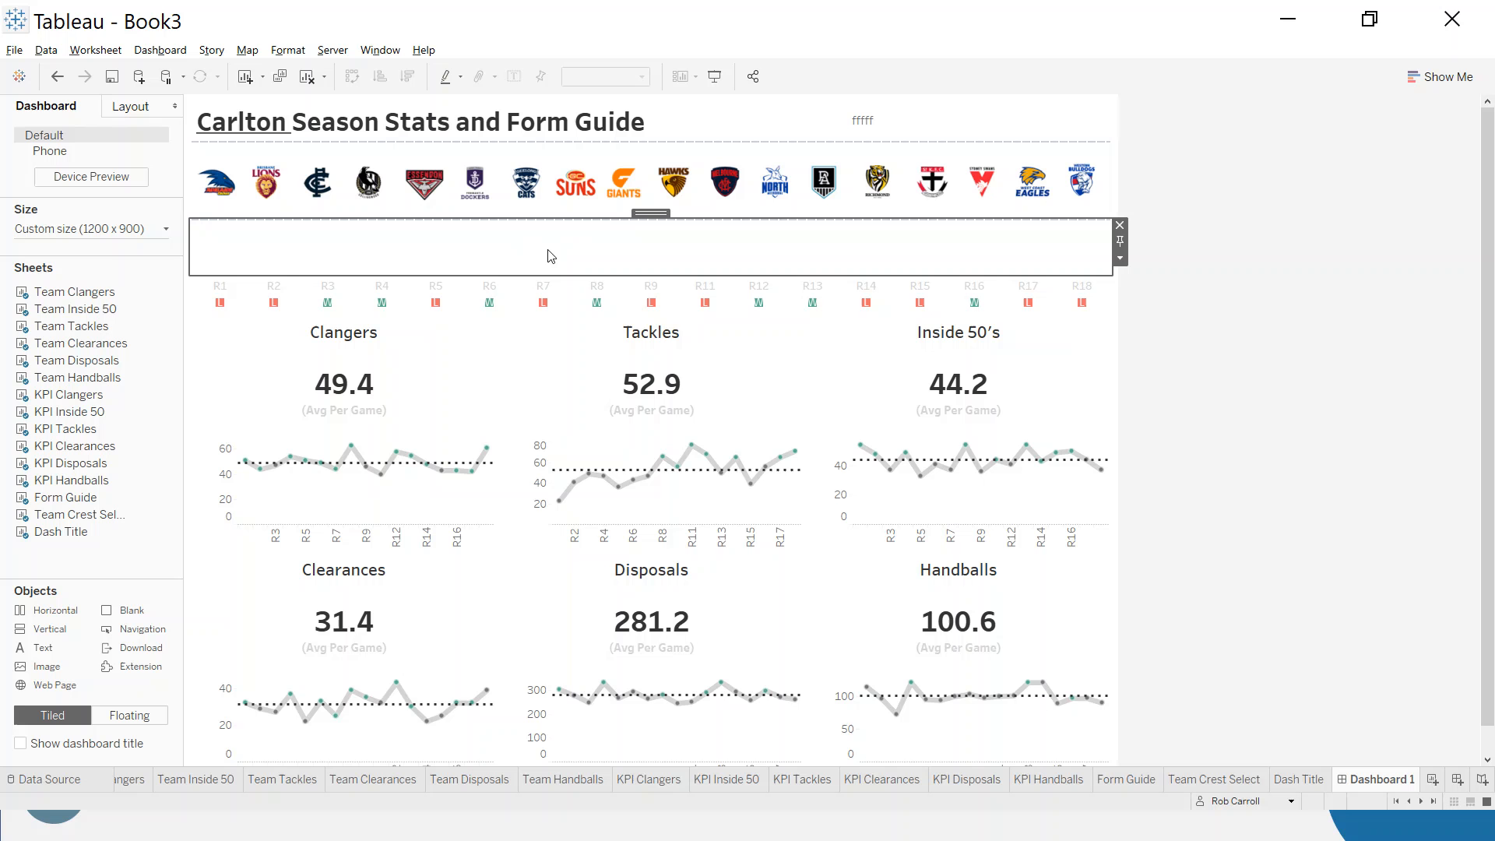
click(130, 112)
click(157, 465)
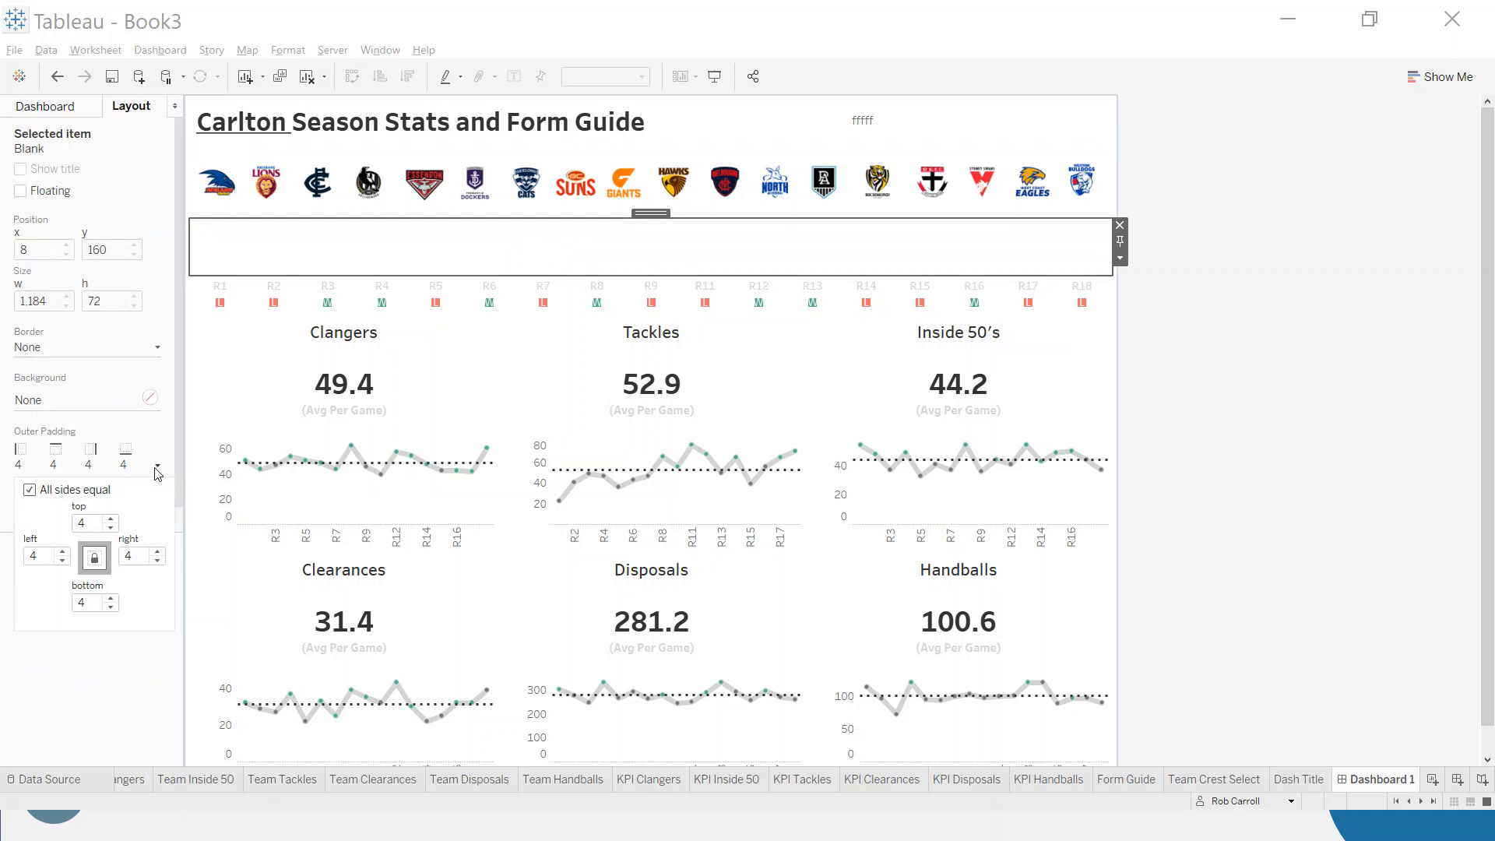
click(110, 528)
click(111, 529)
click(112, 529)
click(111, 529)
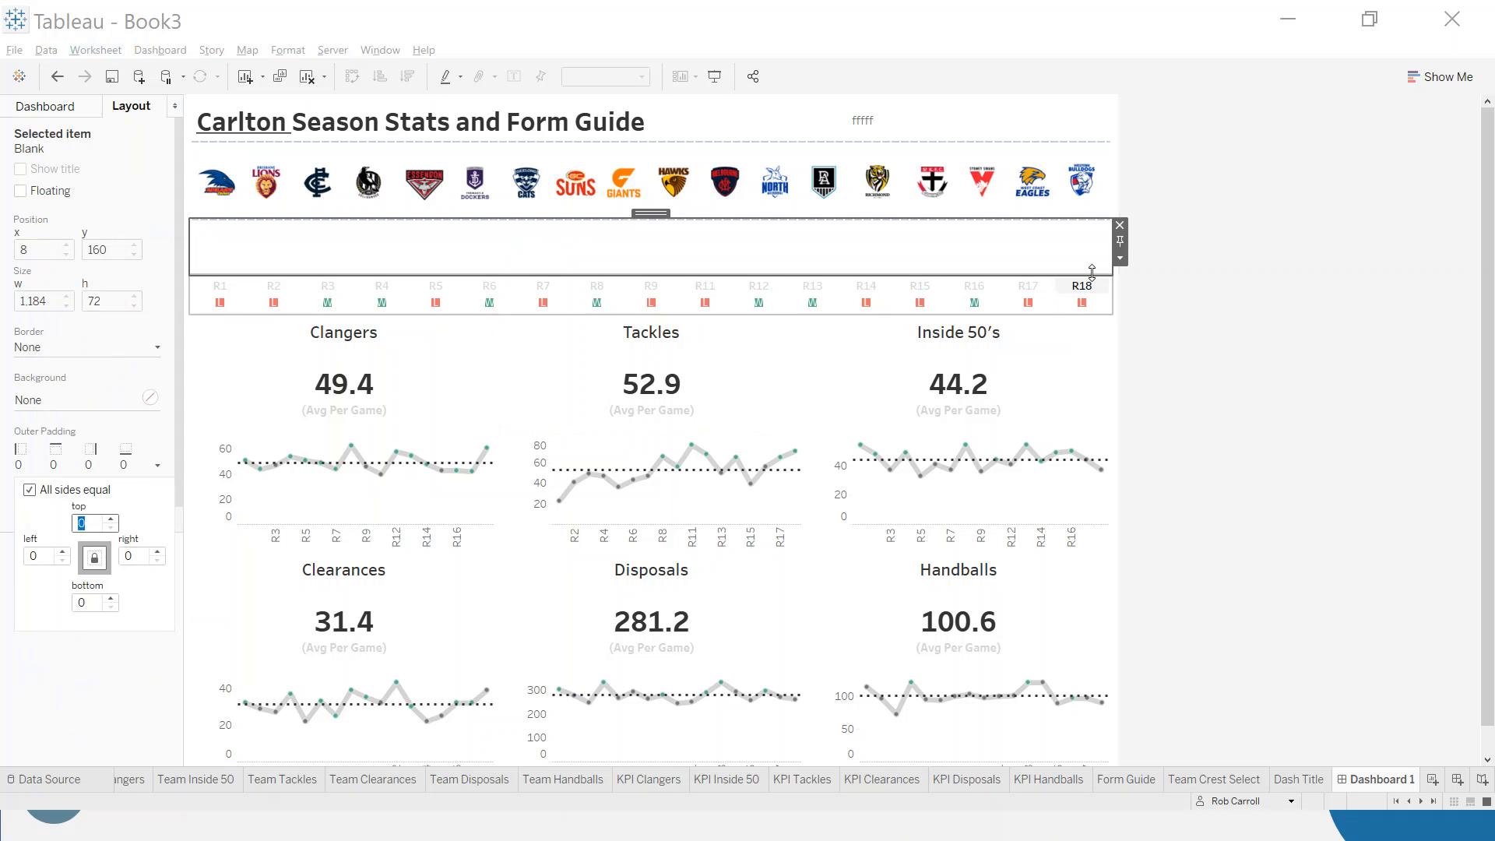
- Turn the Blank object into a divider line with a height of 3 px and a dark grey background
click(1120, 257)
click(1159, 323)
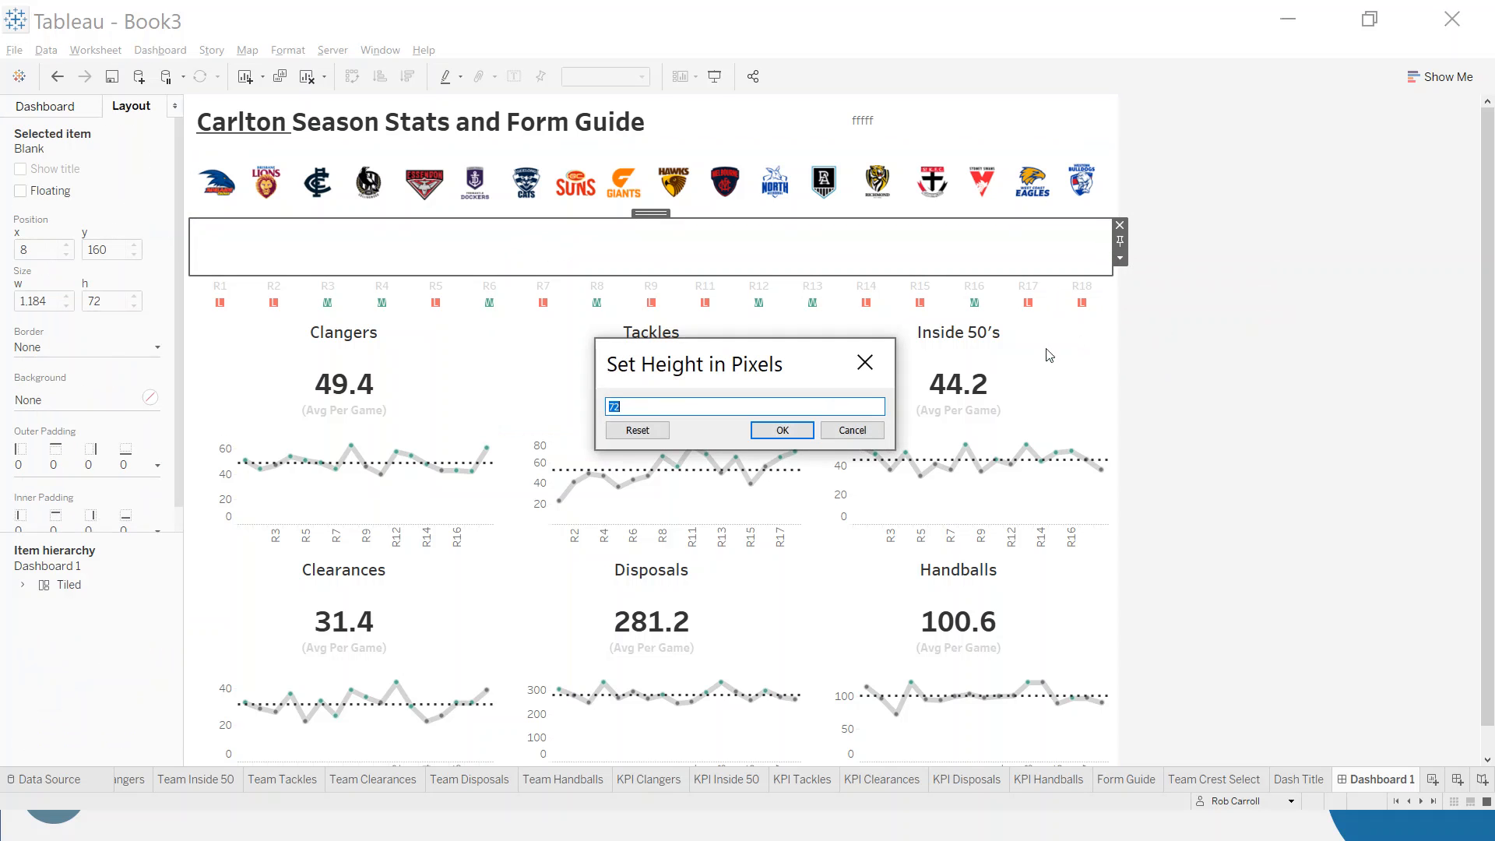
text(3)
key(Return)
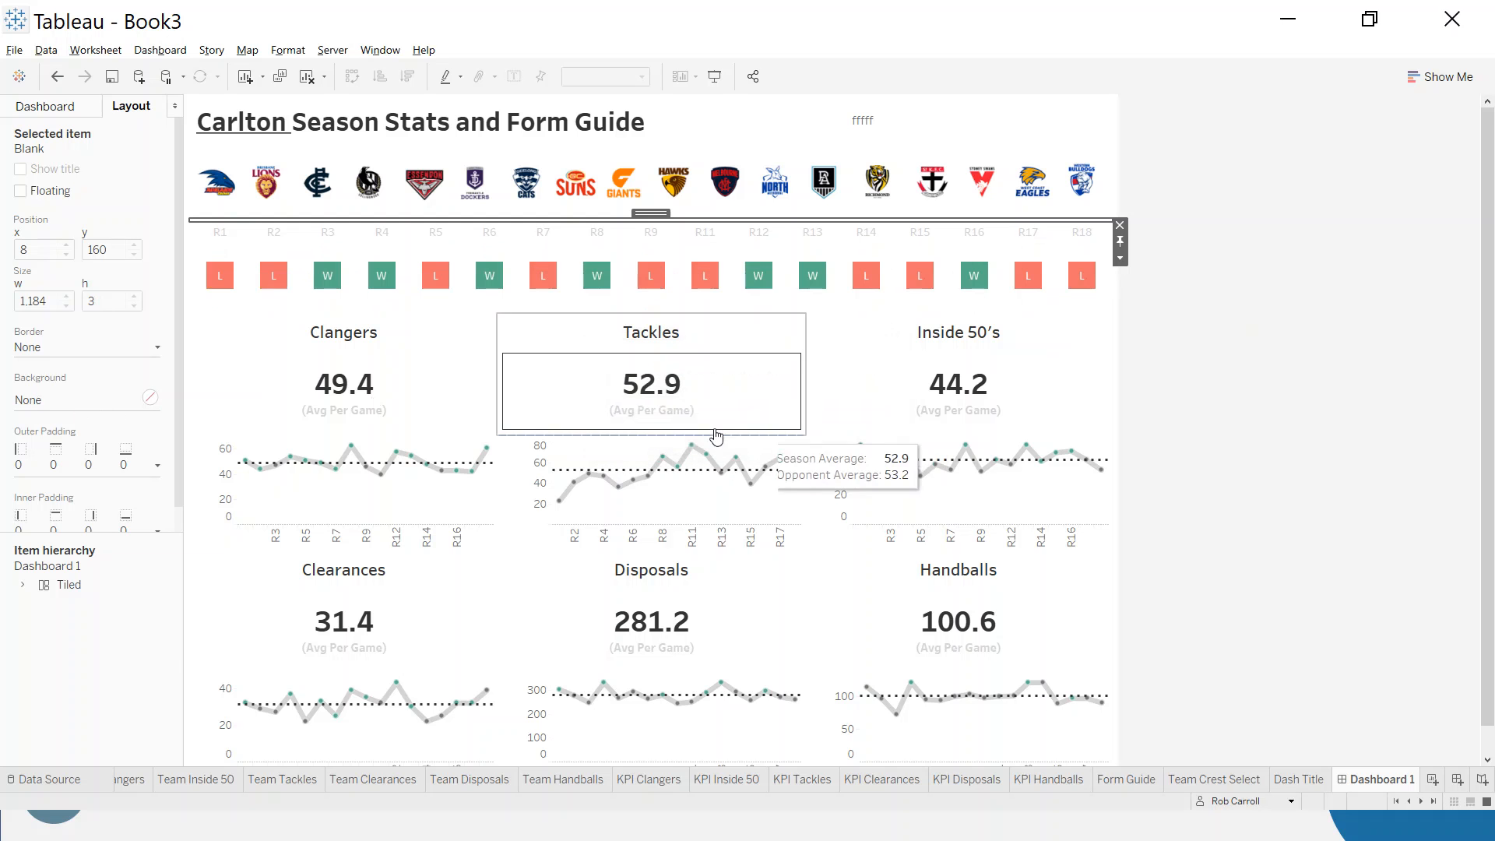
click(78, 398)
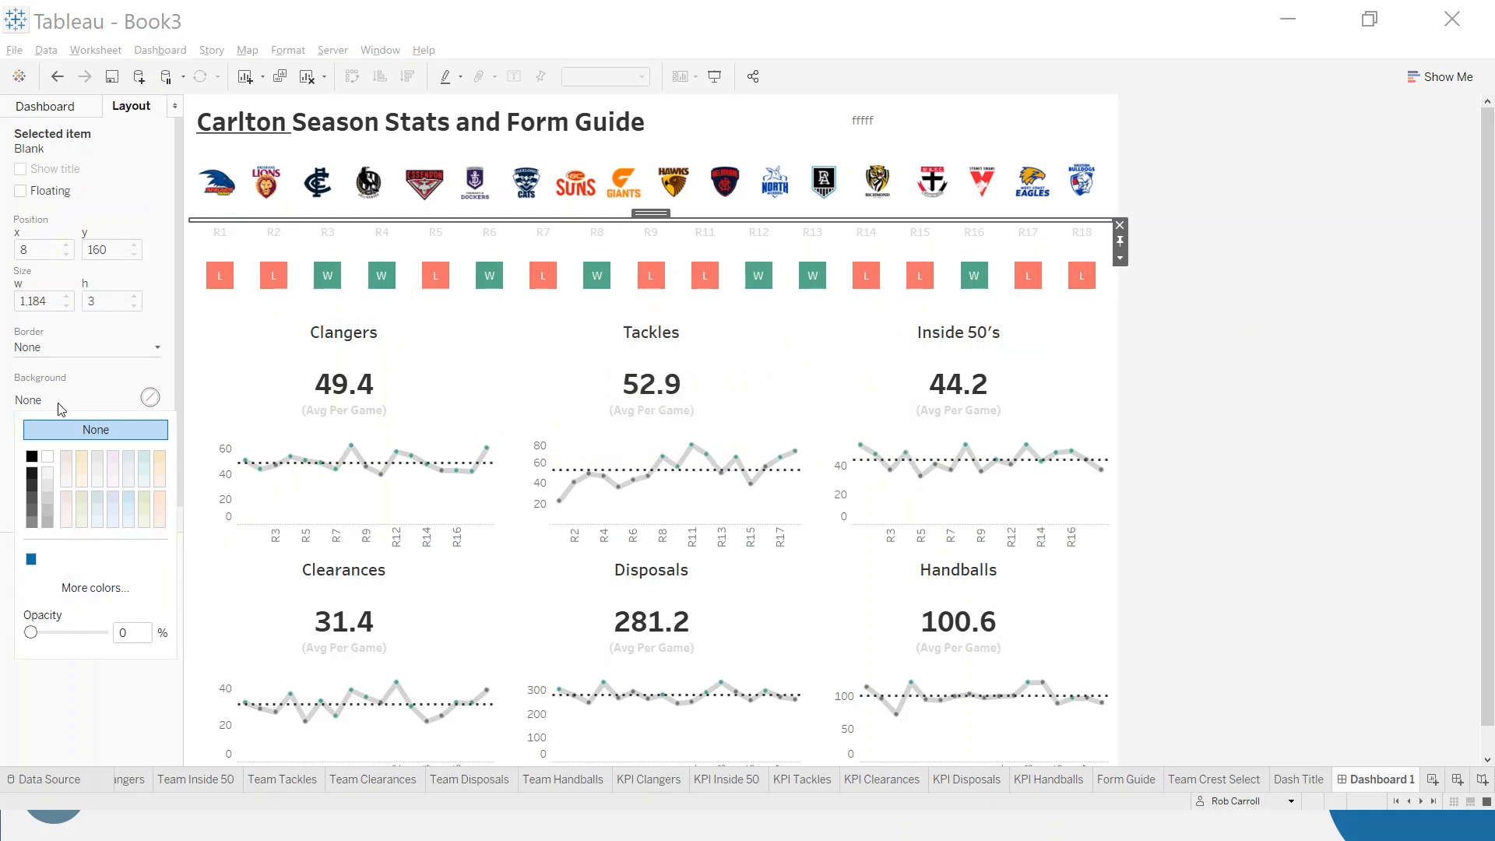
click(32, 499)
click(1281, 327)
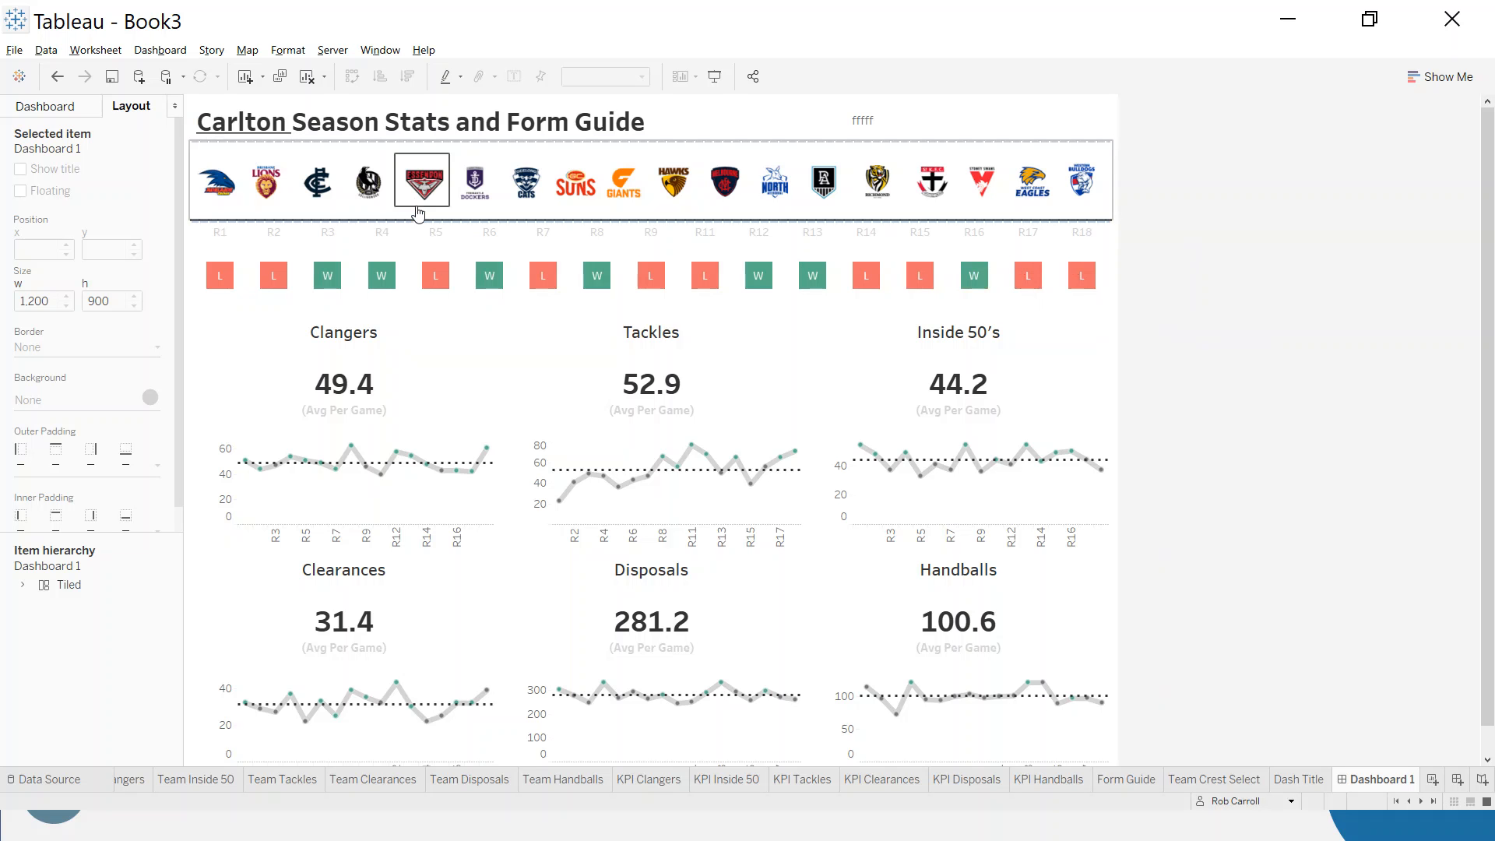
- Make the title row slightly taller and reduce the crest mark size a little on the Team Crest Select sheet
drag(574, 140, 574, 158)
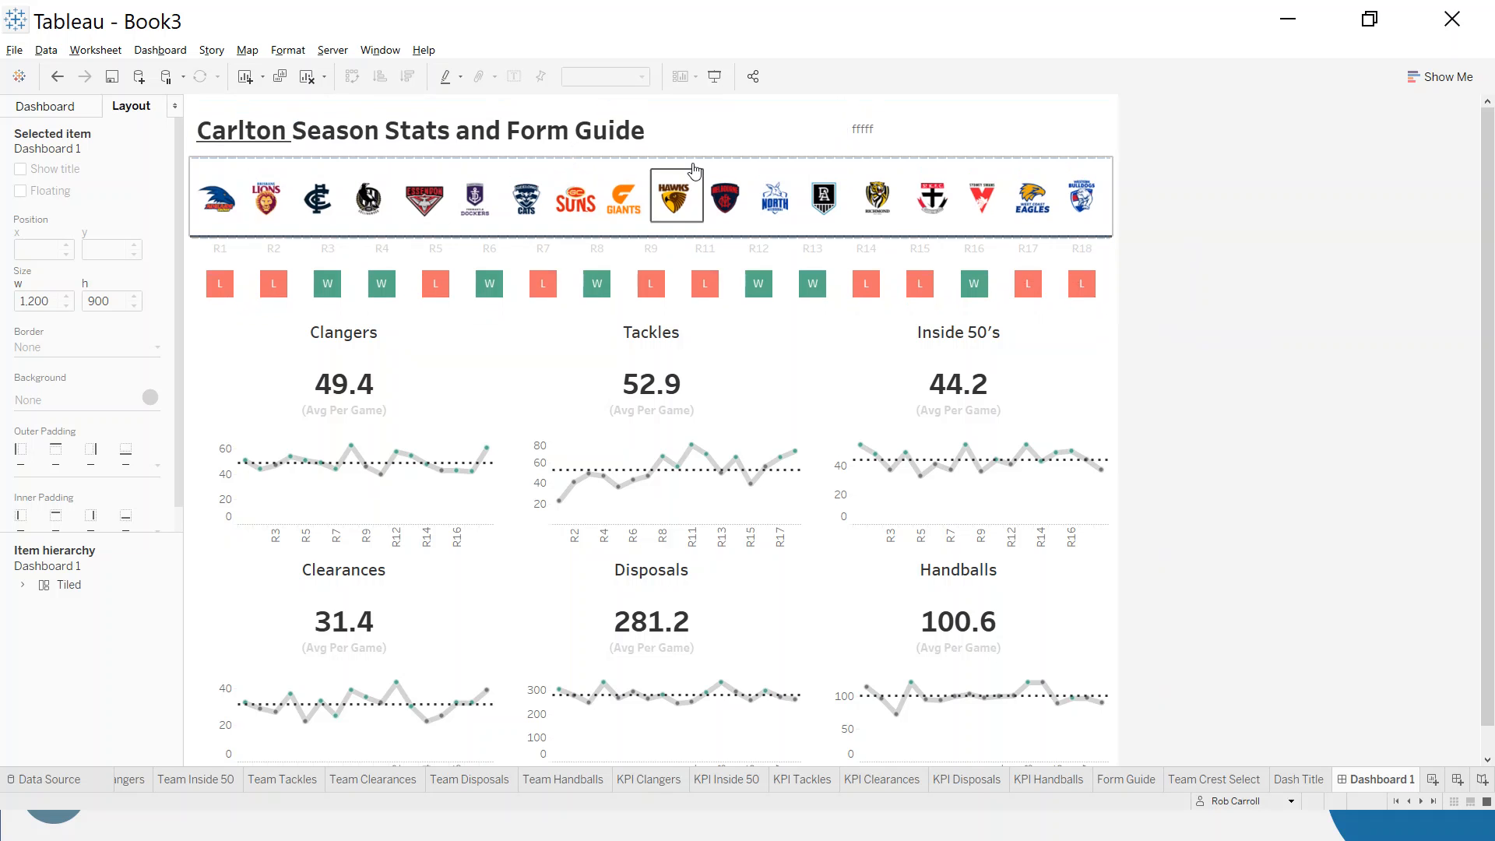
click(1116, 178)
click(1122, 191)
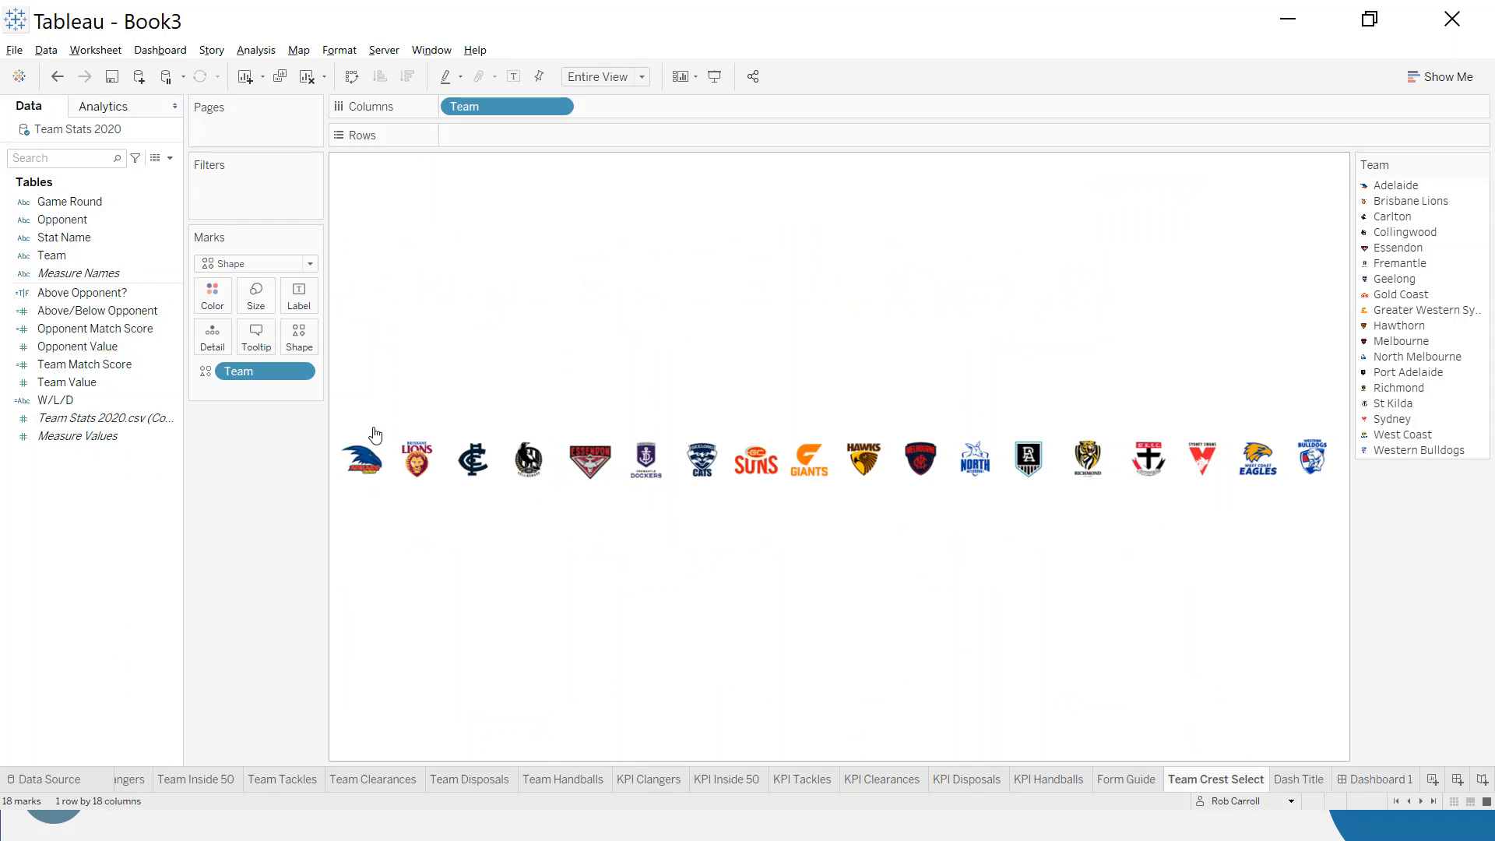
click(256, 293)
drag(318, 341, 306, 337)
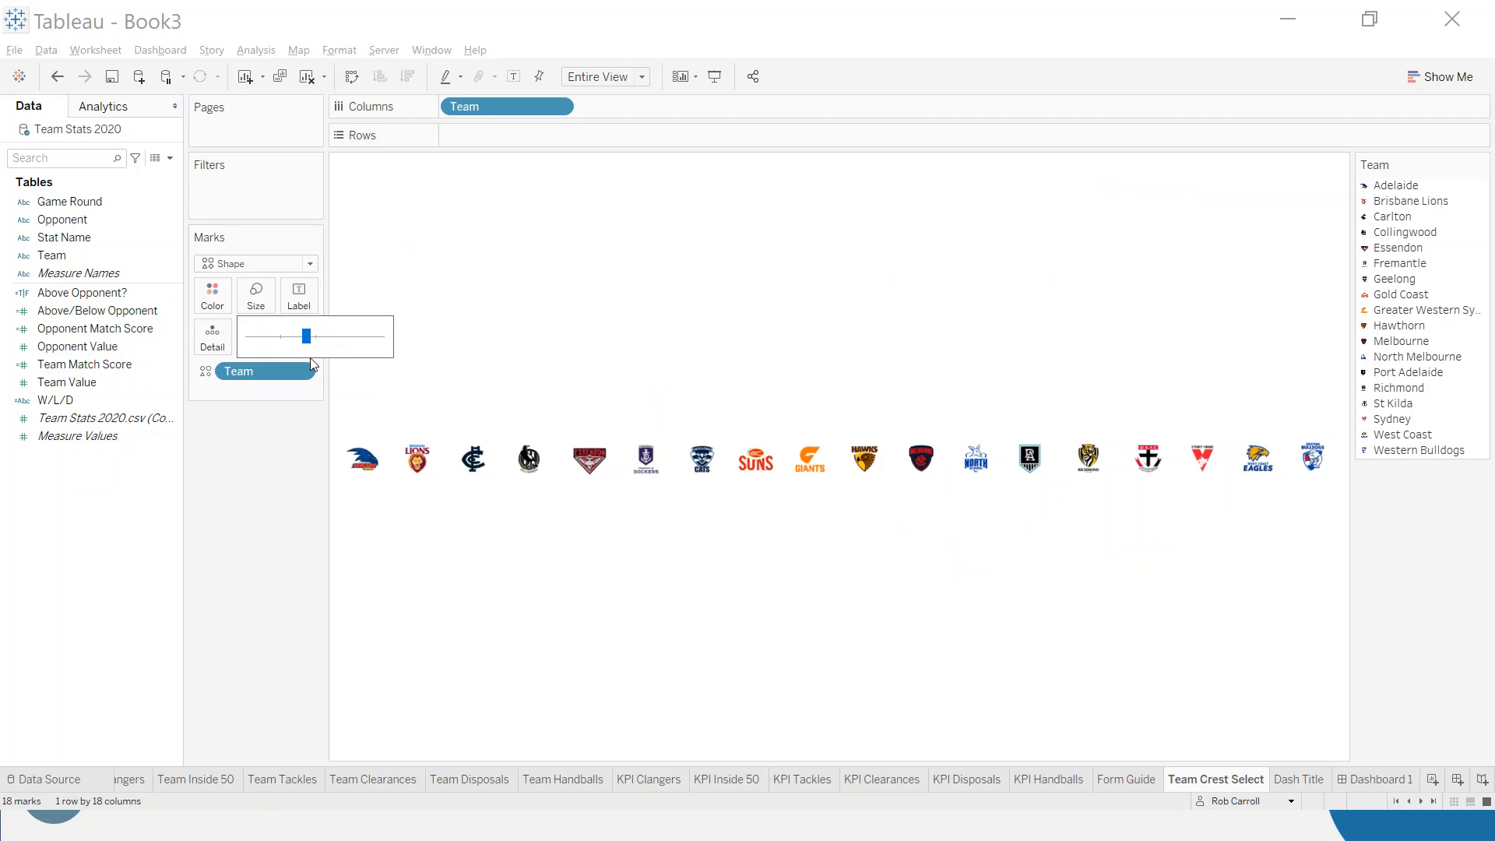
click(1374, 779)
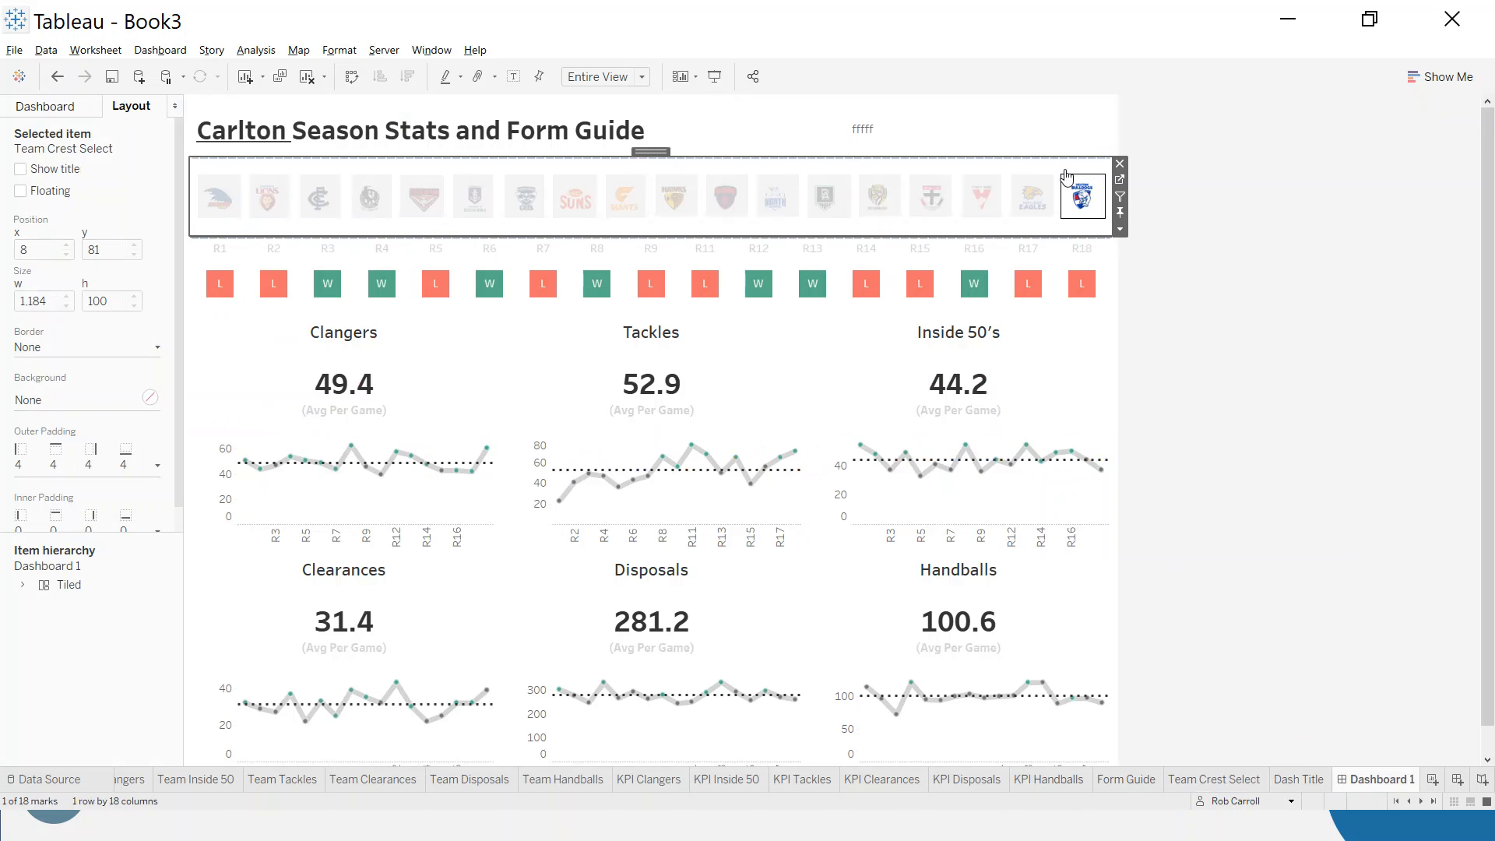
click(1221, 256)
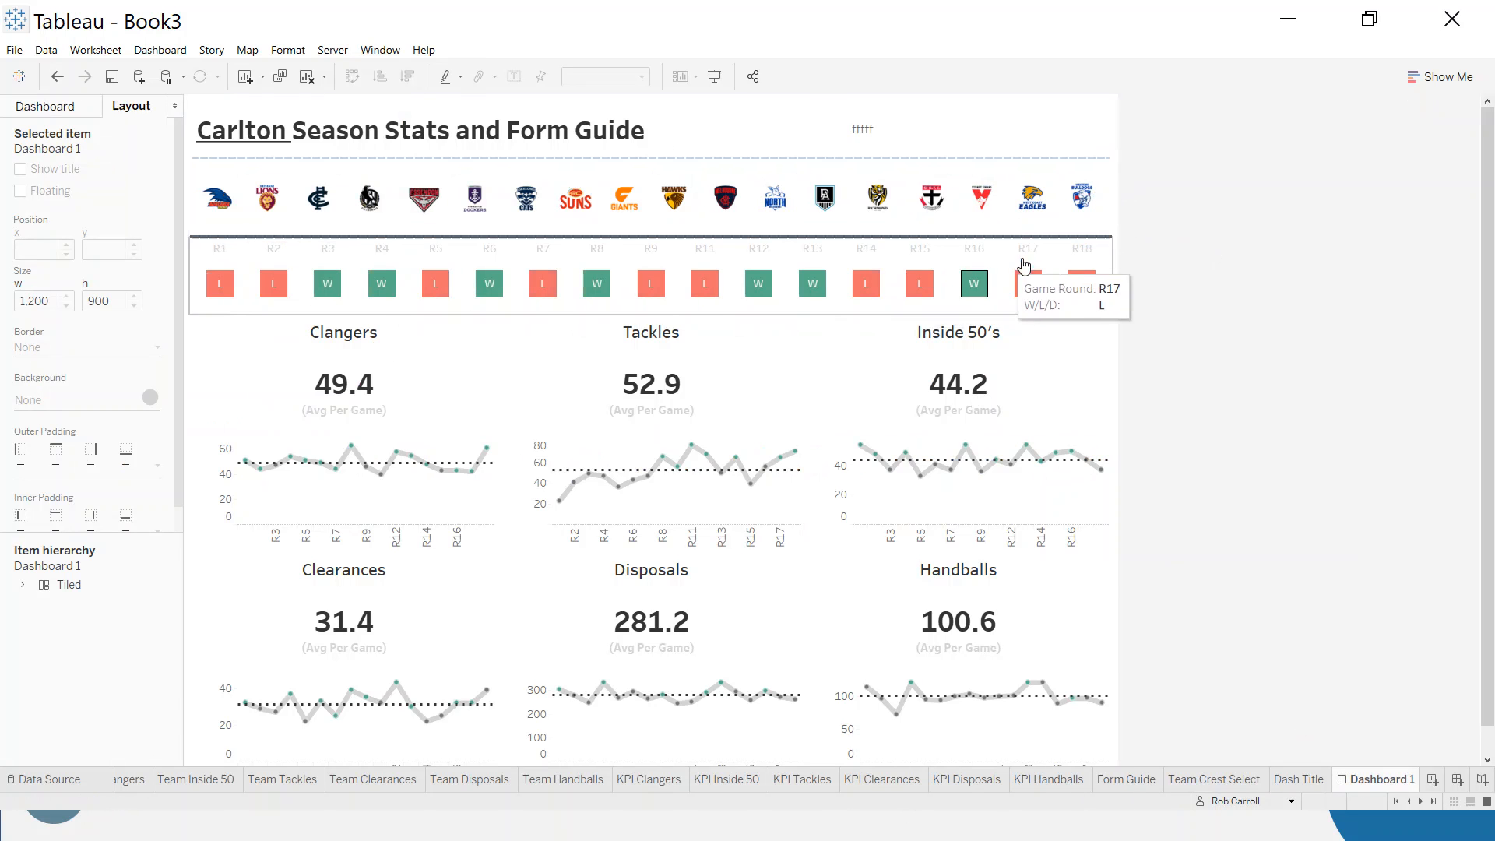
- Replace the placeholder text beside the title with "Select a team to update the Dashboard" and right-align it
click(914, 131)
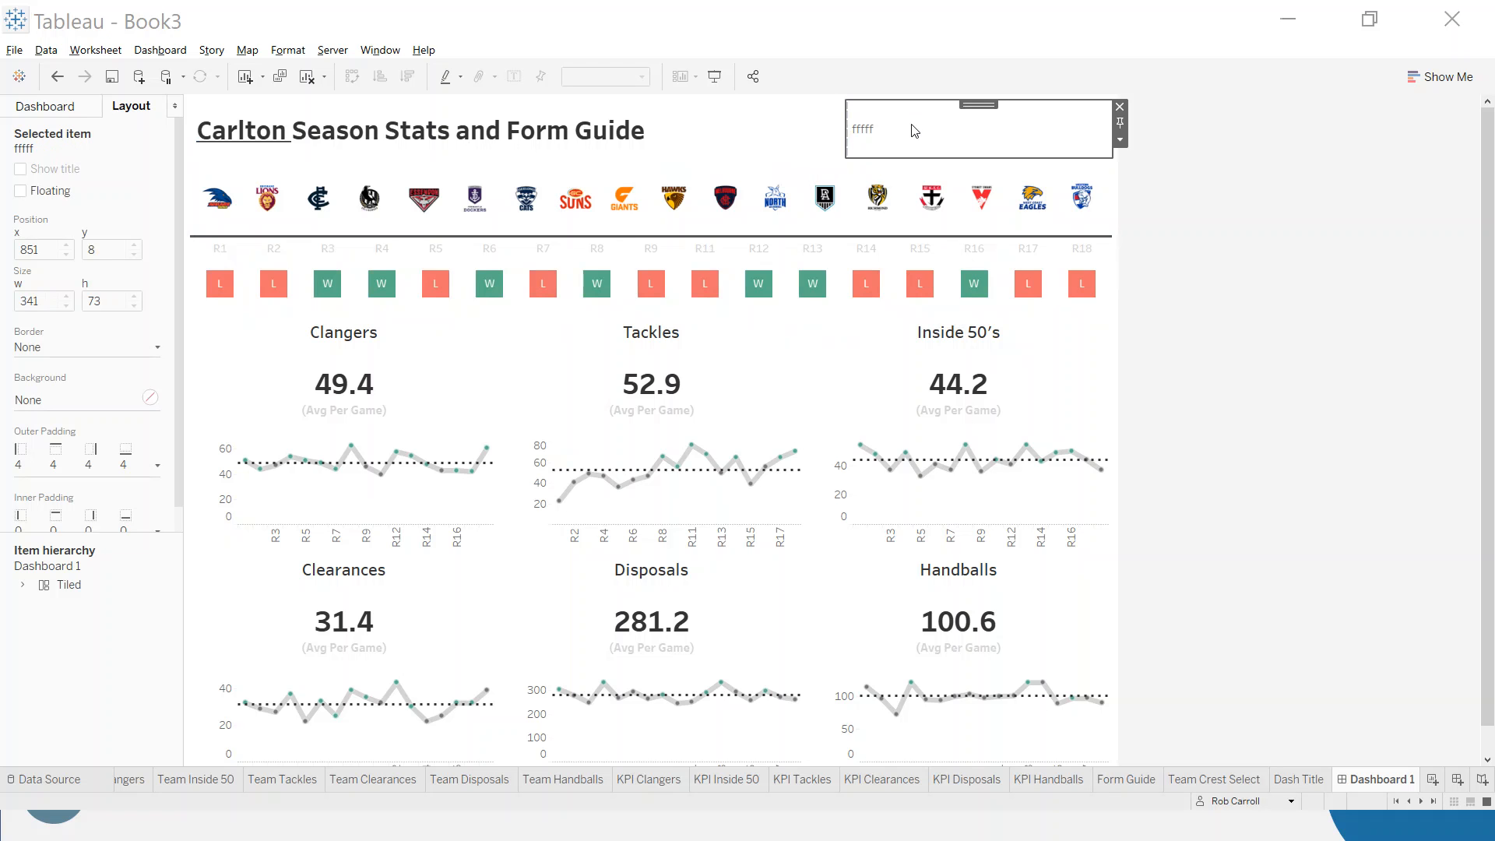
double_click(914, 130)
drag(627, 343, 529, 344)
text(S)
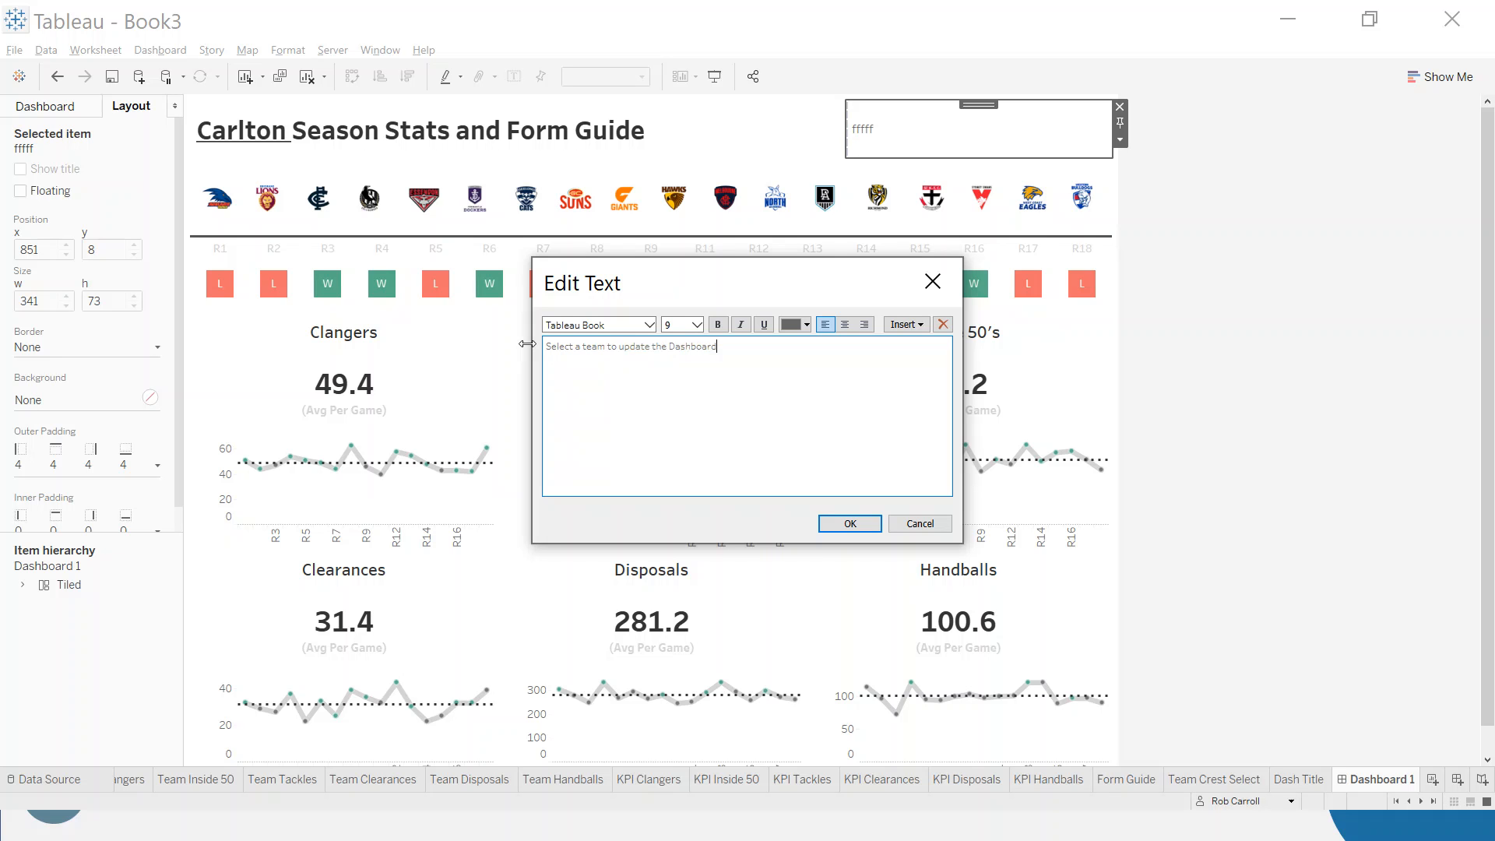
drag(737, 394, 554, 354)
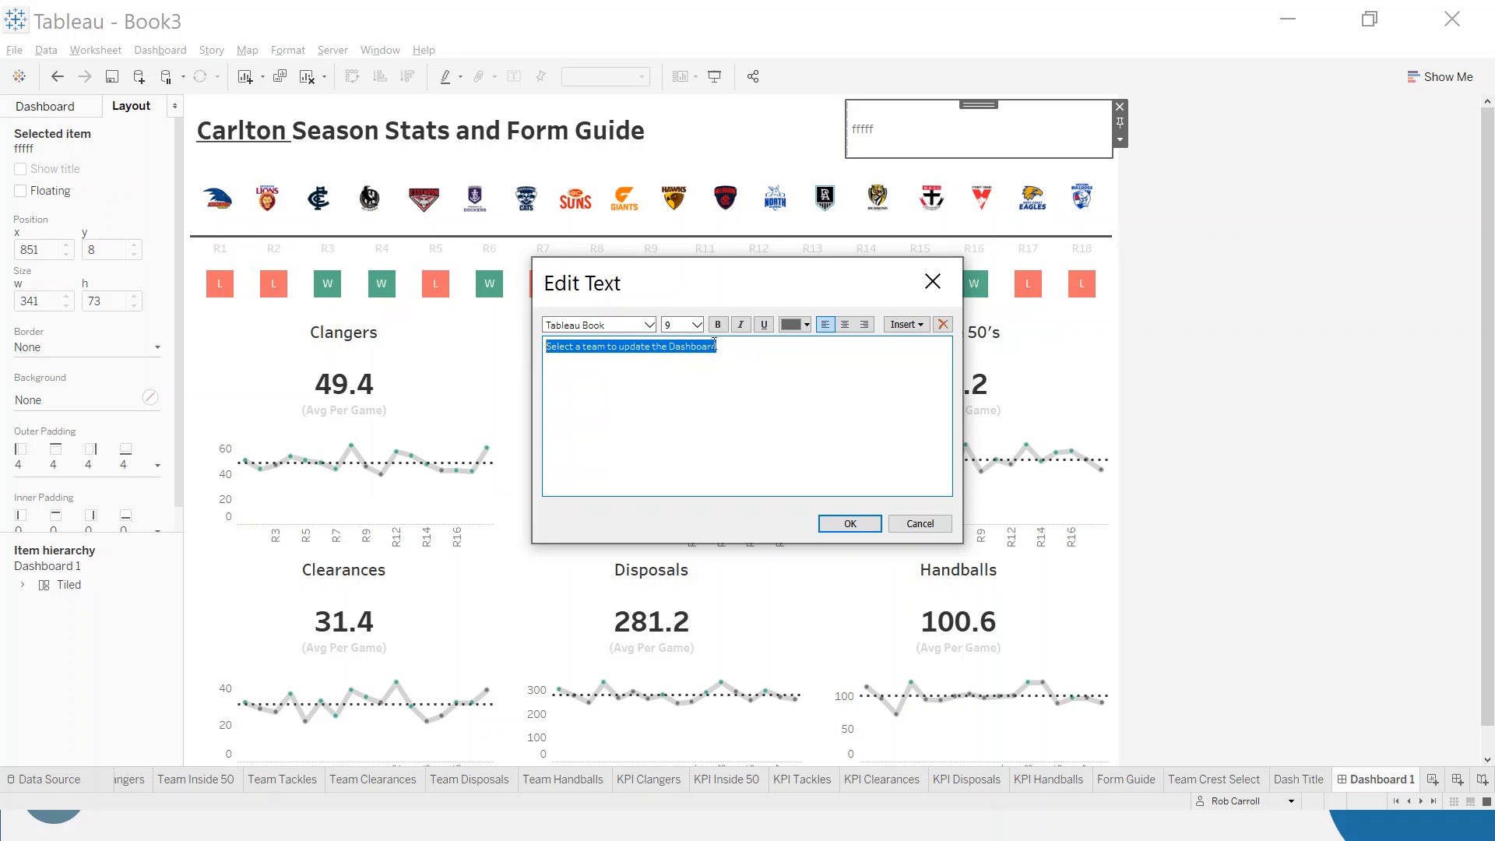
click(863, 324)
click(849, 520)
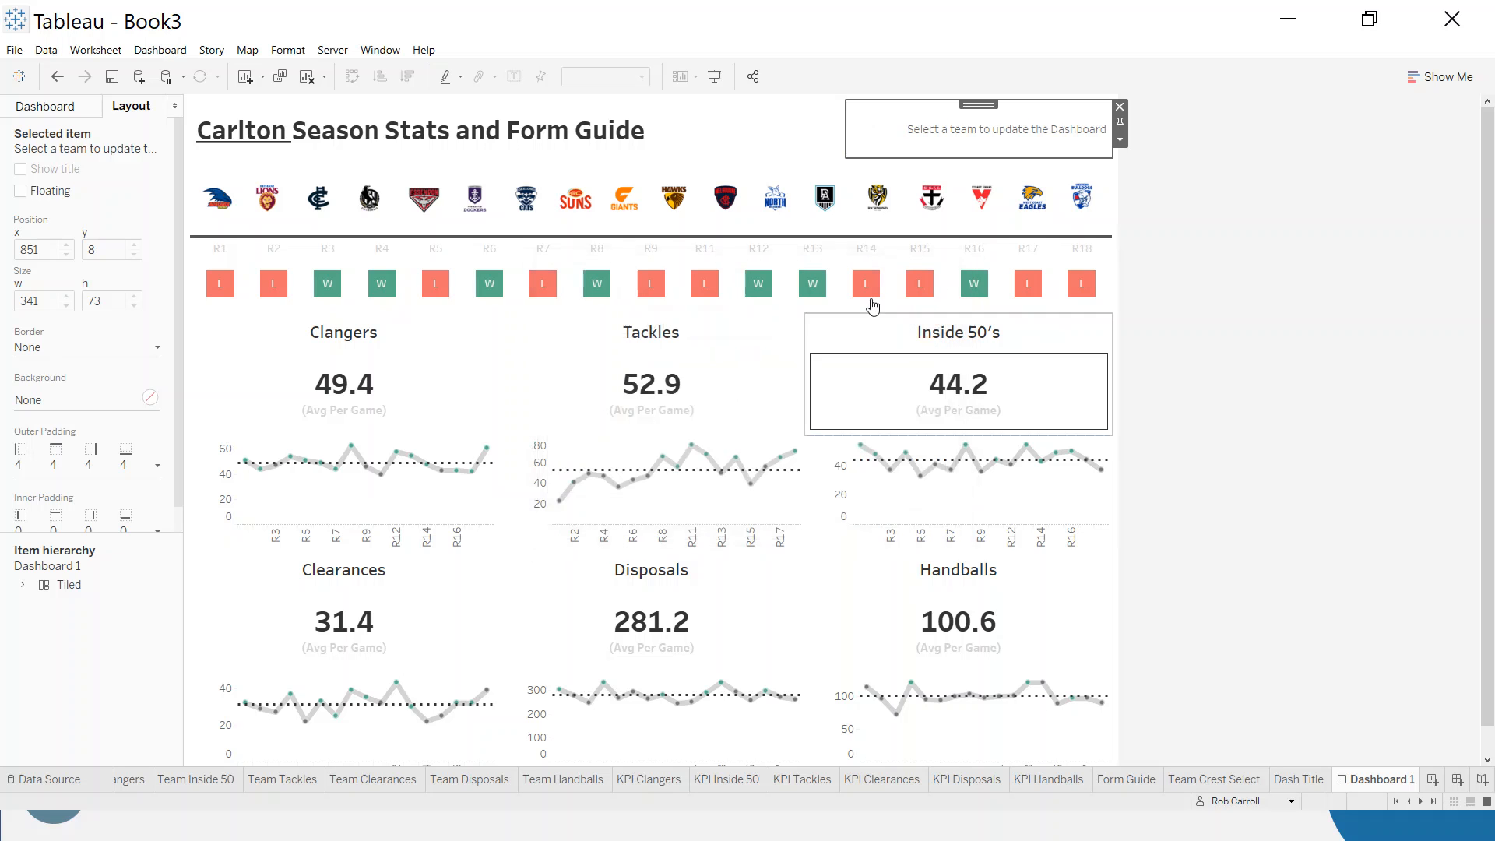
click(847, 139)
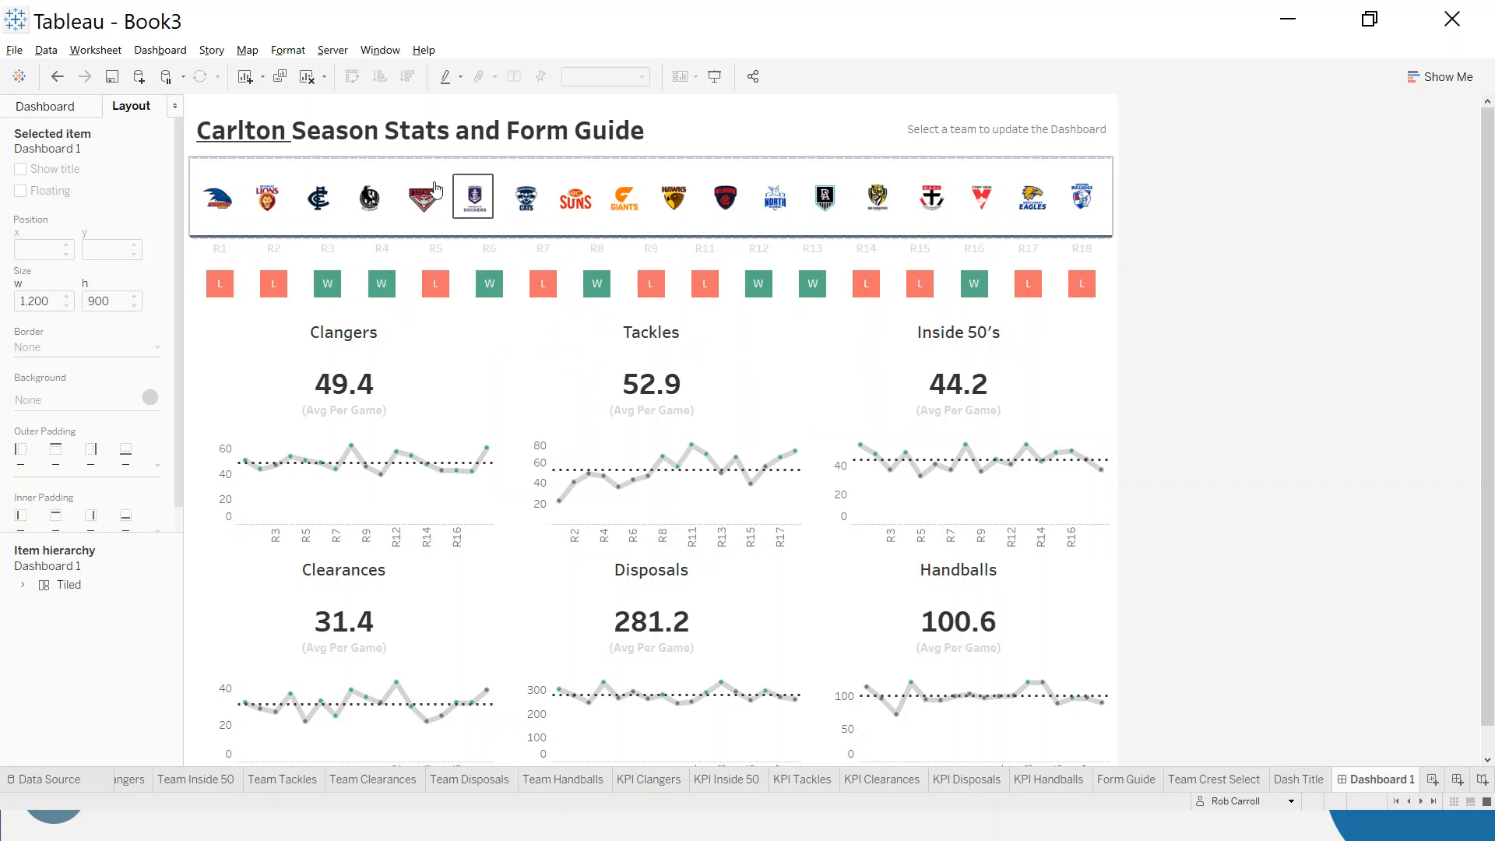
- Use the Team Crest Select sheet as a filter for the dashboard
click(792, 205)
click(791, 205)
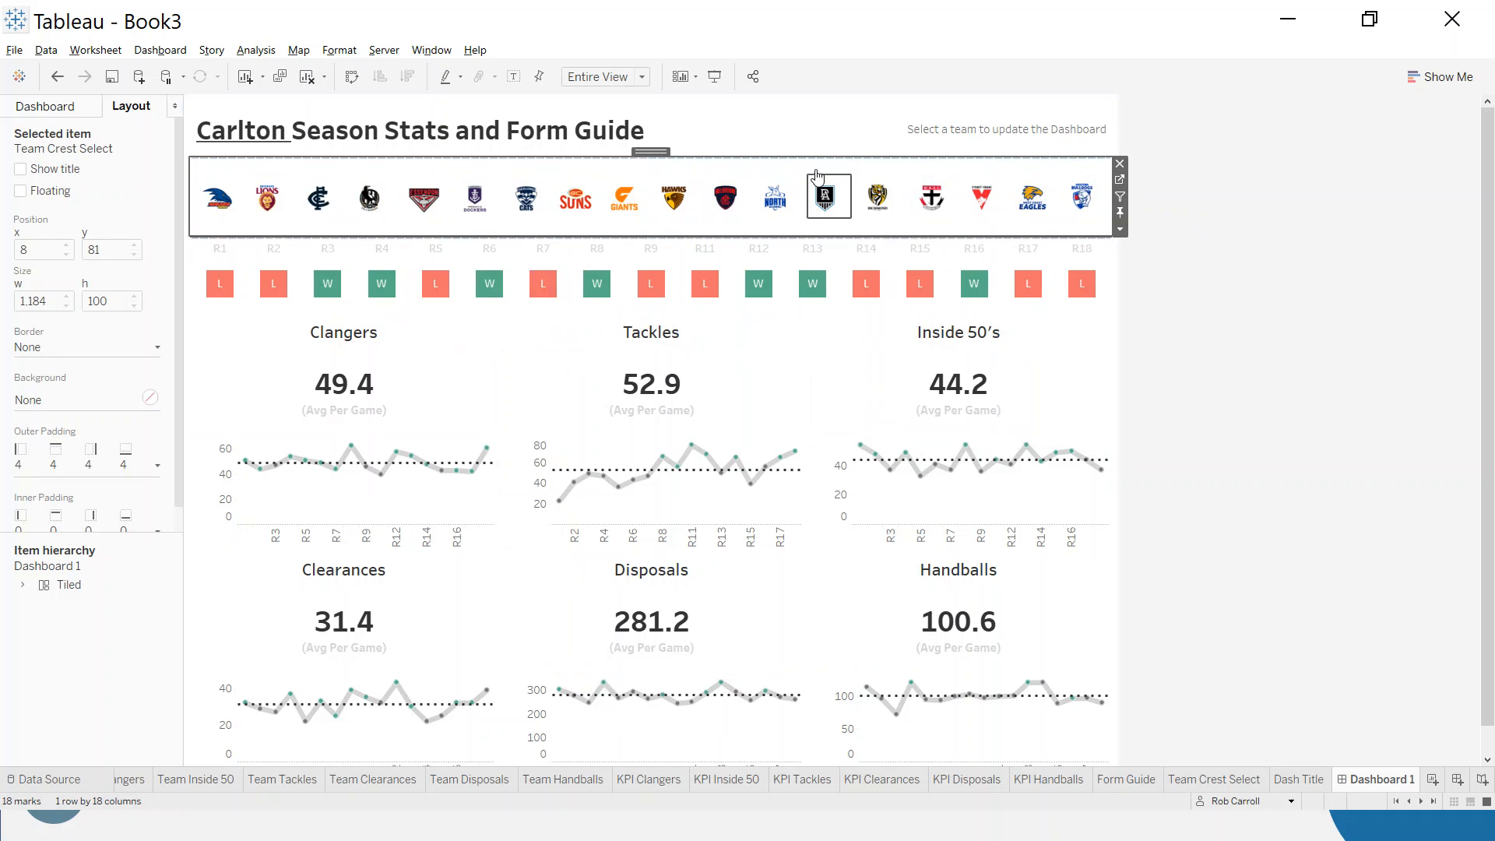
click(1120, 199)
- Test the crest filter by selecting the Adelaide and Gold Coast crests, and clear the selection
click(223, 204)
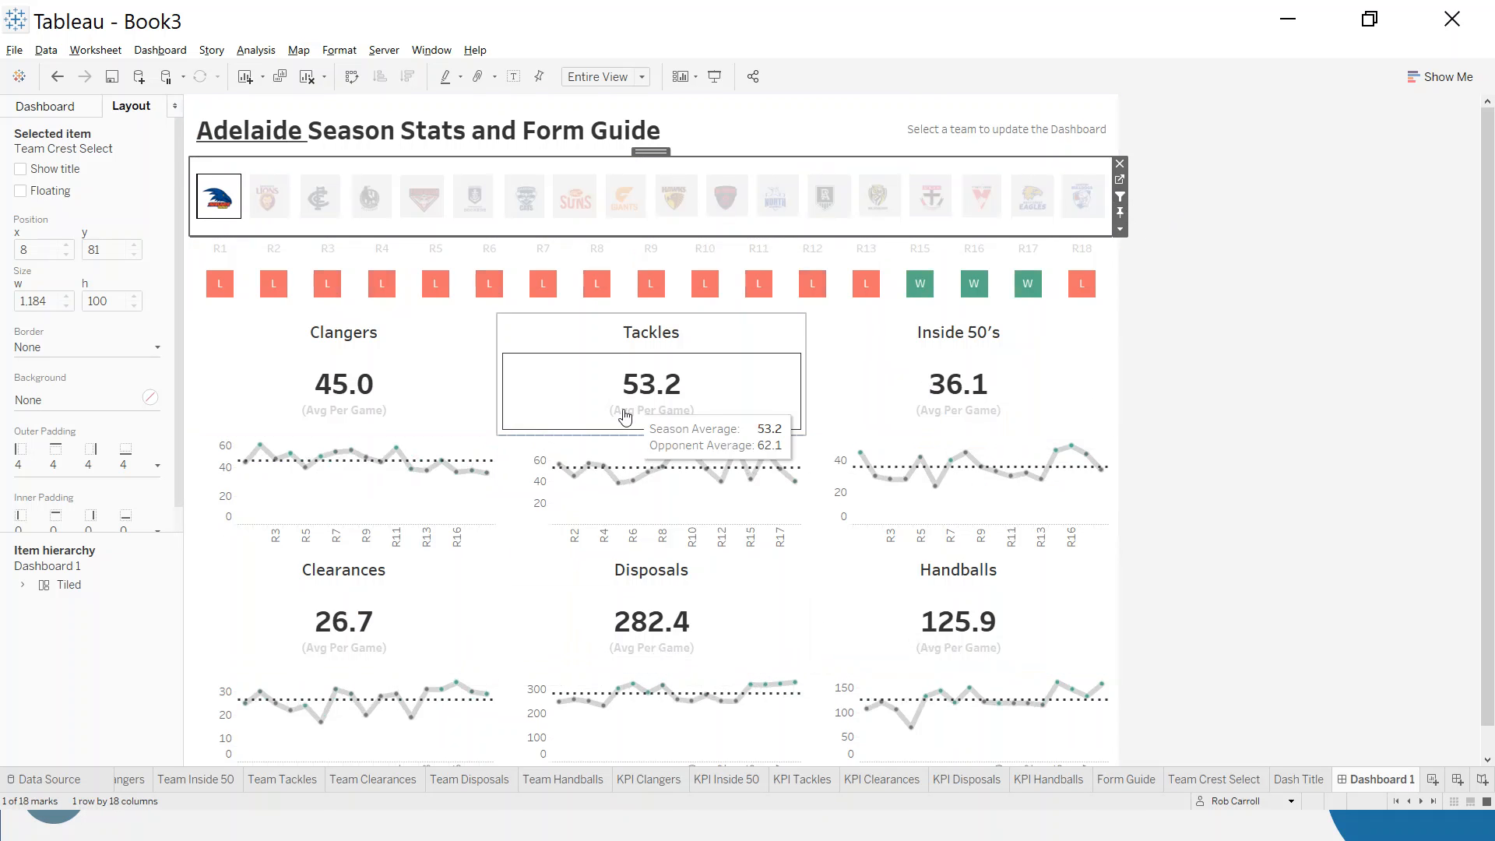
click(592, 199)
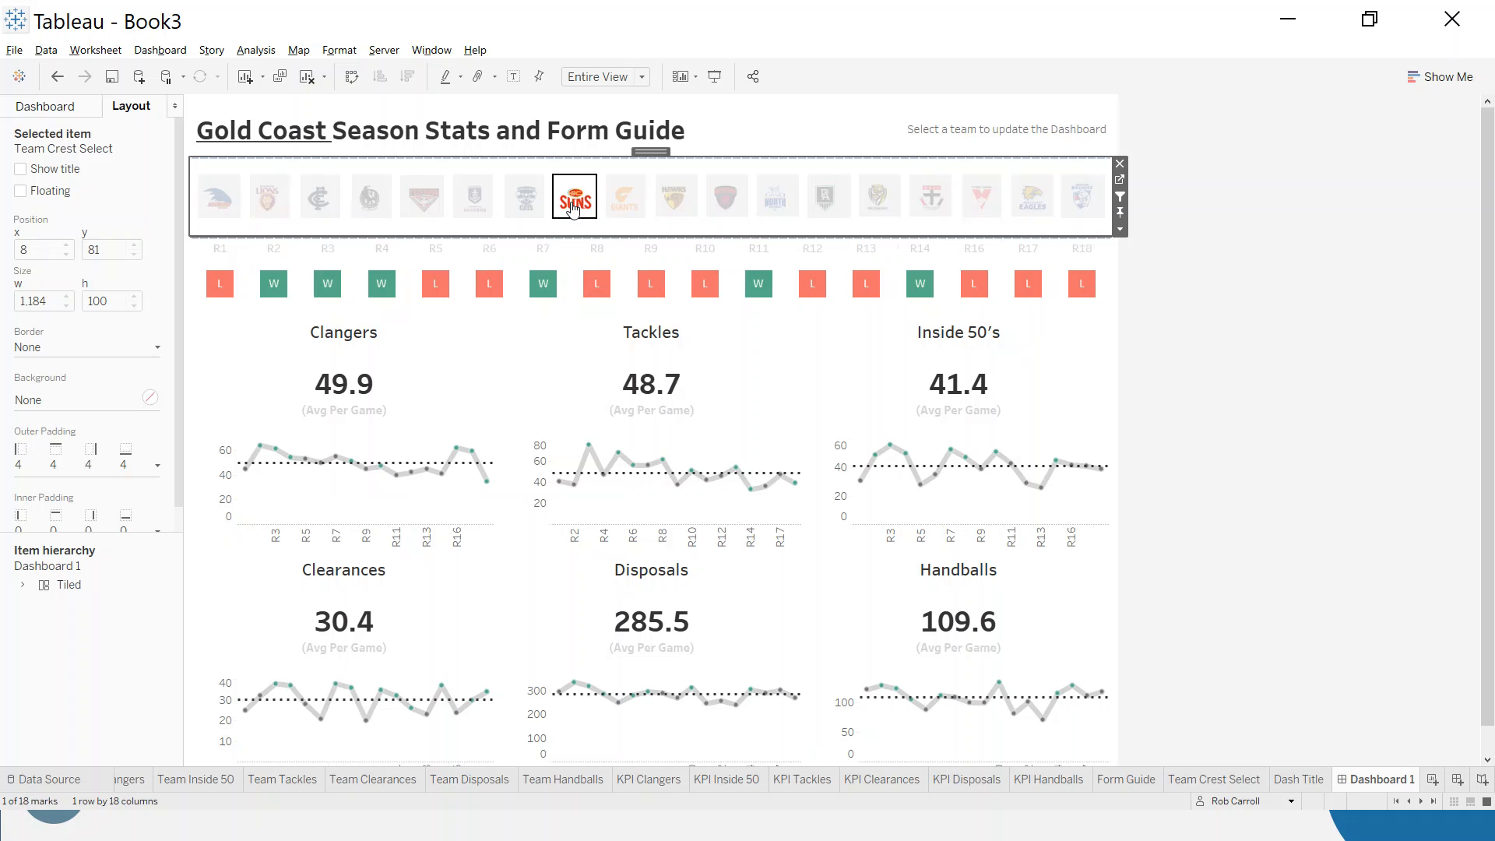
click(573, 207)
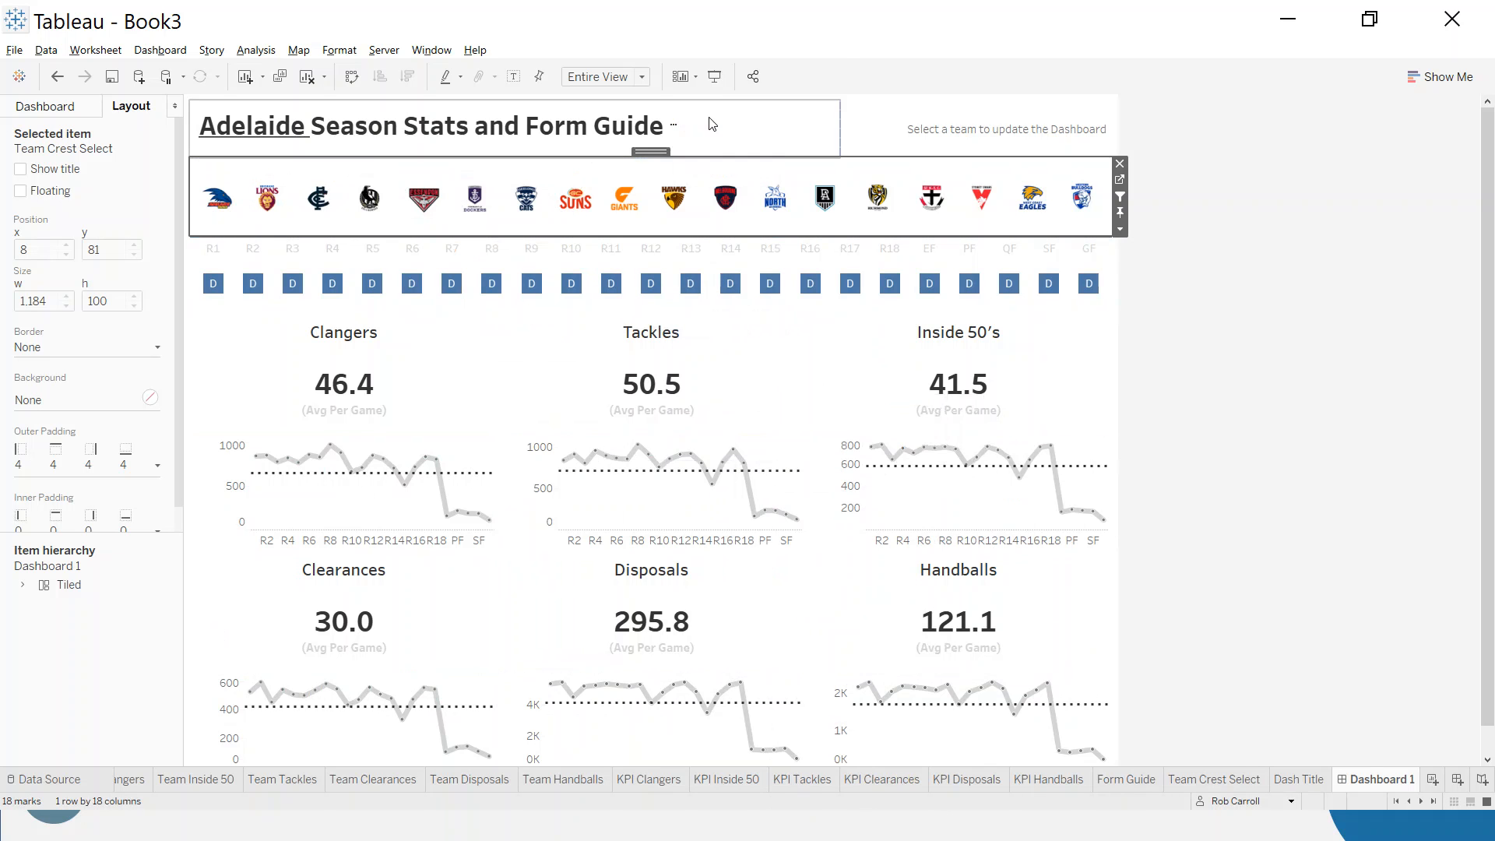
- Edit the crest sheet's generated filter action so that clearing the selection leaves the filter in place
click(164, 50)
click(212, 262)
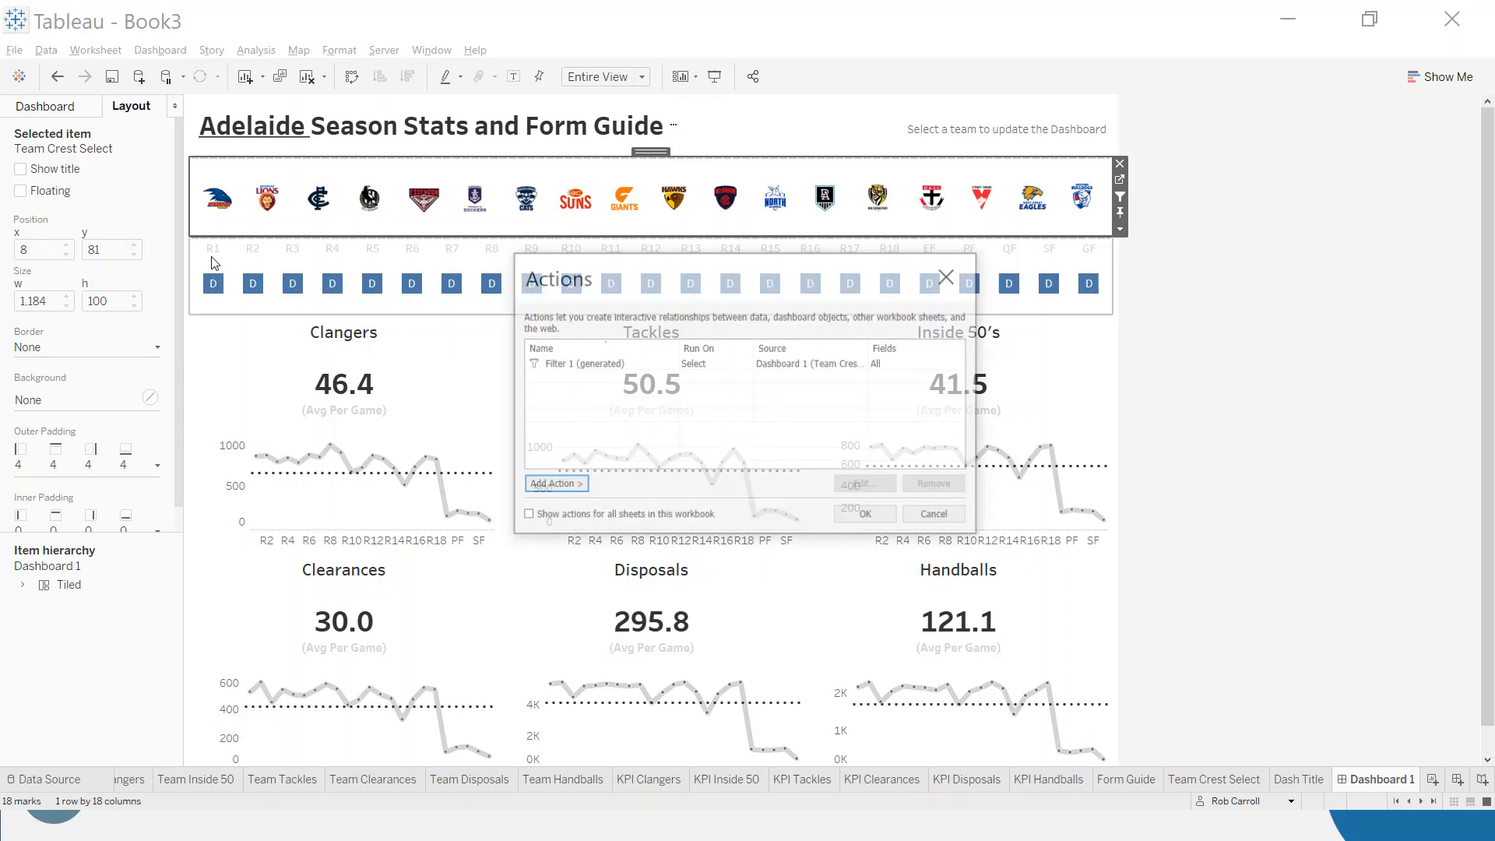
double_click(614, 364)
scroll(673, 300, down, 4)
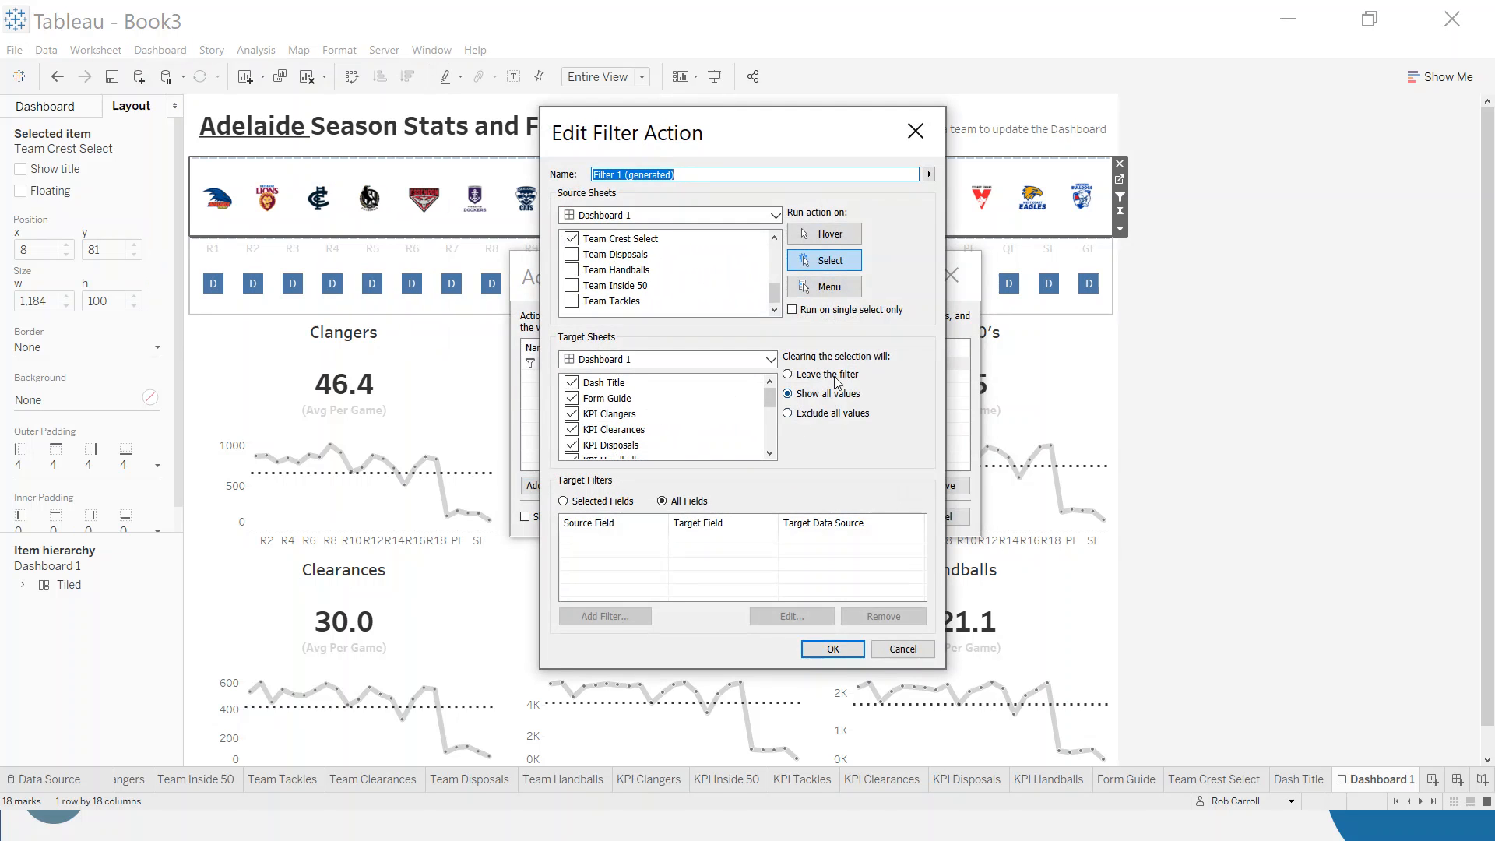
click(811, 377)
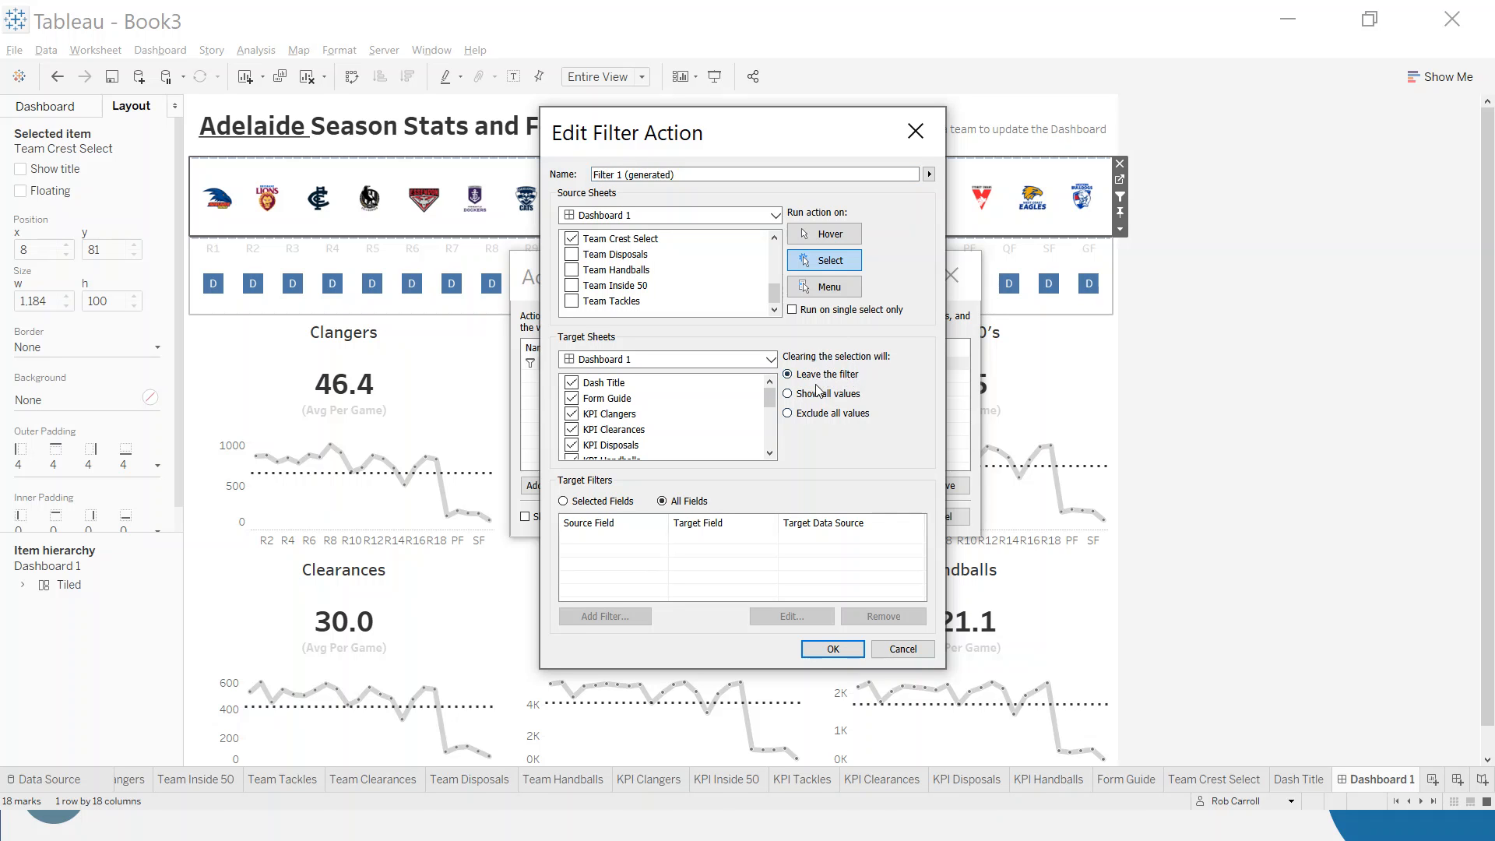
click(848, 650)
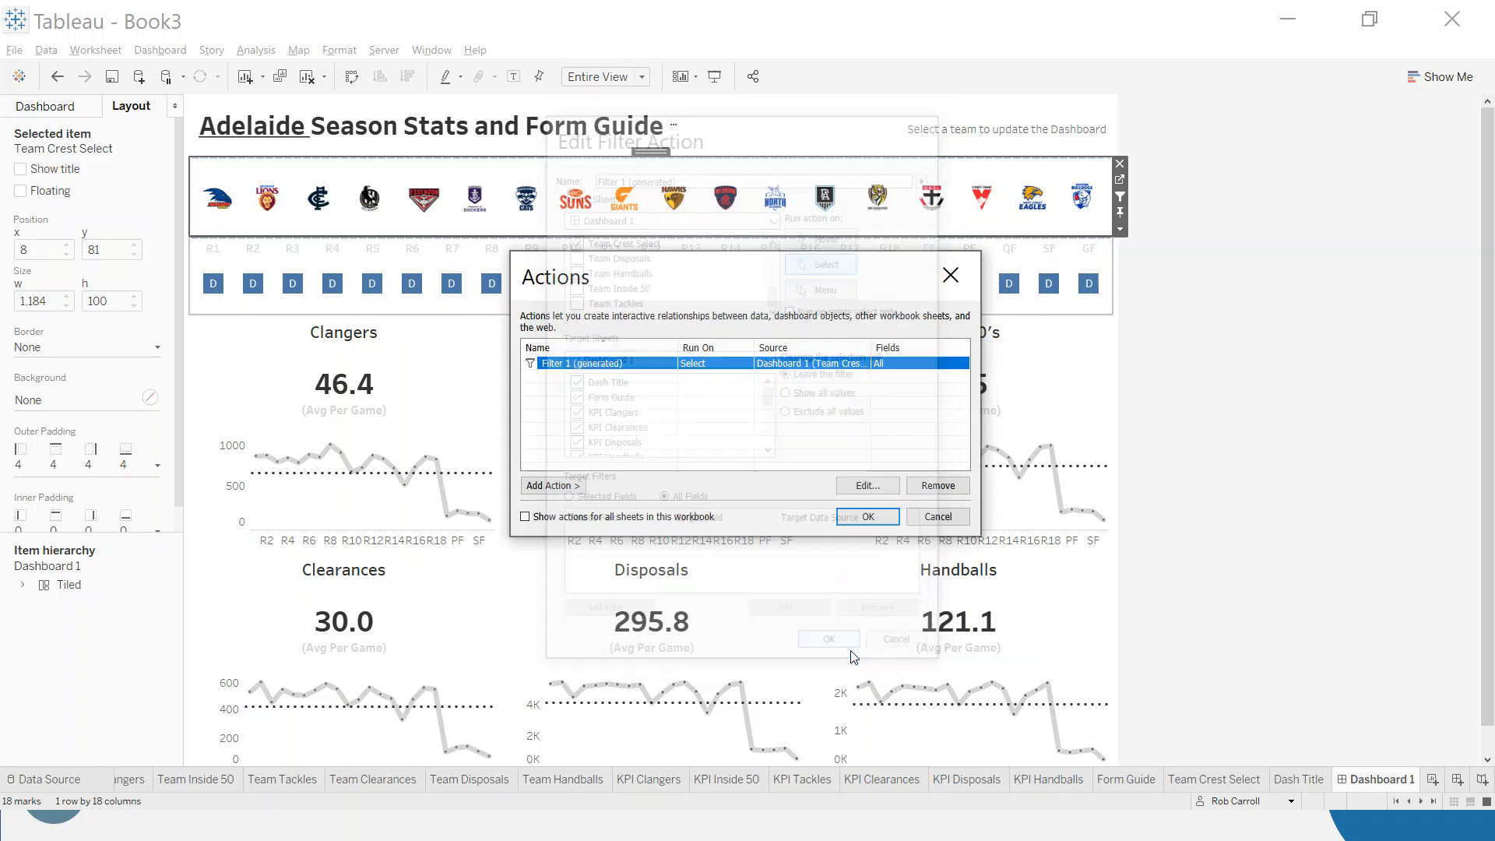
click(880, 520)
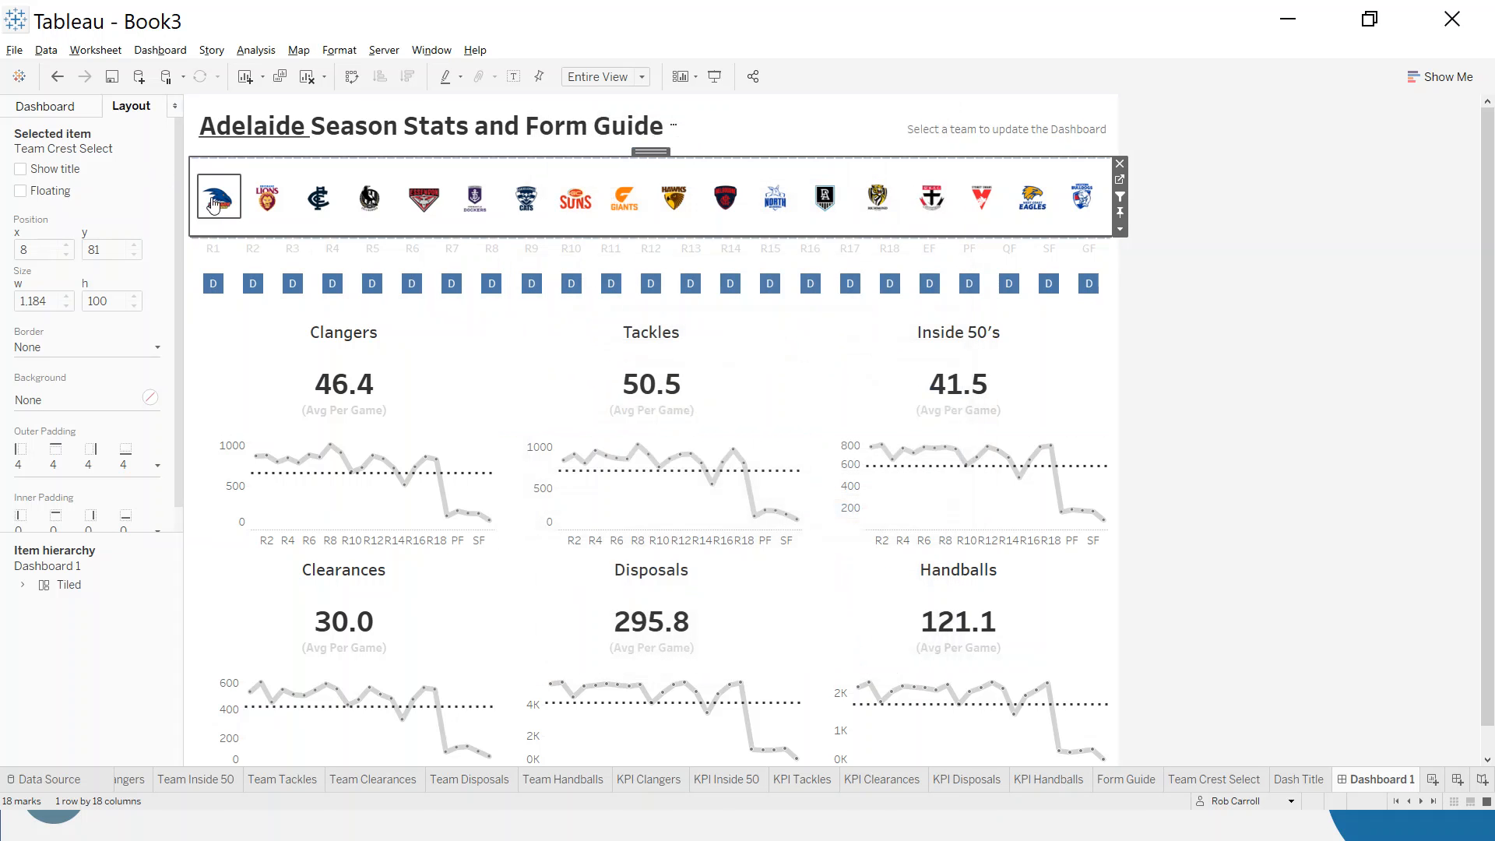
- Test the edited filter action by selecting the Brisbane Lions crest and clearing the selection
click(280, 205)
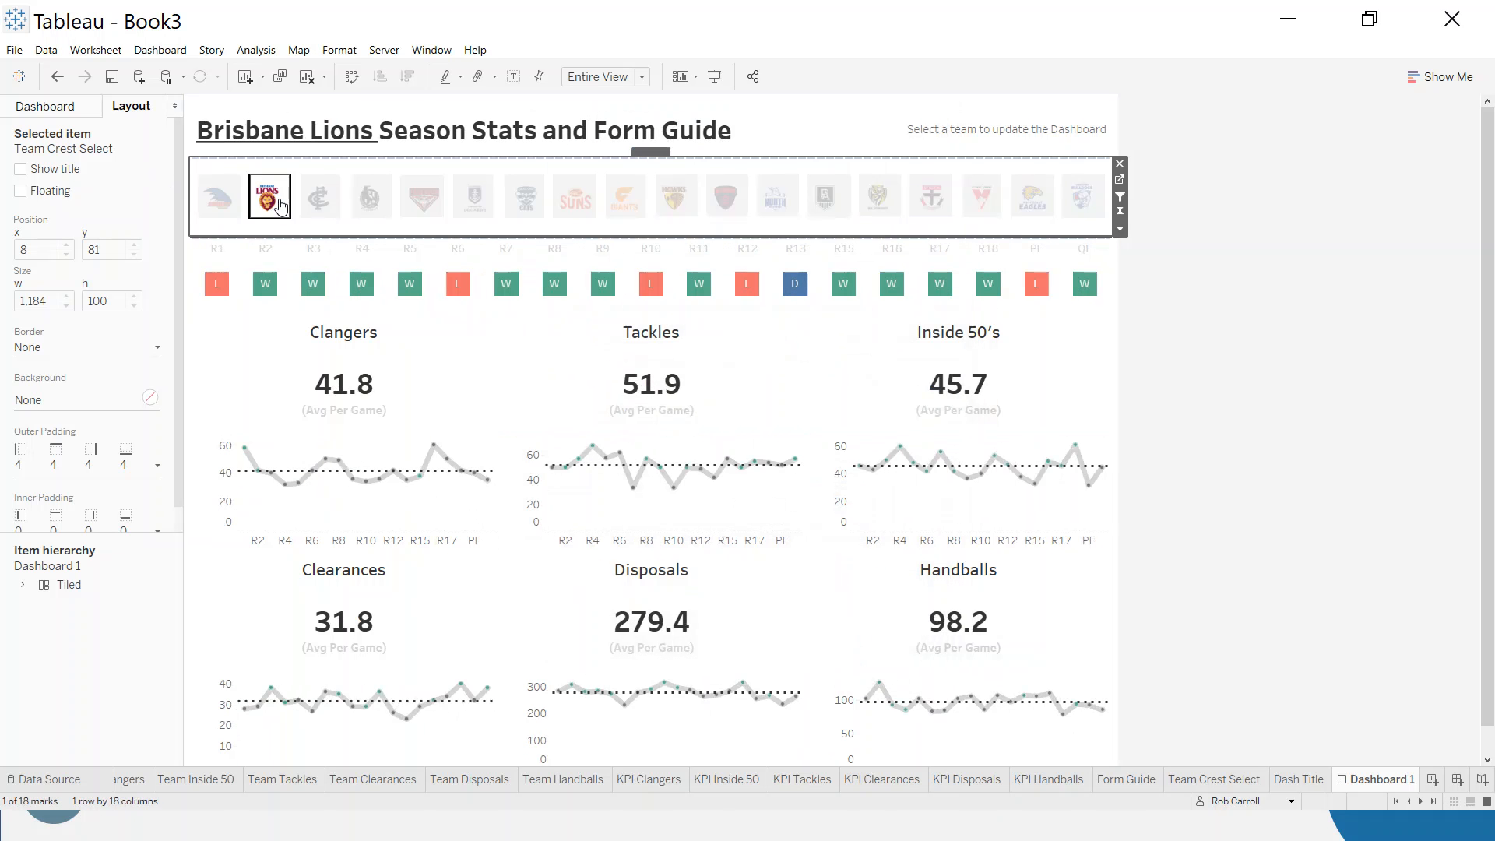
click(281, 205)
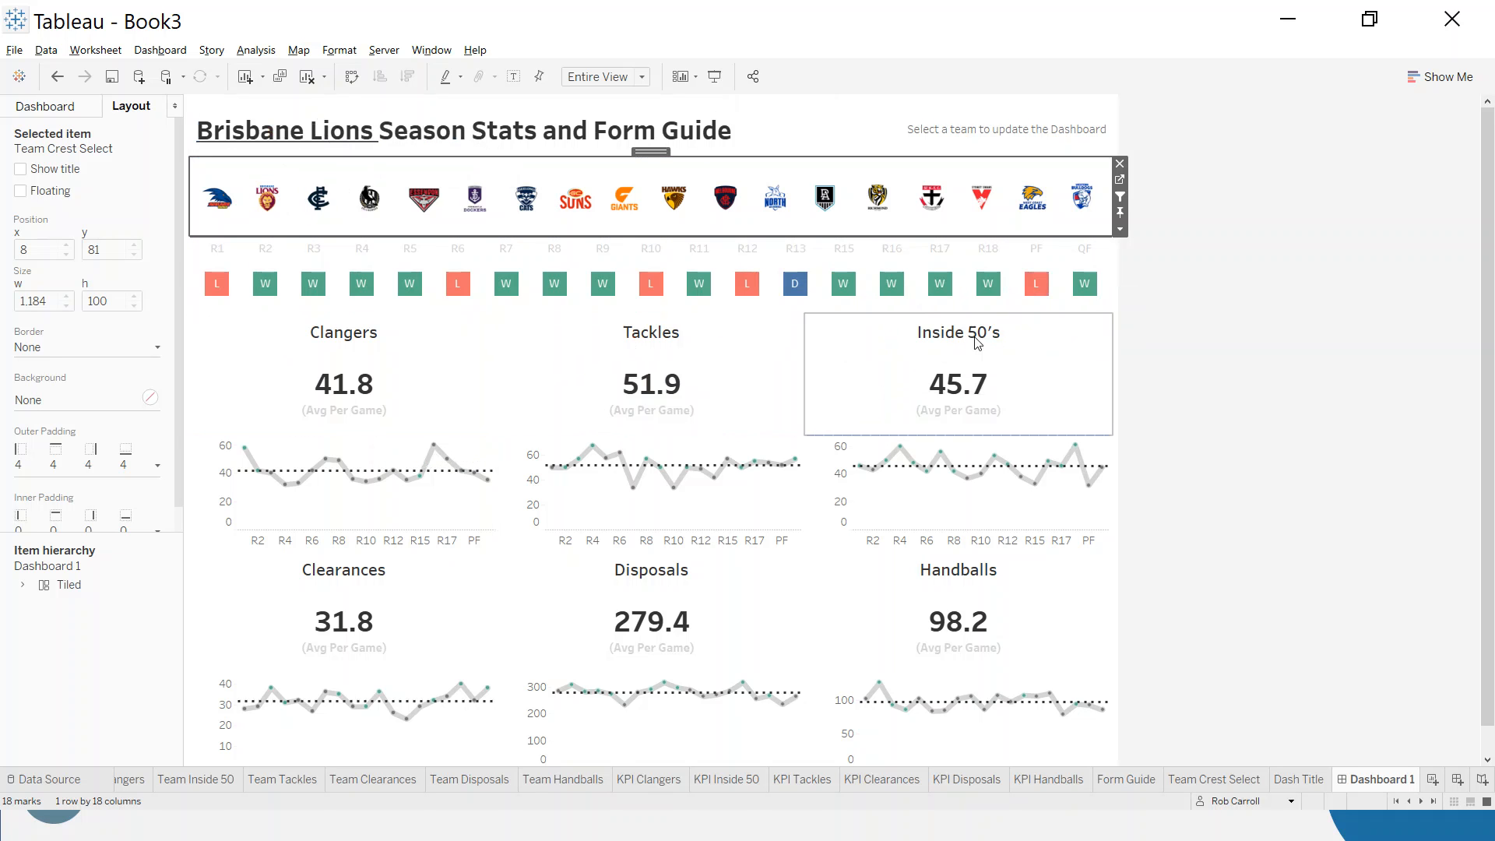
click(1212, 322)
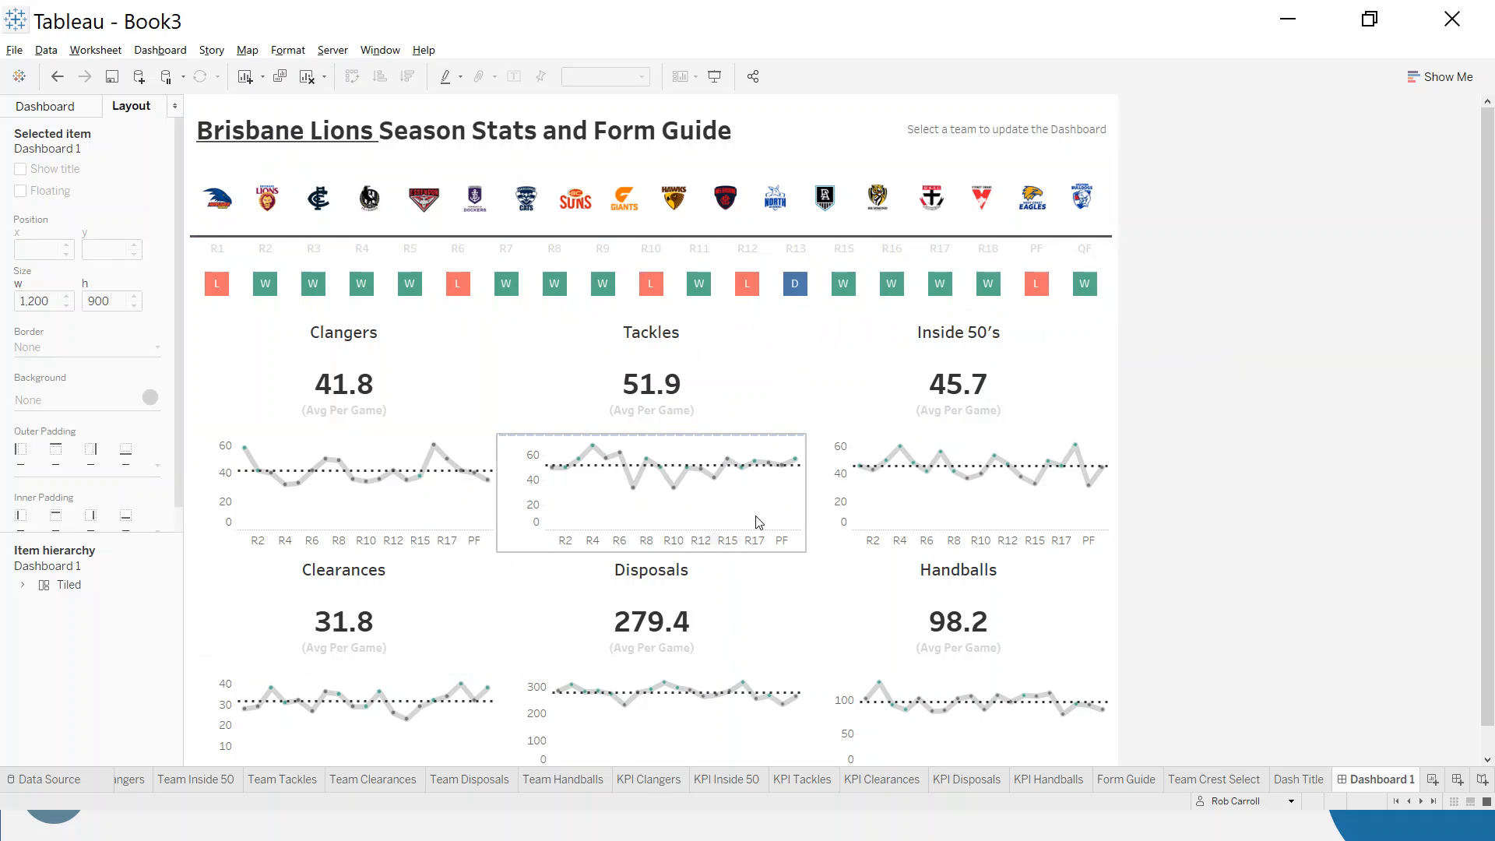
- Add a highlight action to the dashboard, run on select, with Form Guide as its only source sheet
click(159, 50)
click(190, 261)
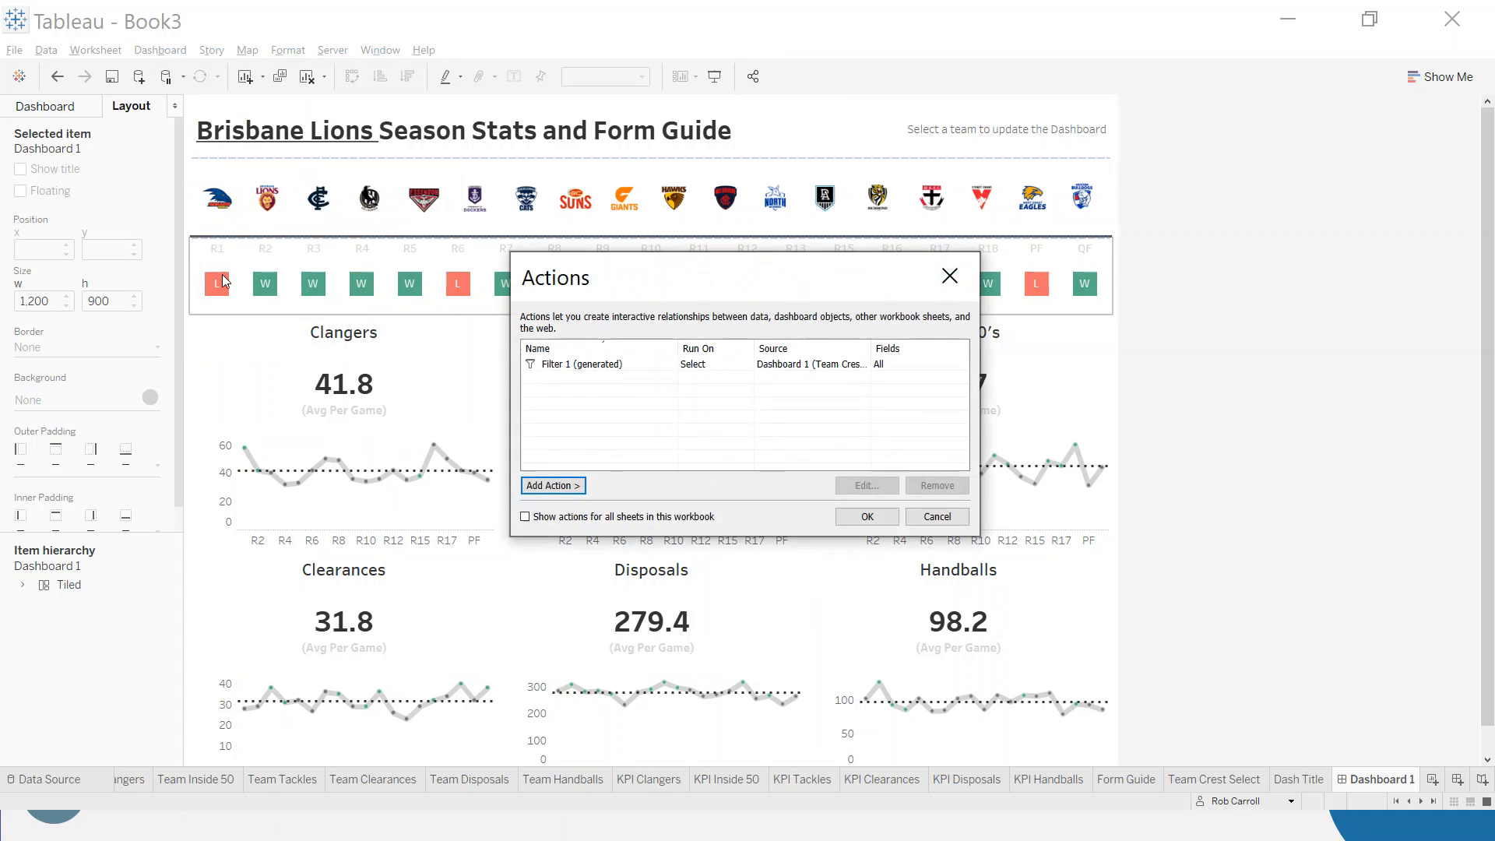
click(562, 486)
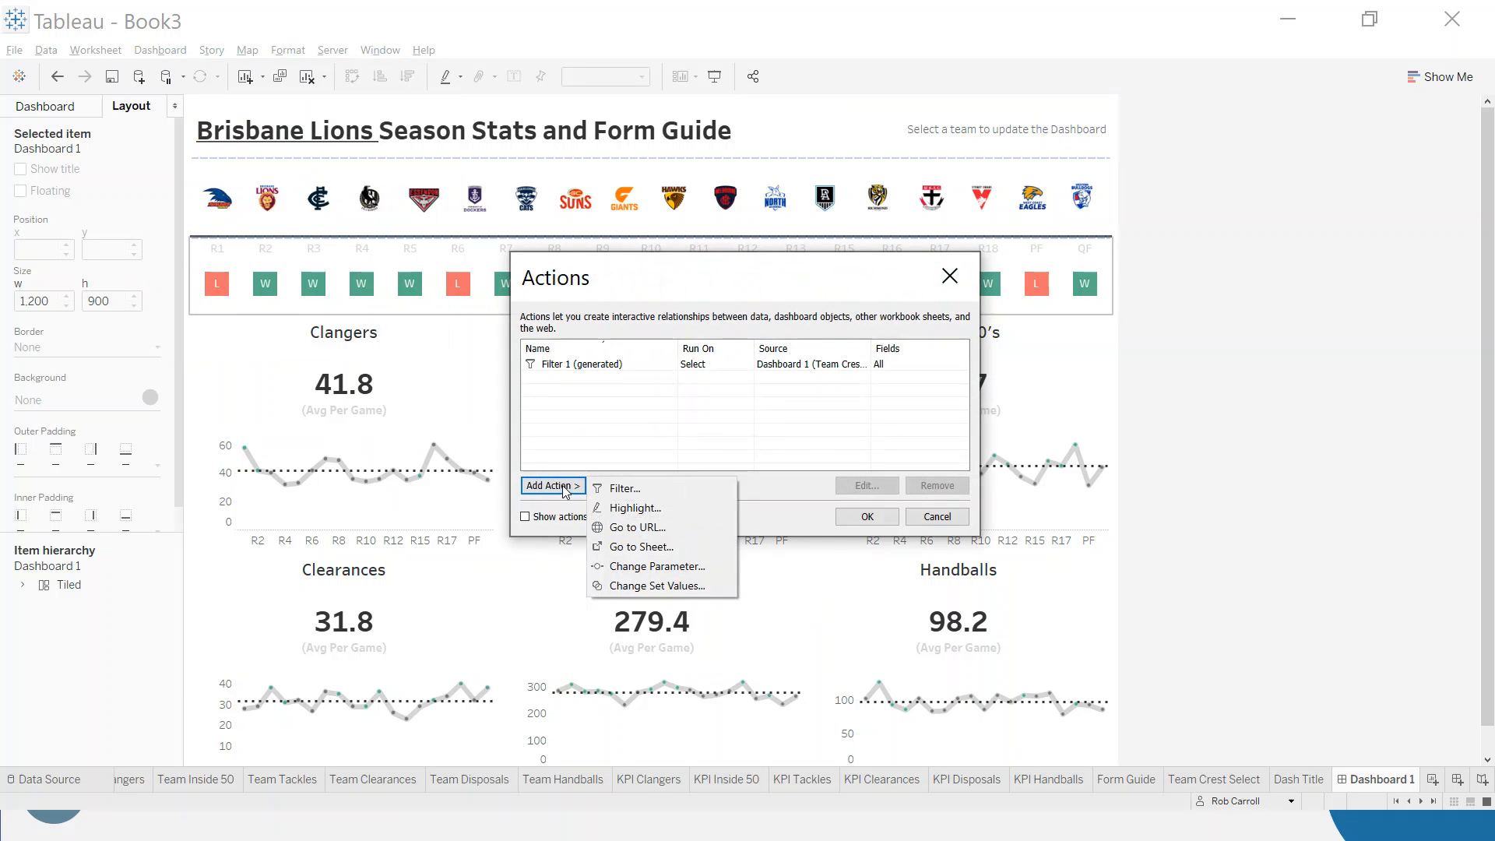
click(635, 508)
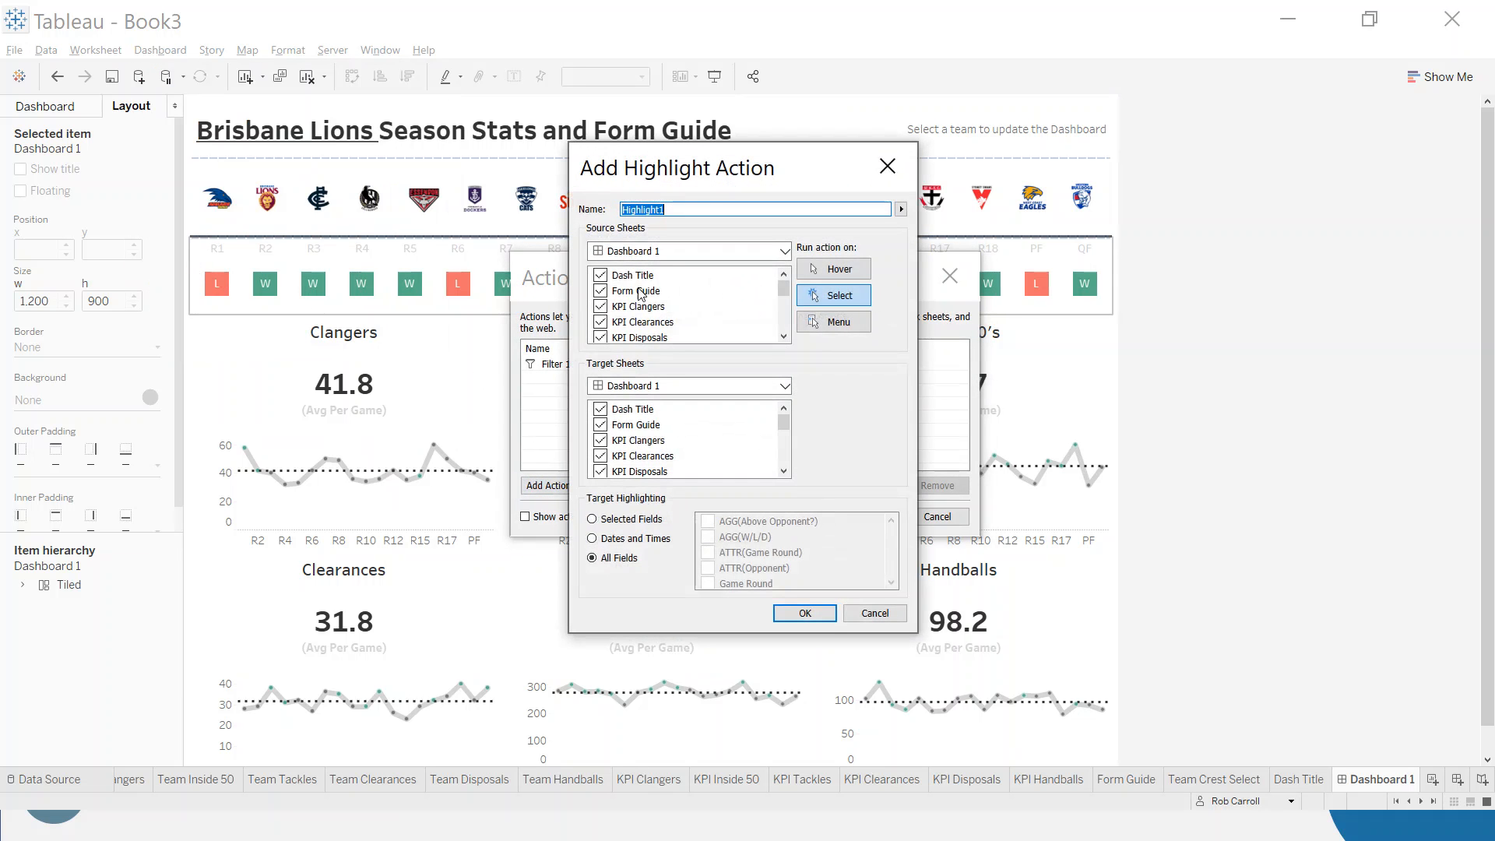
click(602, 279)
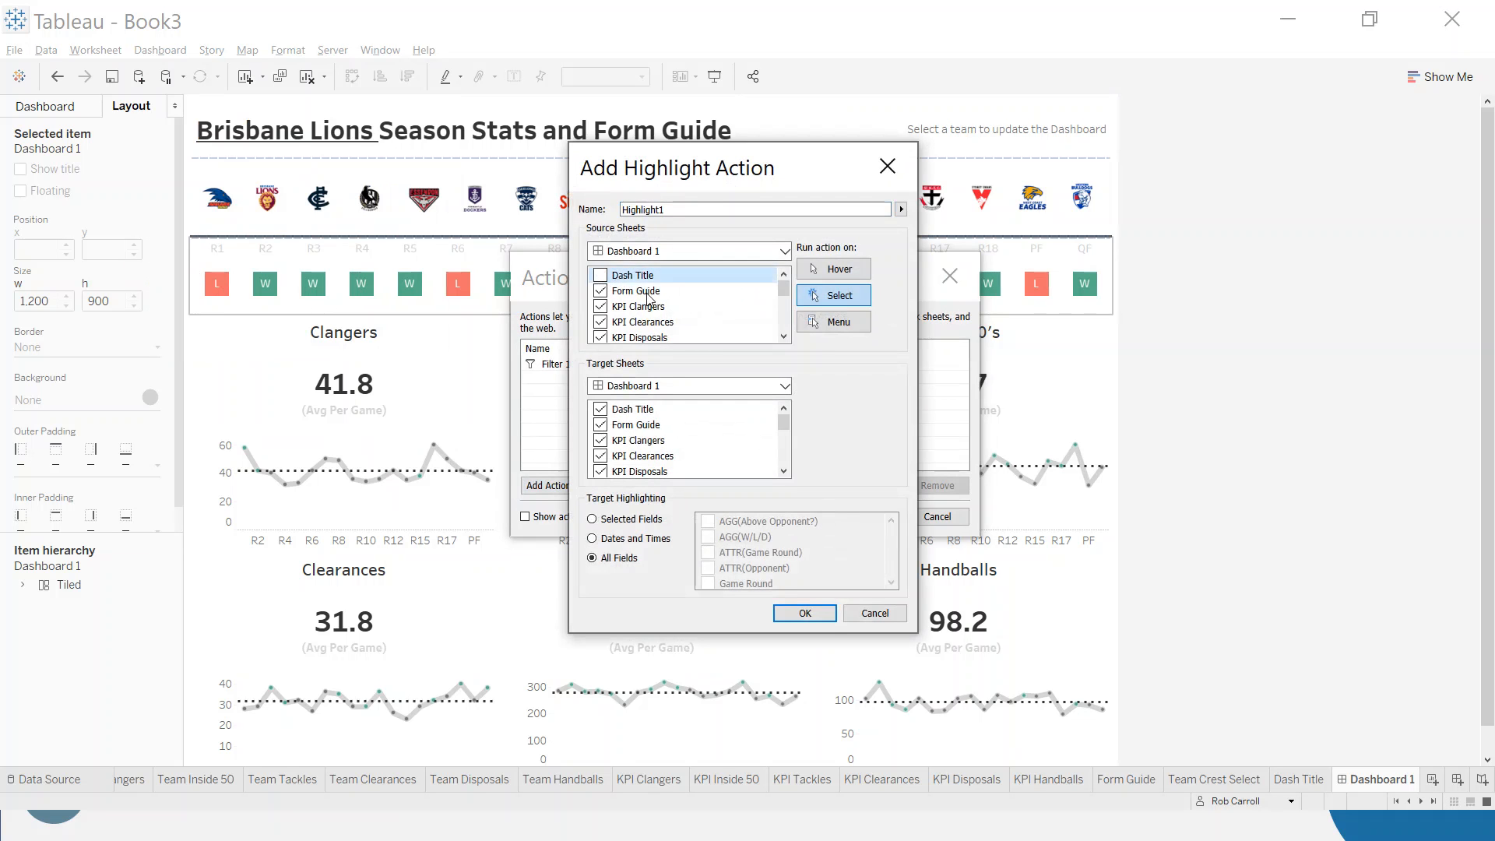
scroll(646, 299, down, 5)
shift+click(646, 321)
click(600, 322)
scroll(701, 298, up, 5)
click(698, 296)
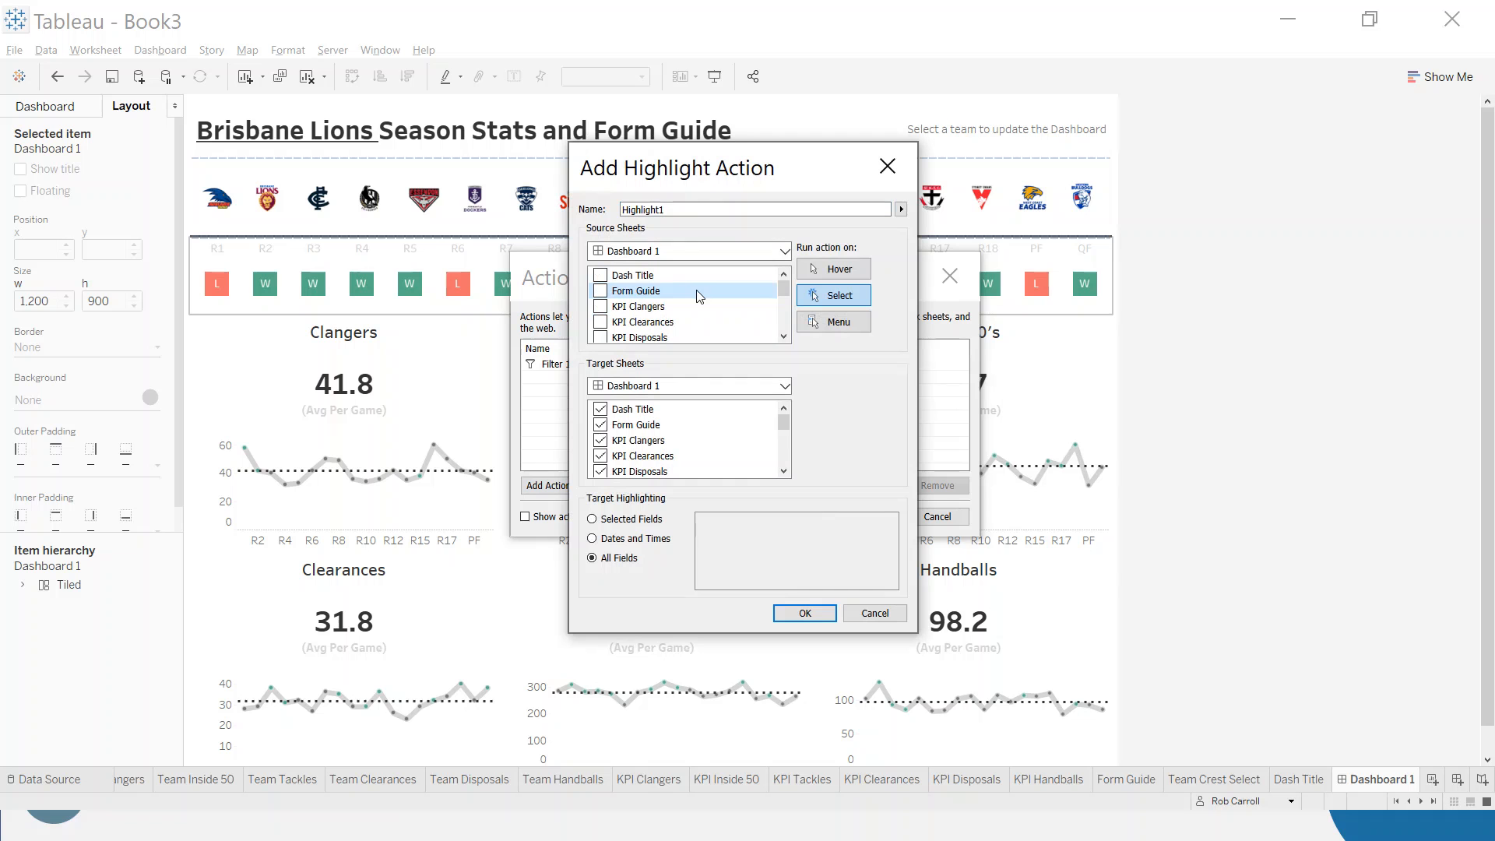
click(601, 292)
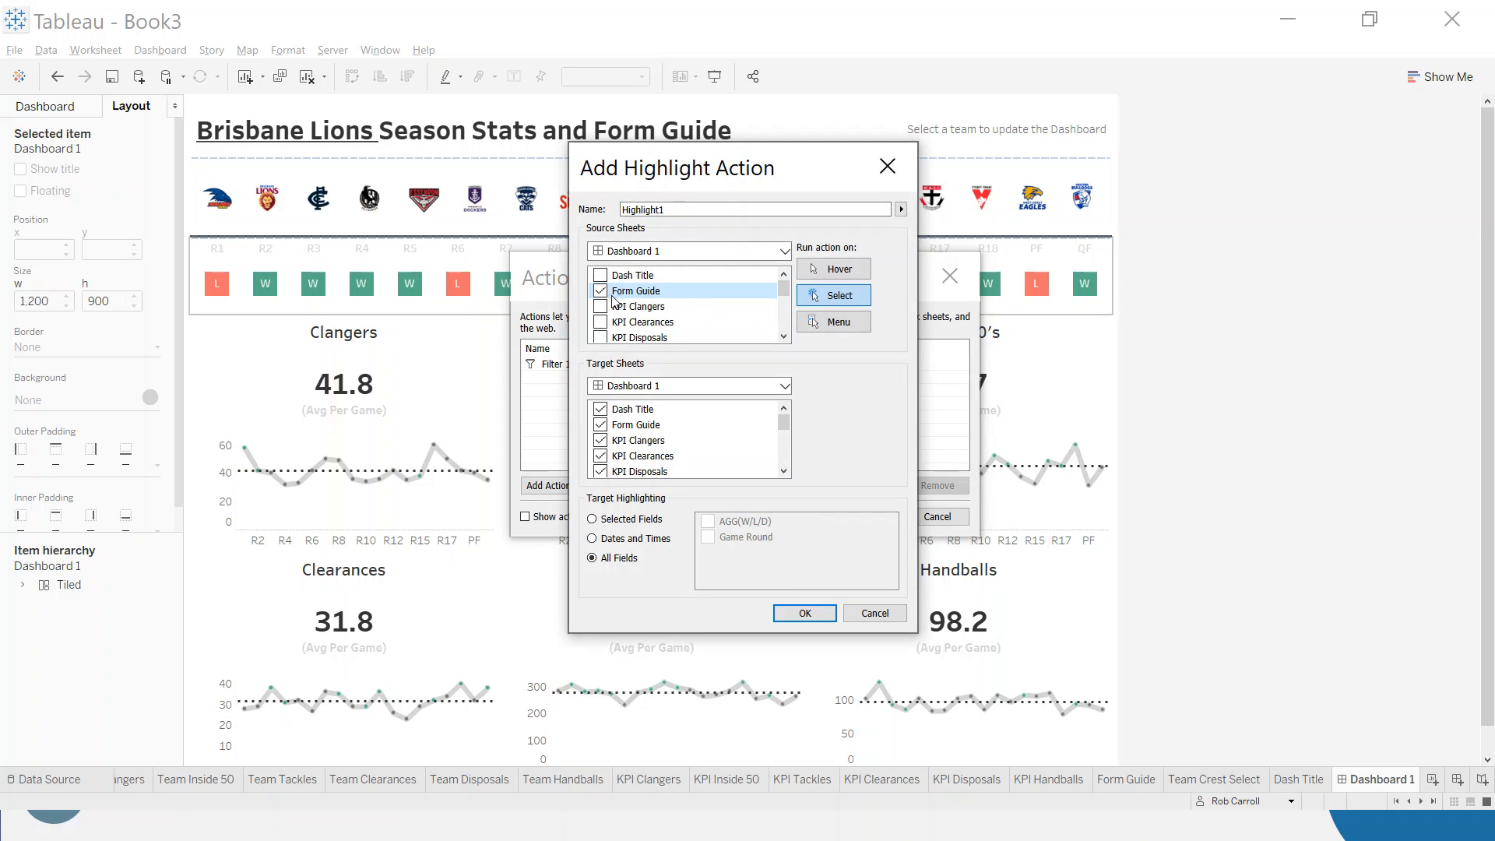
- Exclude the target sheets from Dash Title through KPI Tackles from the highlight action and apply it
click(651, 413)
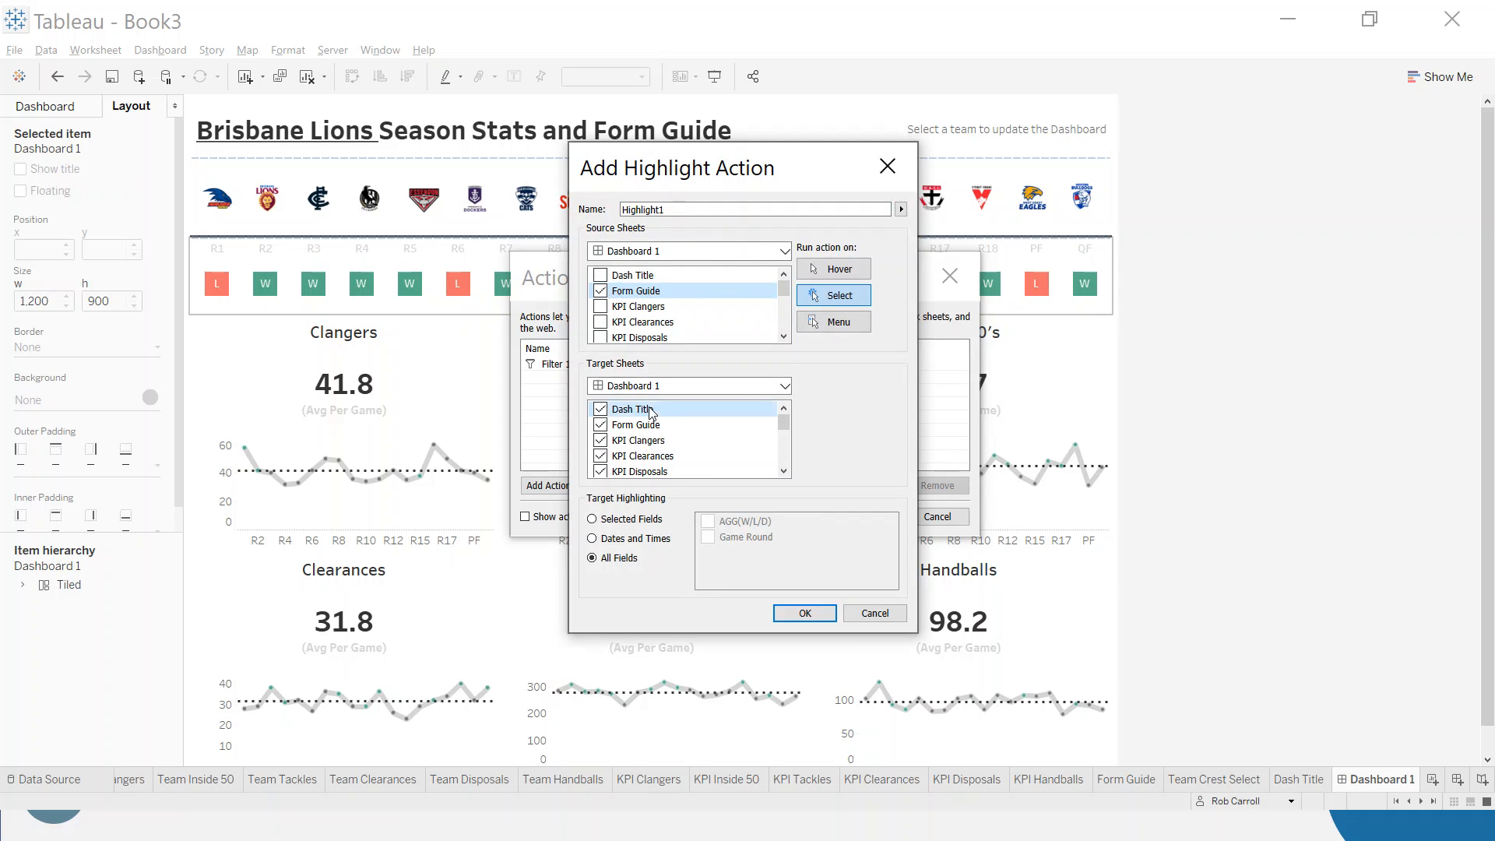
scroll(651, 413, down, 2)
shift+click(644, 427)
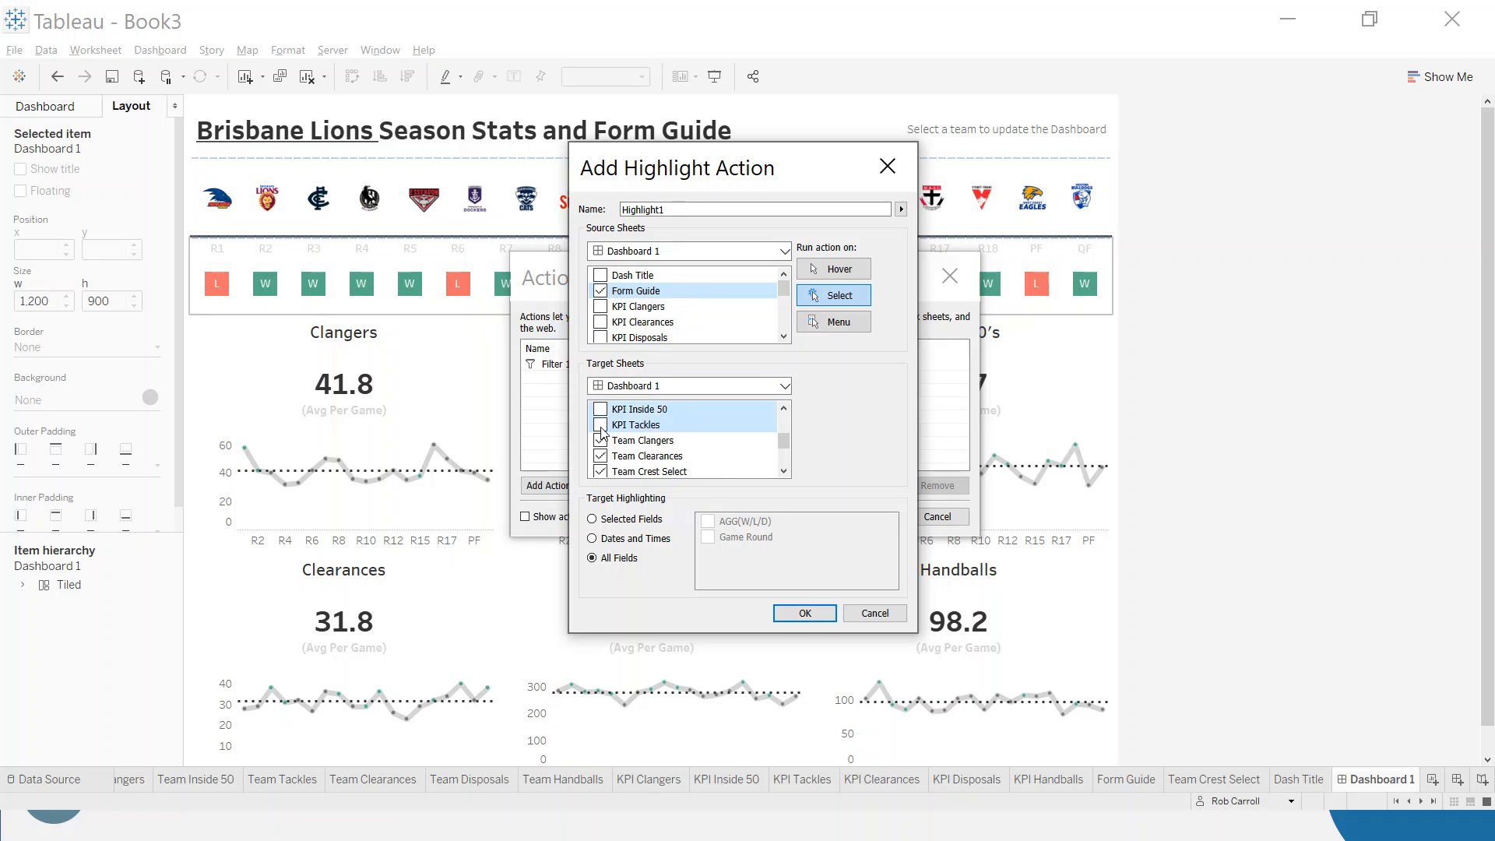
scroll(675, 440, down, 2)
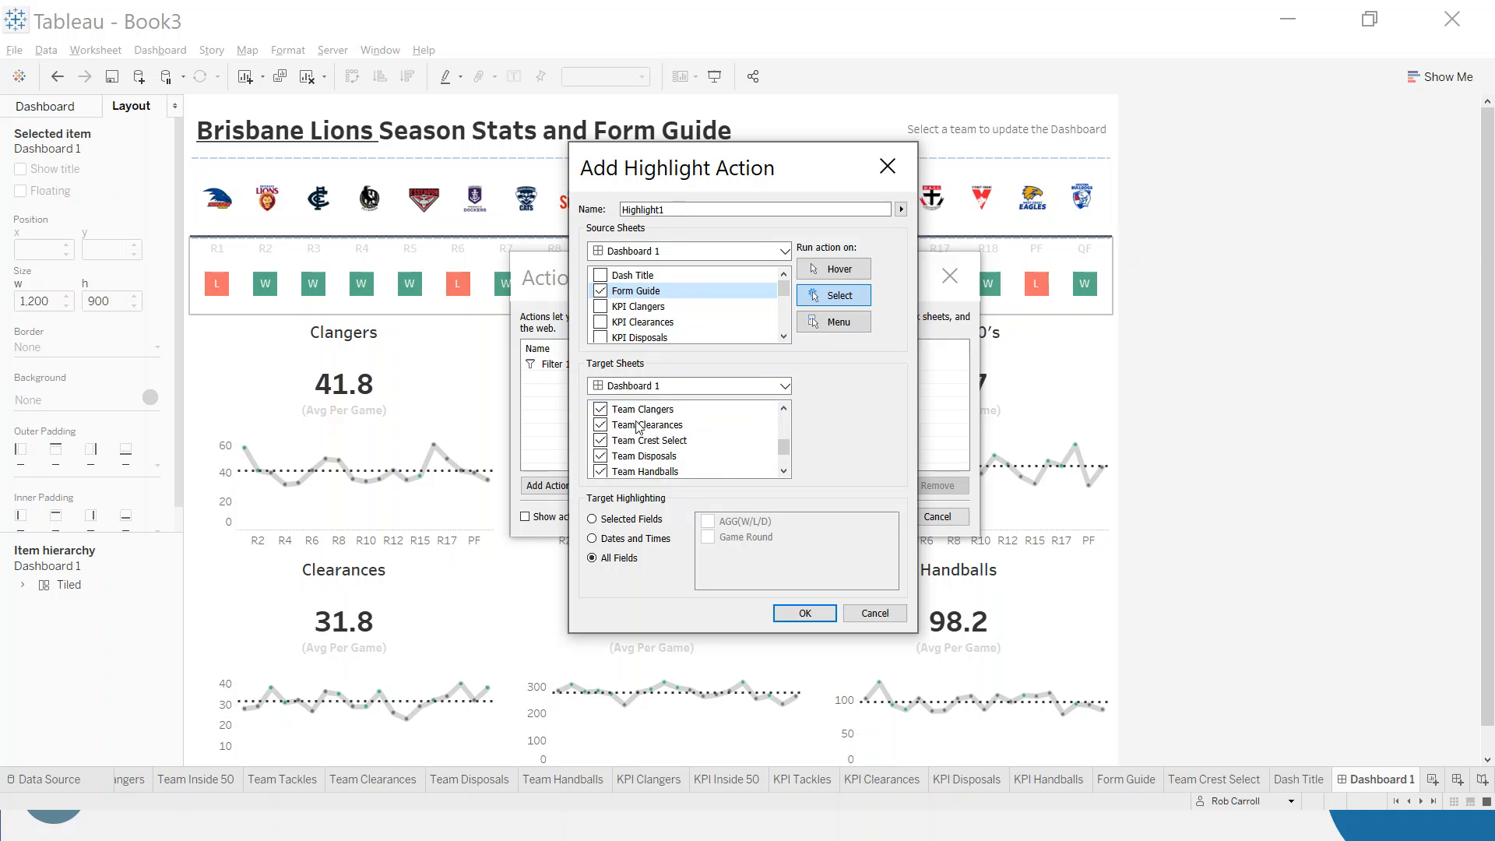
scroll(638, 430, up, 2)
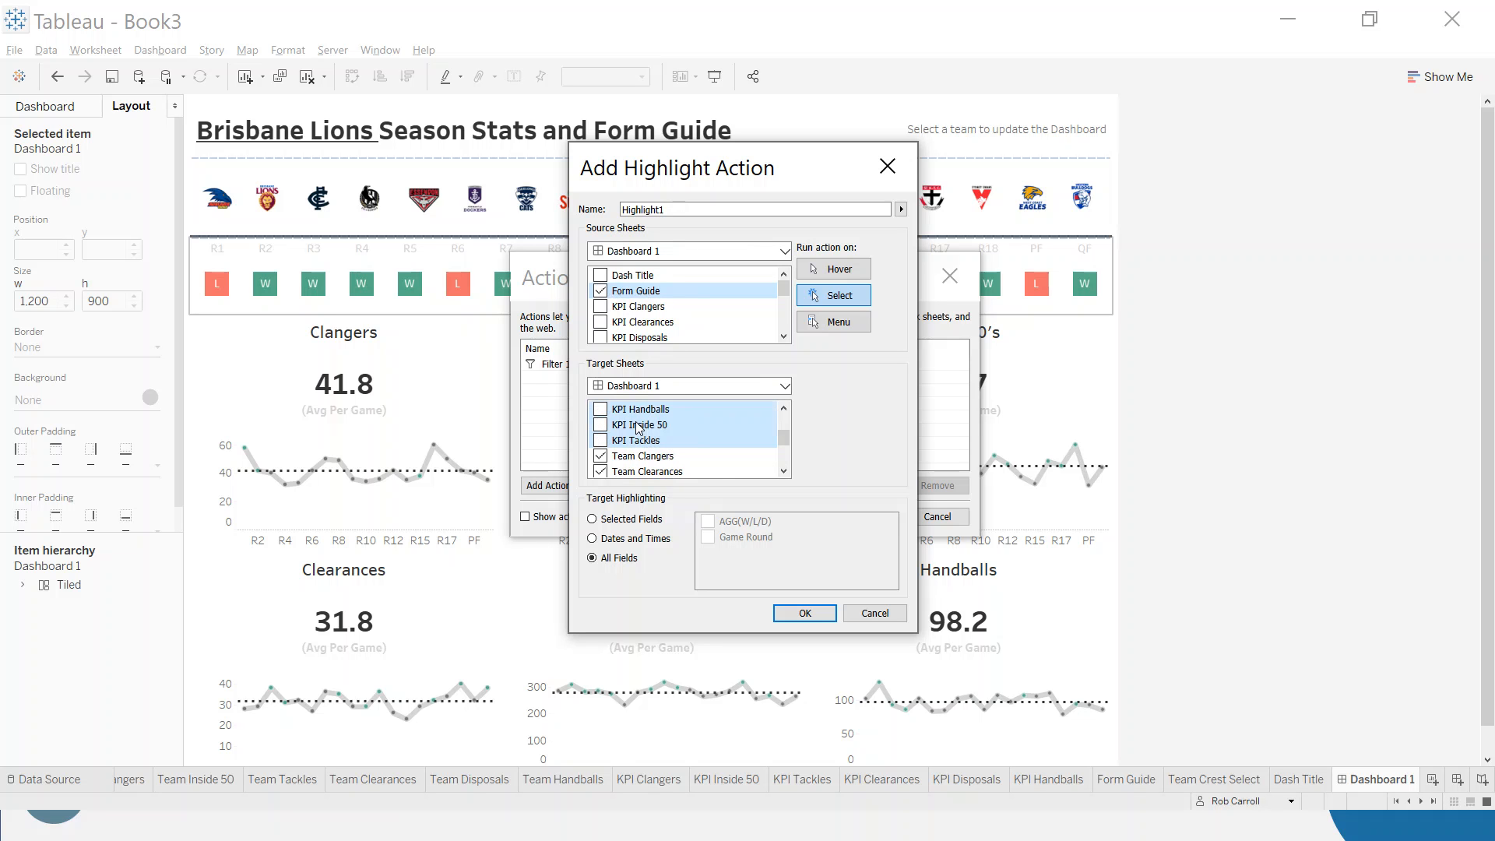
click(804, 613)
click(867, 517)
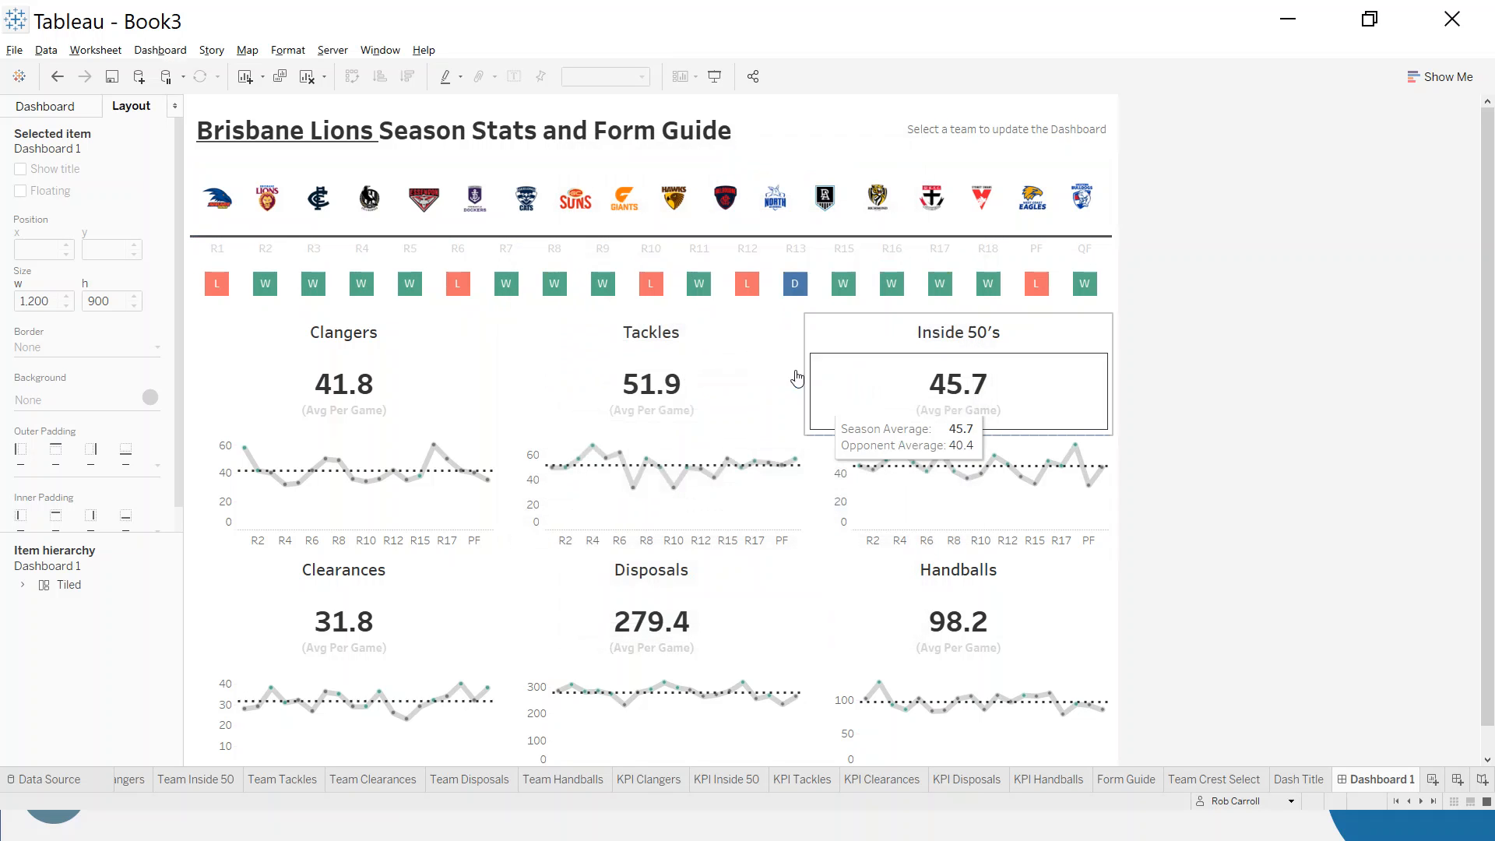
- Test the highlight action by selecting rounds R10, R9 and R4 in the form guide, and clear the selection
click(658, 296)
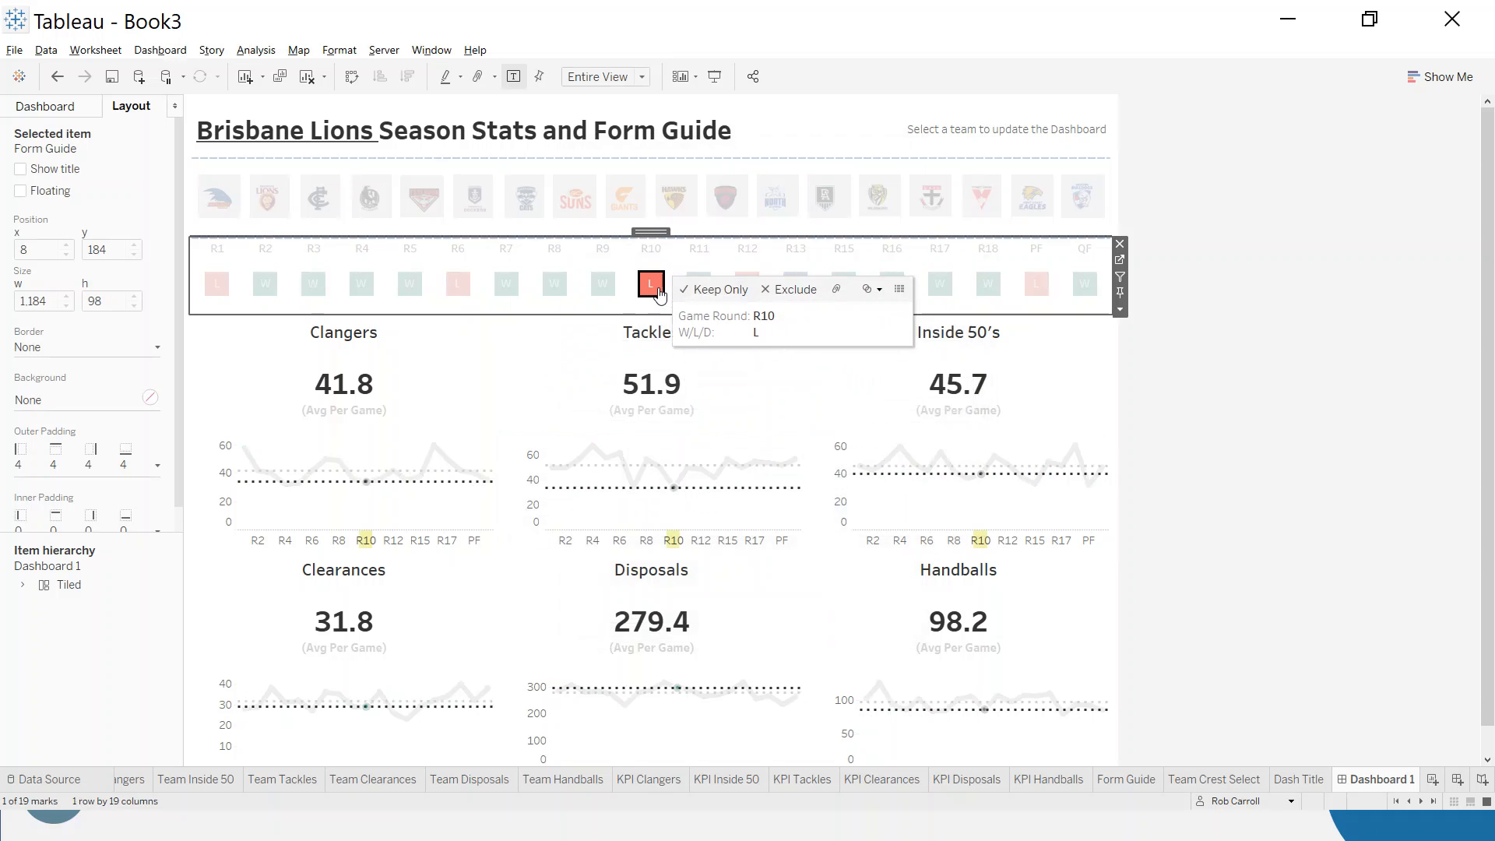
mouse_move(978, 492)
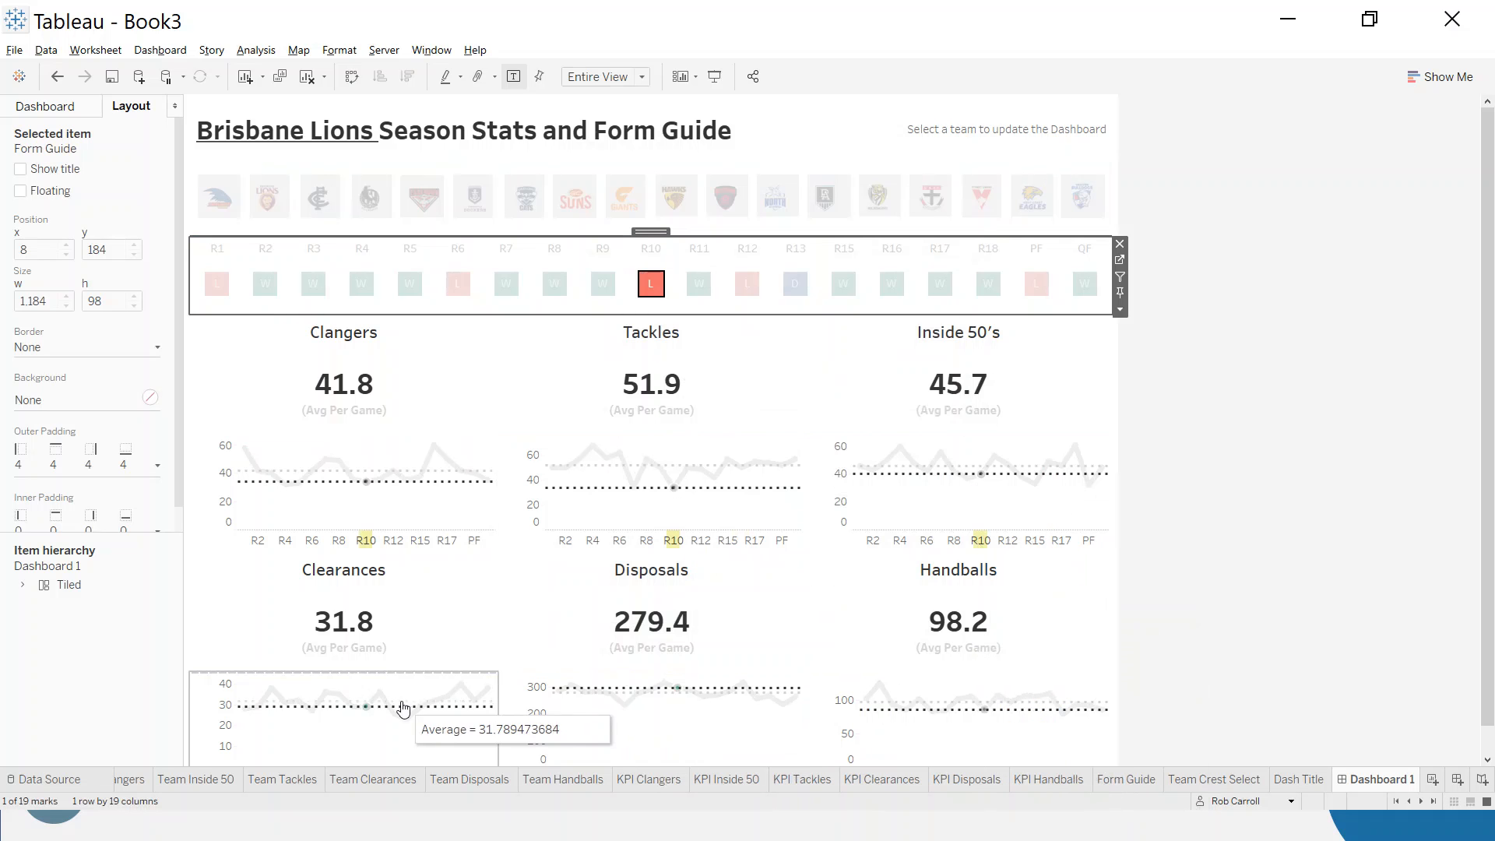
click(602, 283)
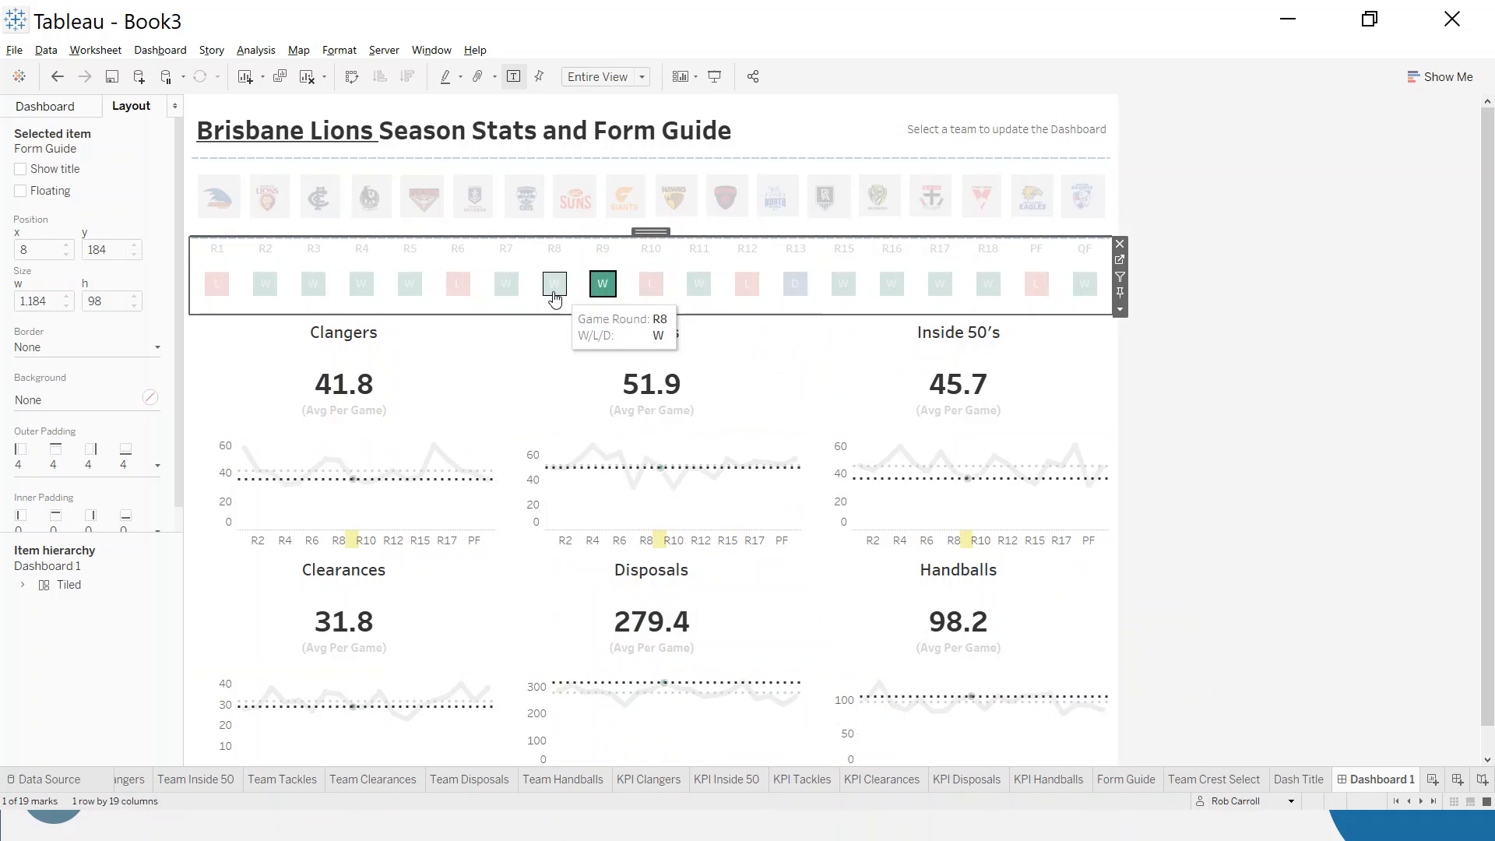
click(375, 290)
click(375, 289)
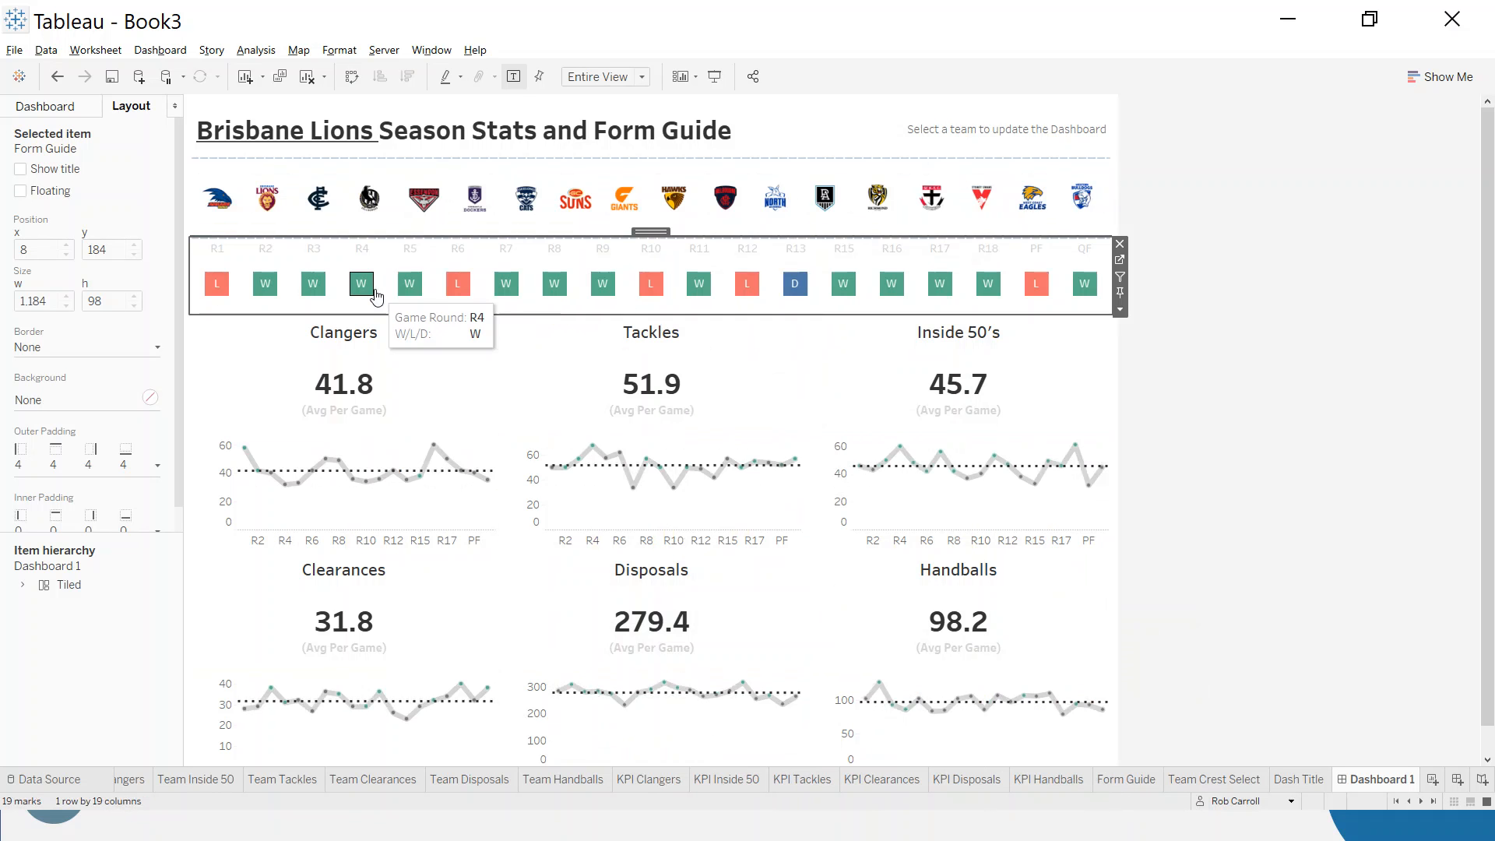
click(1225, 443)
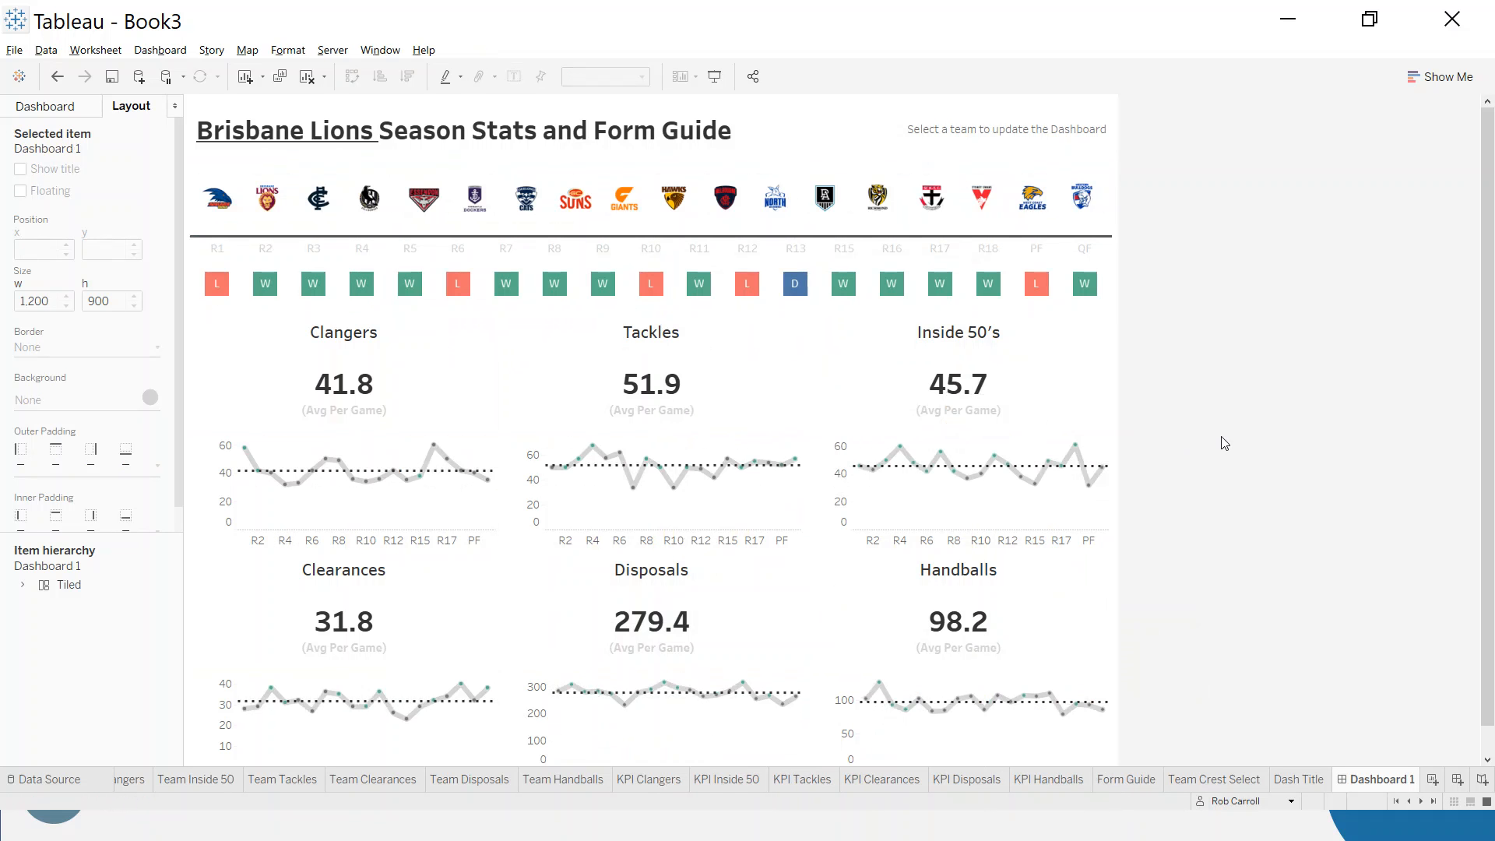
- Switch to the Finished Workbook to examine the hand pointer image beside its title, and return to Book3
key(alt+Tab)
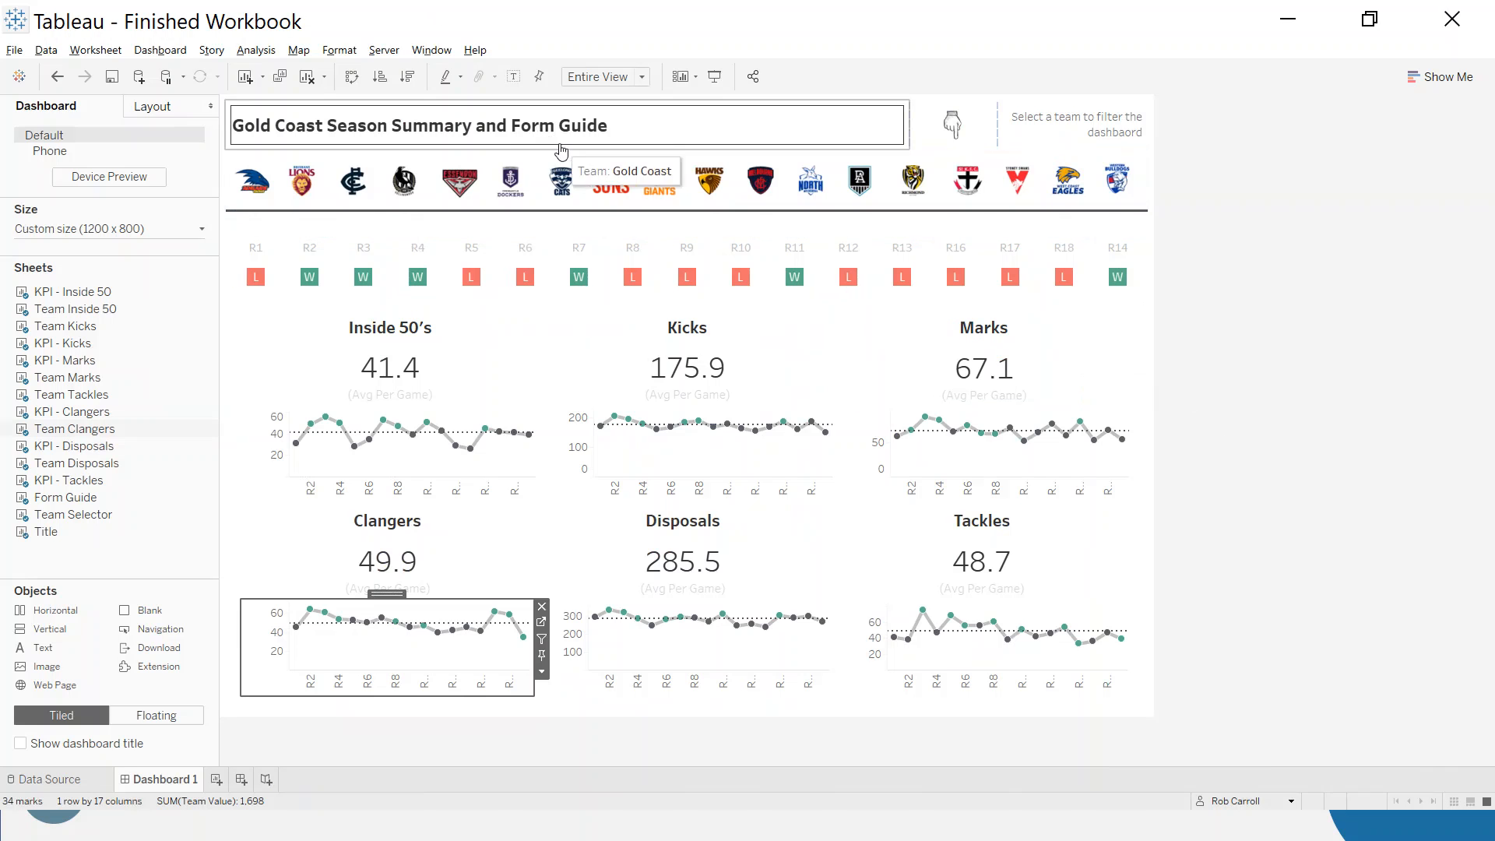
click(972, 130)
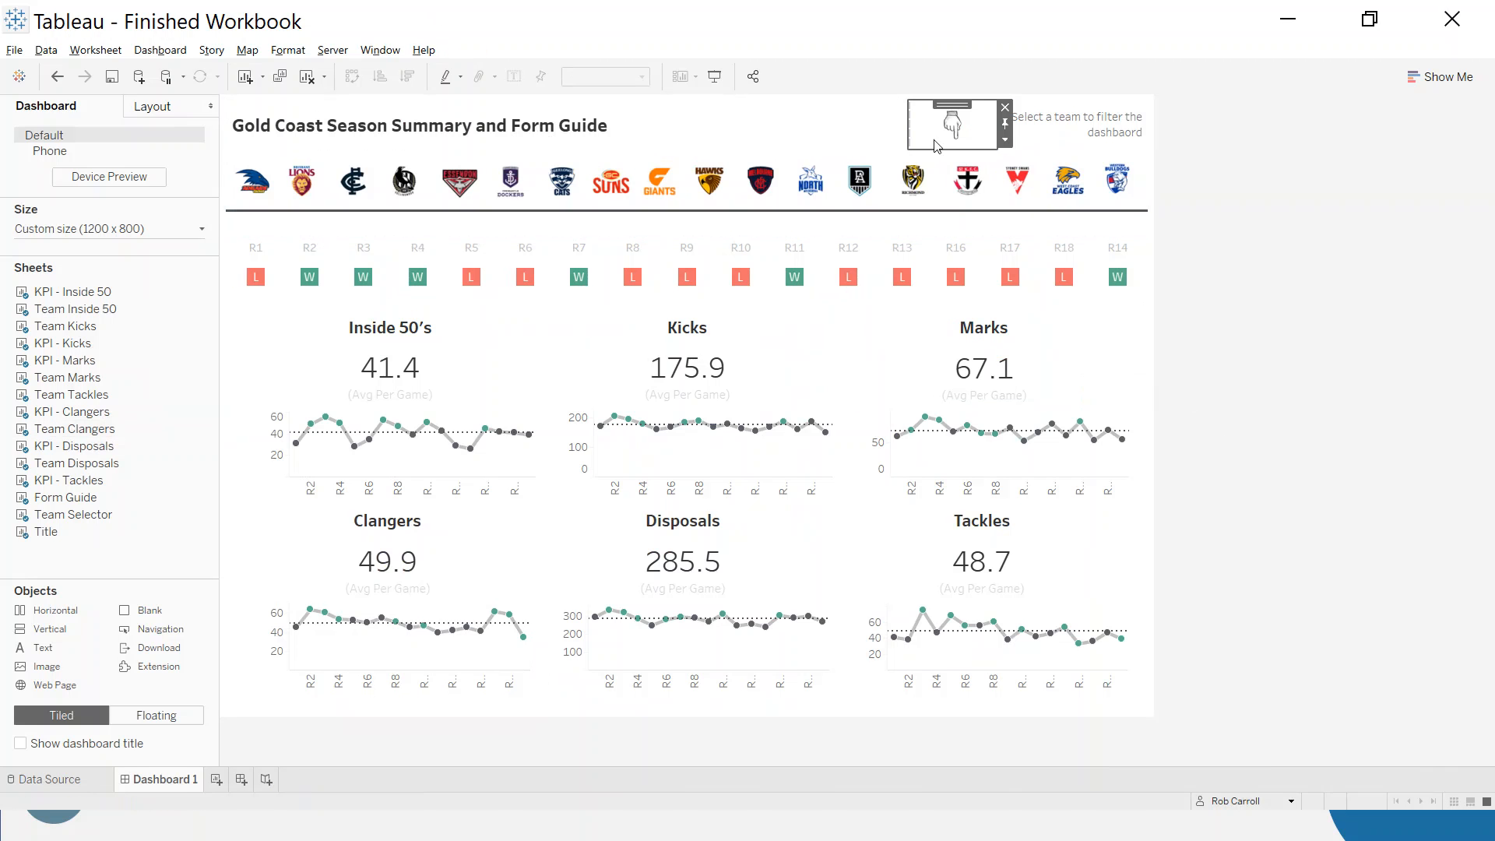
mouse_move(45, 665)
mouse_down()
mouse_move(577, 307)
mouse_move(895, 129)
mouse_move(974, 127)
mouse_move(242, 437)
mouse_move(44, 663)
mouse_up()
click(944, 138)
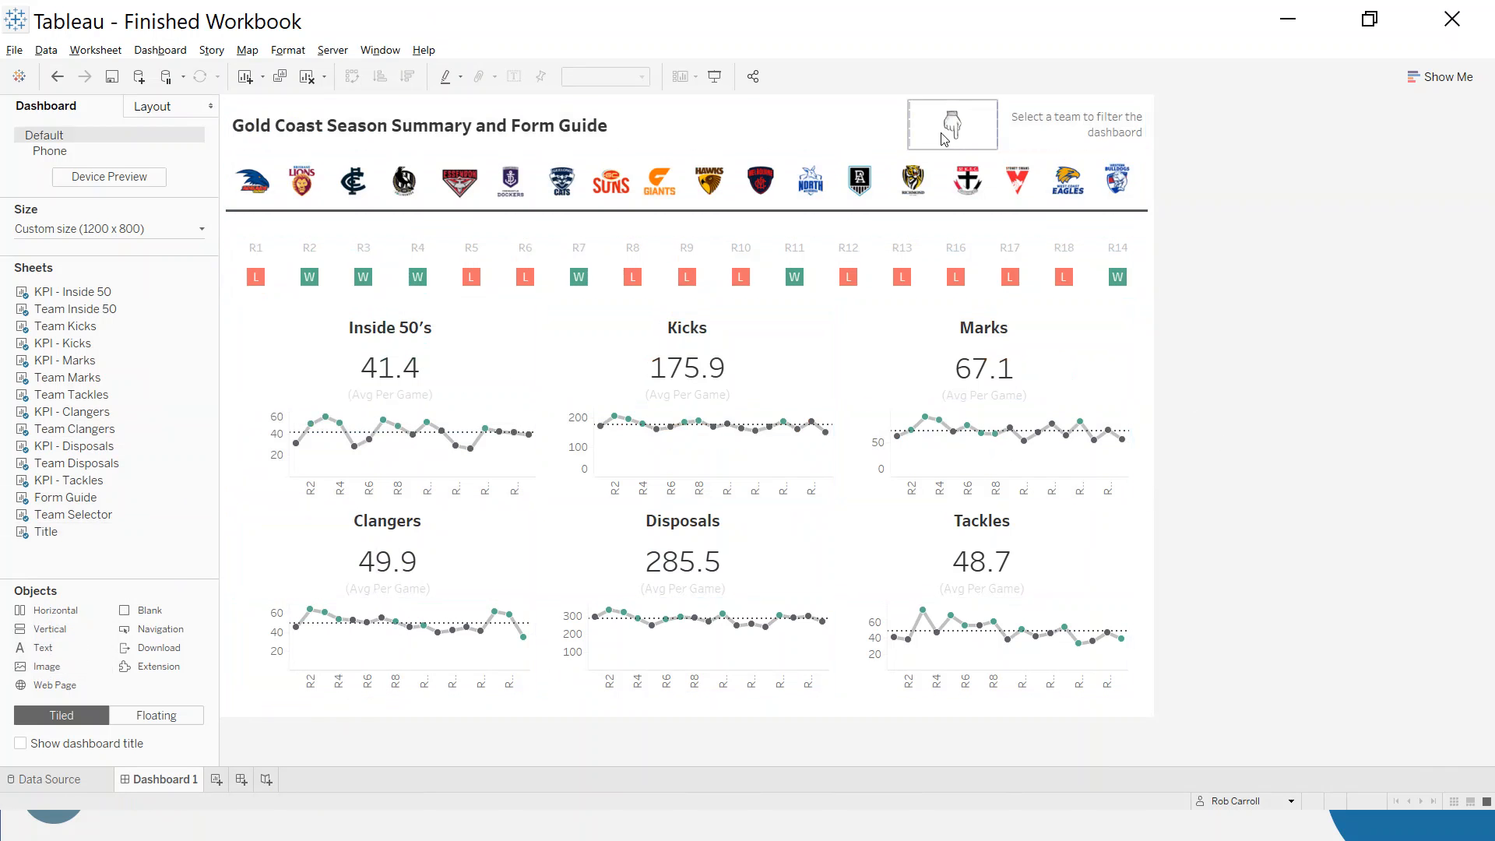
click(682, 195)
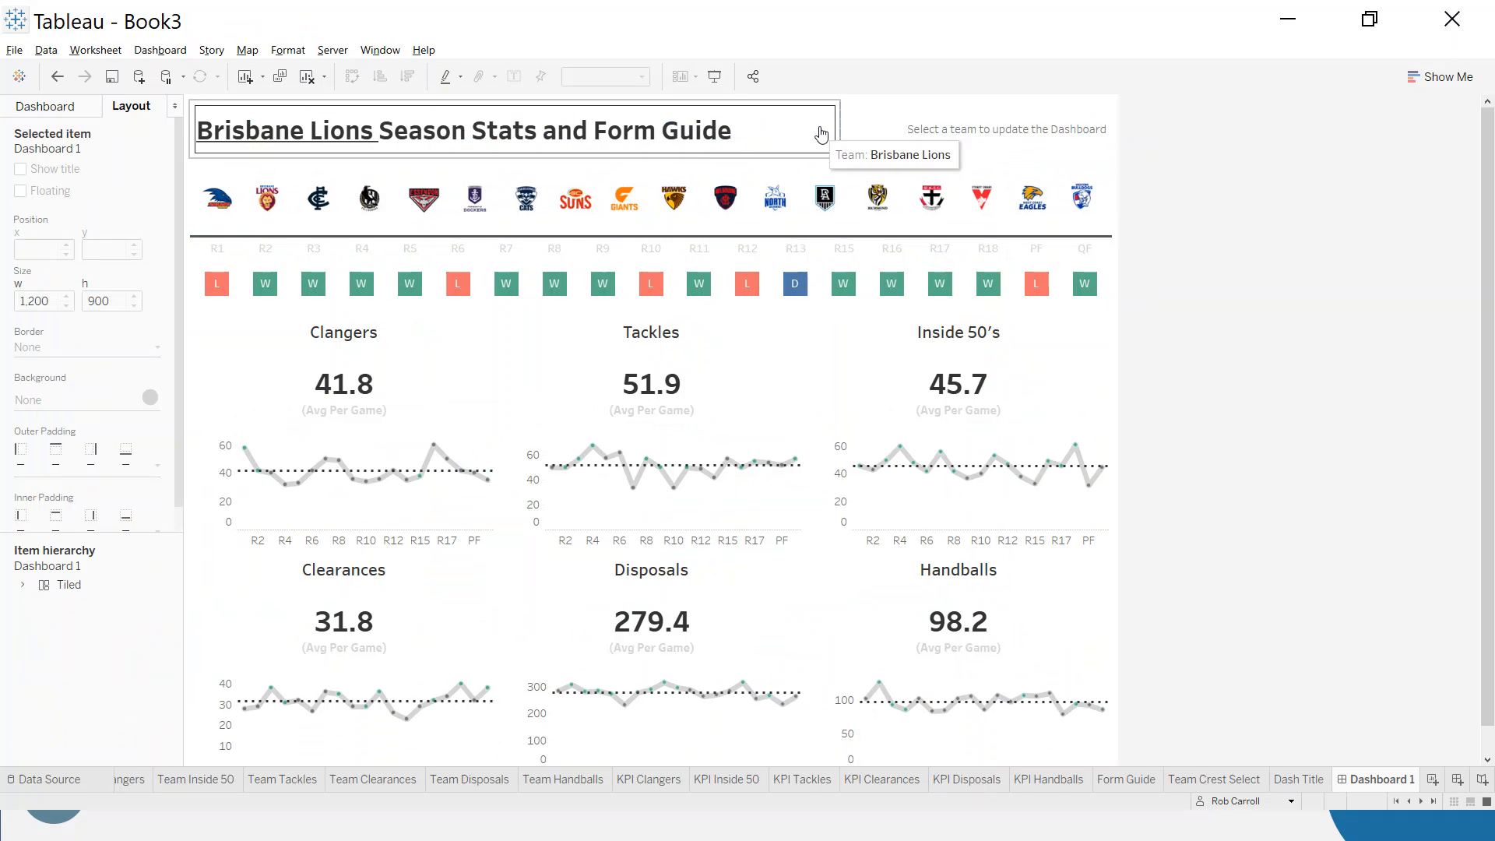
- Set the outer padding of the dashboard's main Tiled container to 20 on all sides and deselect it
click(858, 130)
double_click(979, 104)
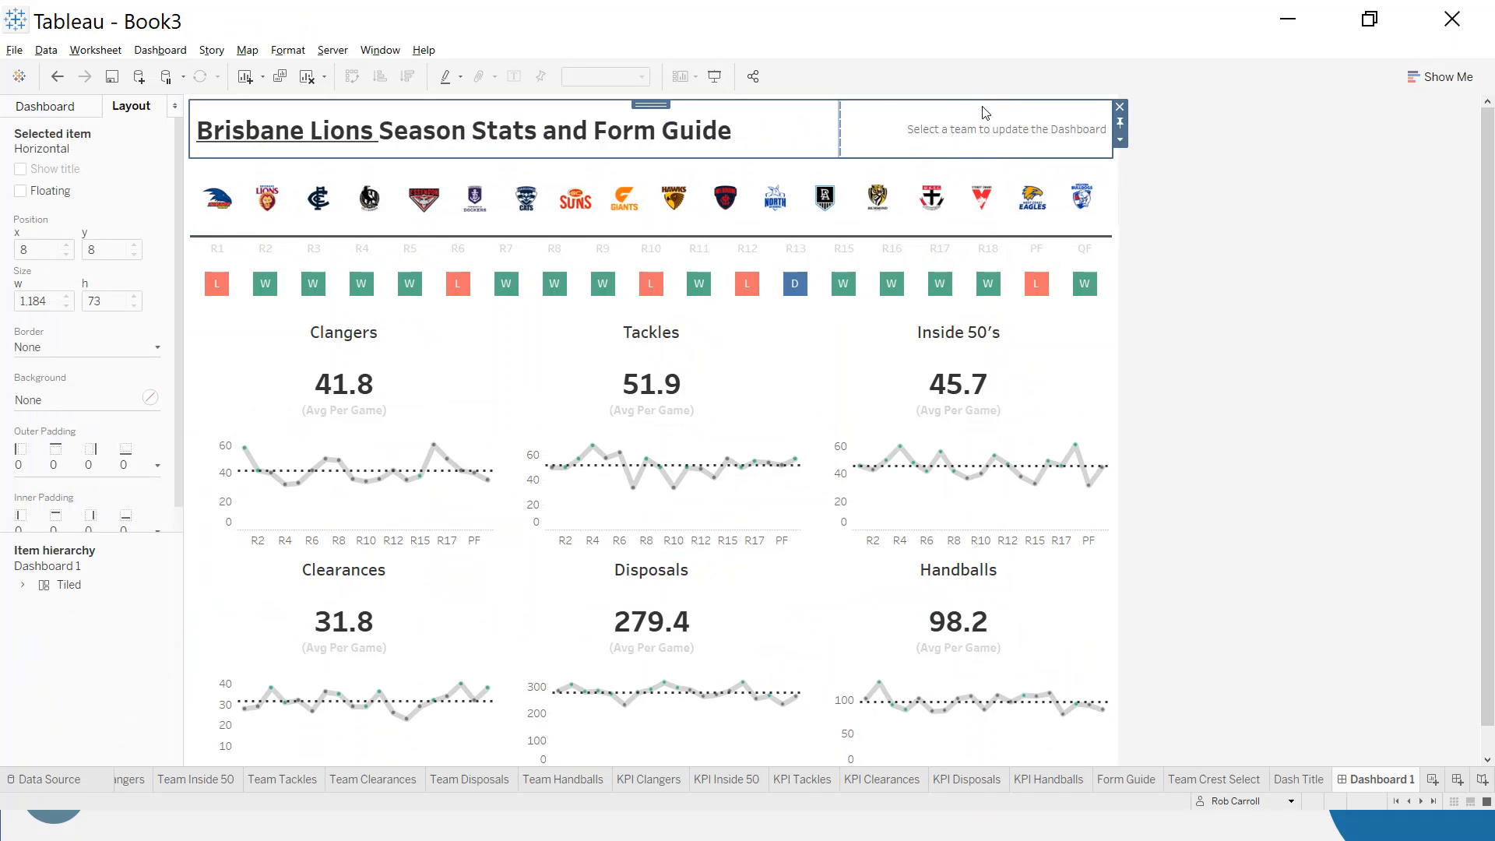
double_click(653, 104)
double_click(653, 104)
scroll(545, 685, down, 1)
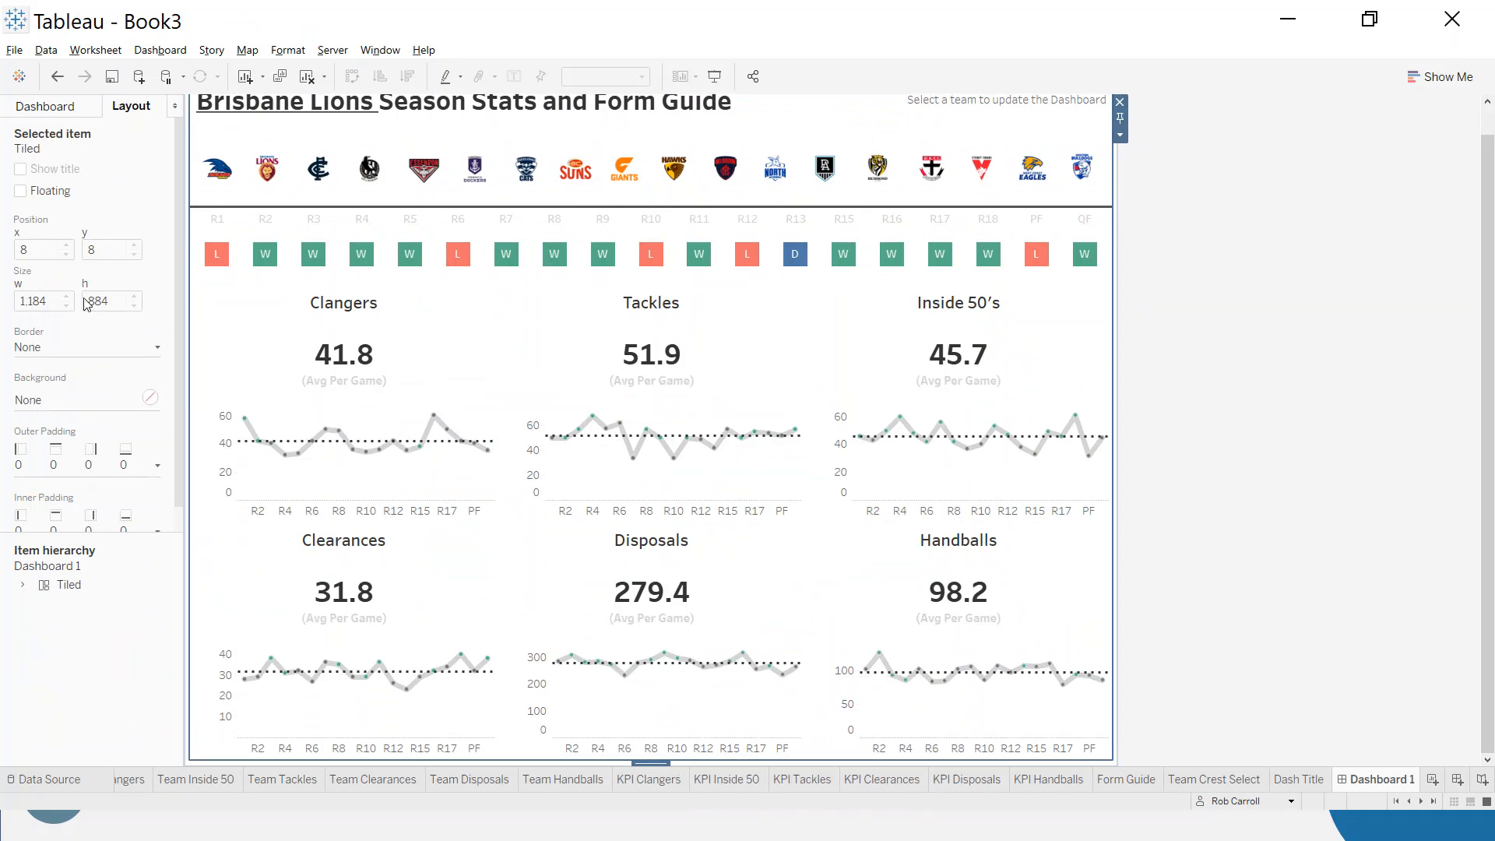
click(157, 466)
double_click(89, 522)
text(20)
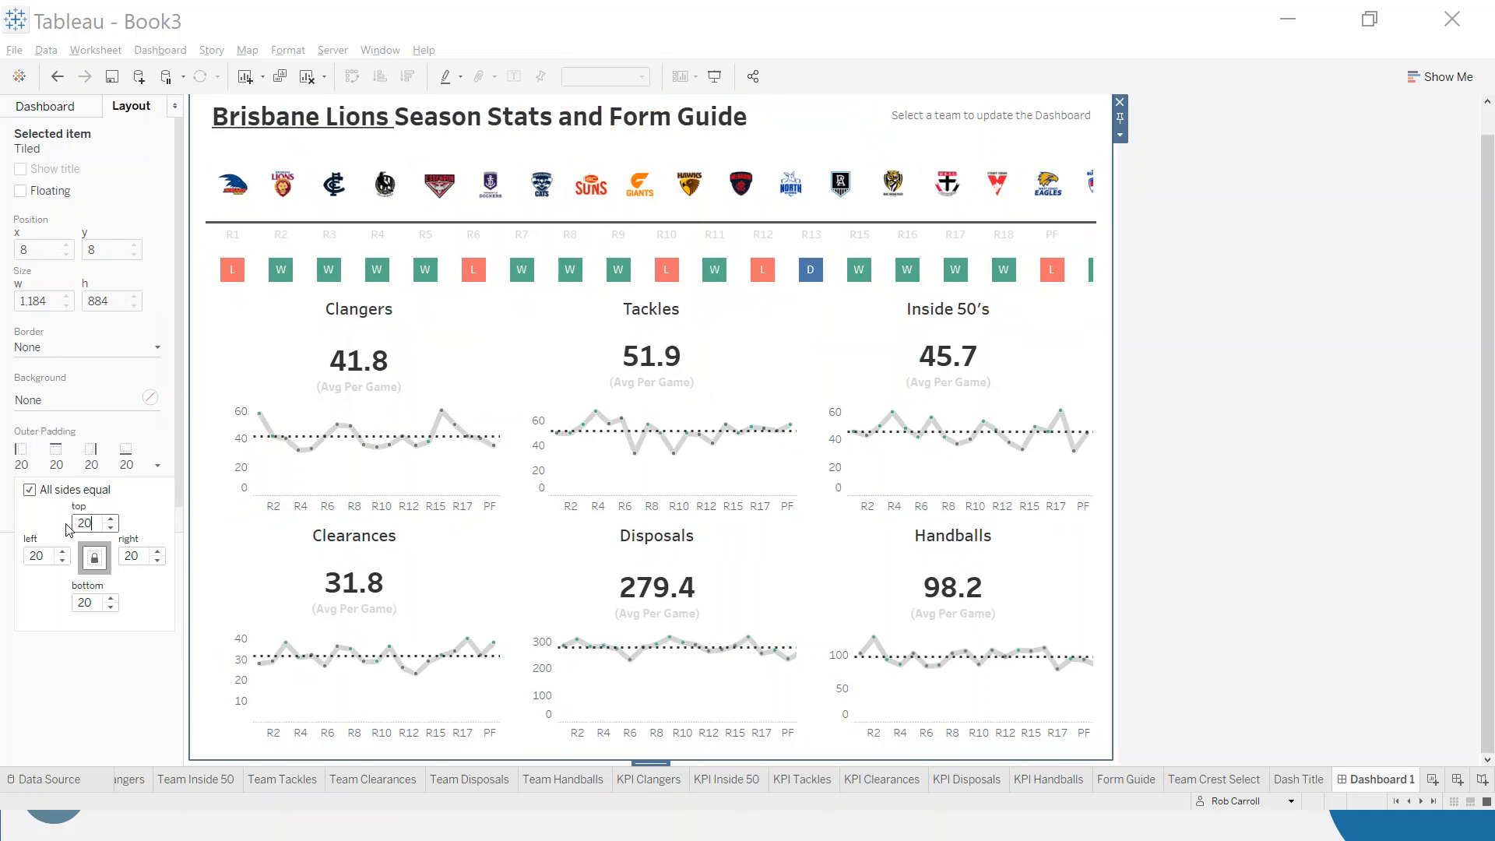
click(50, 111)
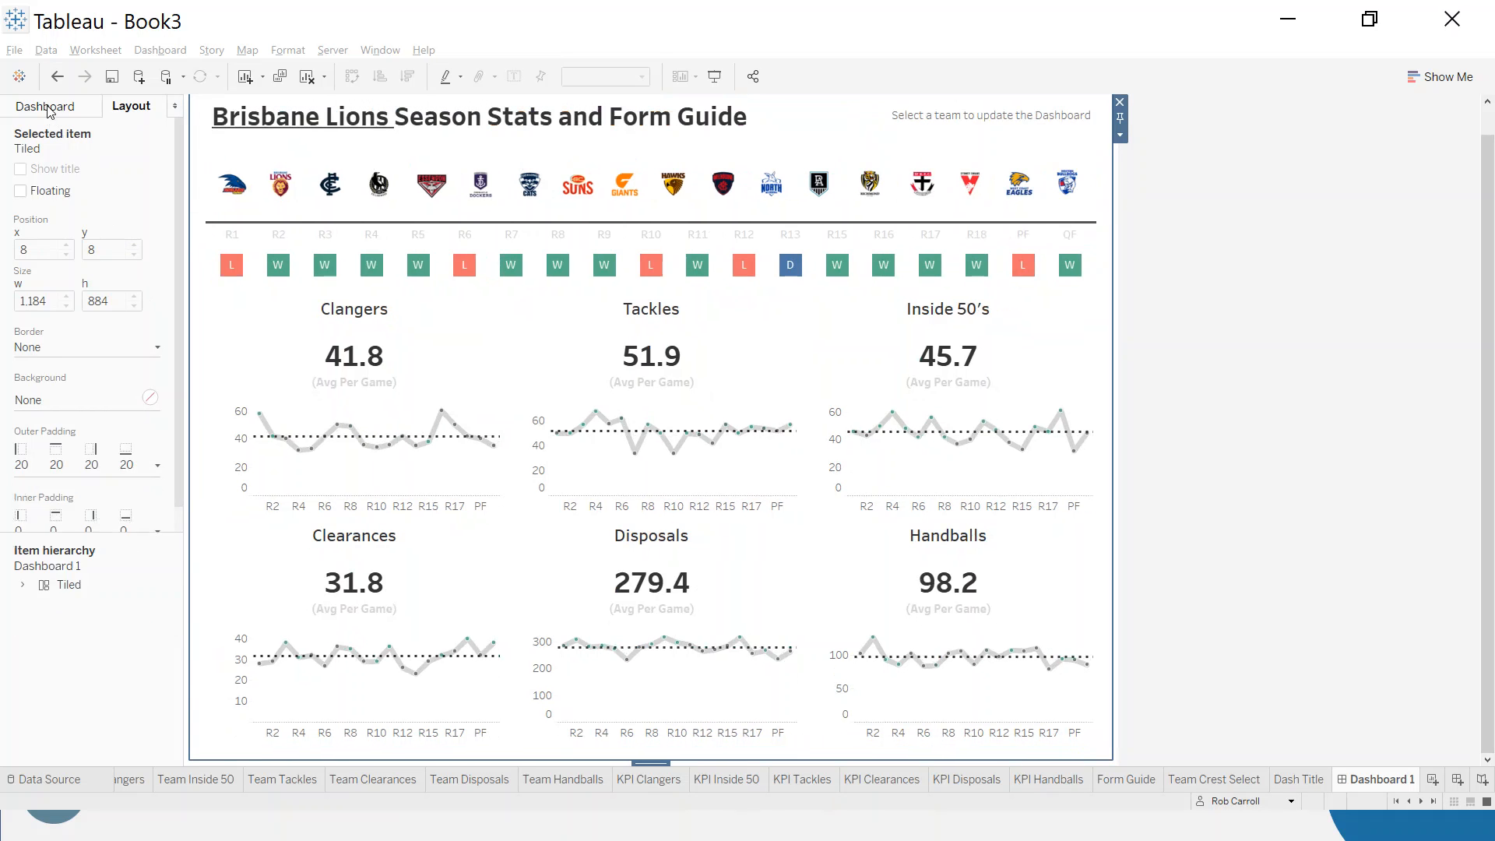
click(1192, 316)
scroll(1193, 318, up, 2)
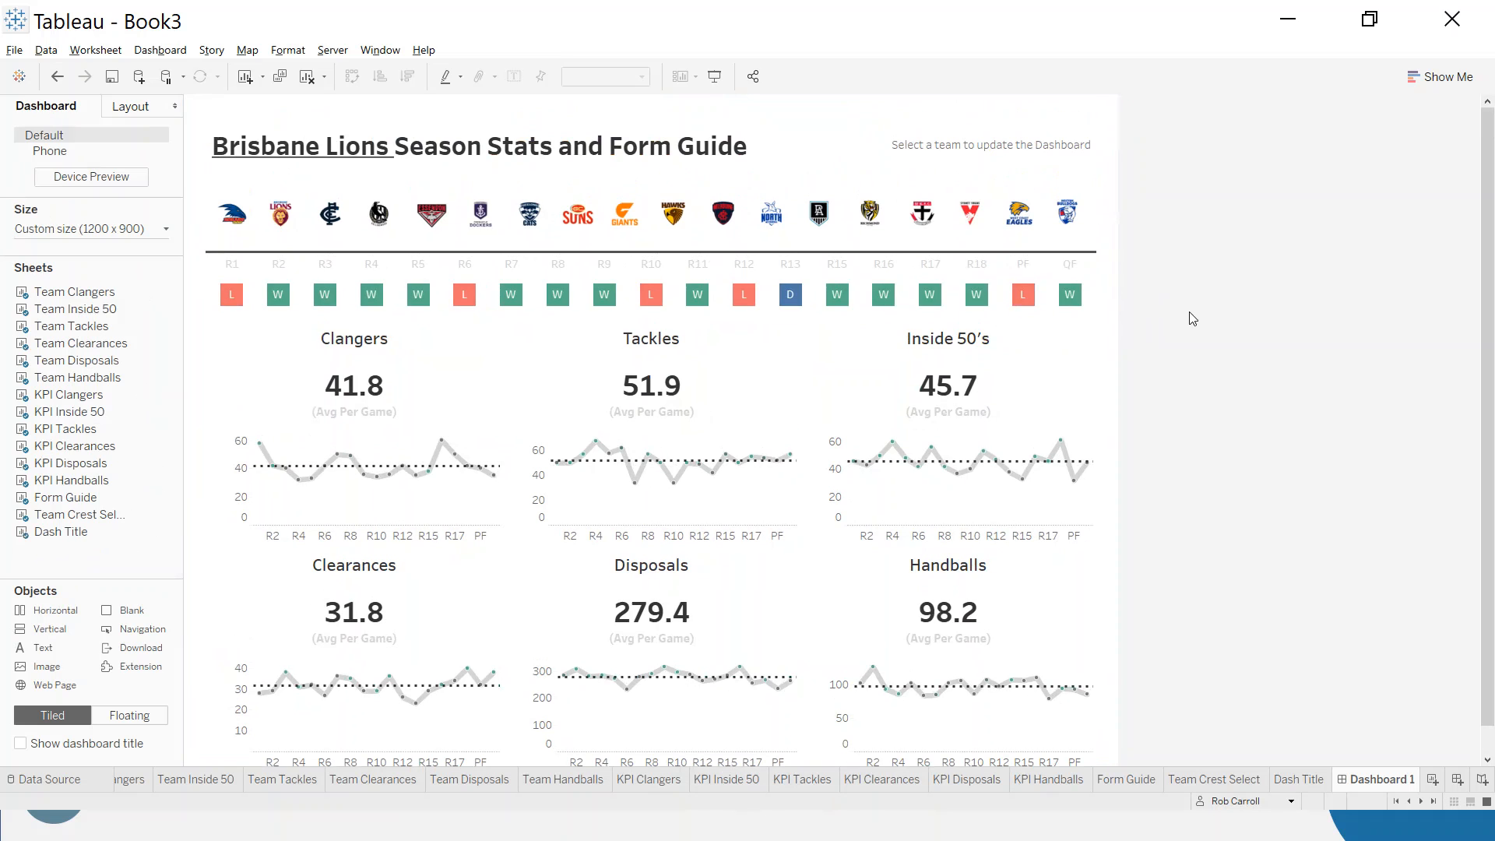